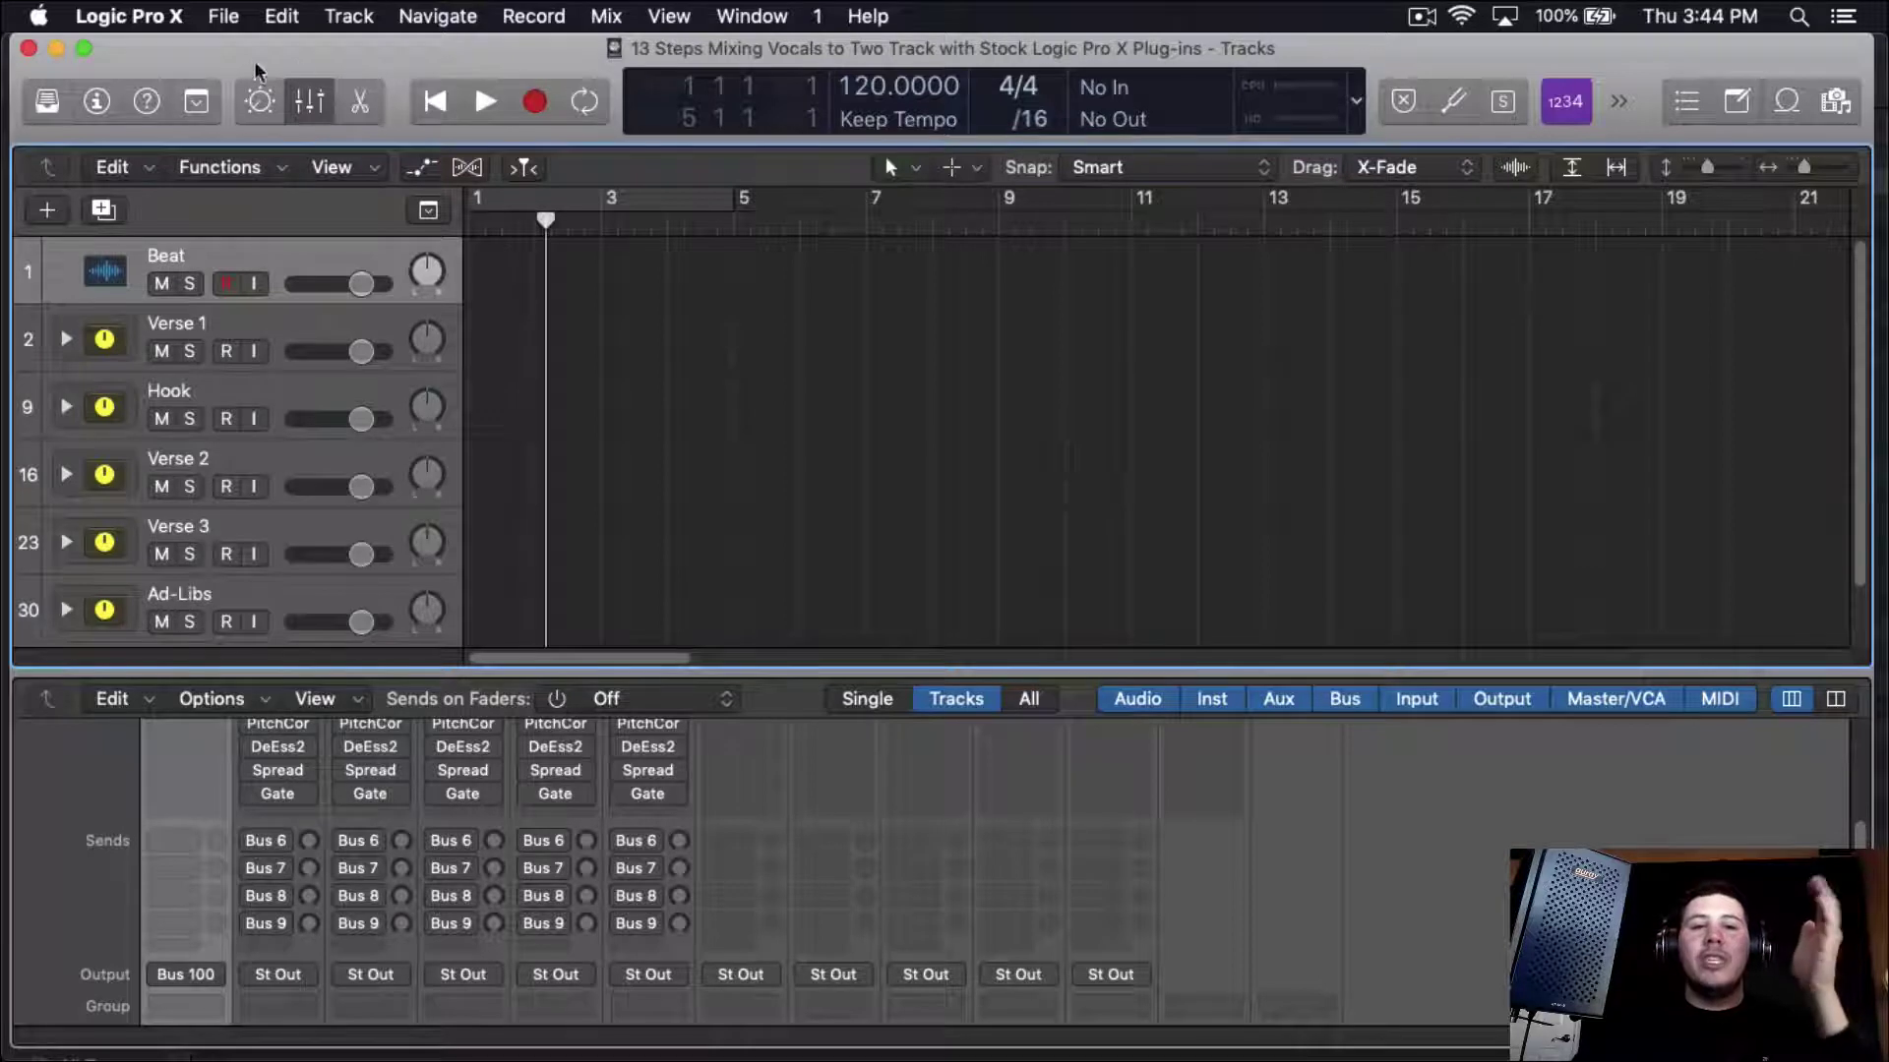
- Import the FREE Lil Pete Type Beat WAV from the How I Live folder onto the Beat track at bar 1, adopting its tempo
{"action": "left_click", "coordinate": [323, 107]}
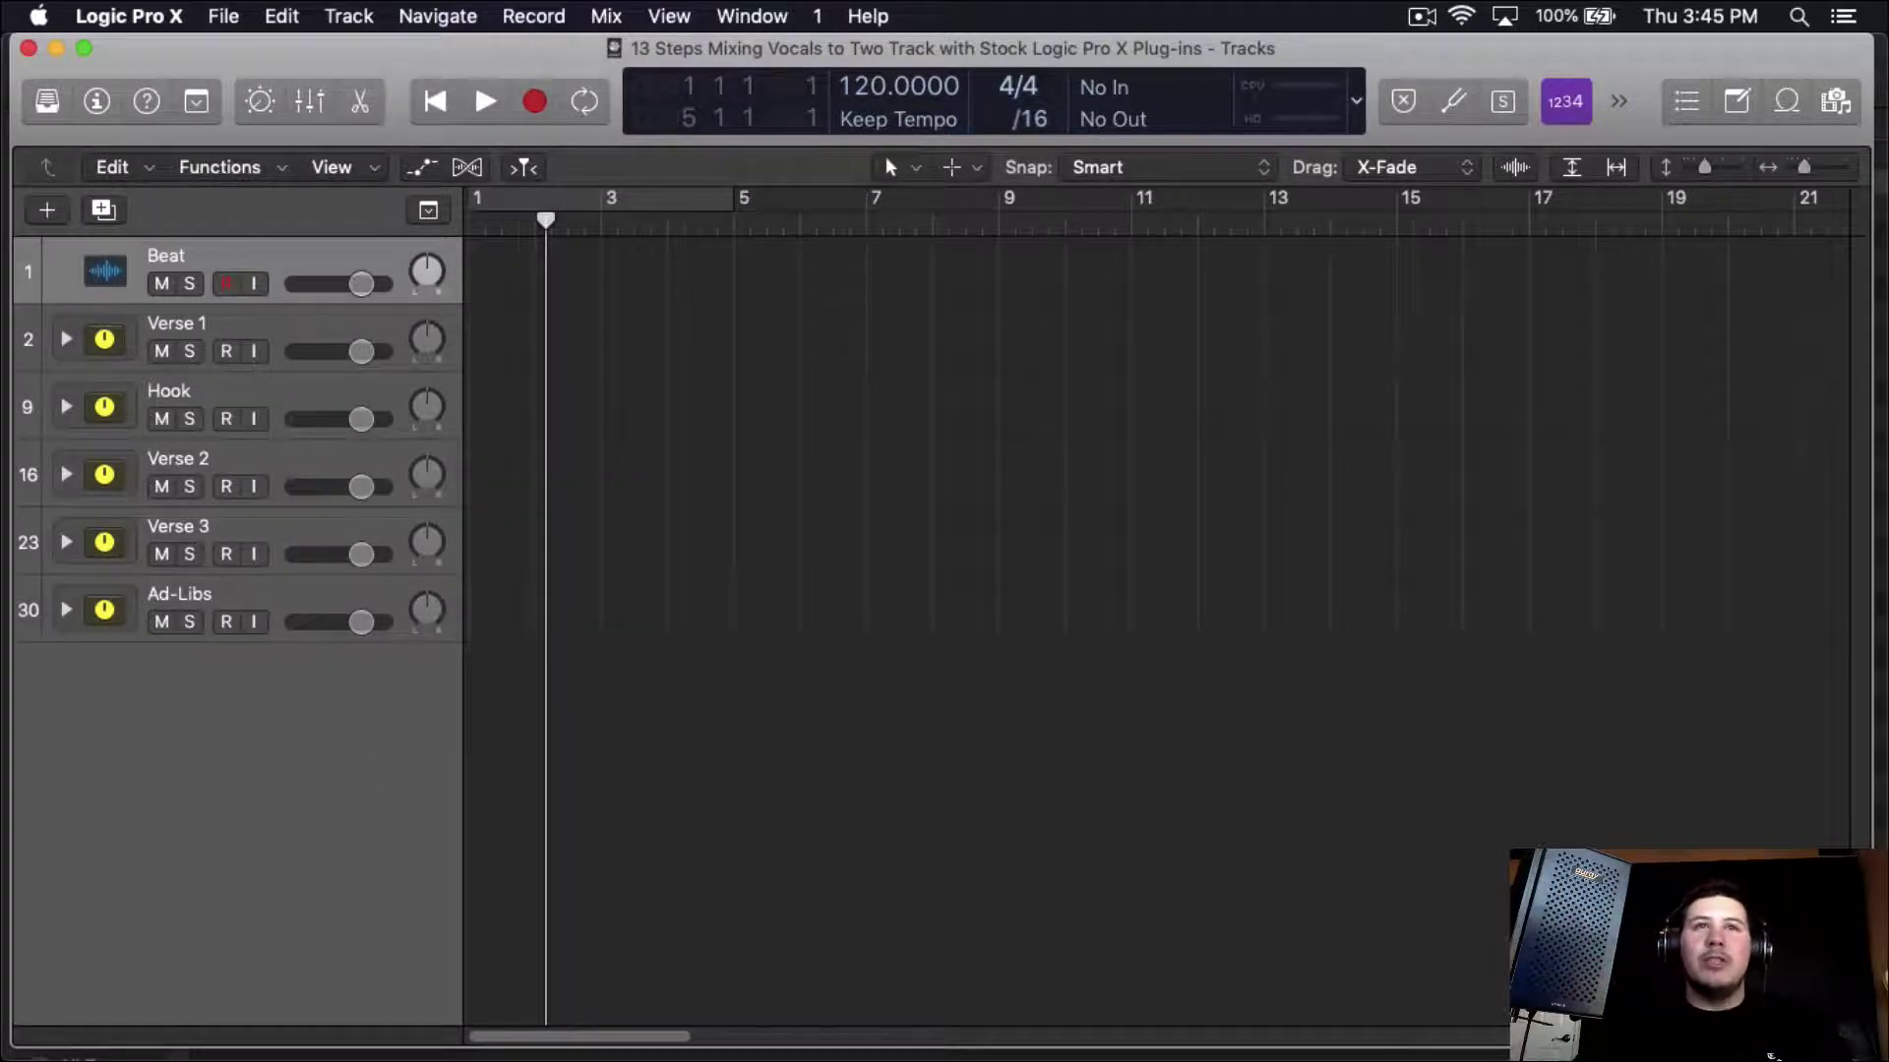
{"action": "key", "text": "super+Tab"}
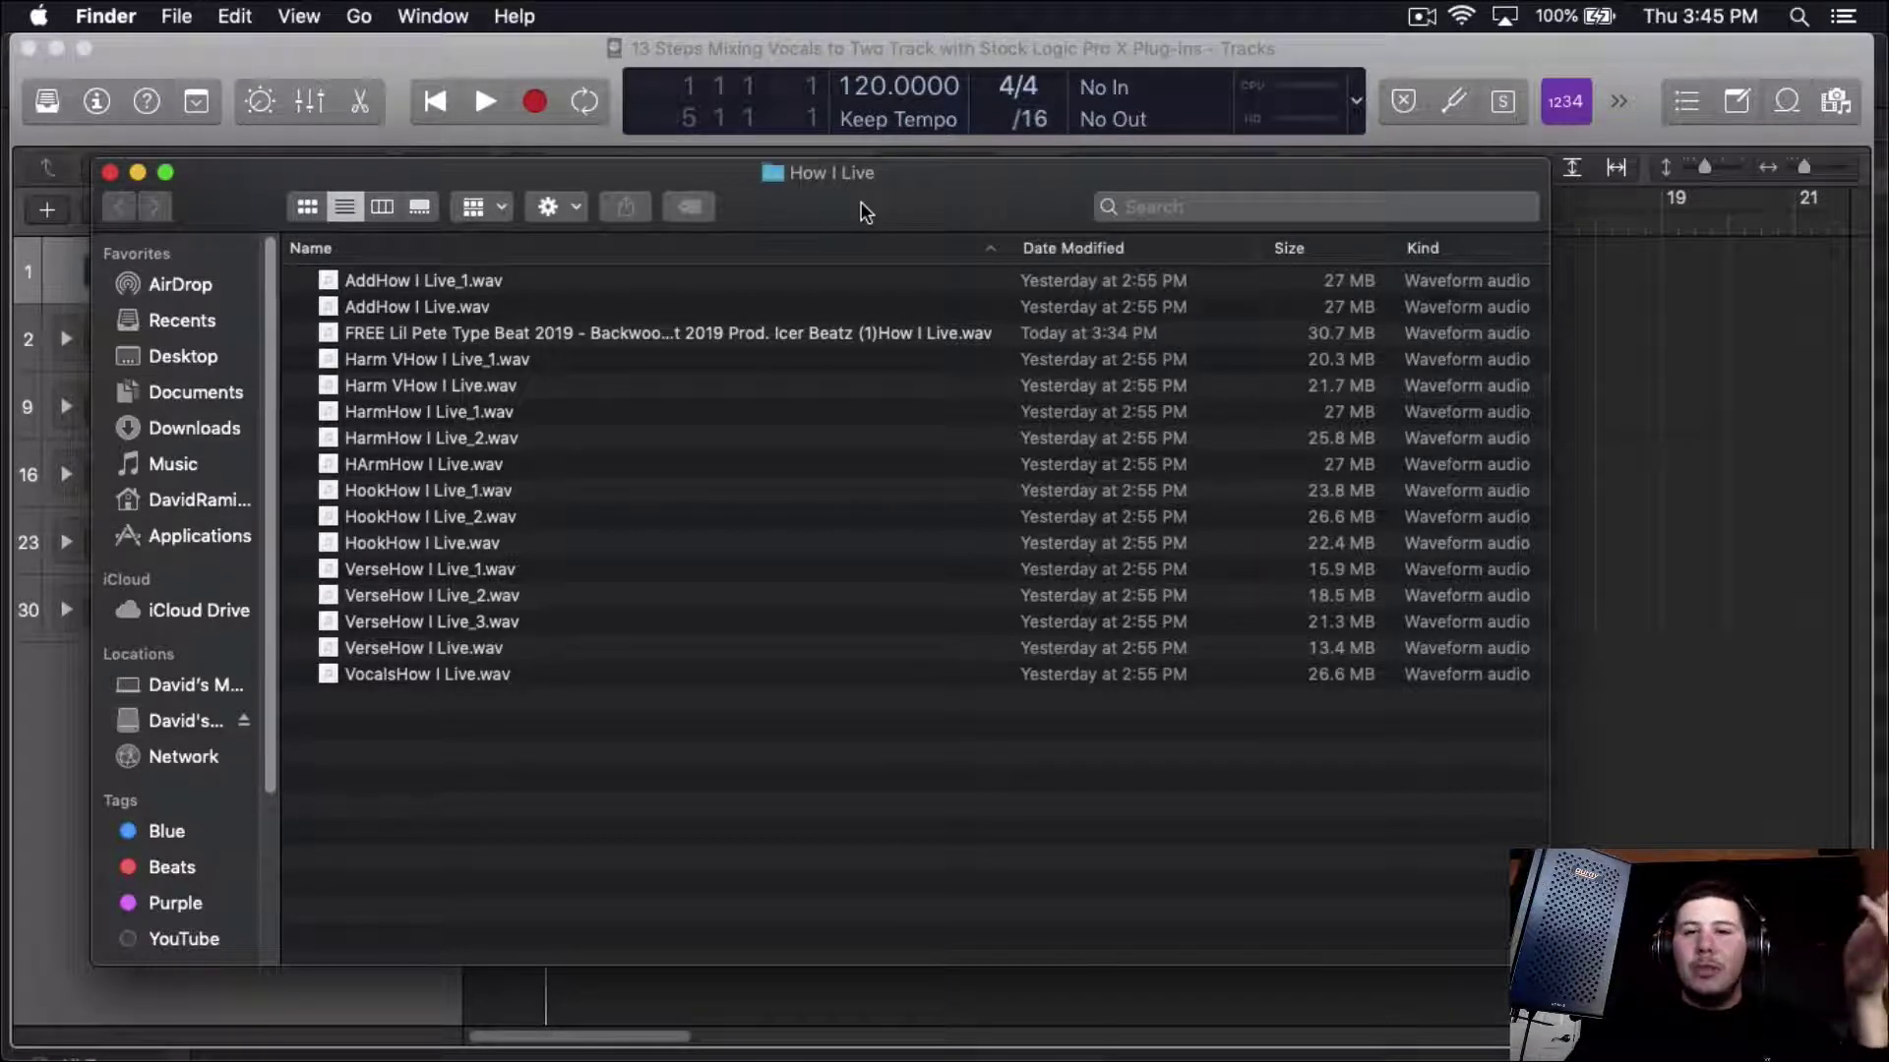
{"action": "left_click_drag", "start_coordinate": [860, 202], "coordinate": [880, 551]}
{"action": "left_click_drag", "start_coordinate": [767, 676], "coordinate": [429, 299]}
{"action": "left_click", "coordinate": [1126, 435]}
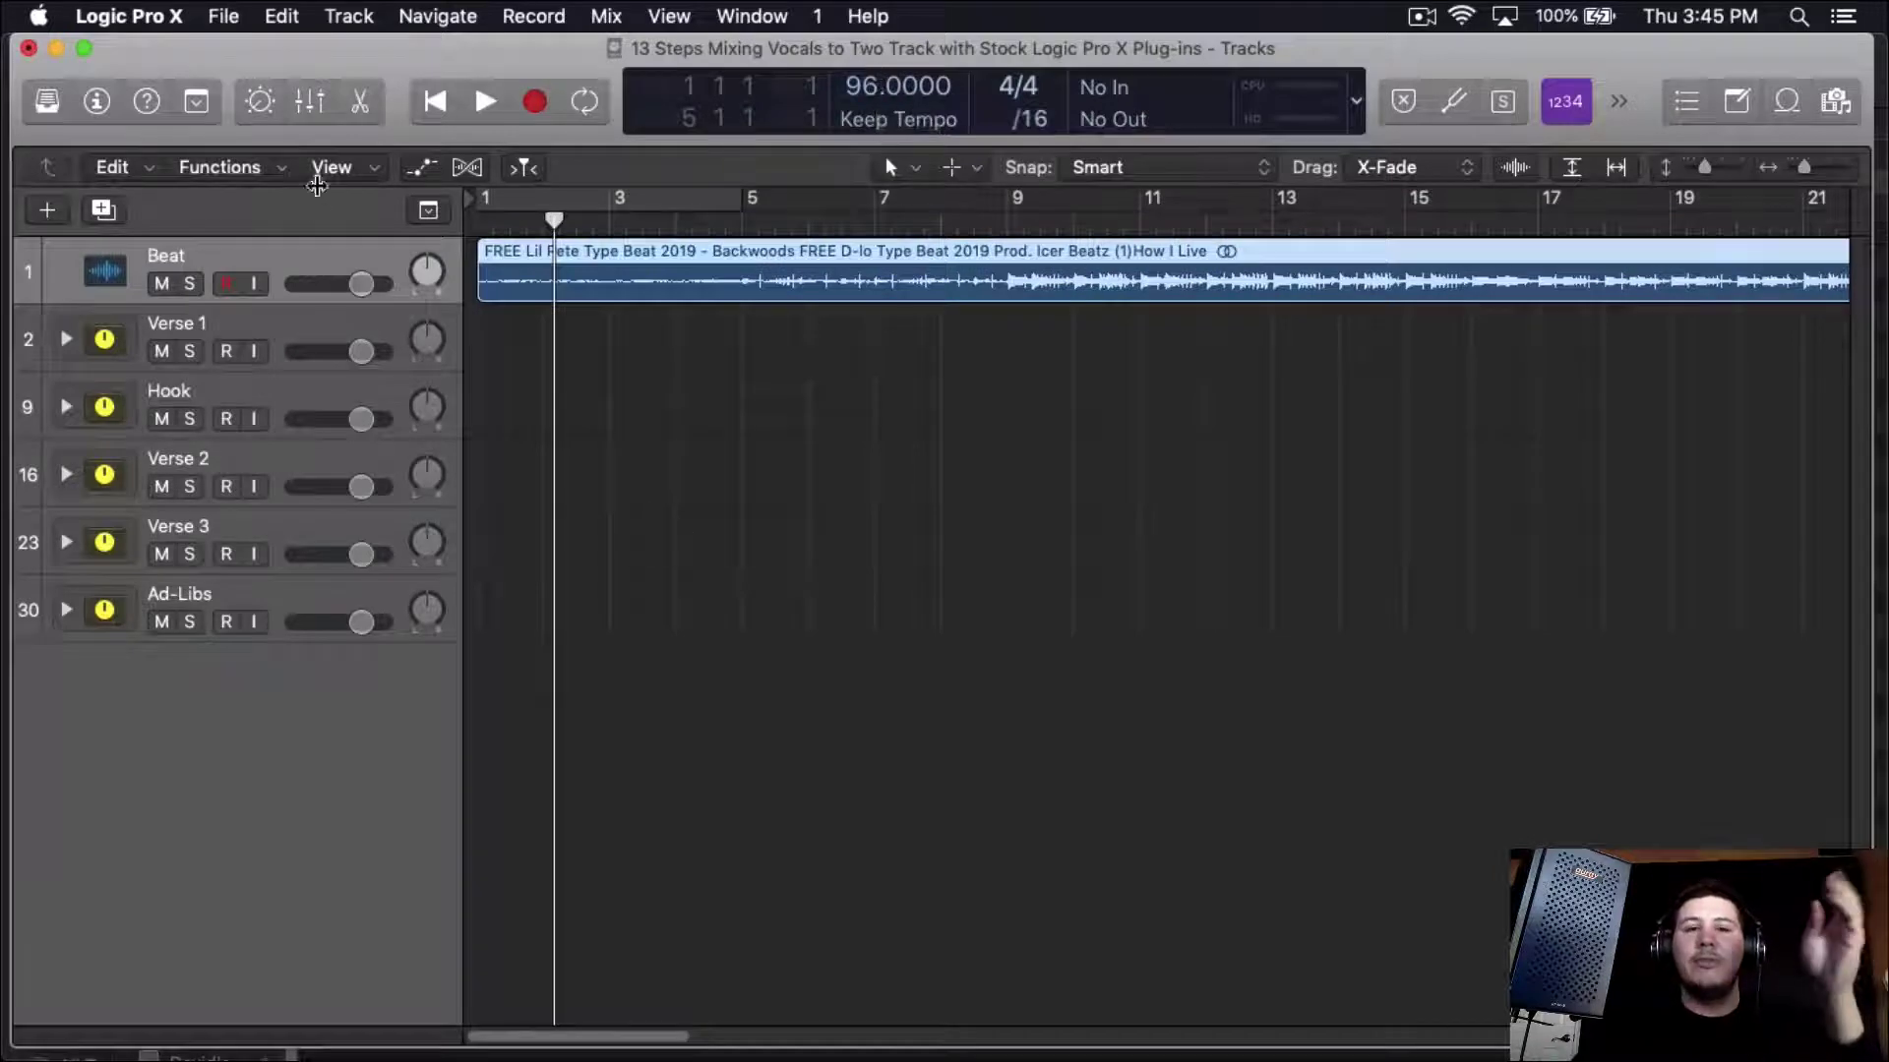
- Try the BPM Counter metering plug-in on the Beat channel and remove it again
{"action": "left_click", "coordinate": [308, 100]}
{"action": "left_click", "coordinate": [167, 840]}
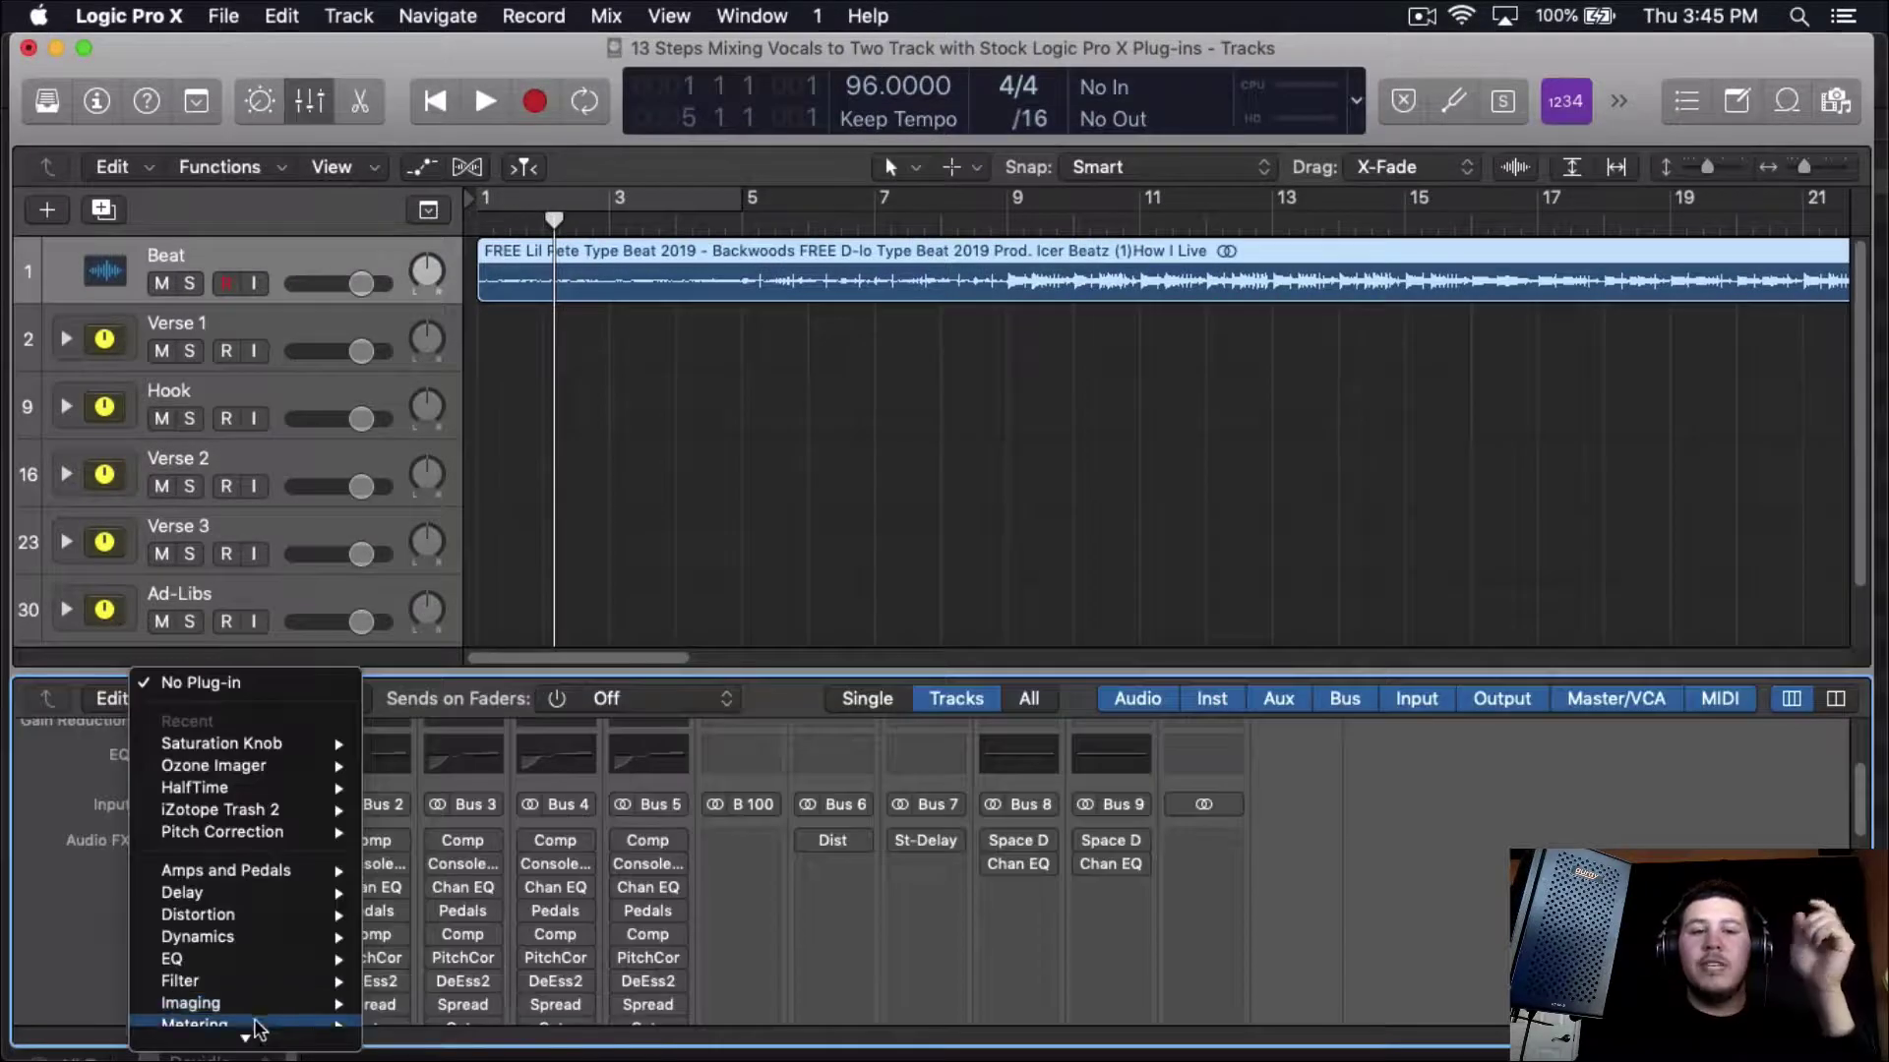
{"action": "mouse_move", "coordinate": [246, 1022]}
{"action": "mouse_move", "coordinate": [453, 925]}
{"action": "left_click", "coordinate": [654, 925]}
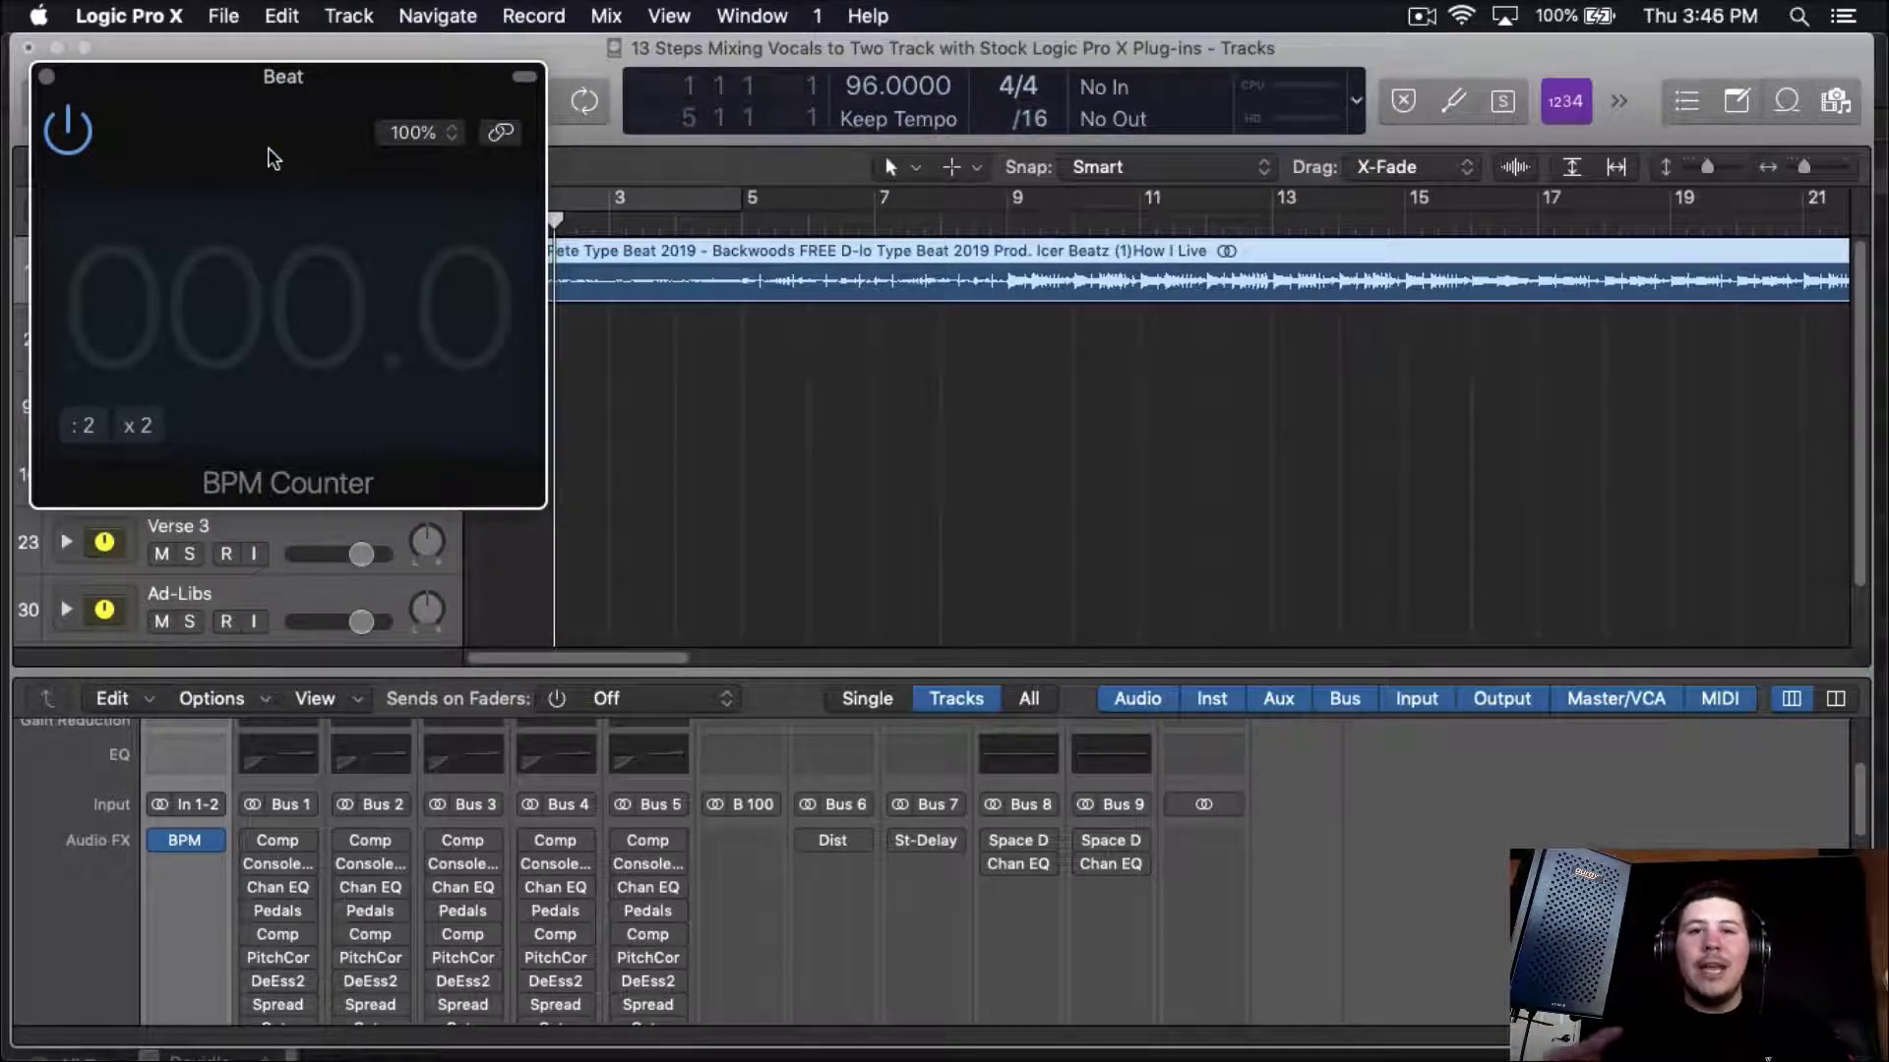
{"action": "left_click", "coordinate": [46, 77]}
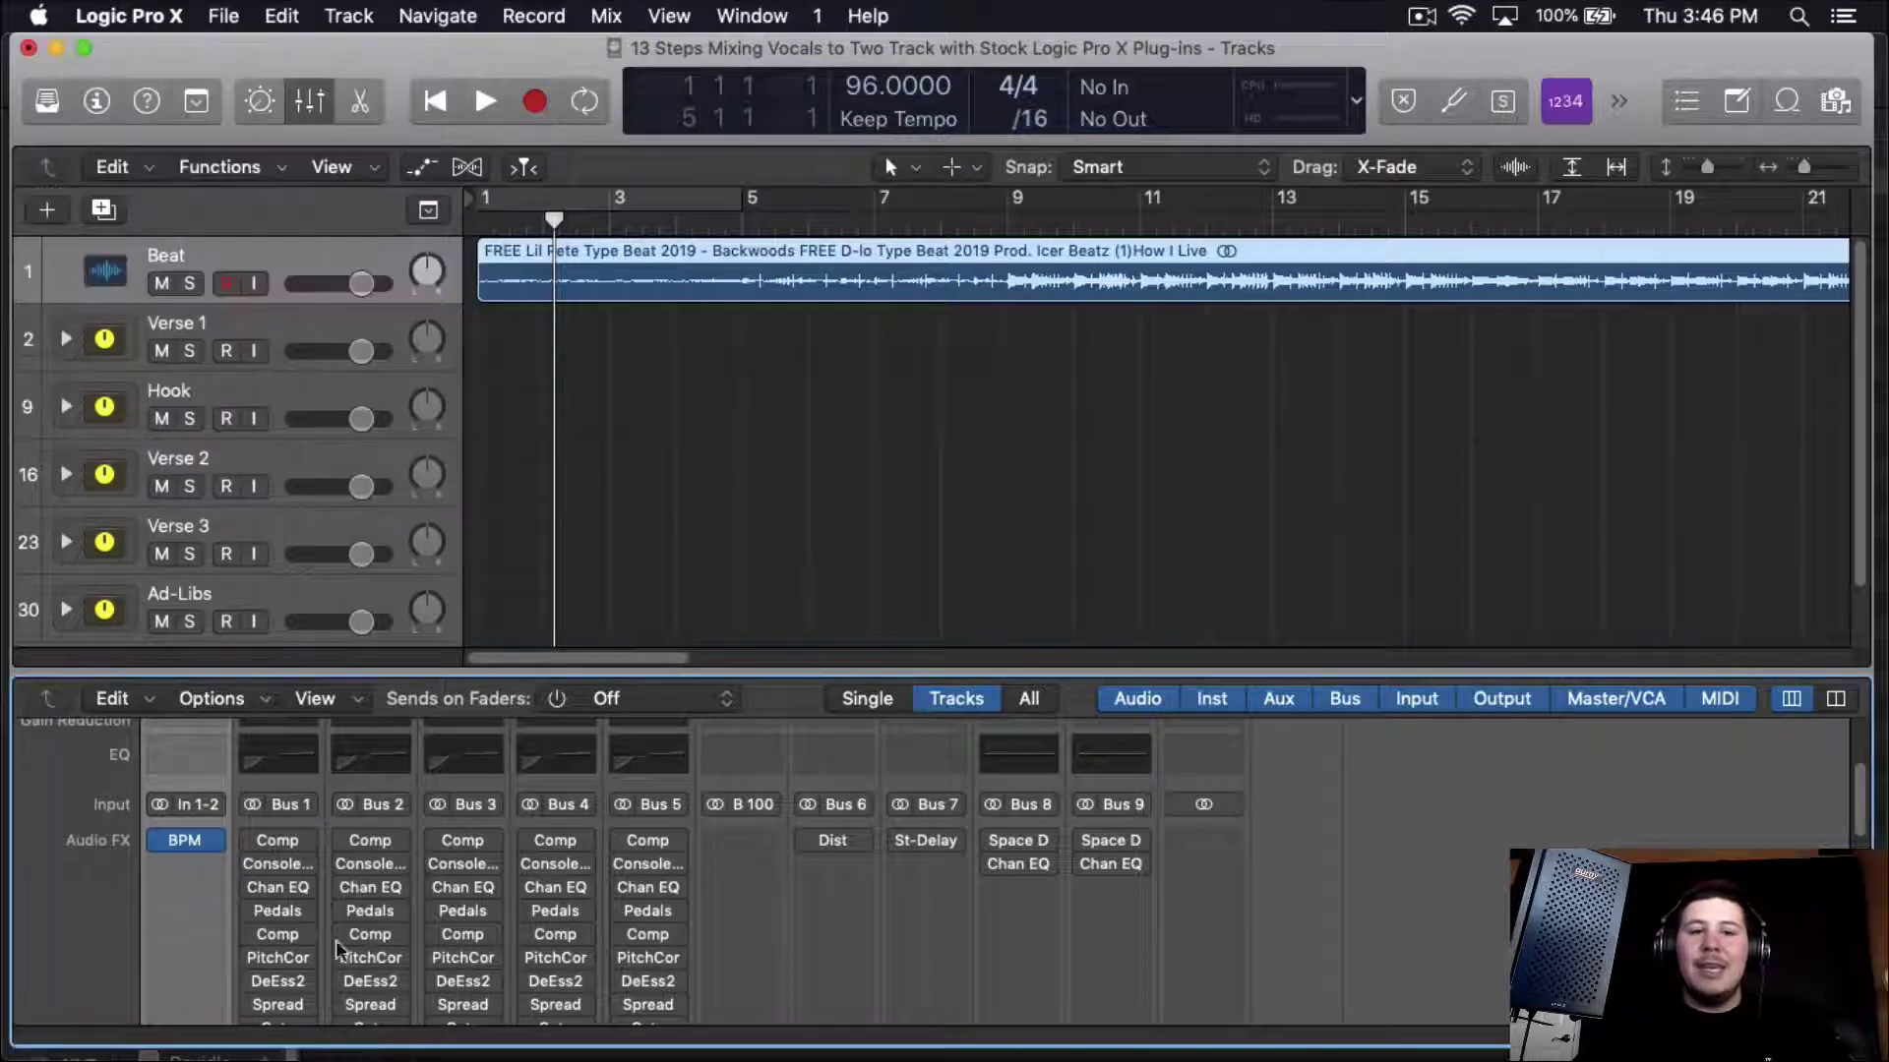
{"action": "left_click", "coordinate": [213, 840]}
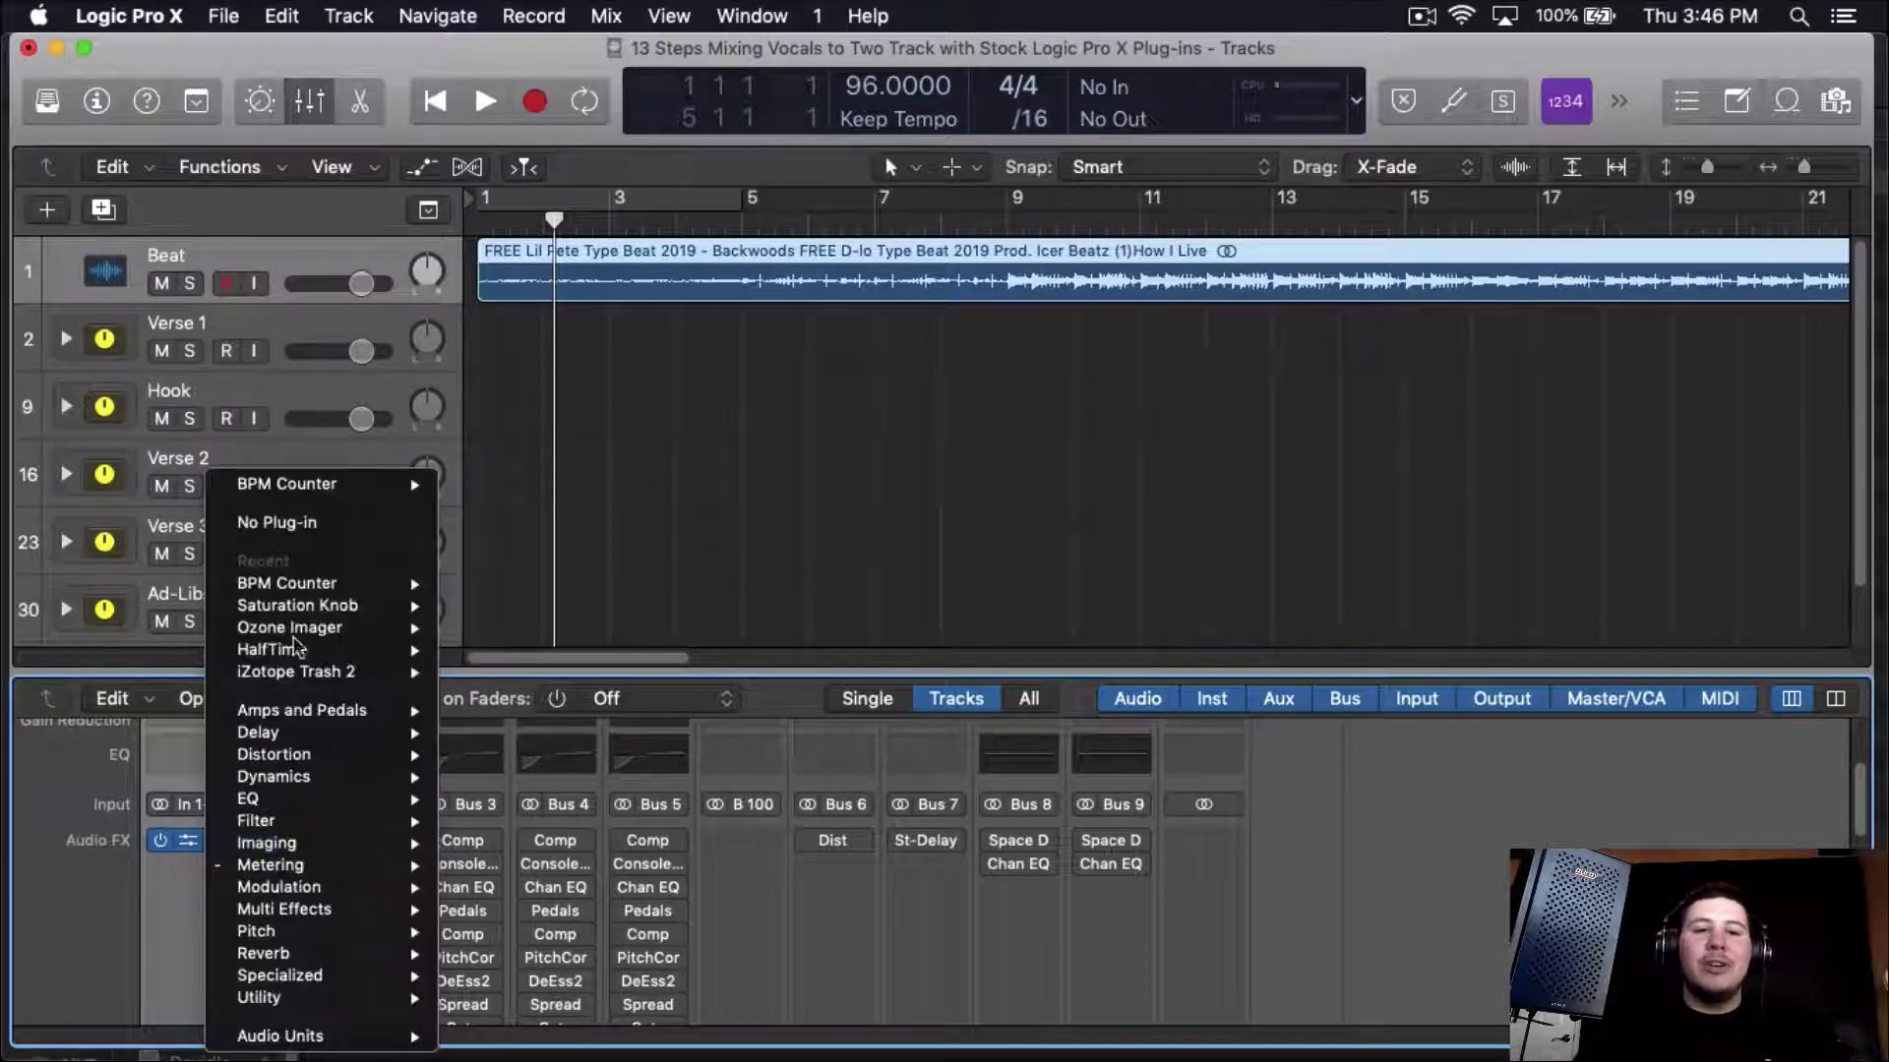
{"action": "left_click", "coordinate": [346, 521]}
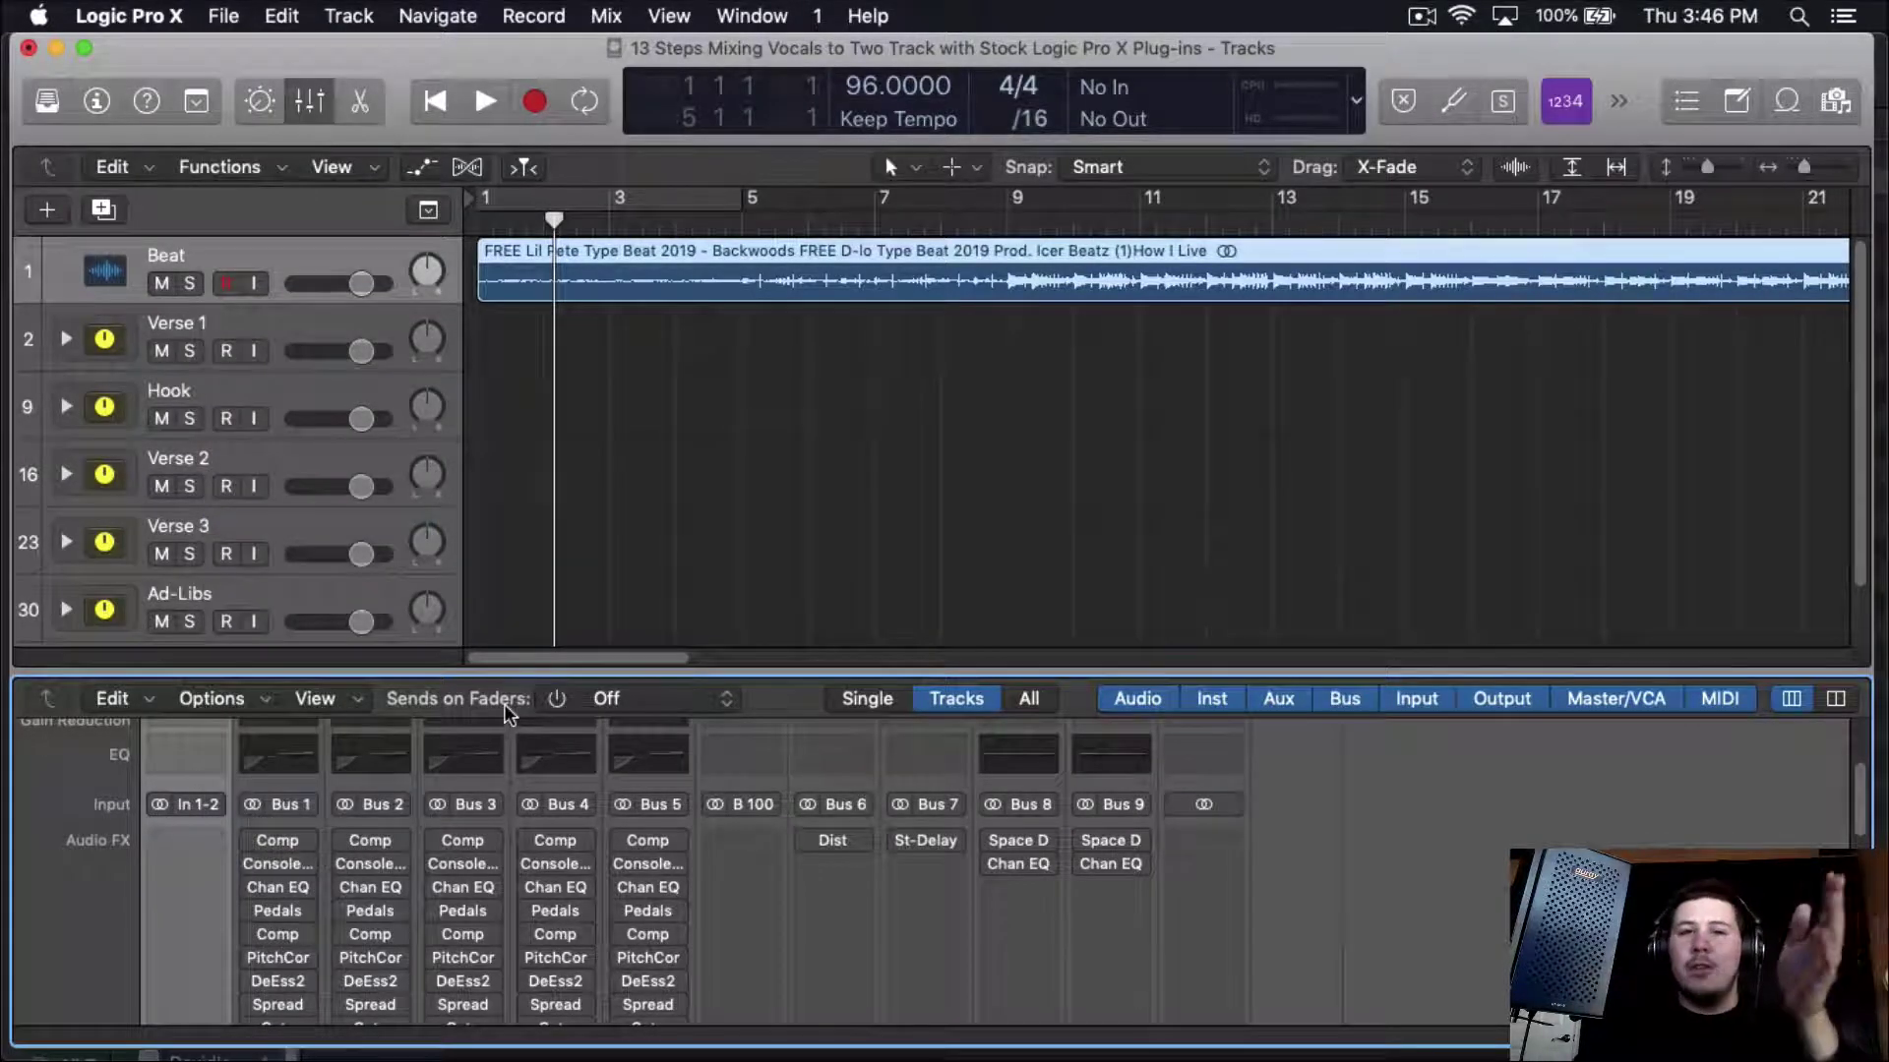
- Import all the WAV files from the How I Live folder at bar 1, creating new tracks for them
{"action": "left_click", "coordinate": [487, 1057]}
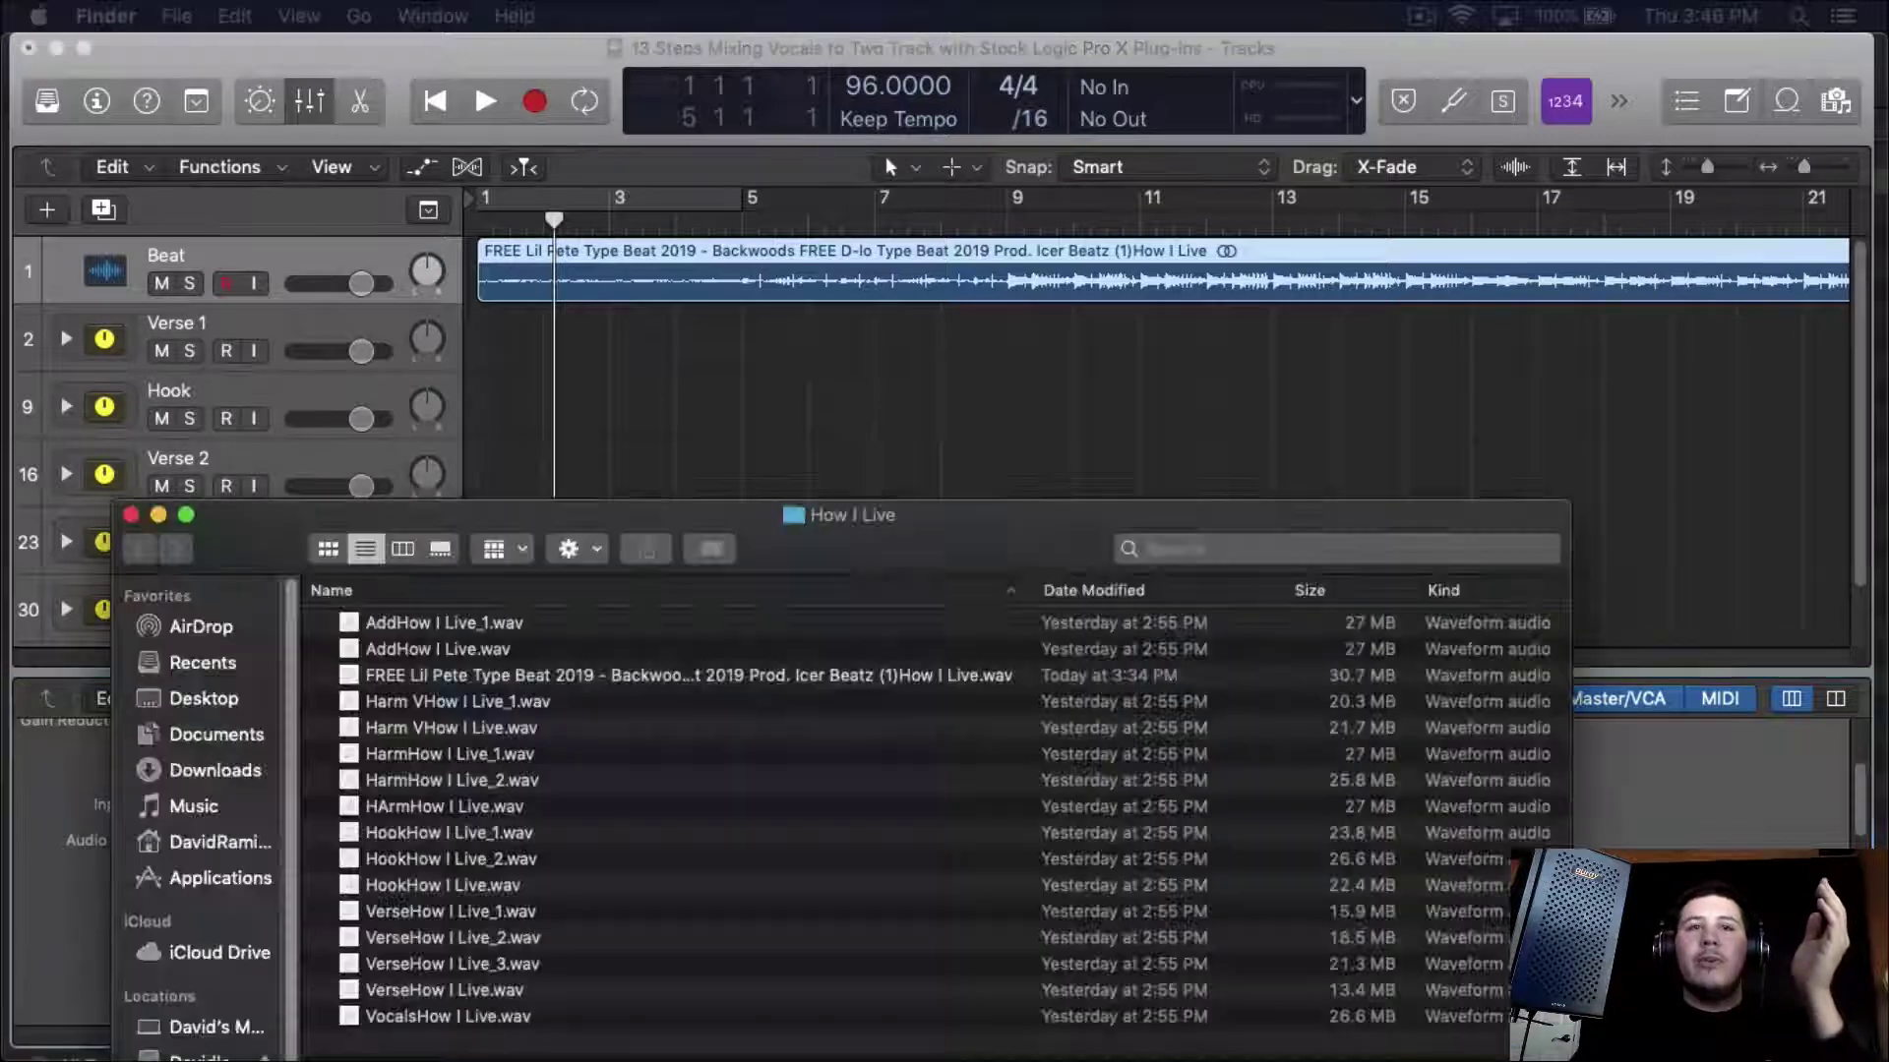
{"action": "left_click_drag", "start_coordinate": [802, 537], "coordinate": [761, 599]}
{"action": "left_click", "coordinate": [64, 342]}
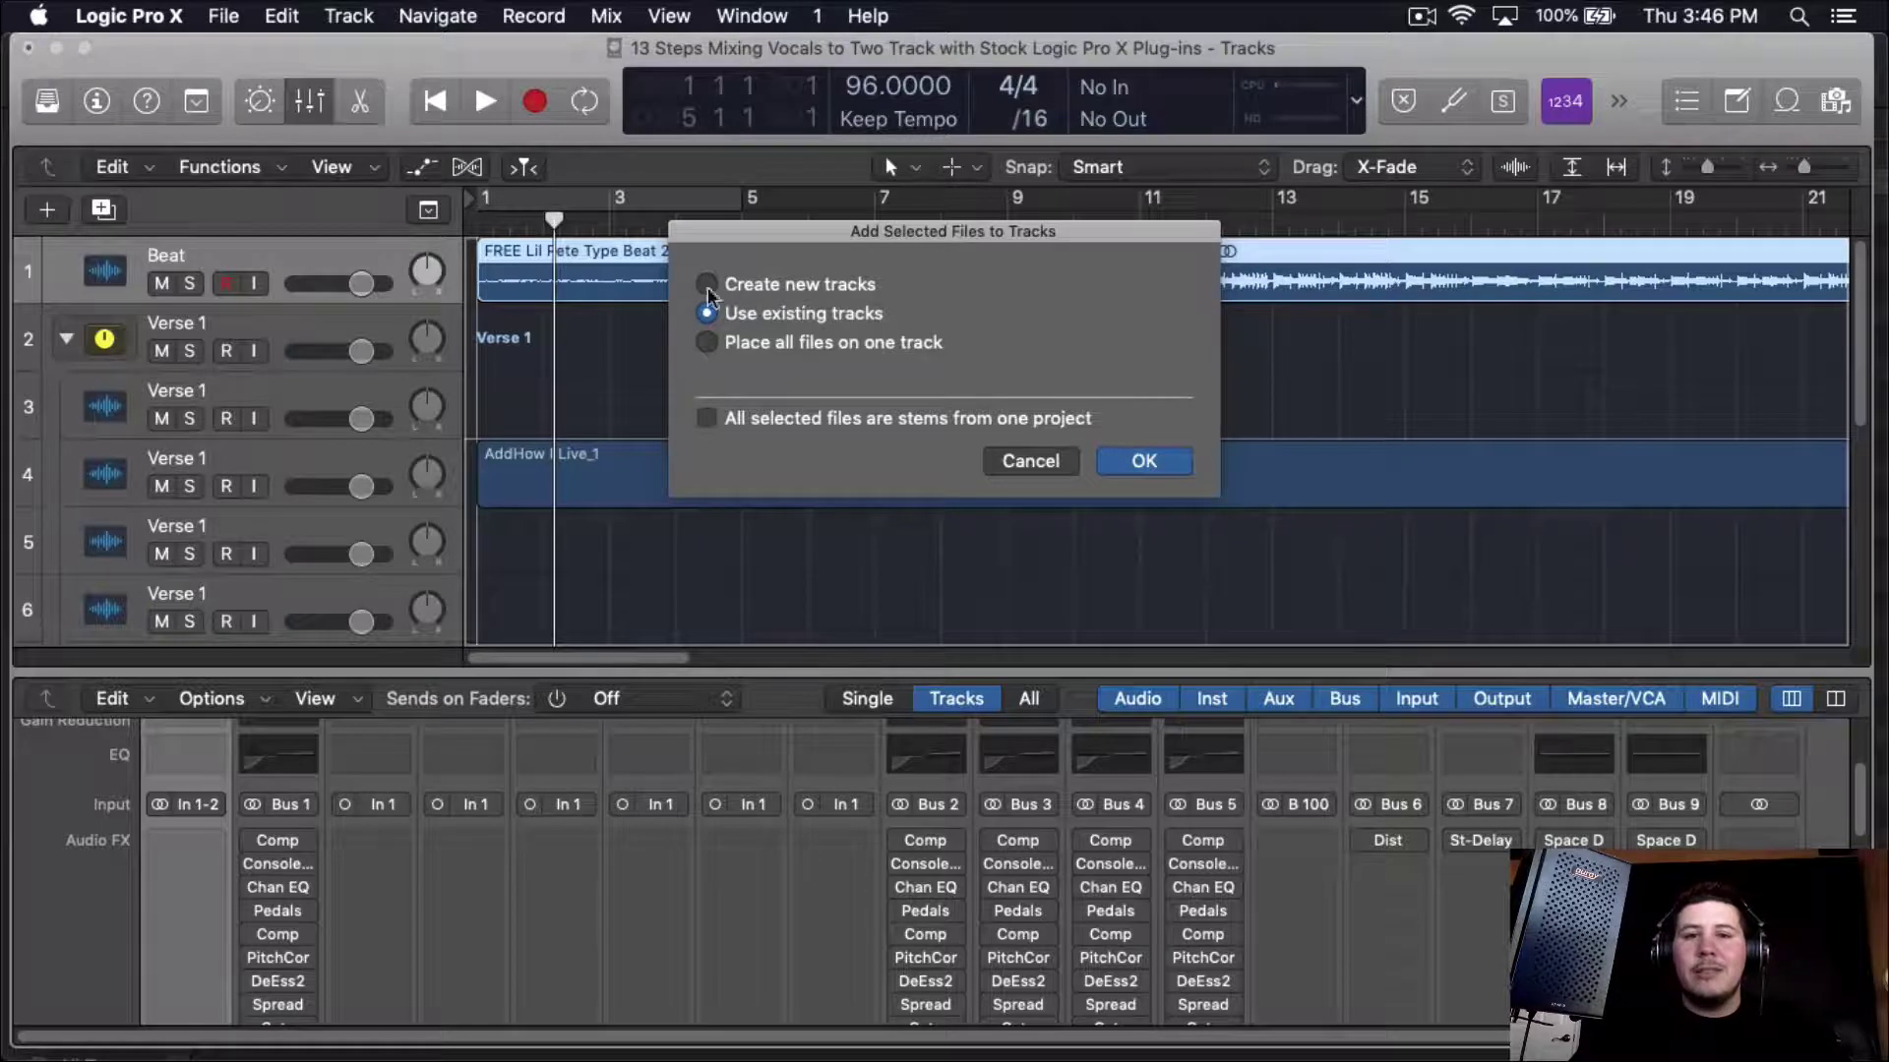
{"action": "left_click", "coordinate": [1114, 463]}
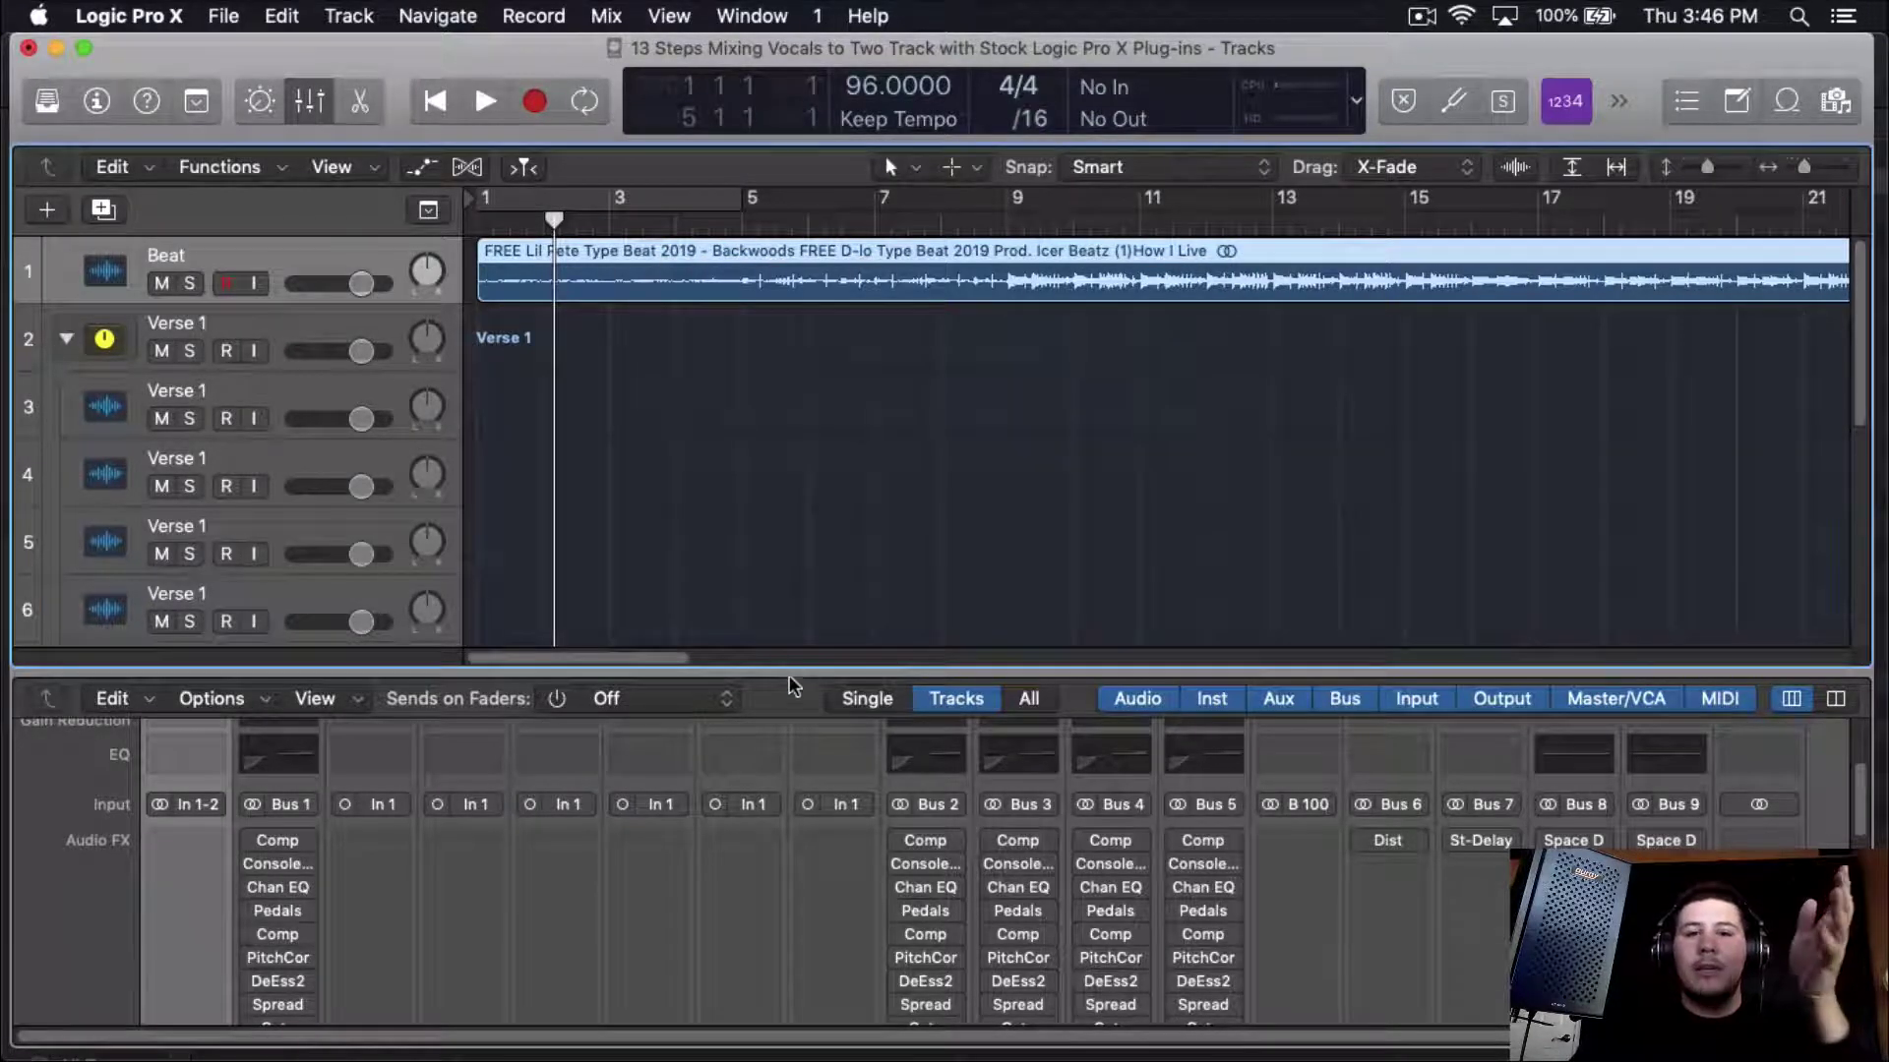
{"action": "key", "text": "x"}
- Move the VocalsHow I Live region onto the first audio track inside the Verse 1 stack
{"action": "scroll", "coordinate": [852, 593], "scroll_direction": "down", "scroll_amount": 3}
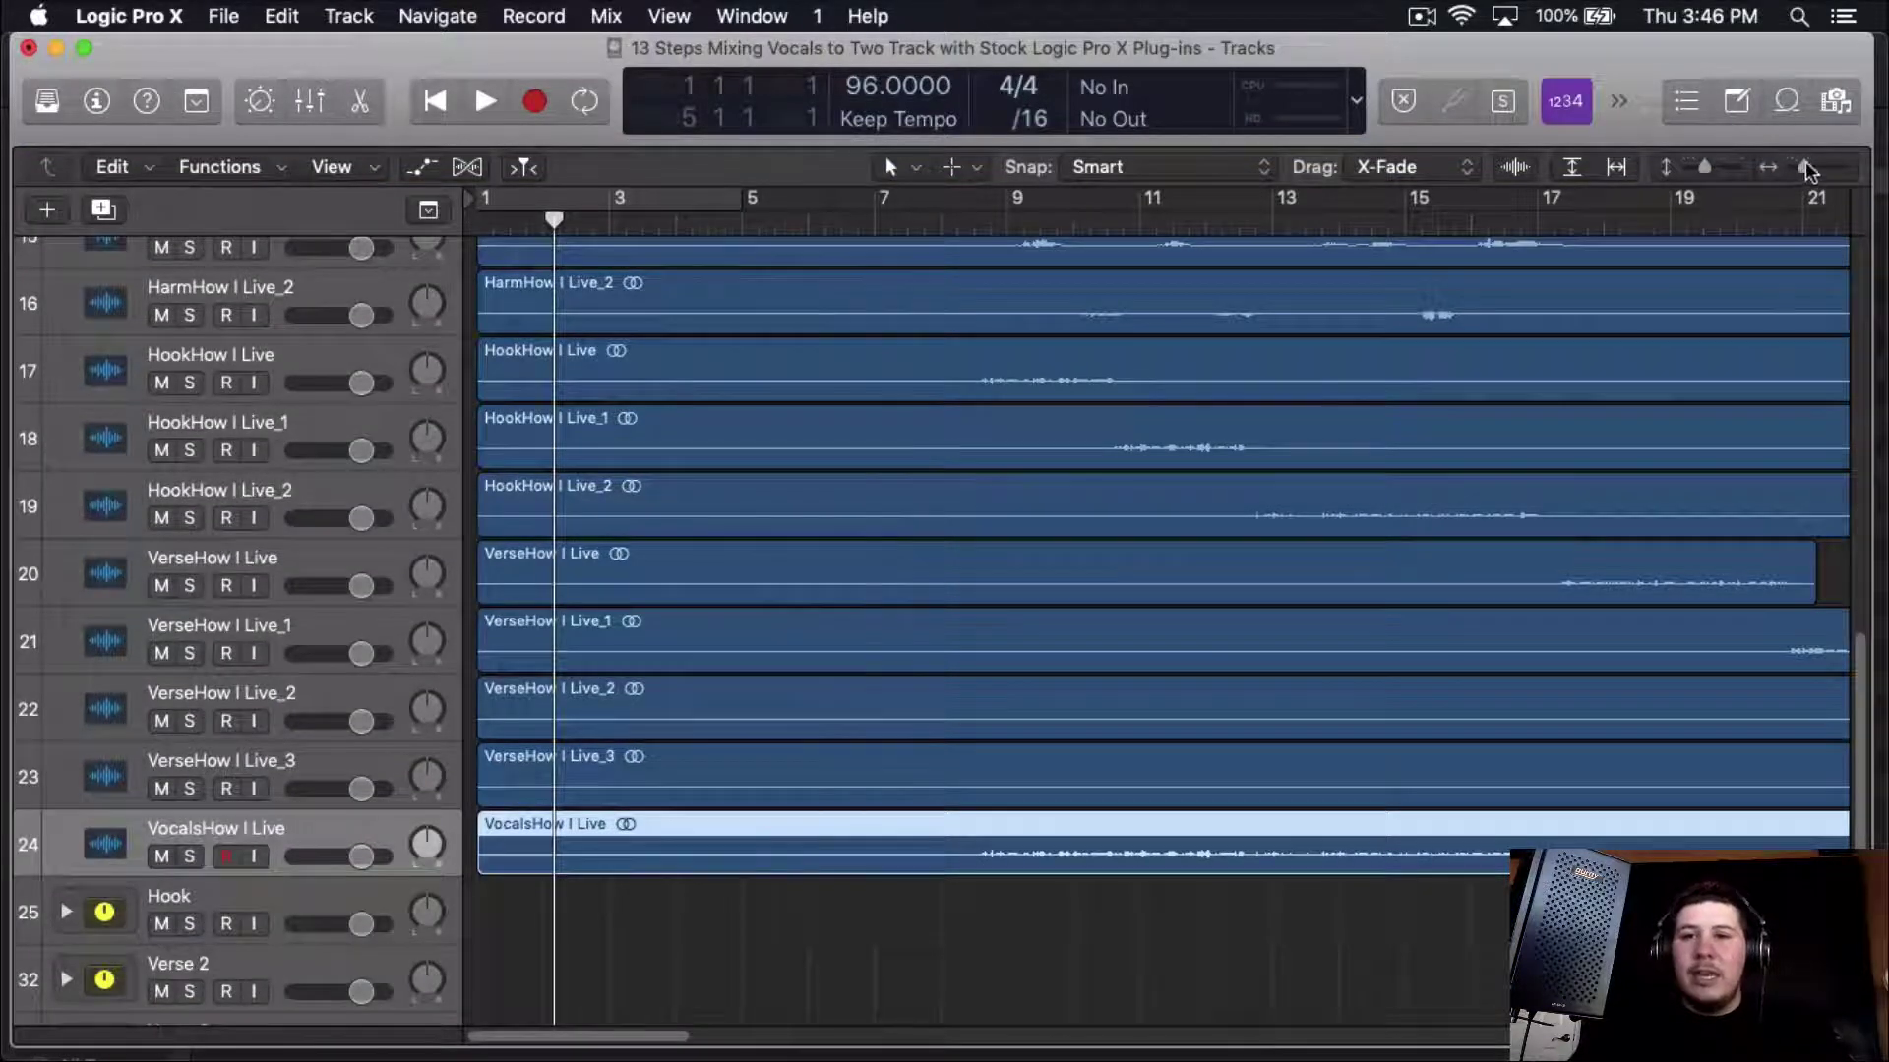
{"action": "left_click_drag", "start_coordinate": [1803, 166], "coordinate": [1796, 166]}
{"action": "scroll", "coordinate": [1412, 662], "scroll_direction": "up", "scroll_amount": 2}
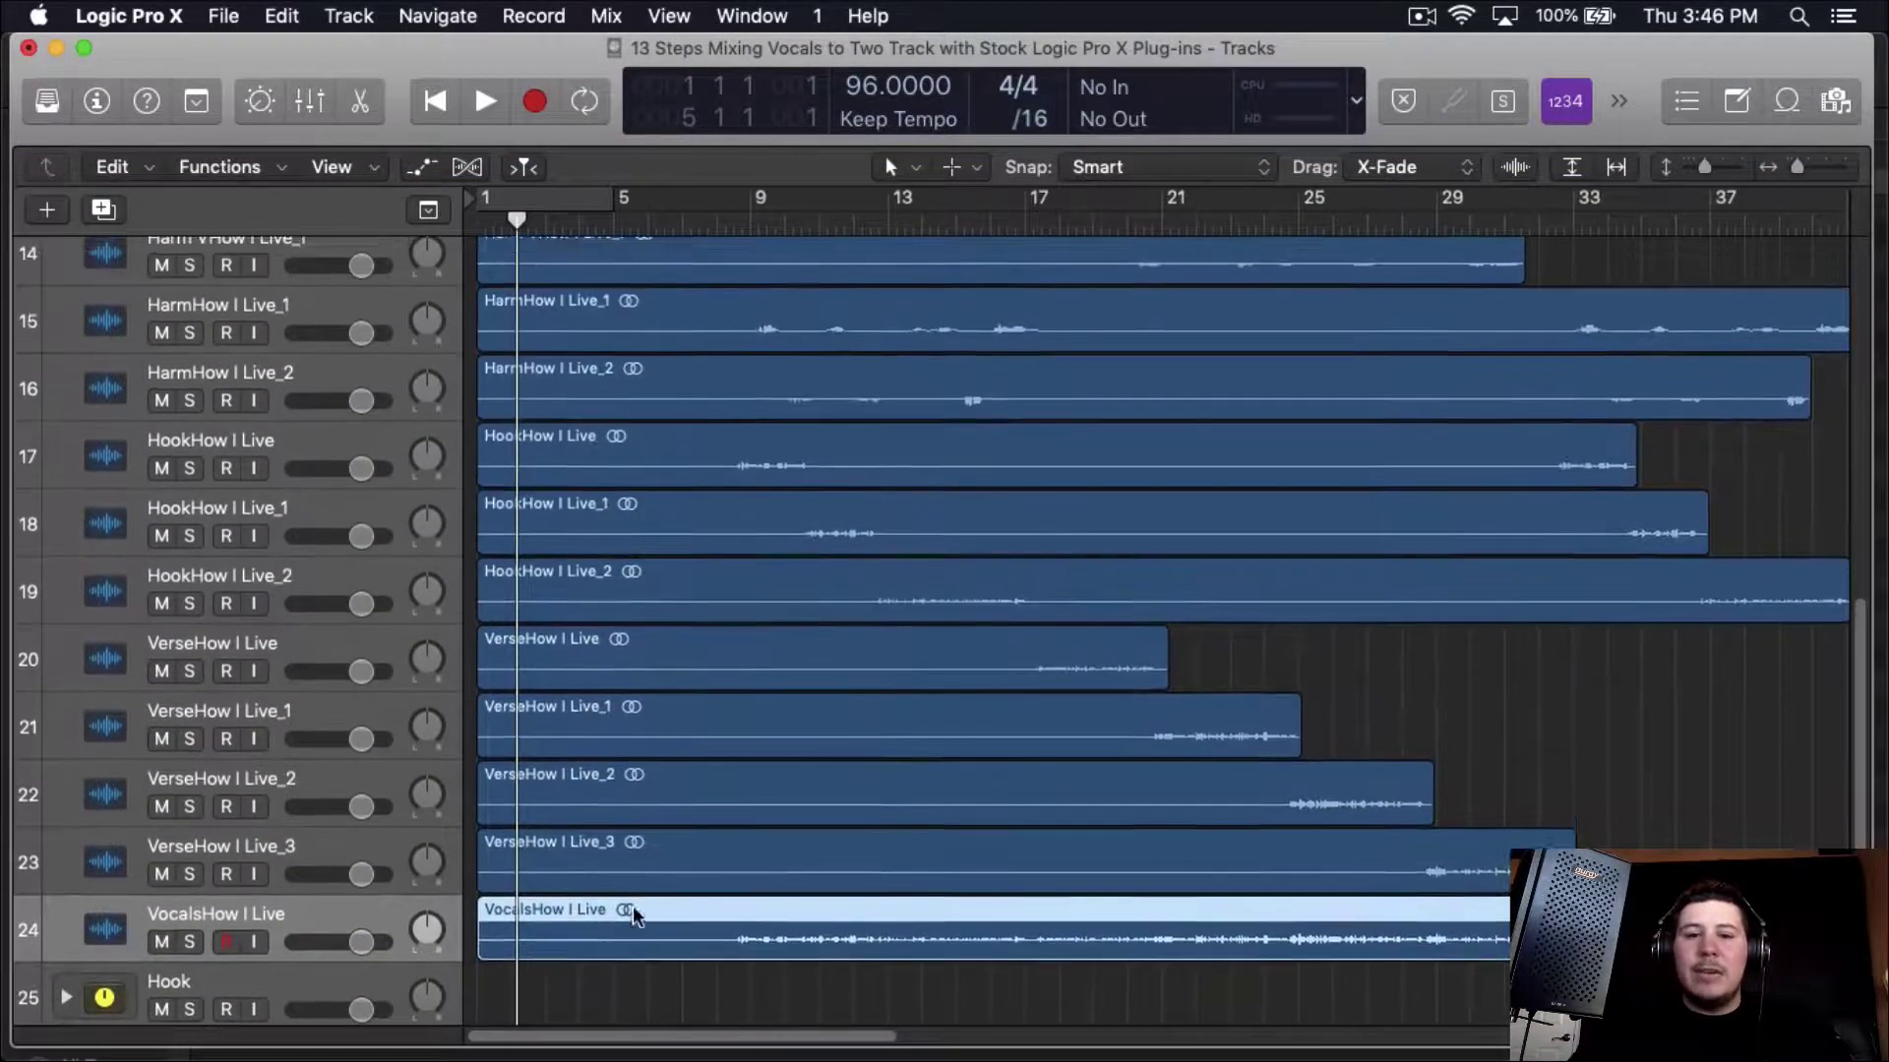
{"action": "left_click_drag", "start_coordinate": [629, 910], "coordinate": [532, 388]}
- Delete the duplicate beat region and its track from among the newly imported tracks
{"action": "scroll", "coordinate": [759, 603], "scroll_direction": "down", "scroll_amount": 4}
{"action": "left_click", "coordinate": [919, 686]}
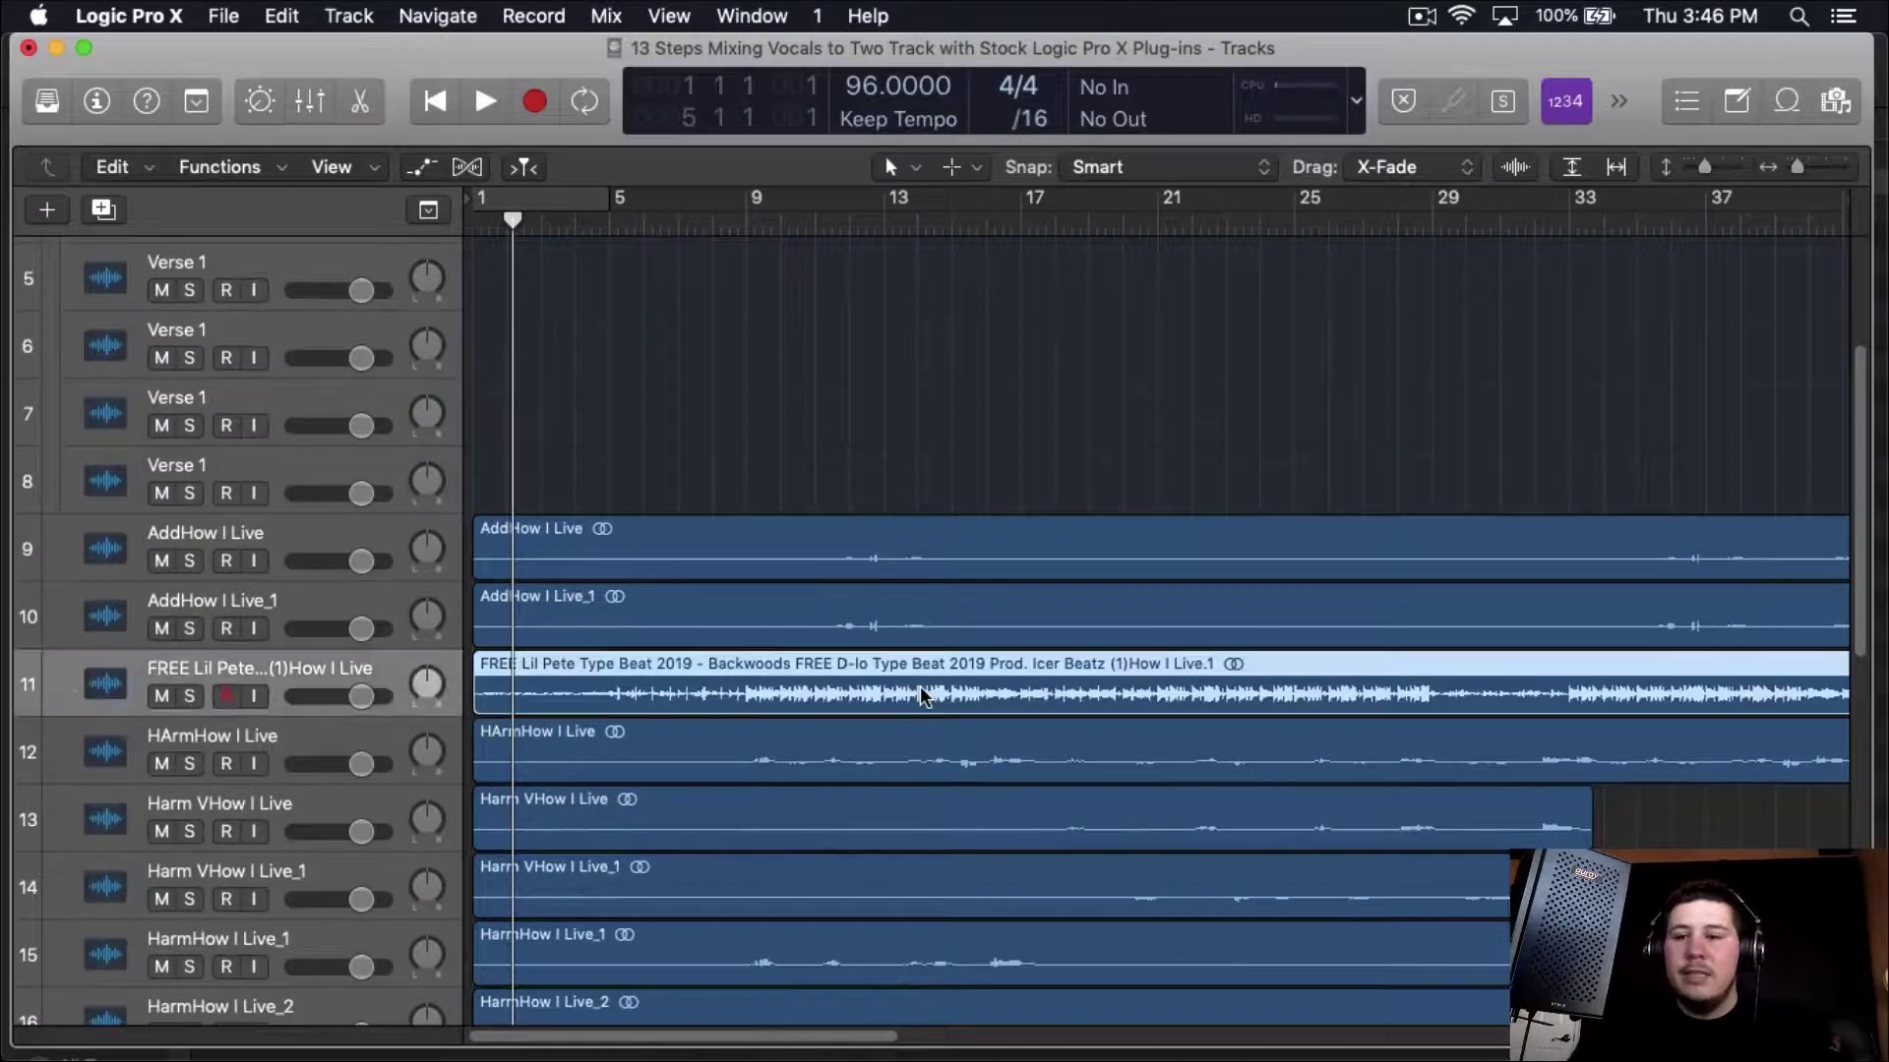
{"action": "key", "text": "Delete"}
{"action": "key", "text": "super+BackSpace"}
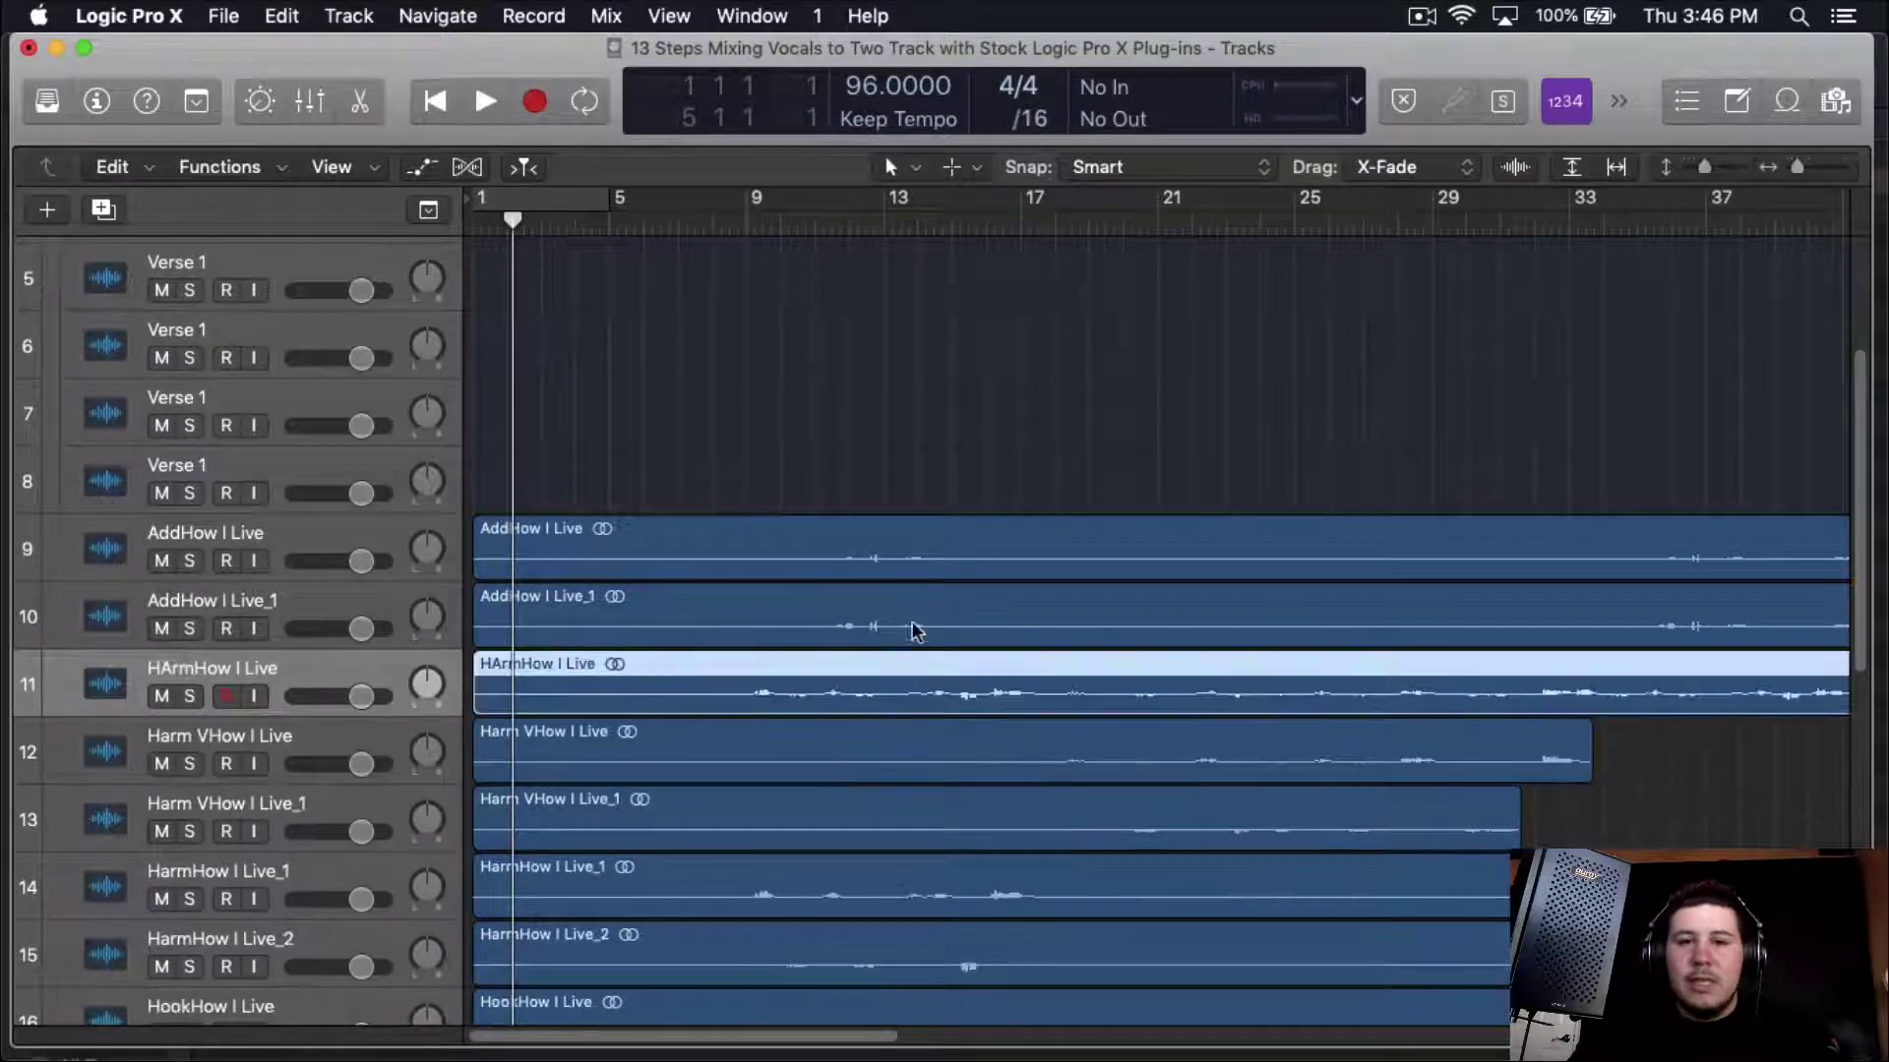
- Move the HArmHow I Live region onto the Ad-Libs track at bar 1
{"action": "scroll", "coordinate": [556, 667], "scroll_direction": "down", "scroll_amount": 5}
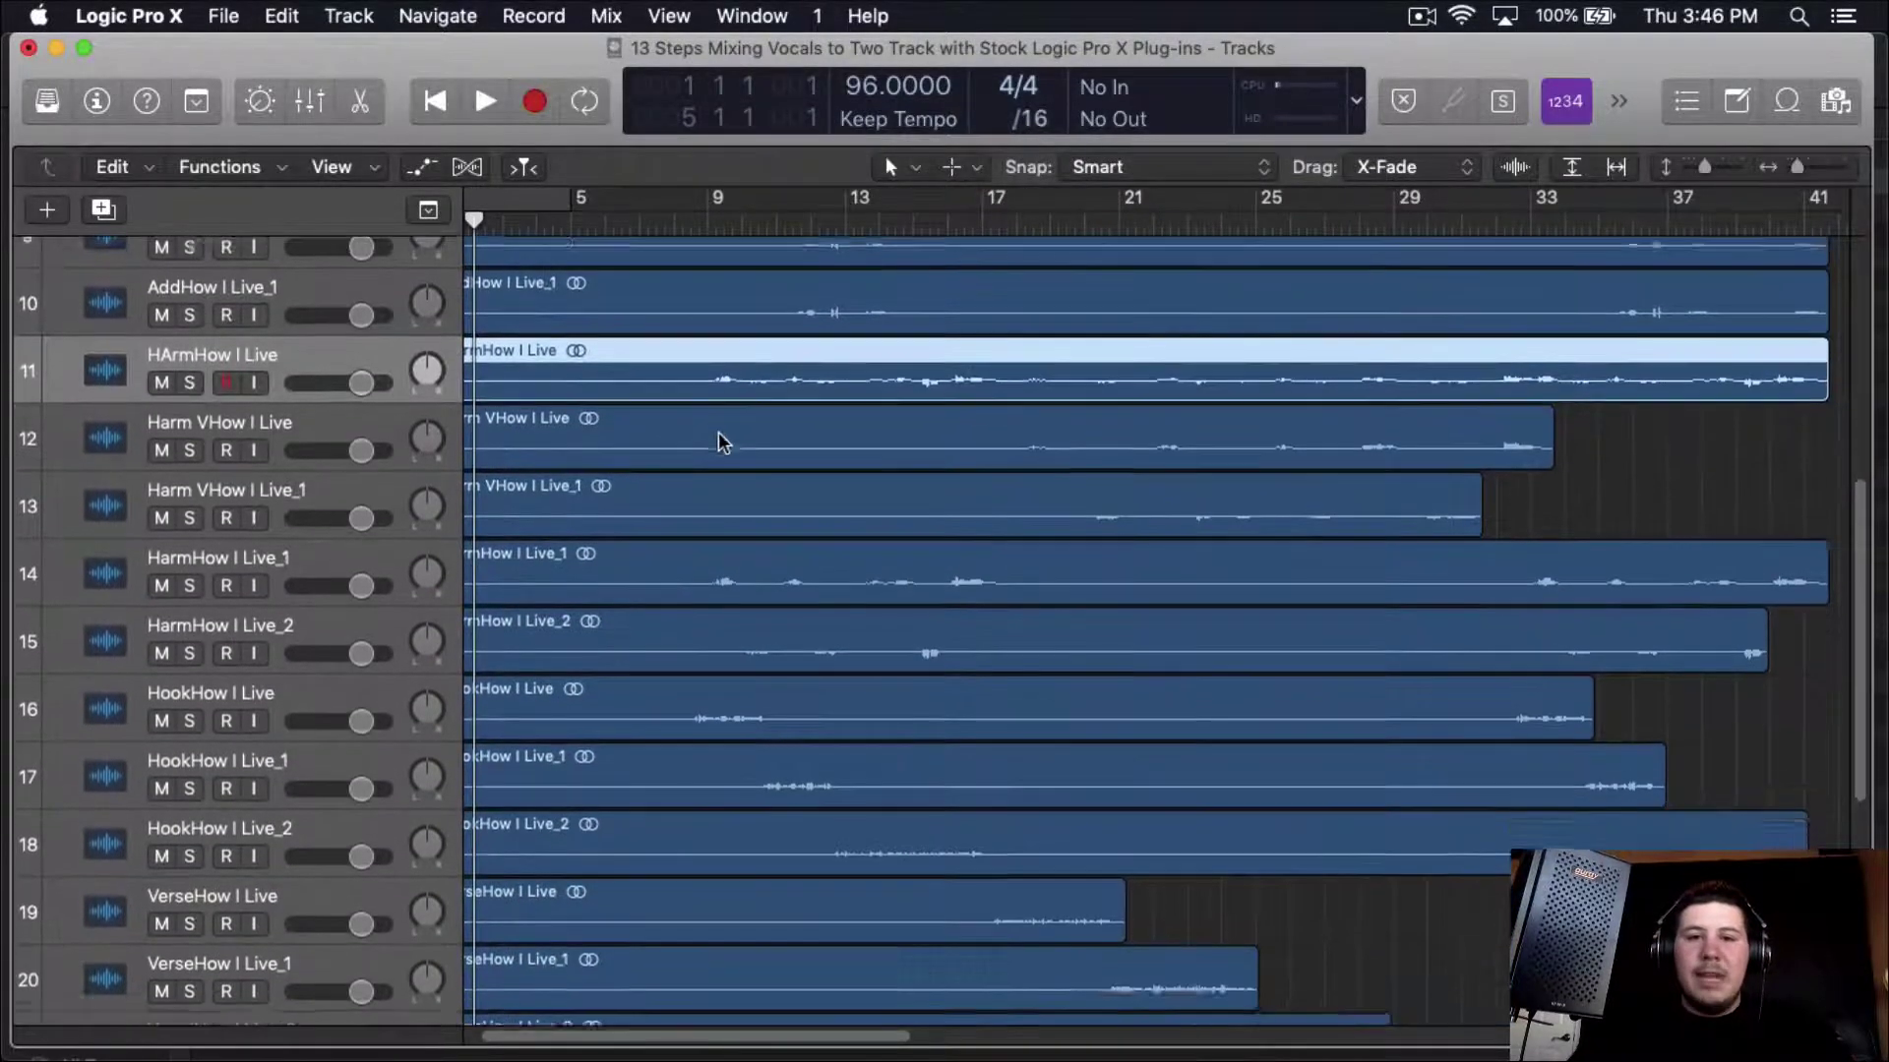
{"action": "left_click_drag", "start_coordinate": [686, 372], "coordinate": [625, 936]}
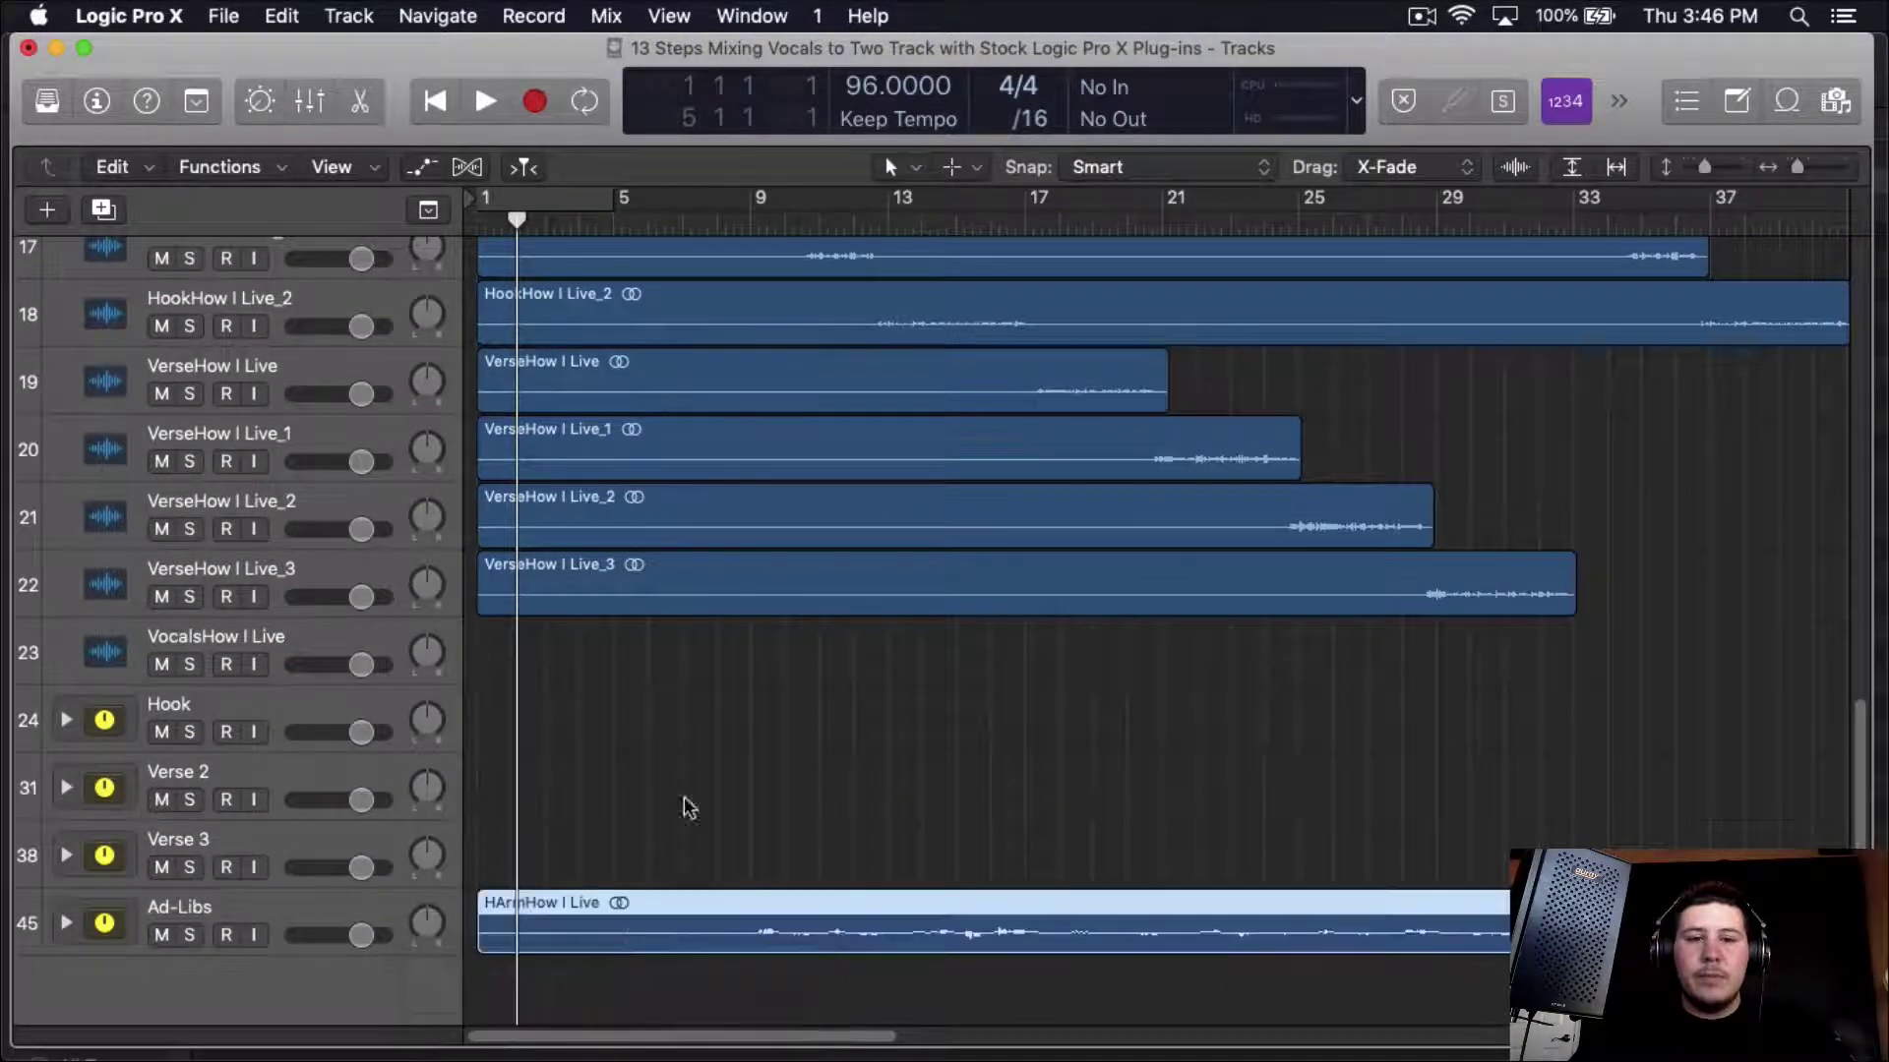
- Delete the remaining imported vocal regions and tracks along with the empty Verse 1 subtracks
{"action": "scroll", "coordinate": [1585, 788], "scroll_direction": "up", "scroll_amount": 5}
{"action": "scroll", "coordinate": [1307, 736], "scroll_direction": "up", "scroll_amount": 1}
{"action": "left_click_drag", "start_coordinate": [1698, 966], "coordinate": [788, 263]}
{"action": "scroll", "coordinate": [788, 262], "scroll_direction": "up", "scroll_amount": 4}
{"action": "key", "text": "Delete"}
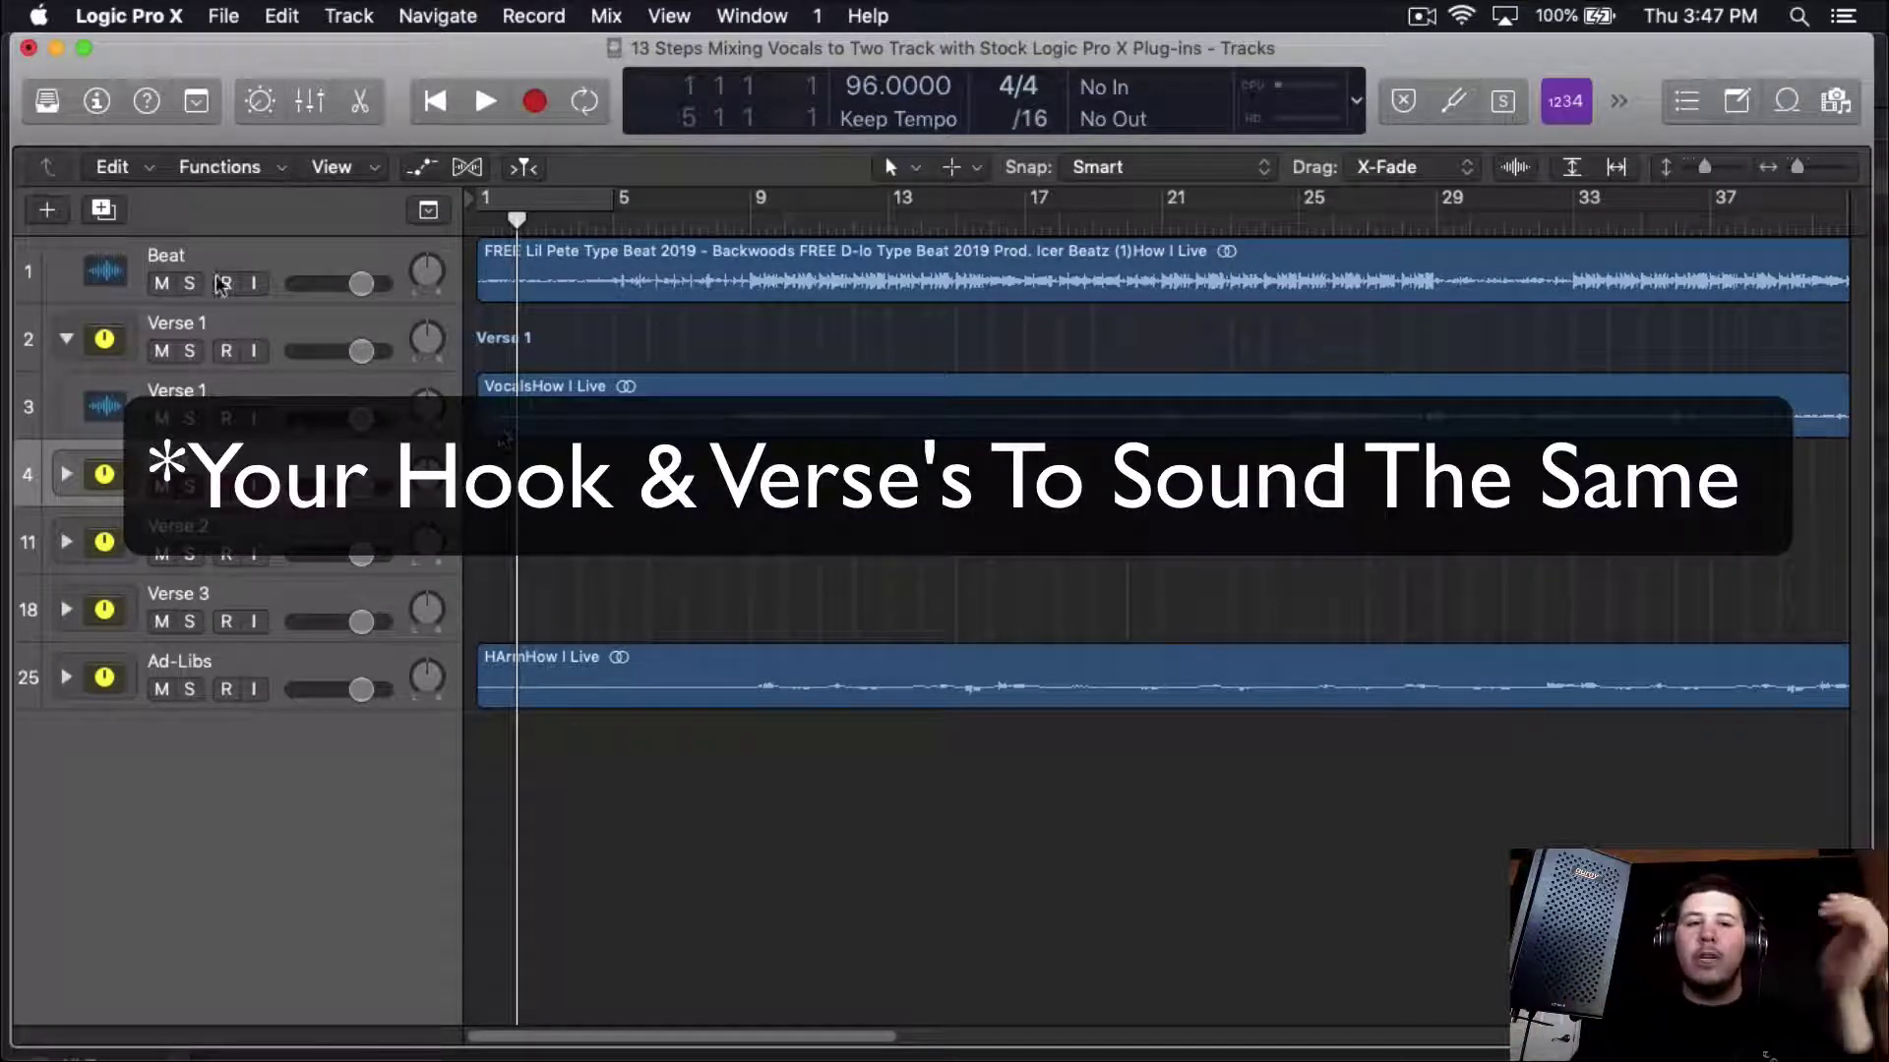
- Delete the Hook, Verse 2 and Verse 3 stacks, keeping the Verse 1 and Ad-Libs stacks
{"action": "key", "text": "super+BackSpace"}
{"action": "key", "text": "super+BackSpace"}
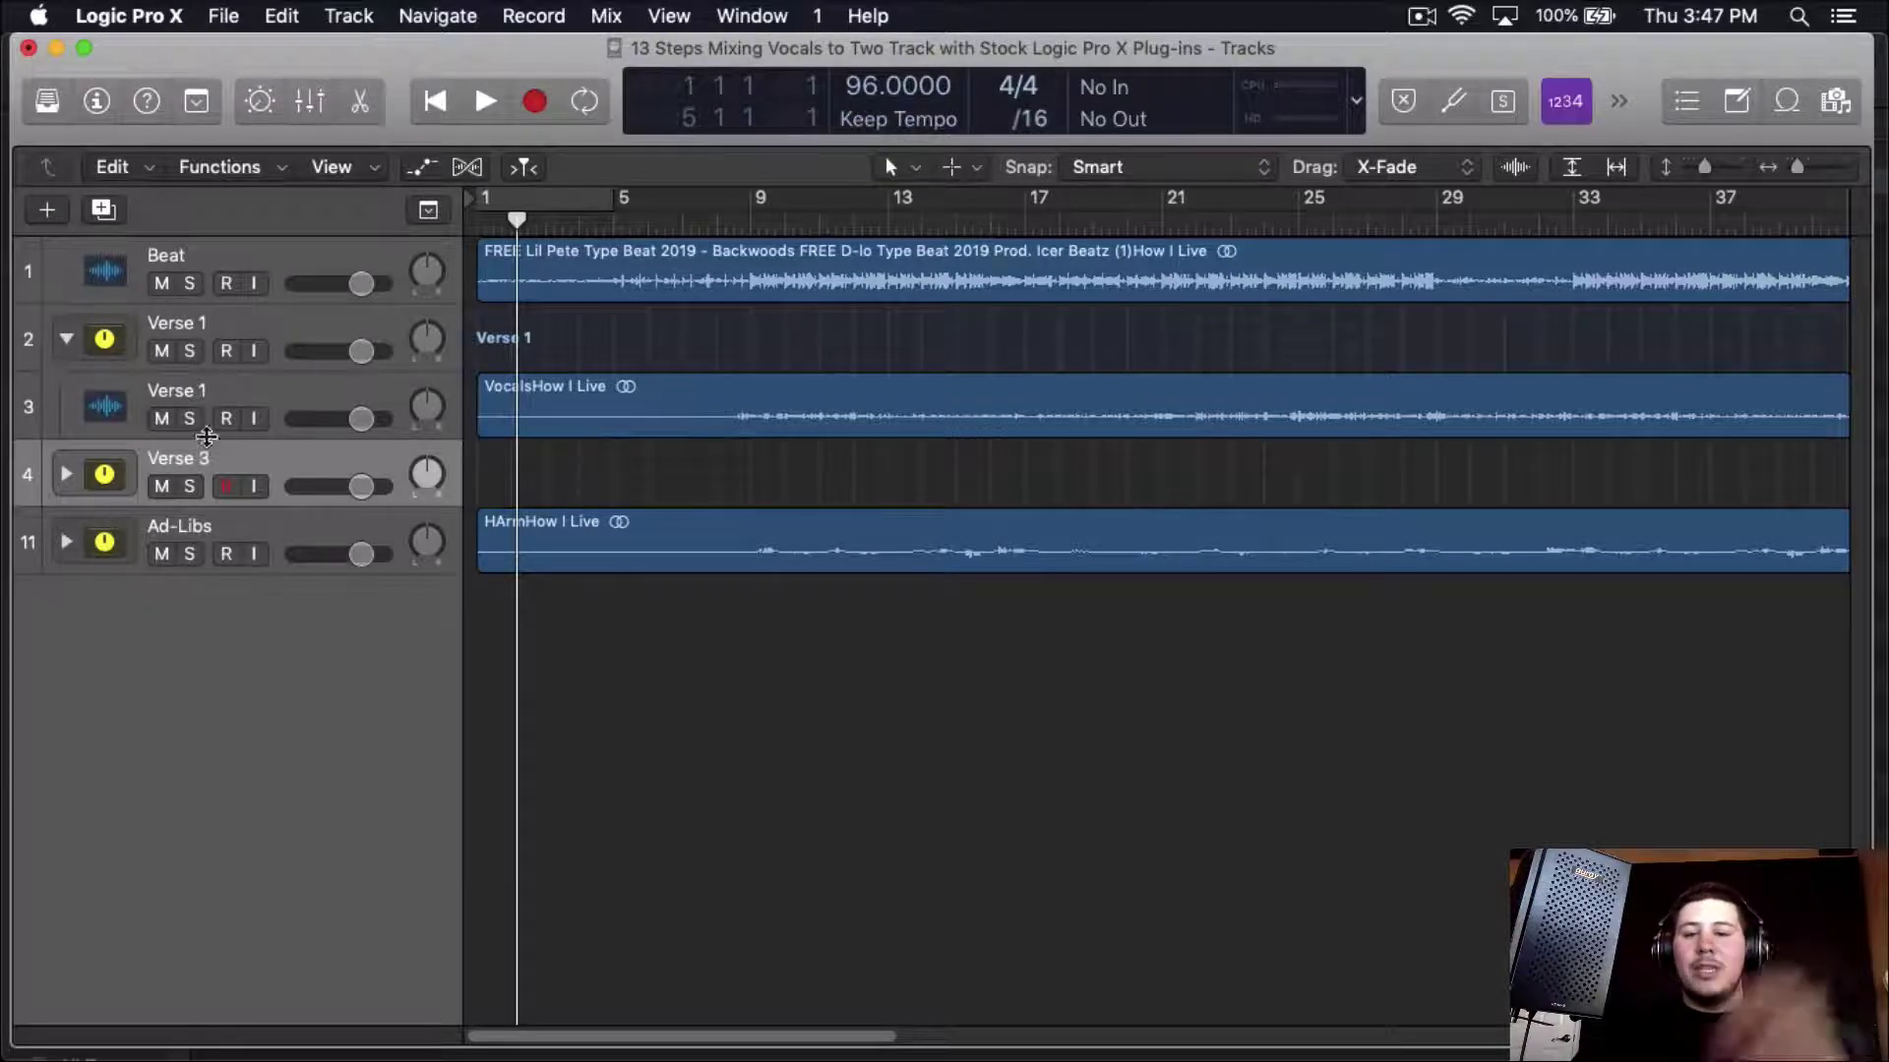
{"action": "key", "text": "super+BackSpace"}
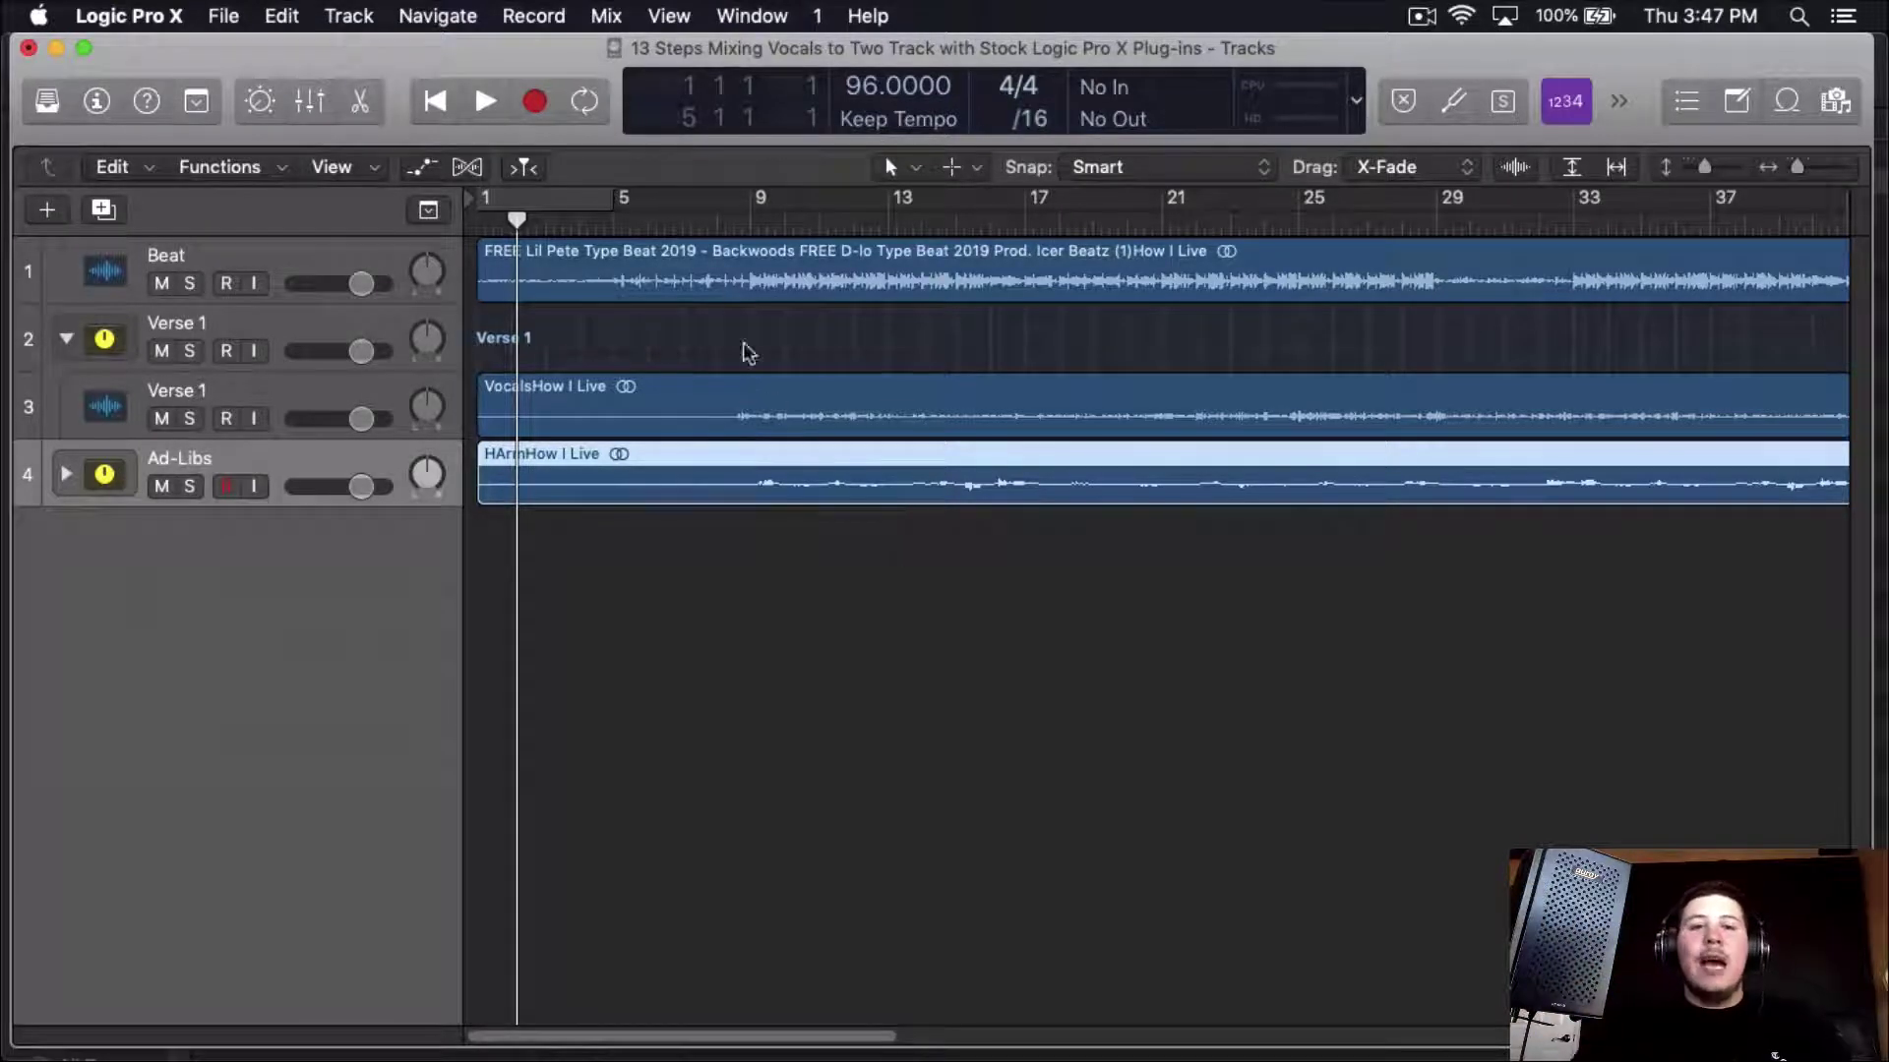
- Play the song from just before bar 9 to listen to the dry vocals, checking the Ad-Libs subtracks during playback
{"action": "left_click", "coordinate": [716, 223]}
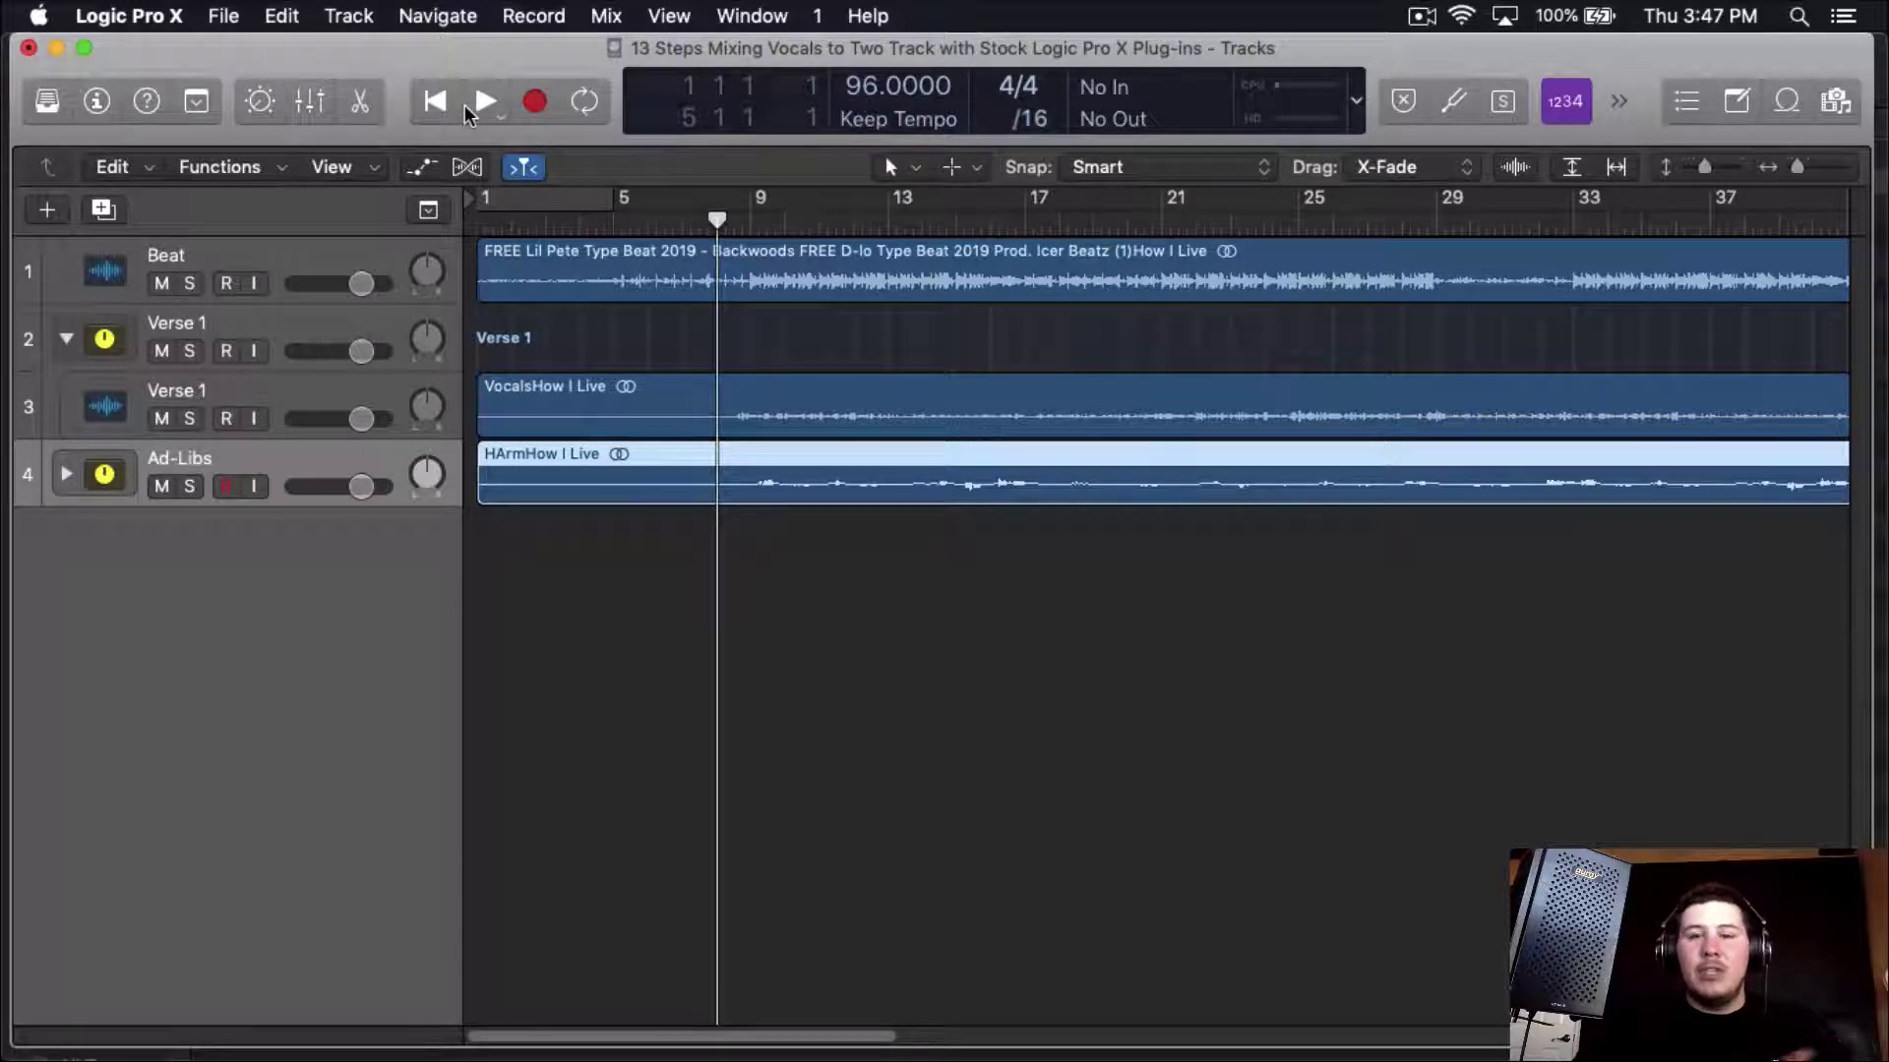
{"action": "left_click", "coordinate": [465, 105]}
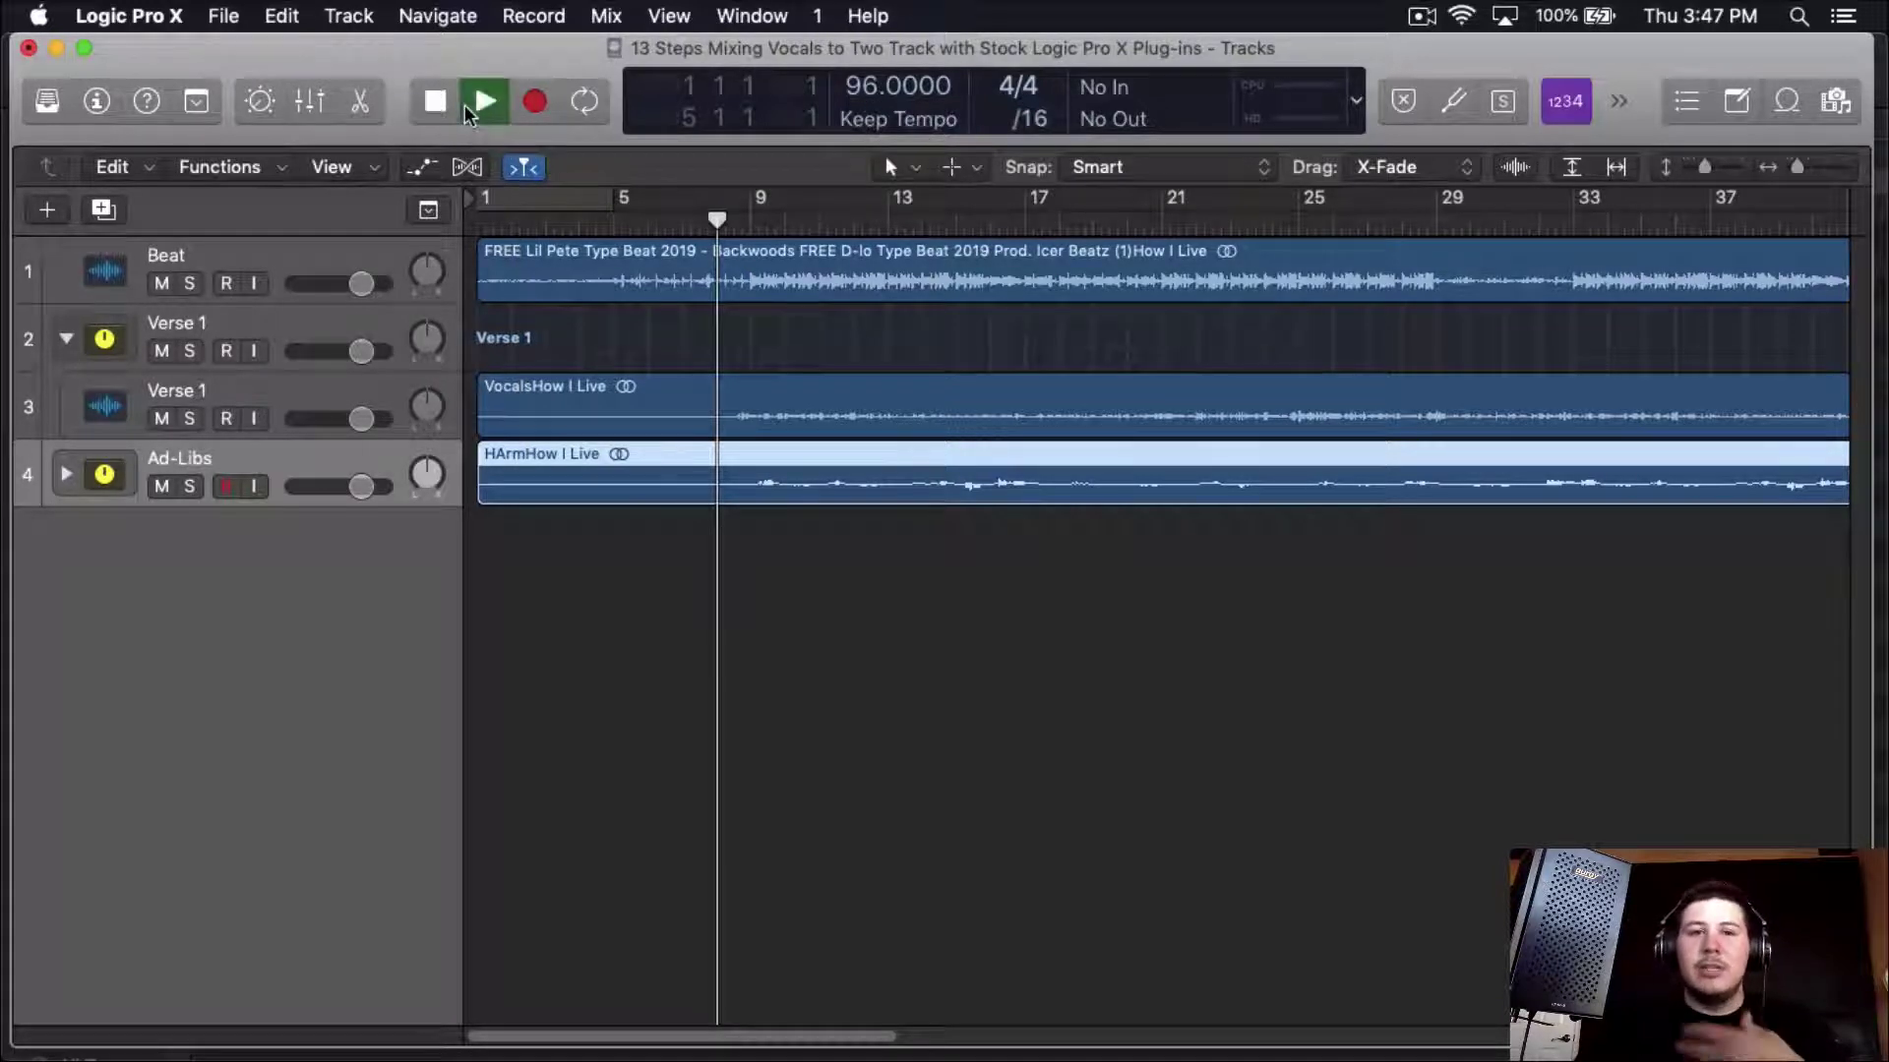
{"action": "left_click", "coordinate": [66, 474]}
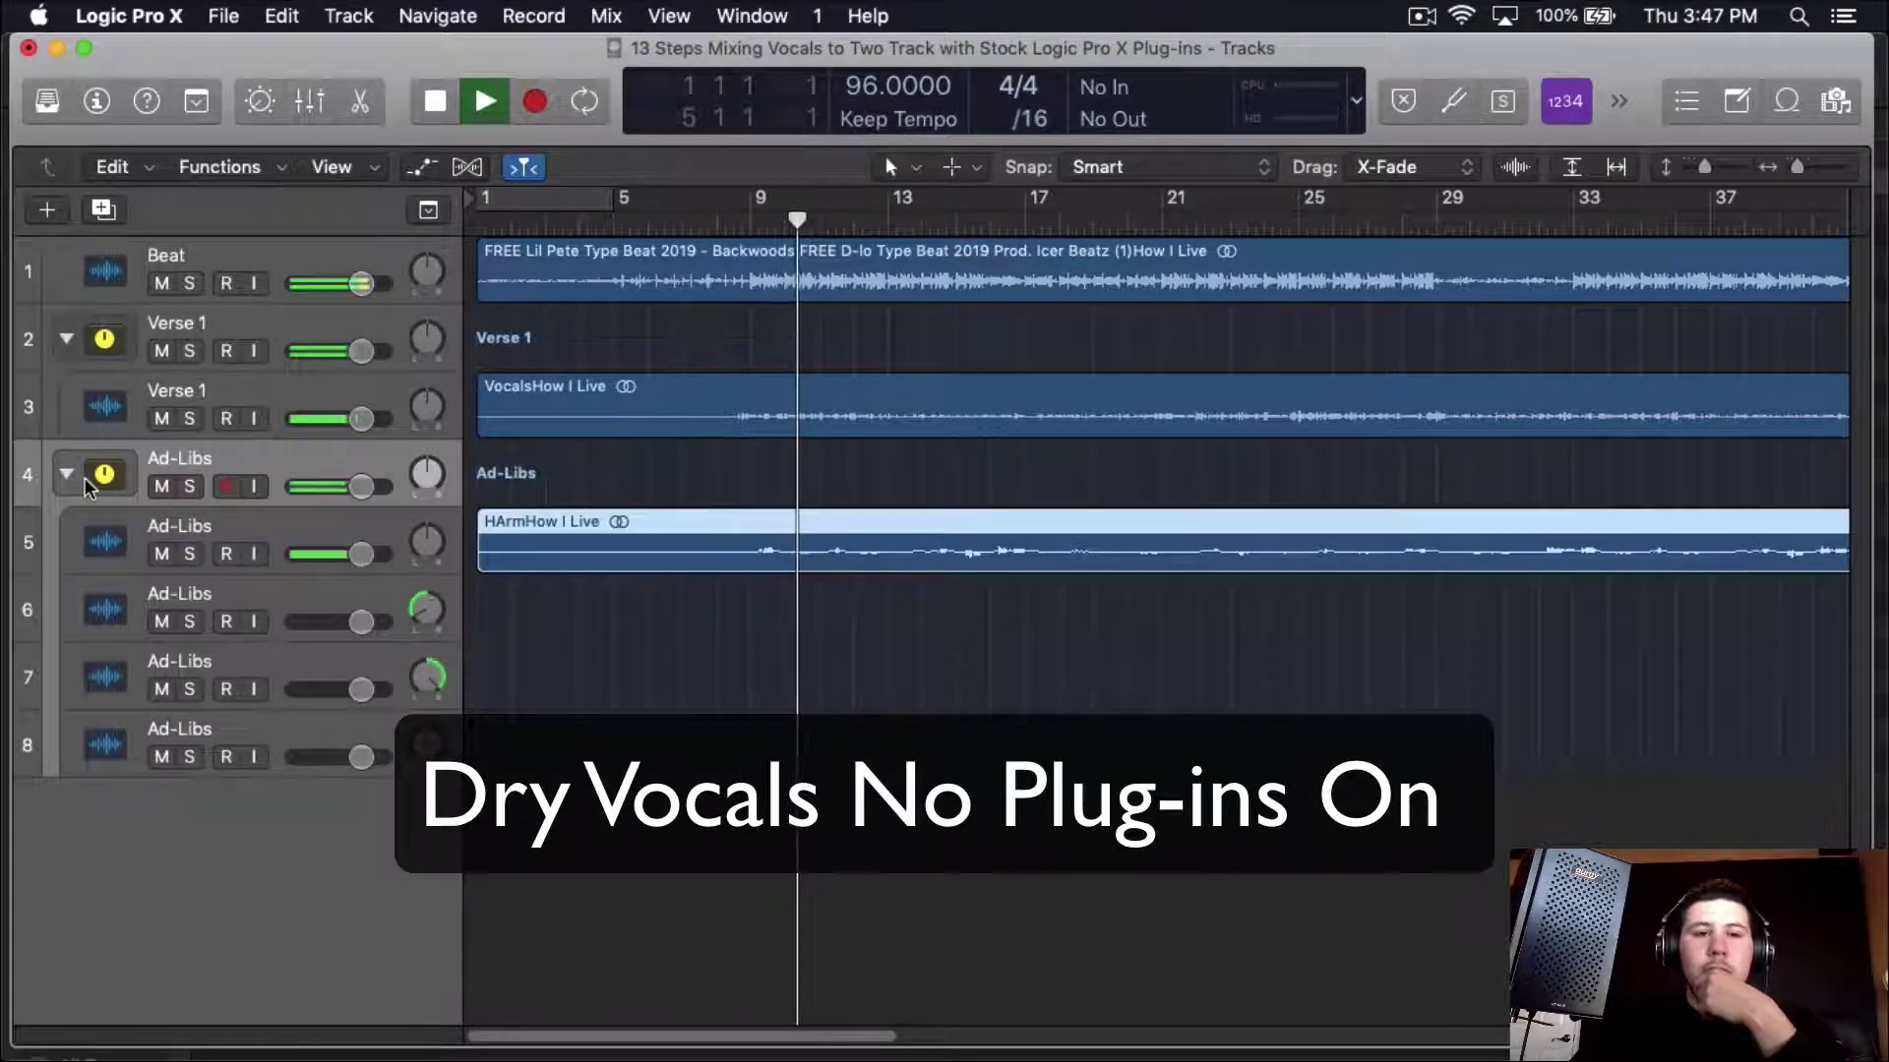
{"action": "left_click", "coordinate": [887, 612]}
{"action": "left_click", "coordinate": [66, 474]}
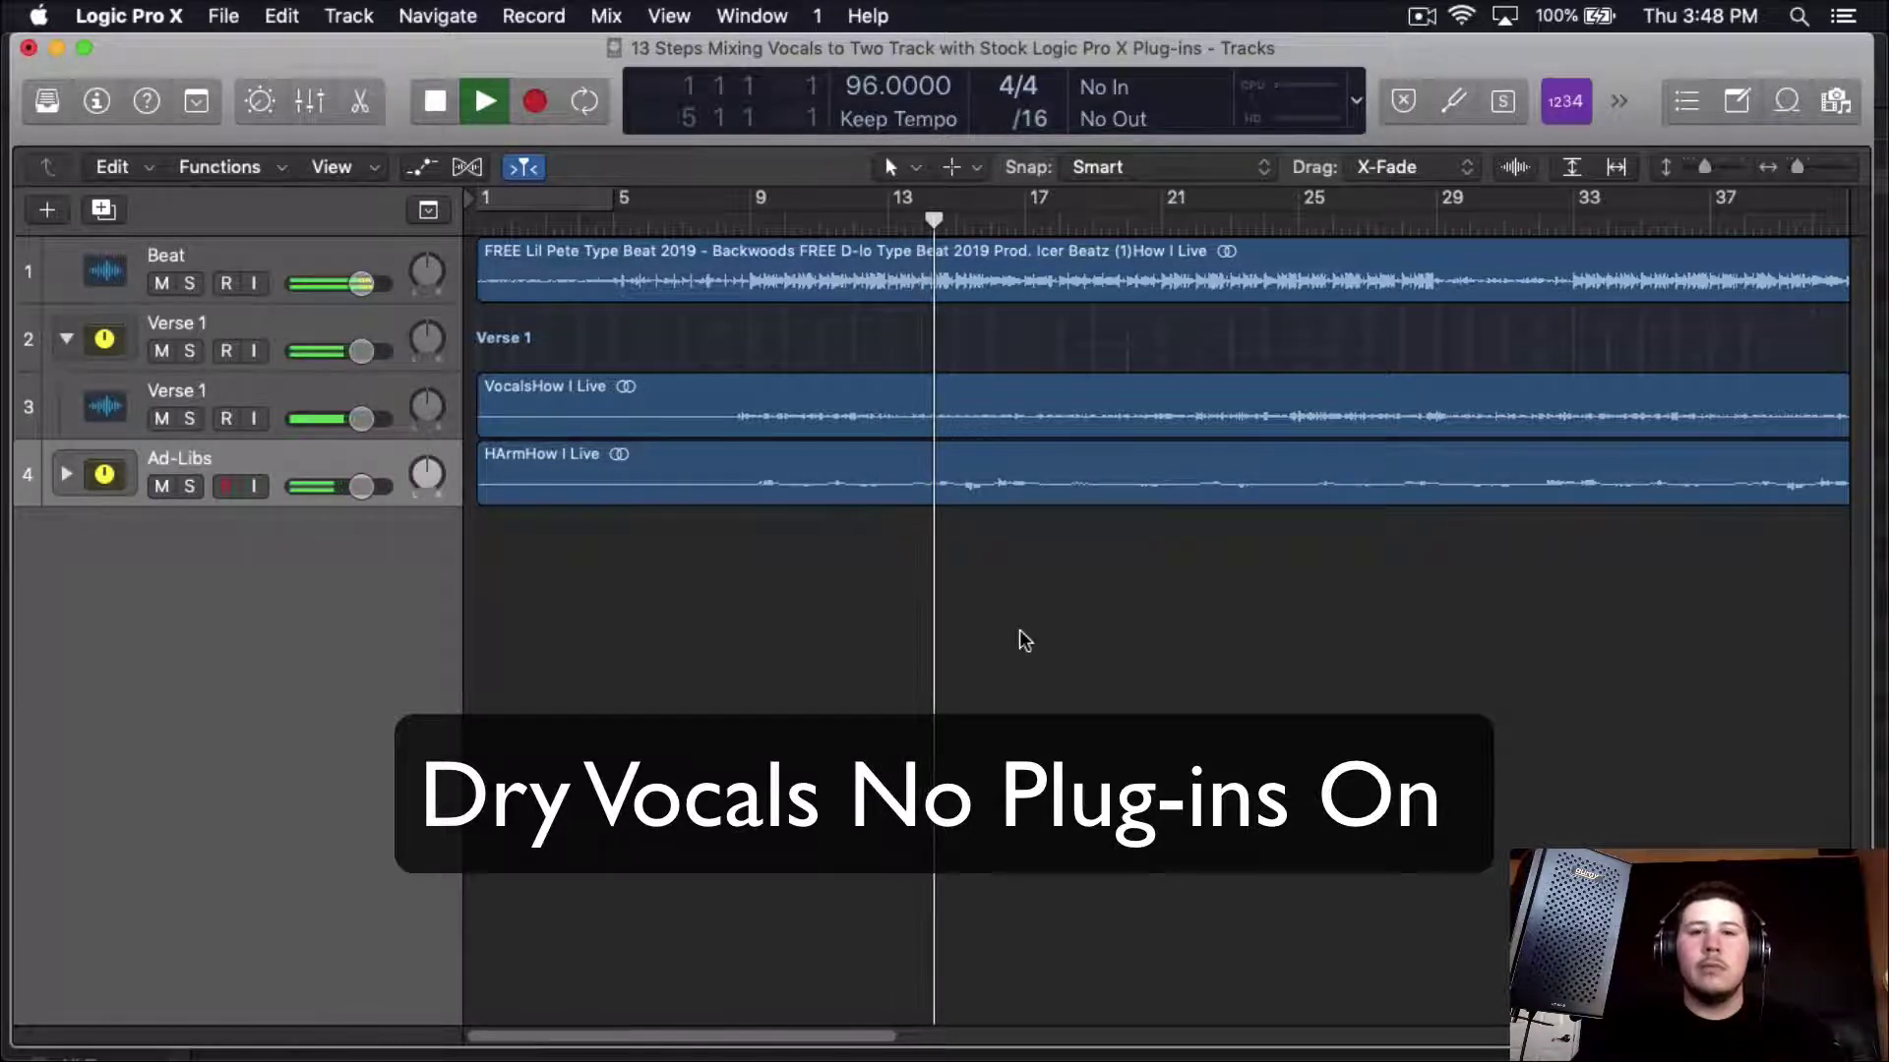
{"action": "key", "text": "space"}
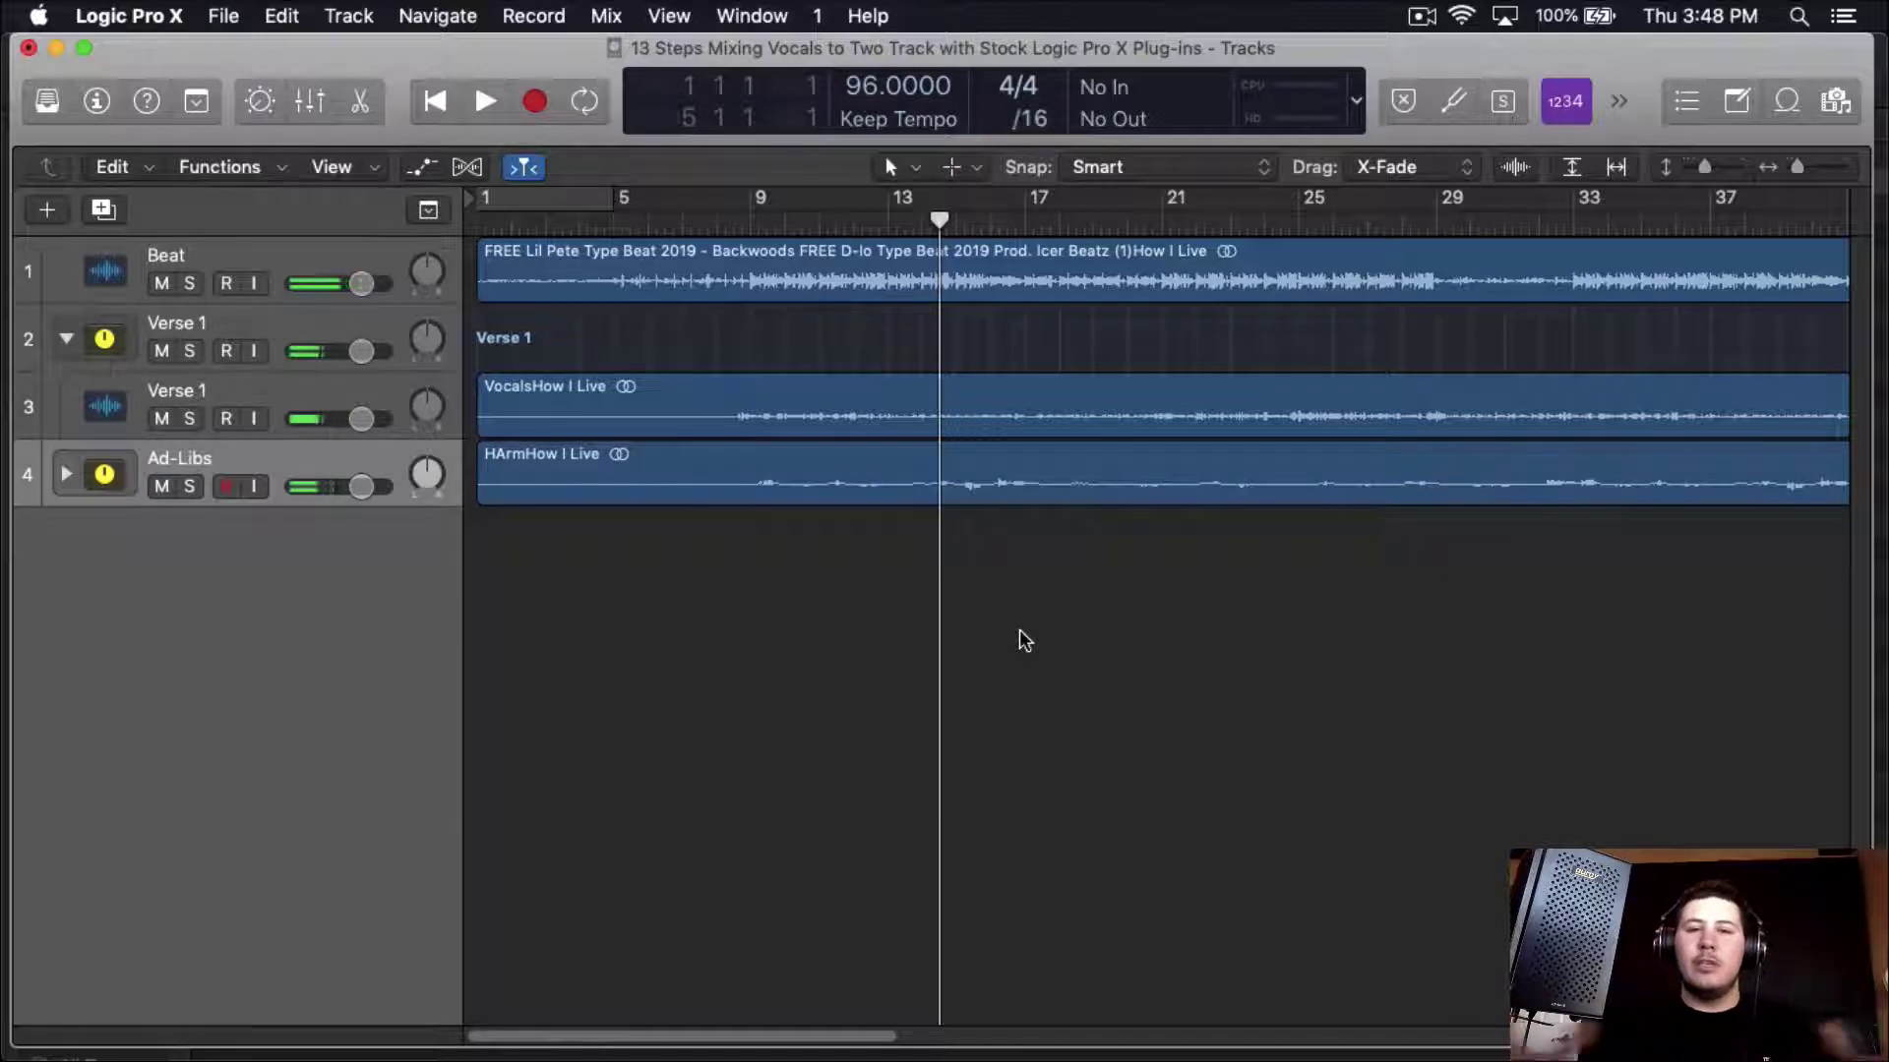
- Show the mixer and examine the Verse 1 channel's effects chain, briefly viewing its console EQ plug-in
{"action": "left_click", "coordinate": [309, 103]}
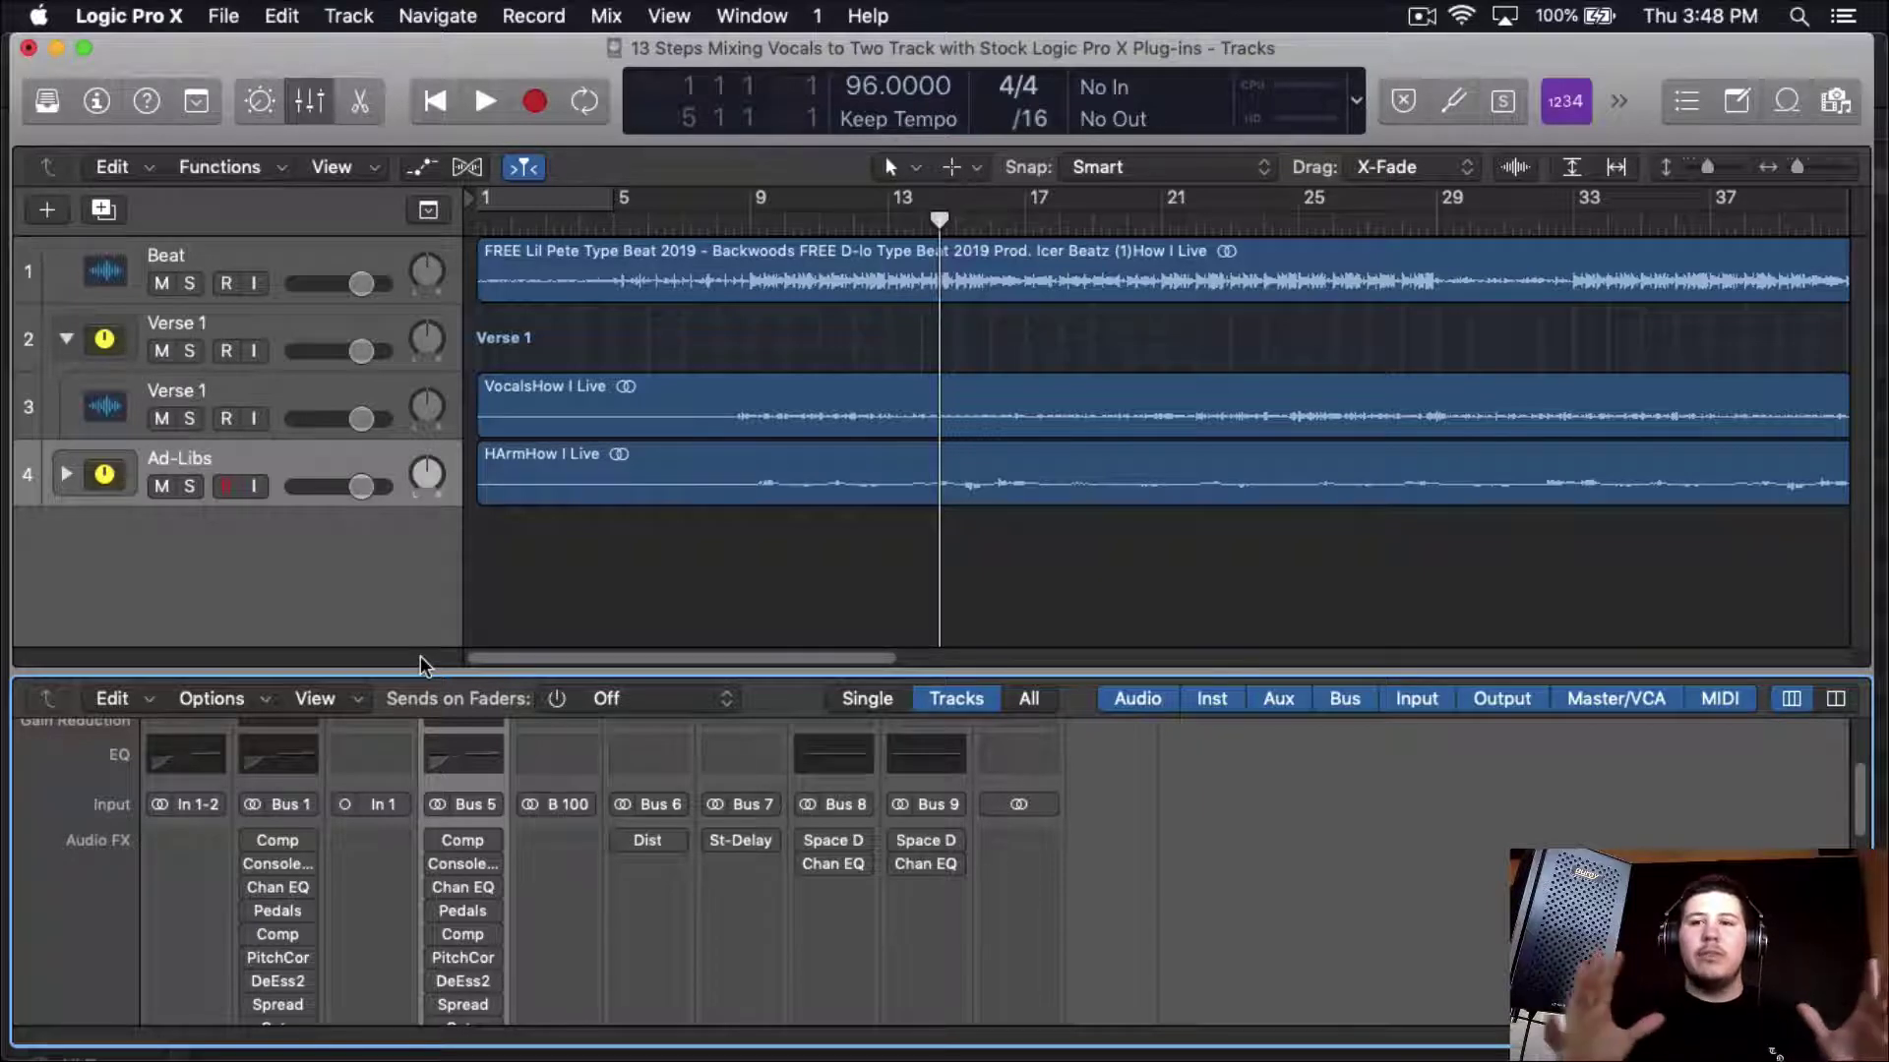
{"action": "scroll", "coordinate": [258, 821], "scroll_direction": "down", "scroll_amount": 3}
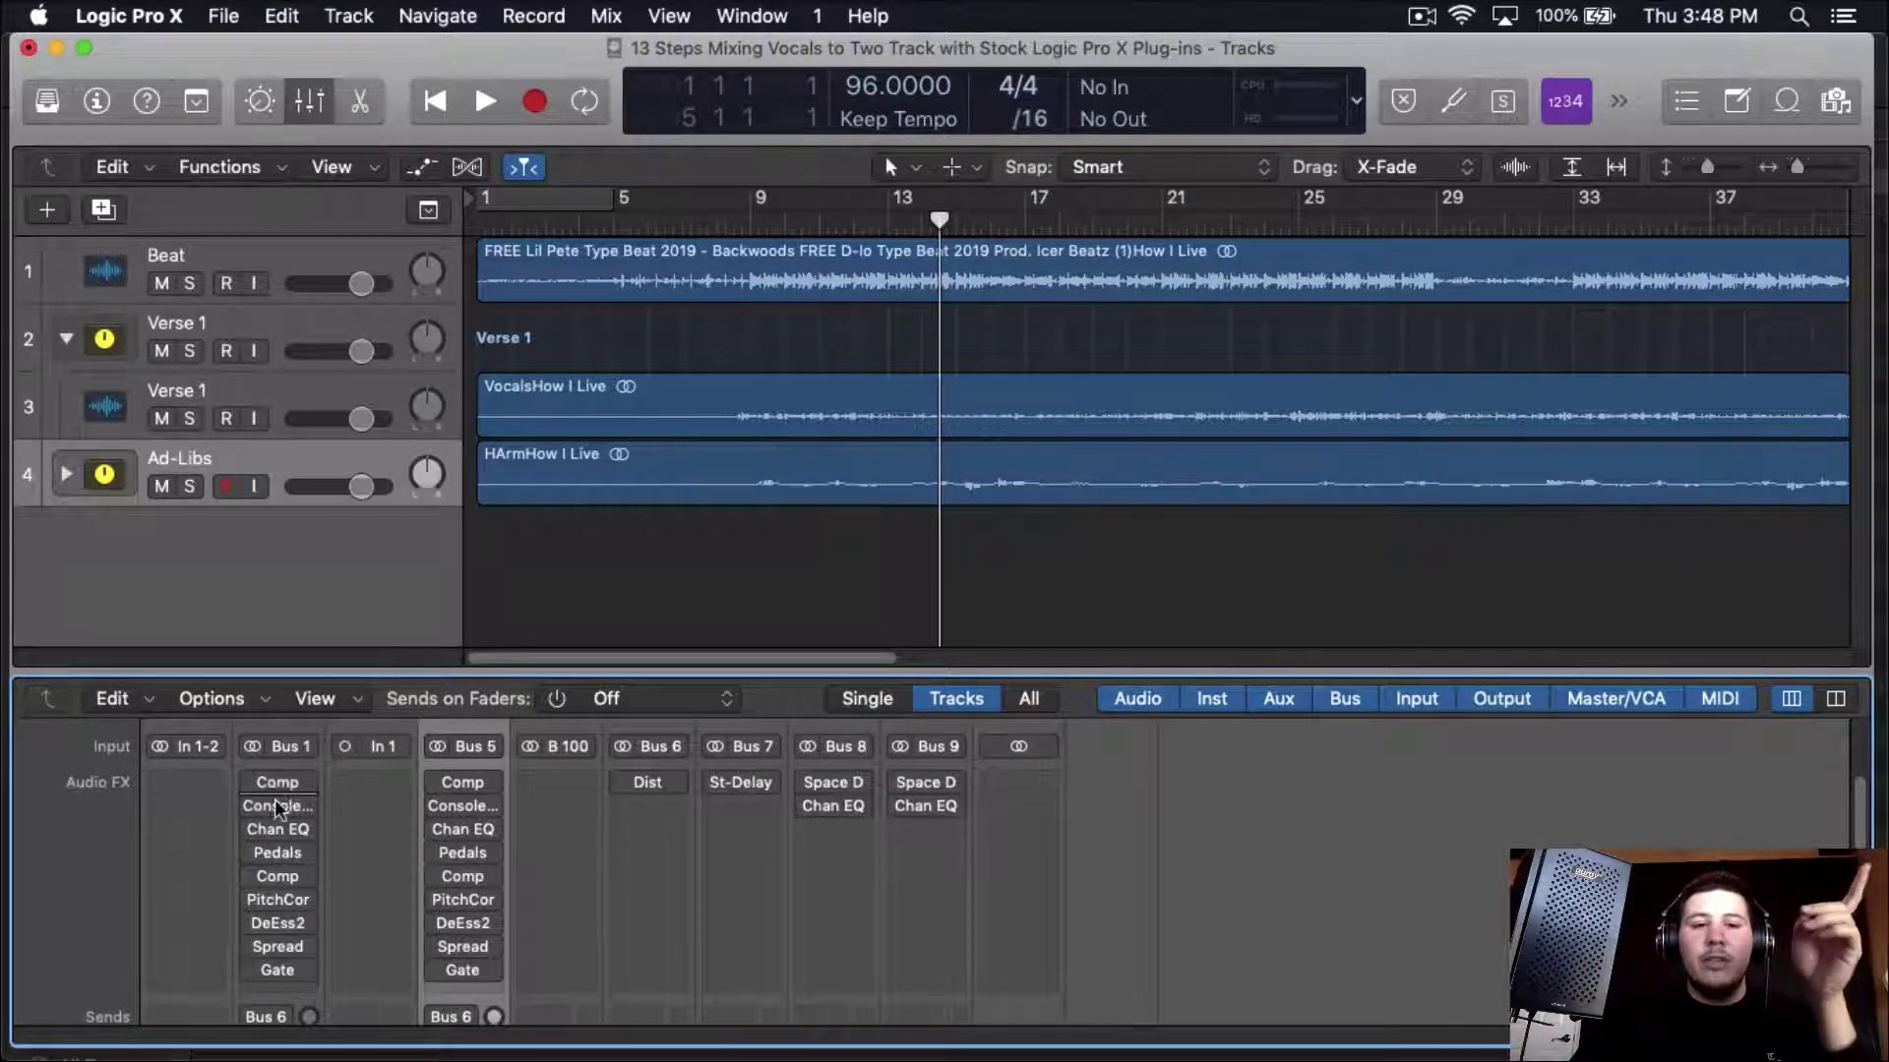
{"action": "left_click", "coordinate": [276, 803]}
{"action": "left_click", "coordinate": [51, 79]}
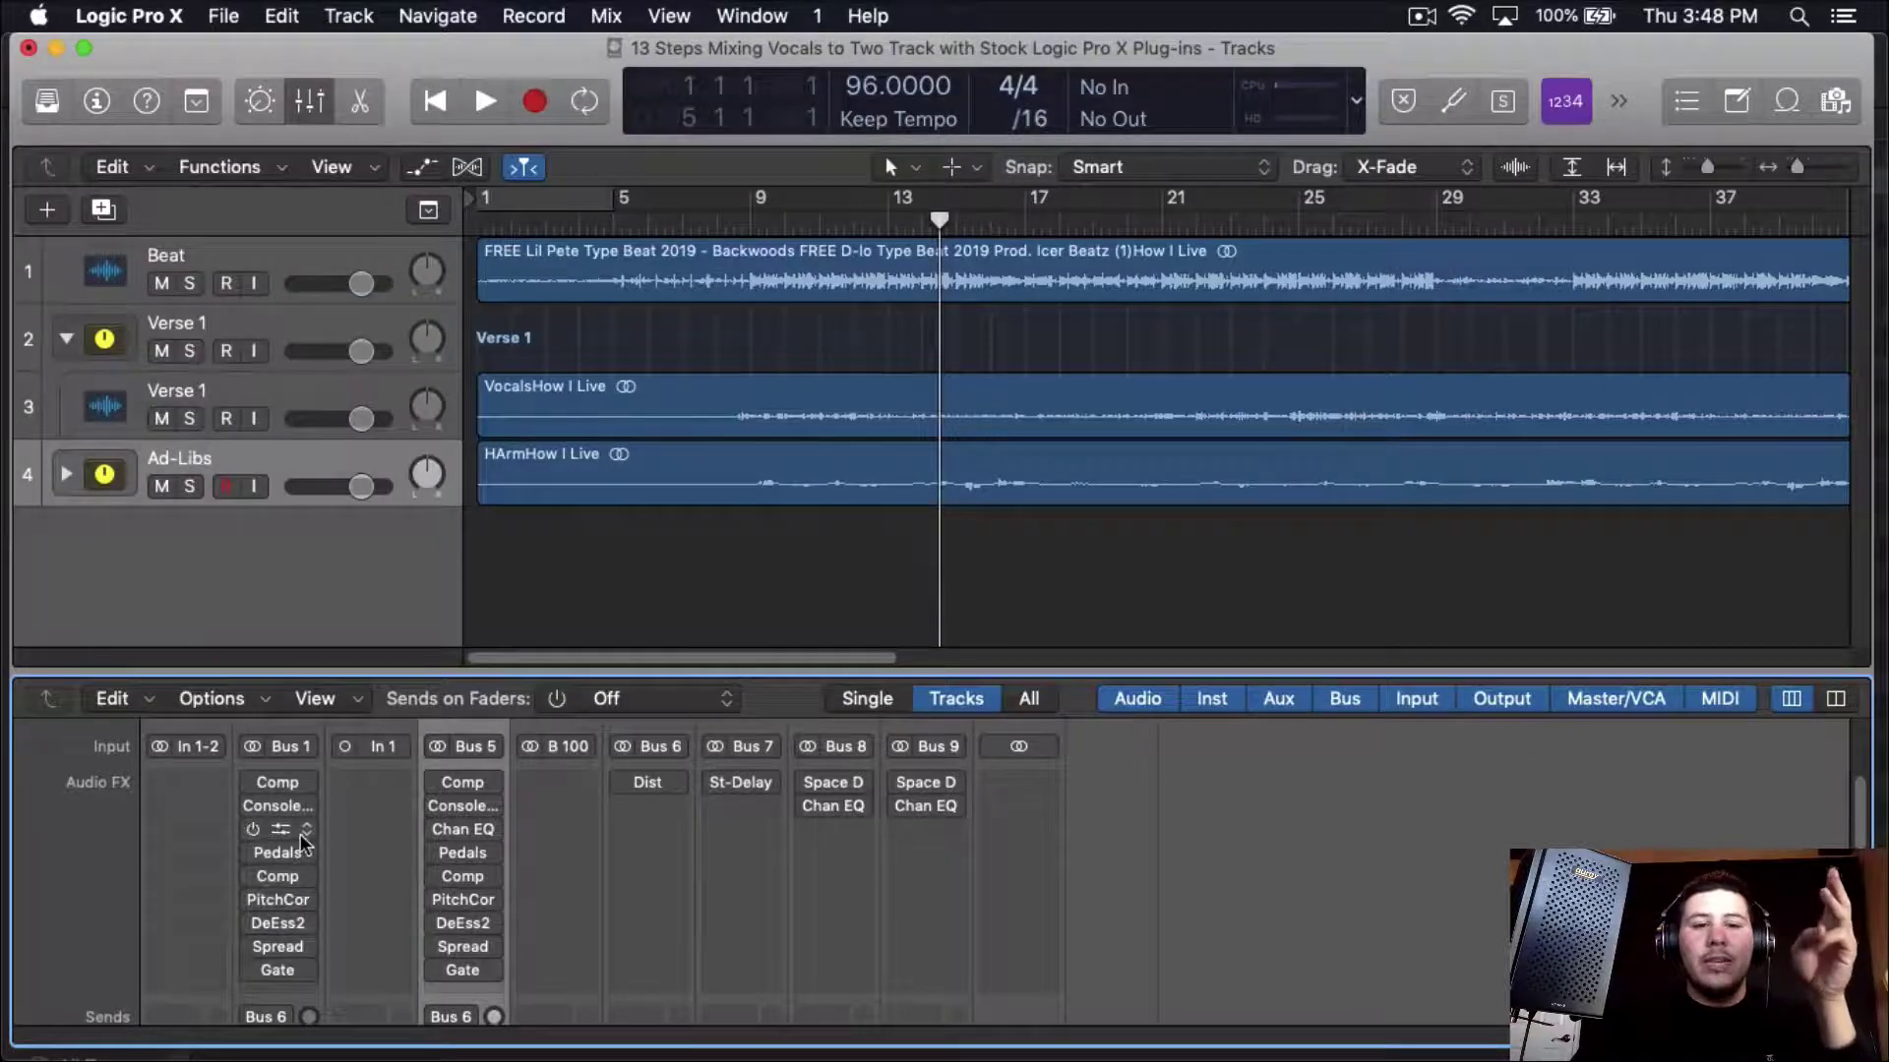
{"action": "scroll", "coordinate": [307, 868], "scroll_direction": "down", "scroll_amount": 1}
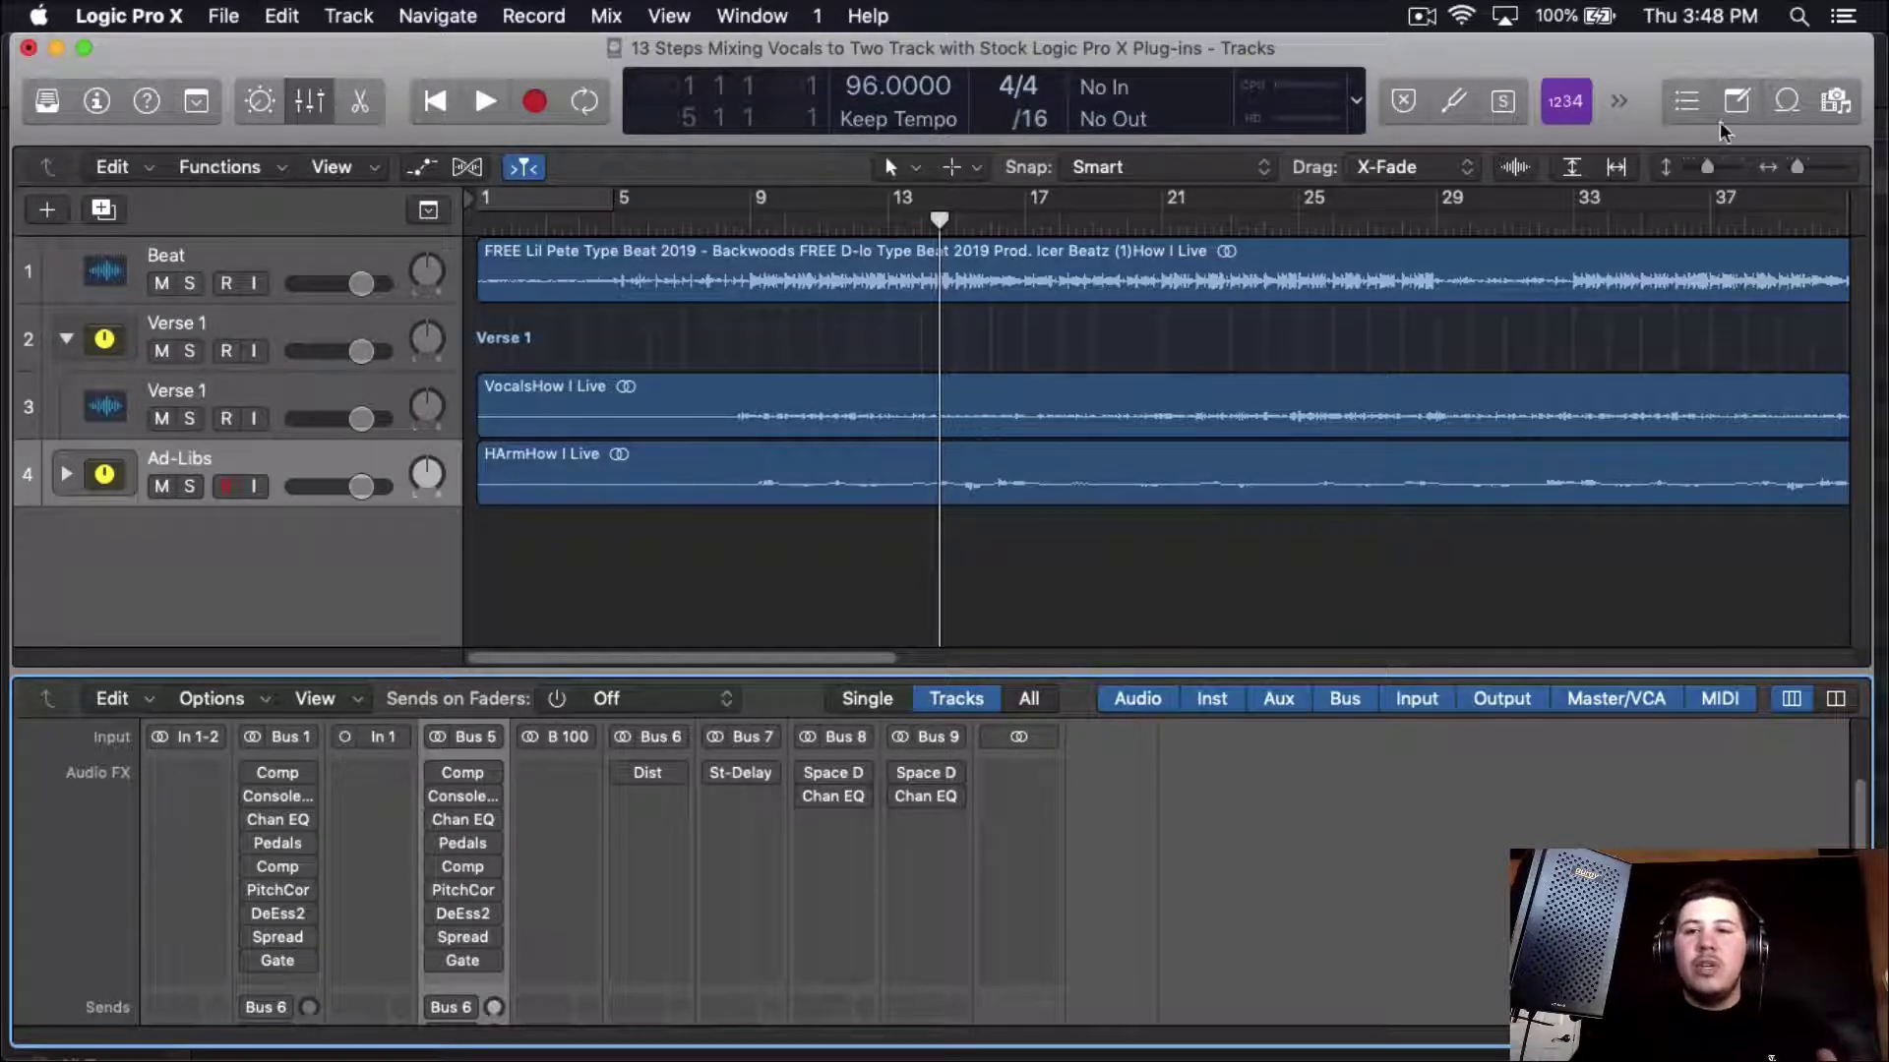
- Read through the project notes on the 13 vocal-mixing steps, from the first compressor to the reverbs and bonus tip
{"action": "left_click", "coordinate": [1735, 102]}
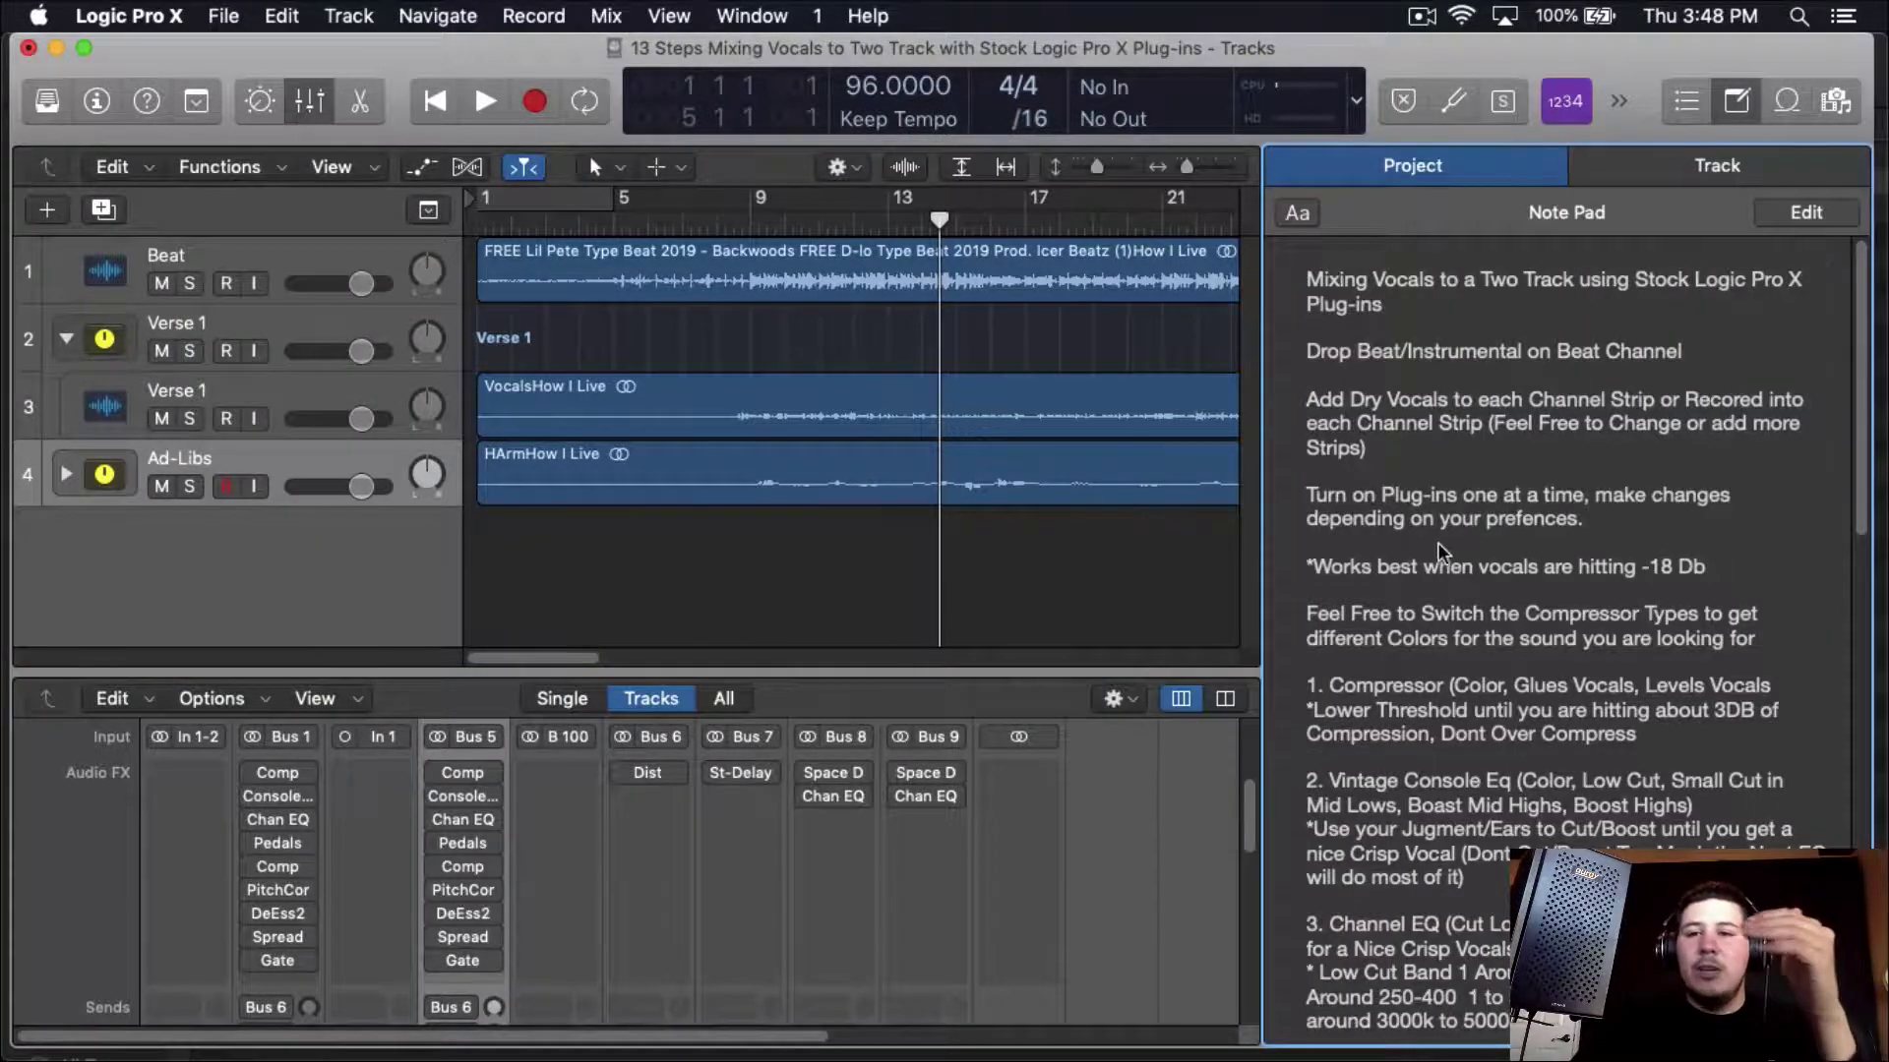
{"action": "scroll", "coordinate": [1454, 505], "scroll_direction": "down", "scroll_amount": 15}
{"action": "scroll", "coordinate": [1397, 442], "scroll_direction": "up", "scroll_amount": 14}
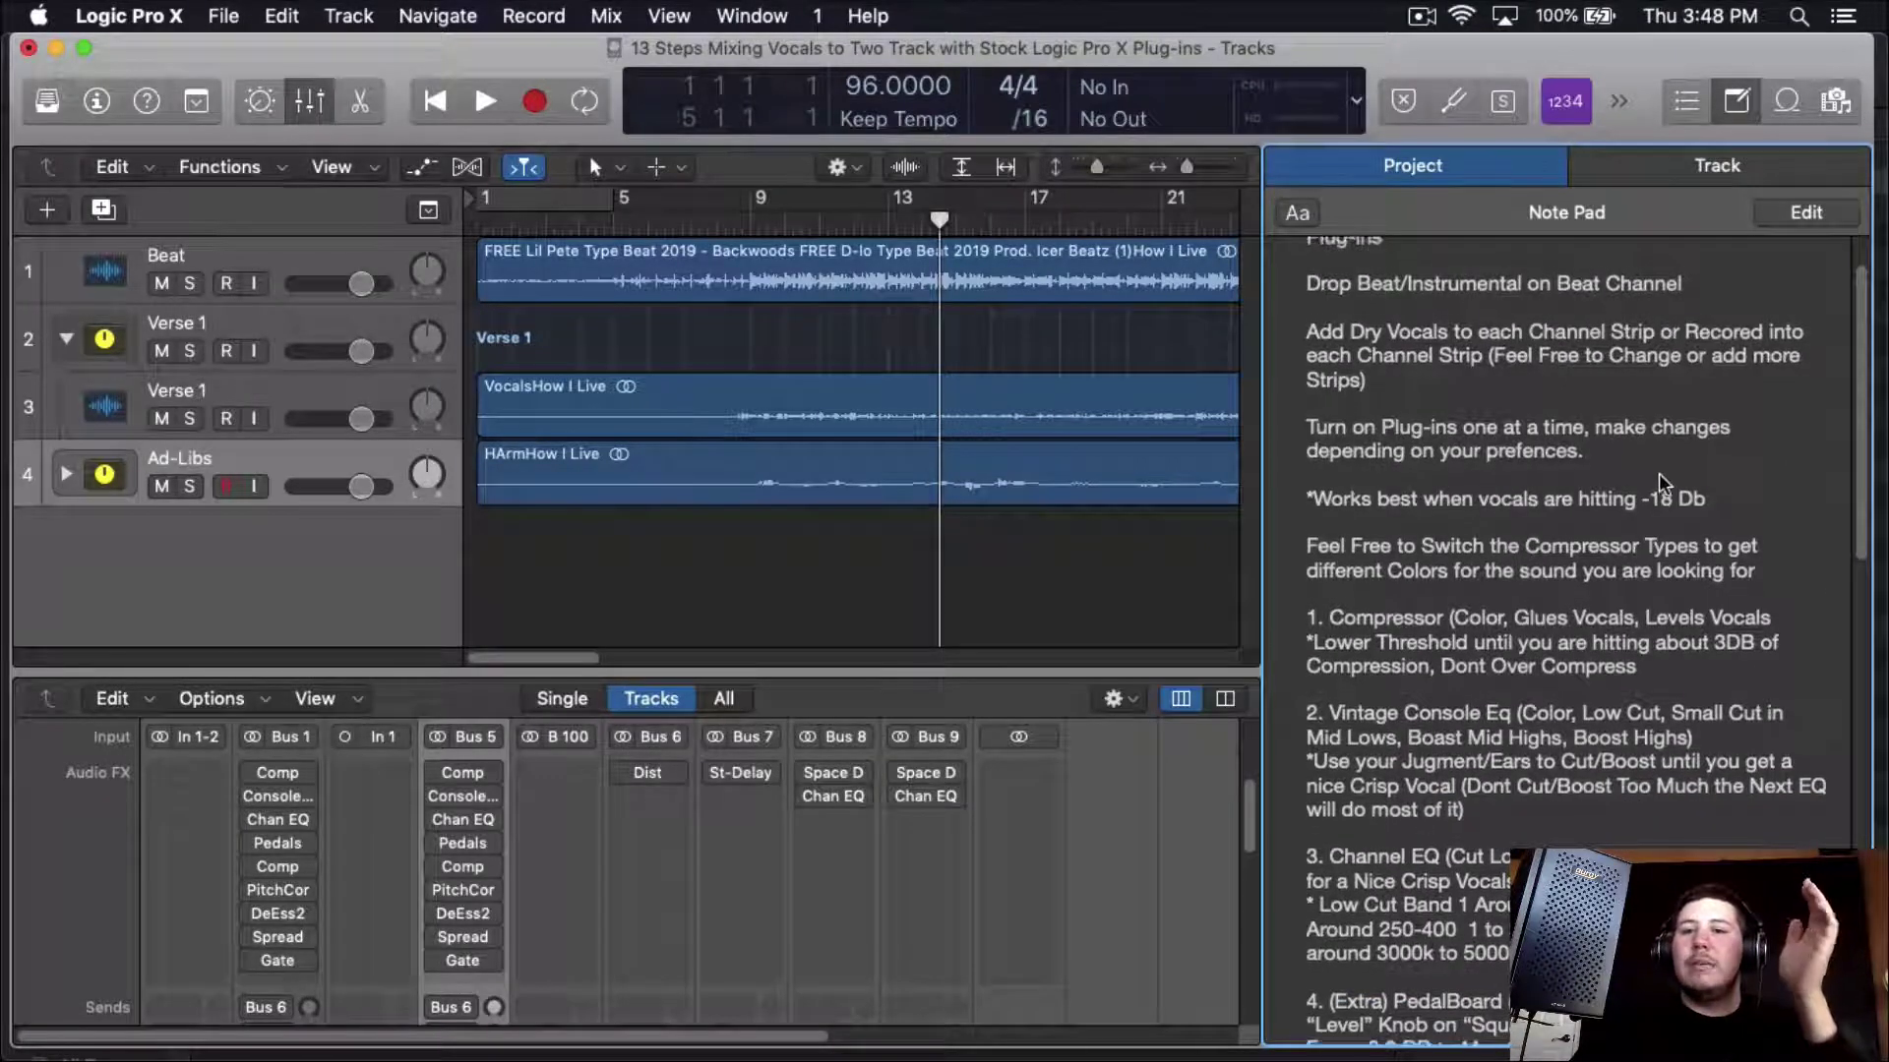
{"action": "scroll", "coordinate": [1660, 482], "scroll_direction": "down", "scroll_amount": 1}
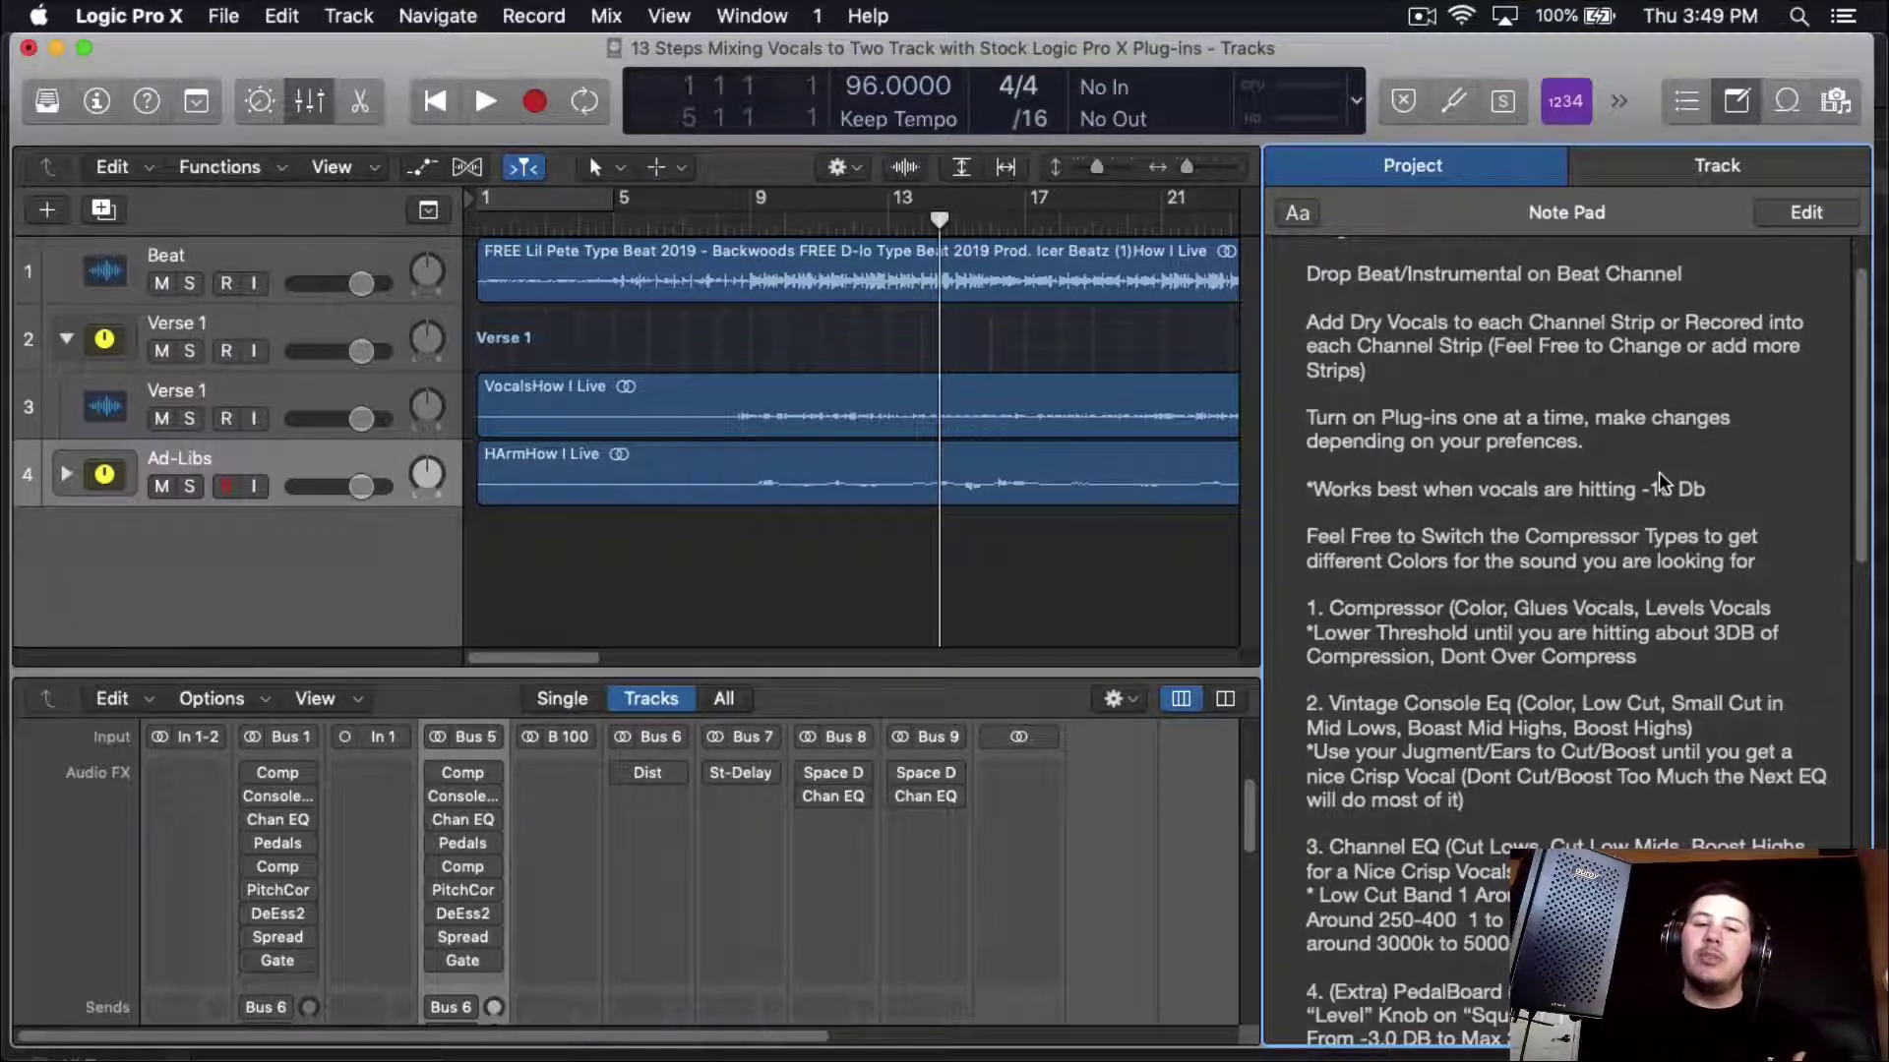
{"action": "scroll", "coordinate": [1474, 649], "scroll_direction": "down", "scroll_amount": 4}
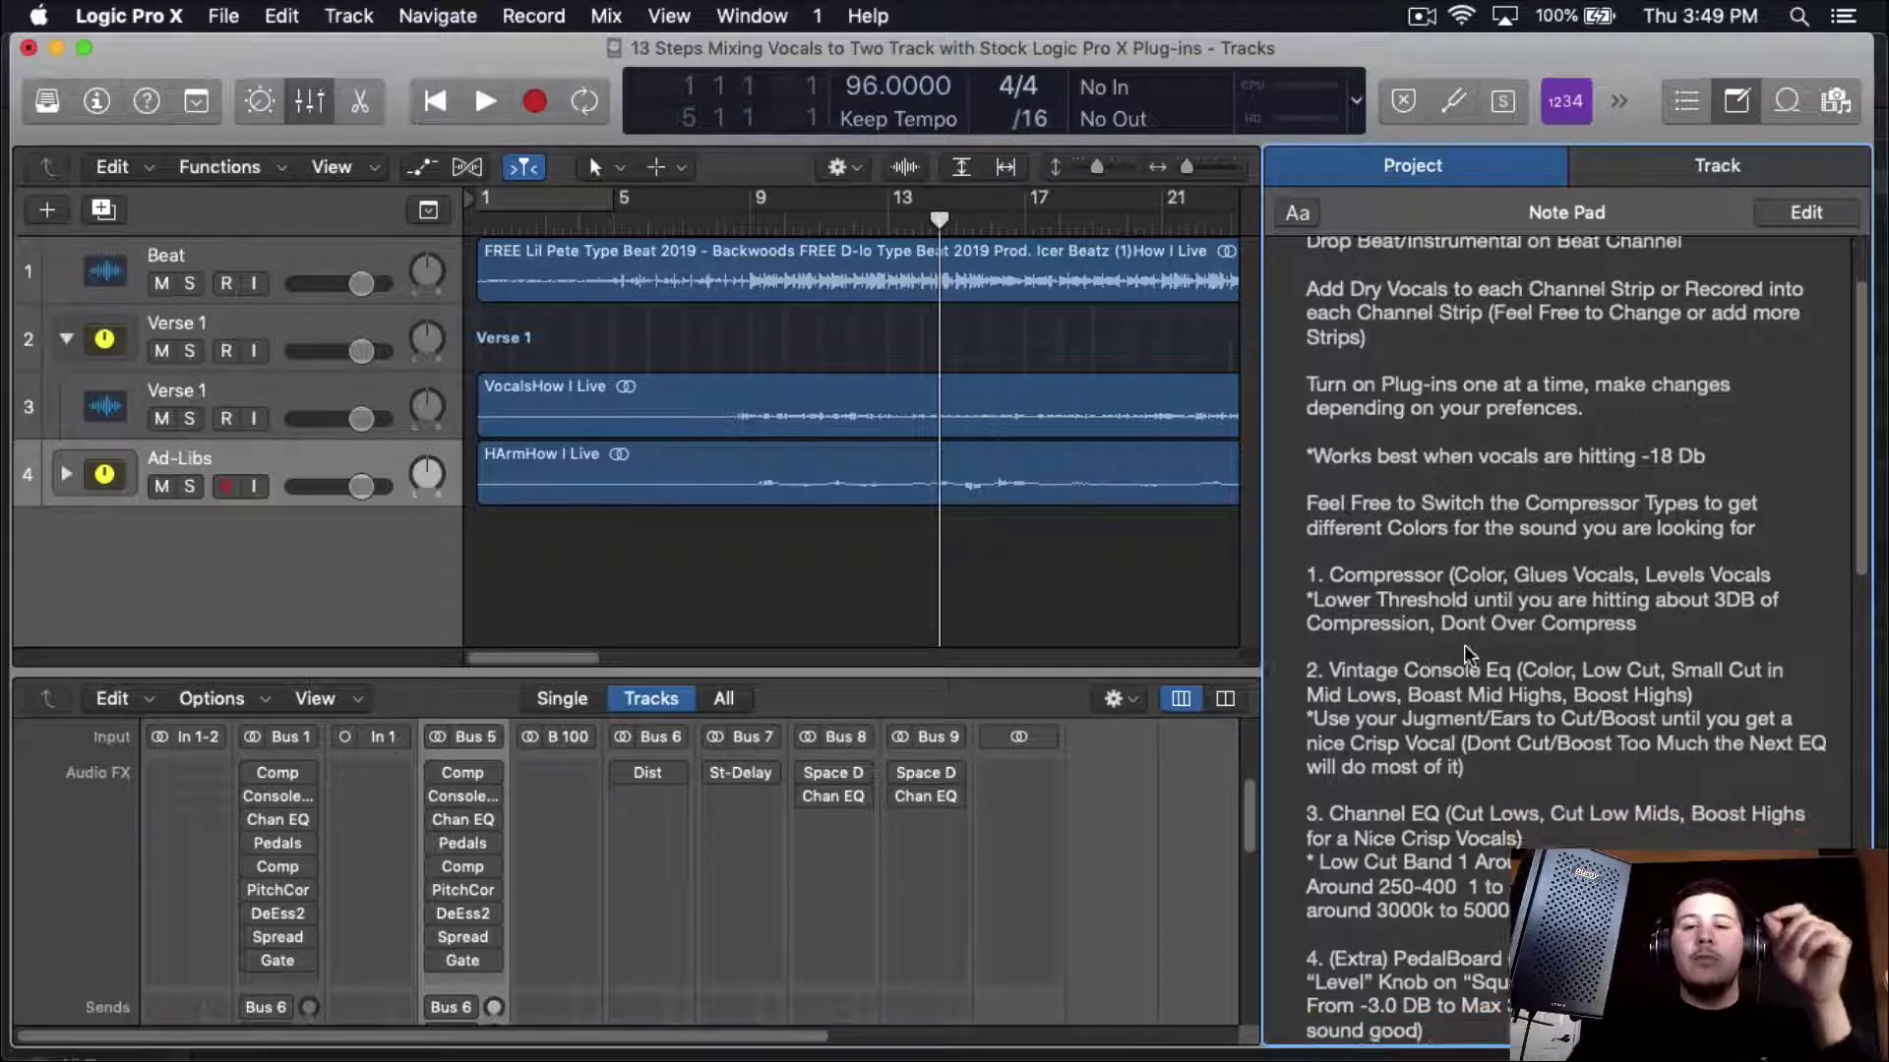
{"action": "scroll", "coordinate": [1384, 546], "scroll_direction": "down", "scroll_amount": 1}
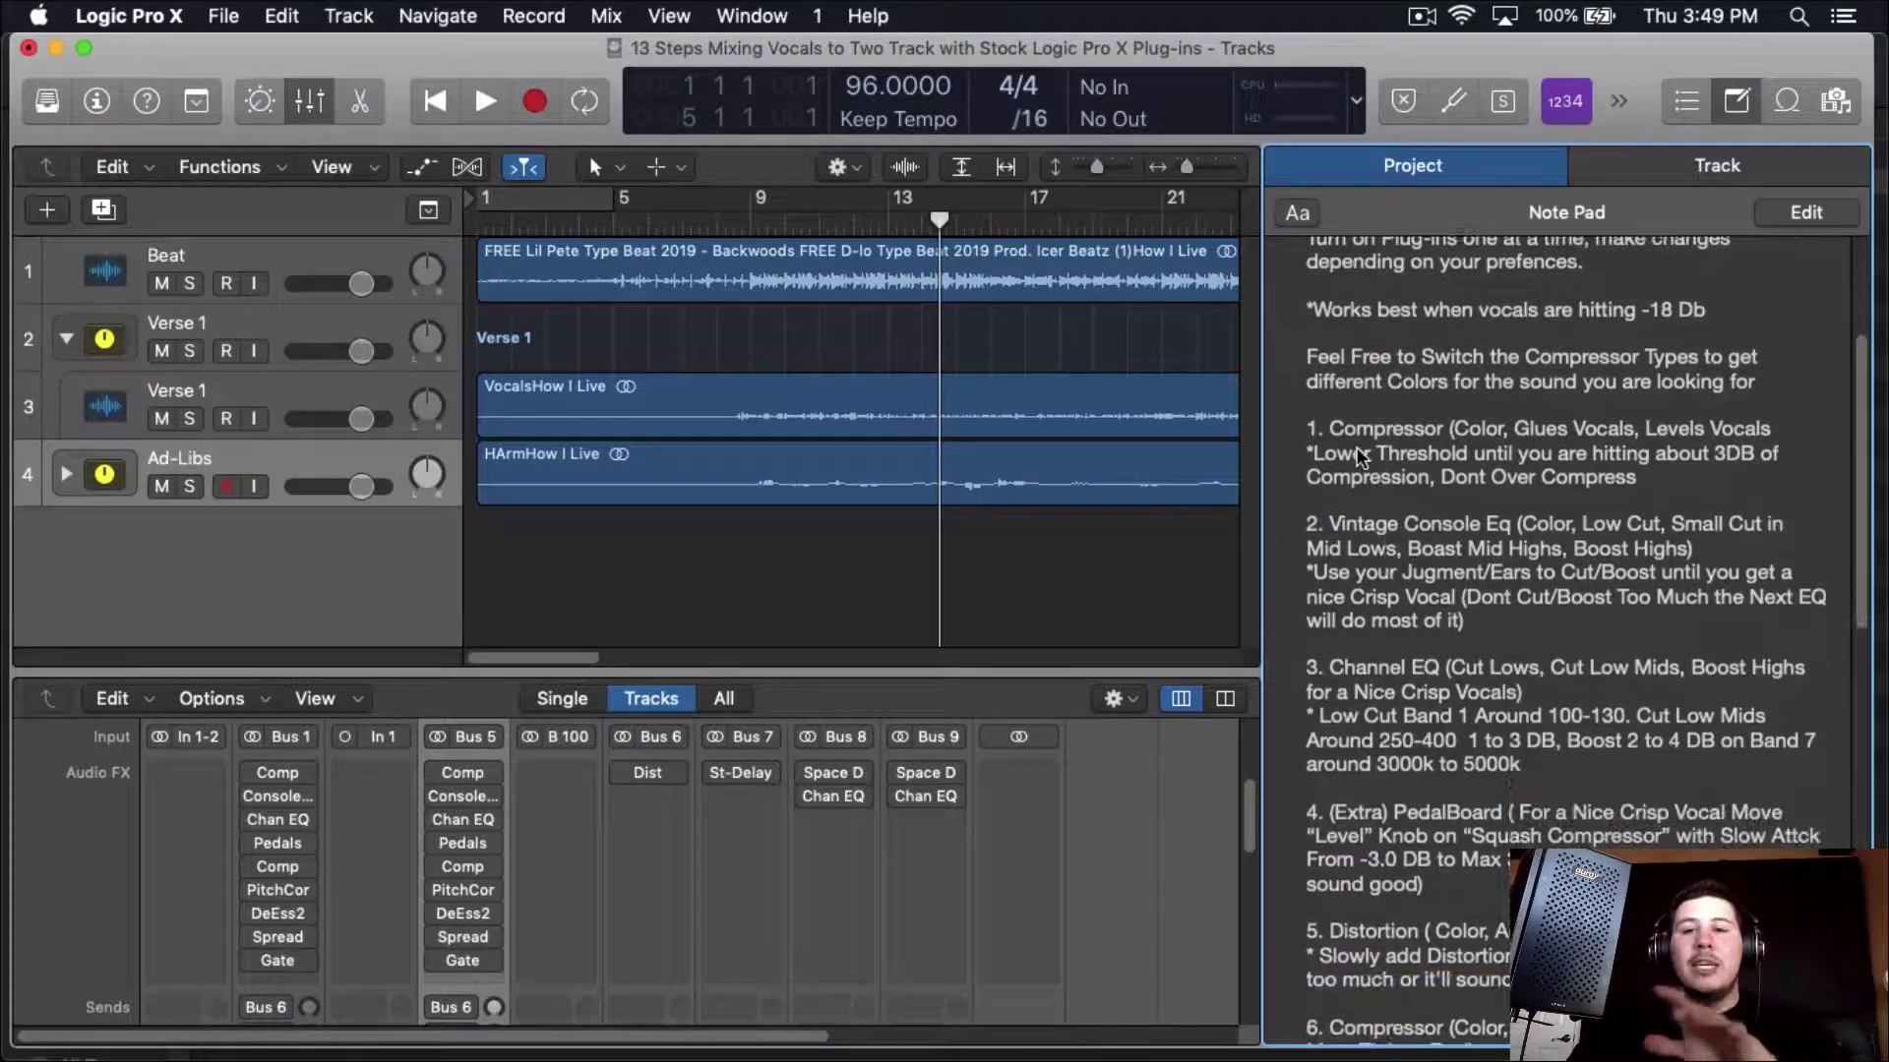
{"action": "scroll", "coordinate": [1377, 492], "scroll_direction": "down", "scroll_amount": 1}
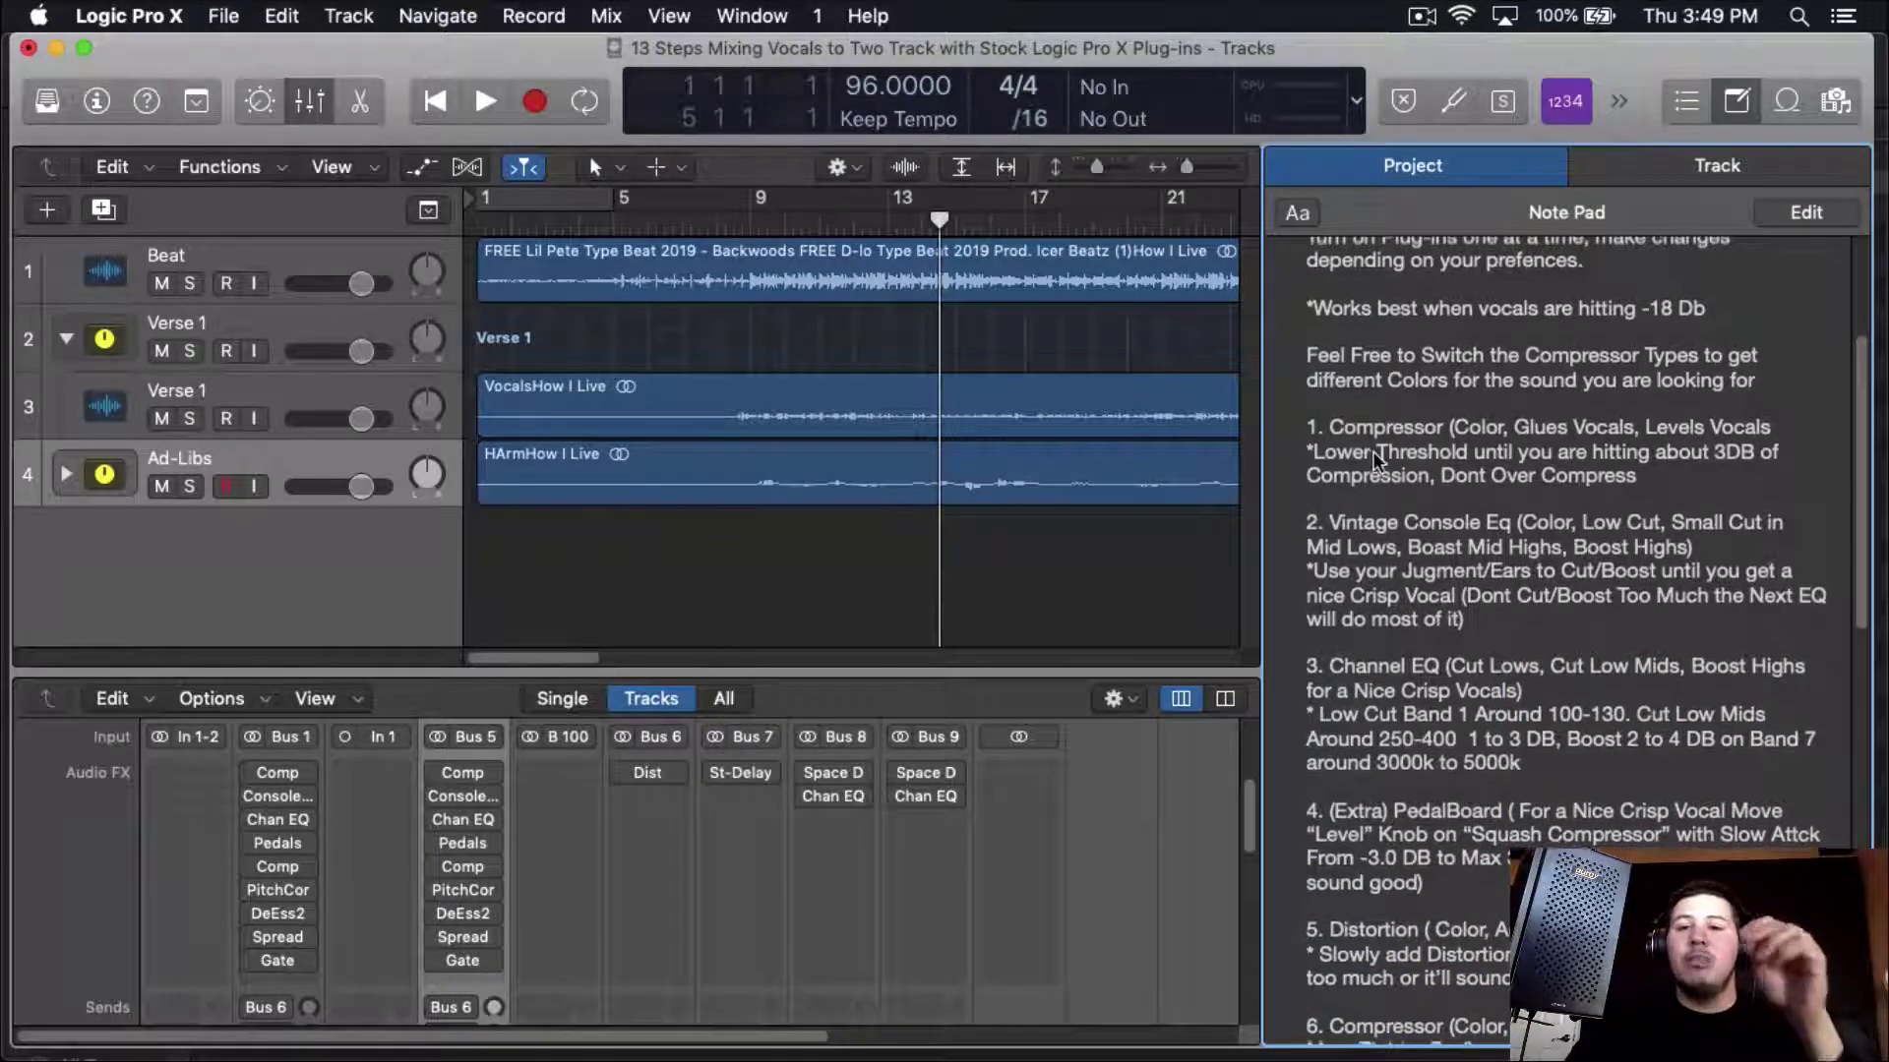
{"action": "scroll", "coordinate": [1389, 532], "scroll_direction": "down", "scroll_amount": 3}
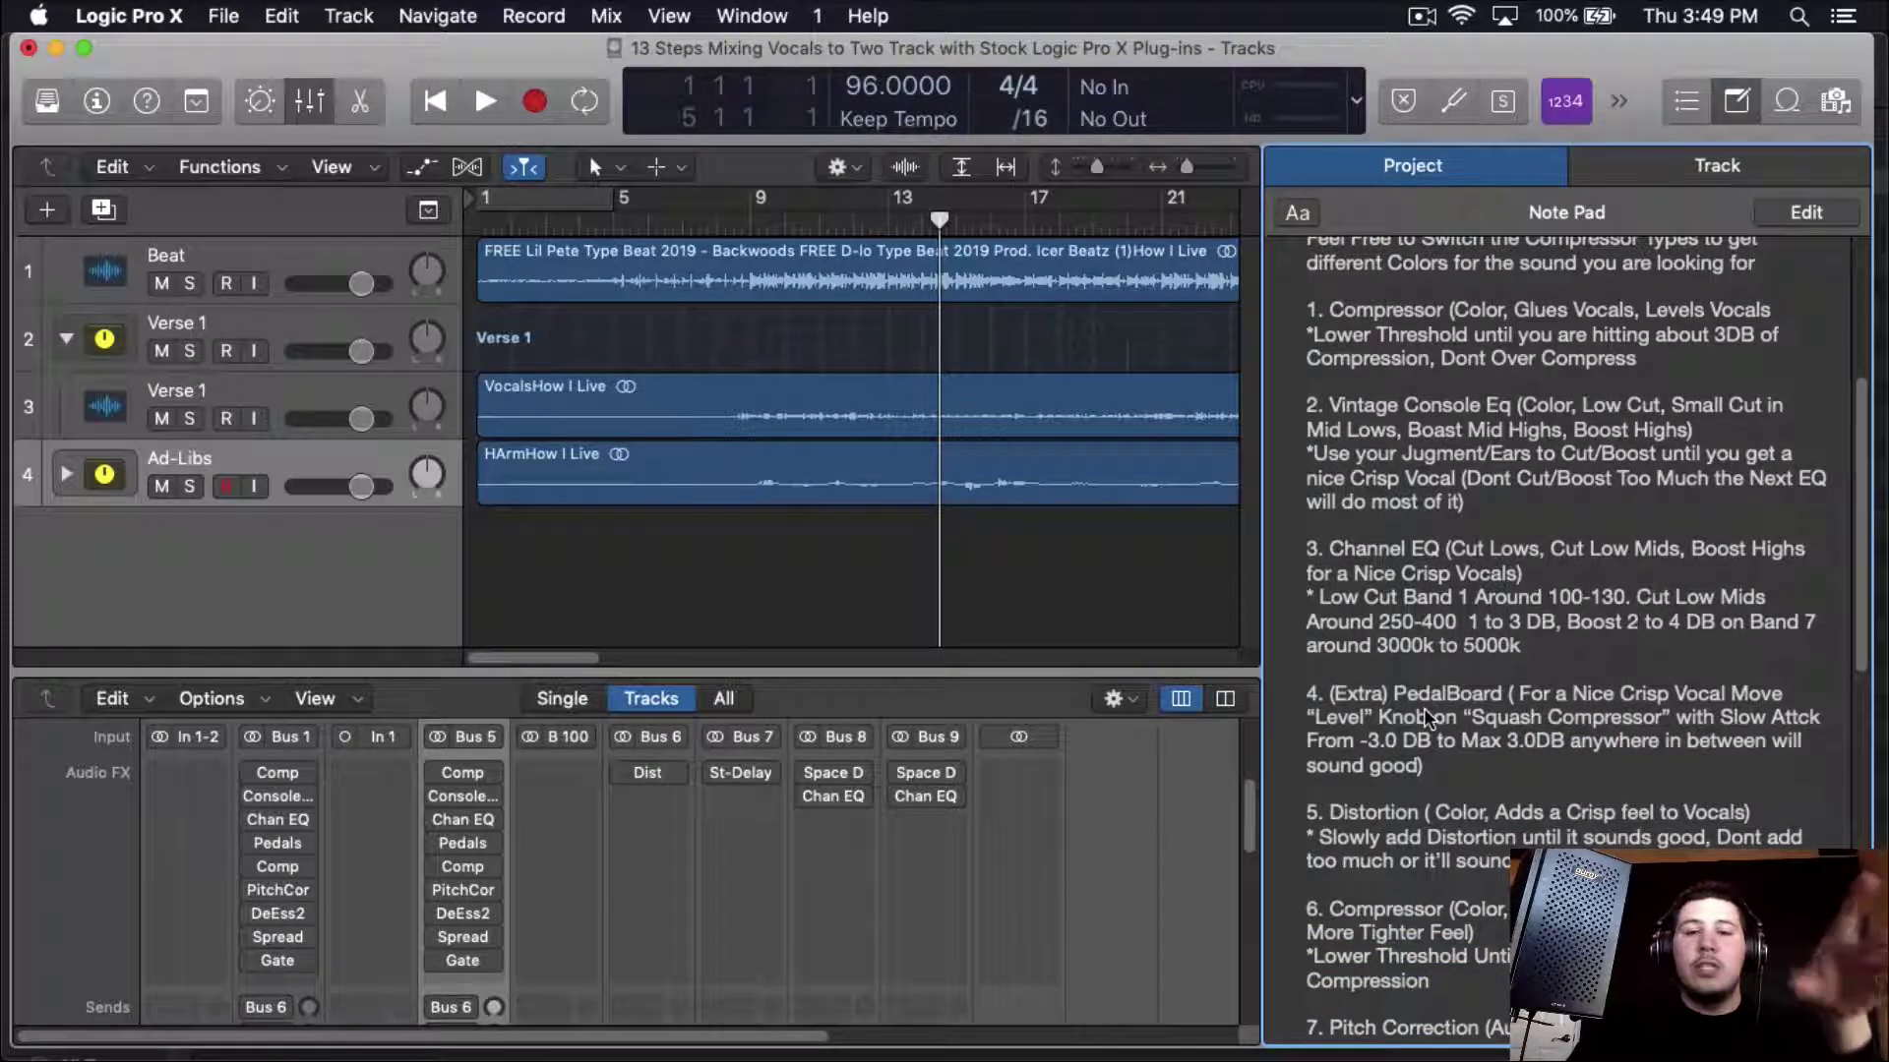
{"action": "scroll", "coordinate": [1404, 765], "scroll_direction": "down", "scroll_amount": 5}
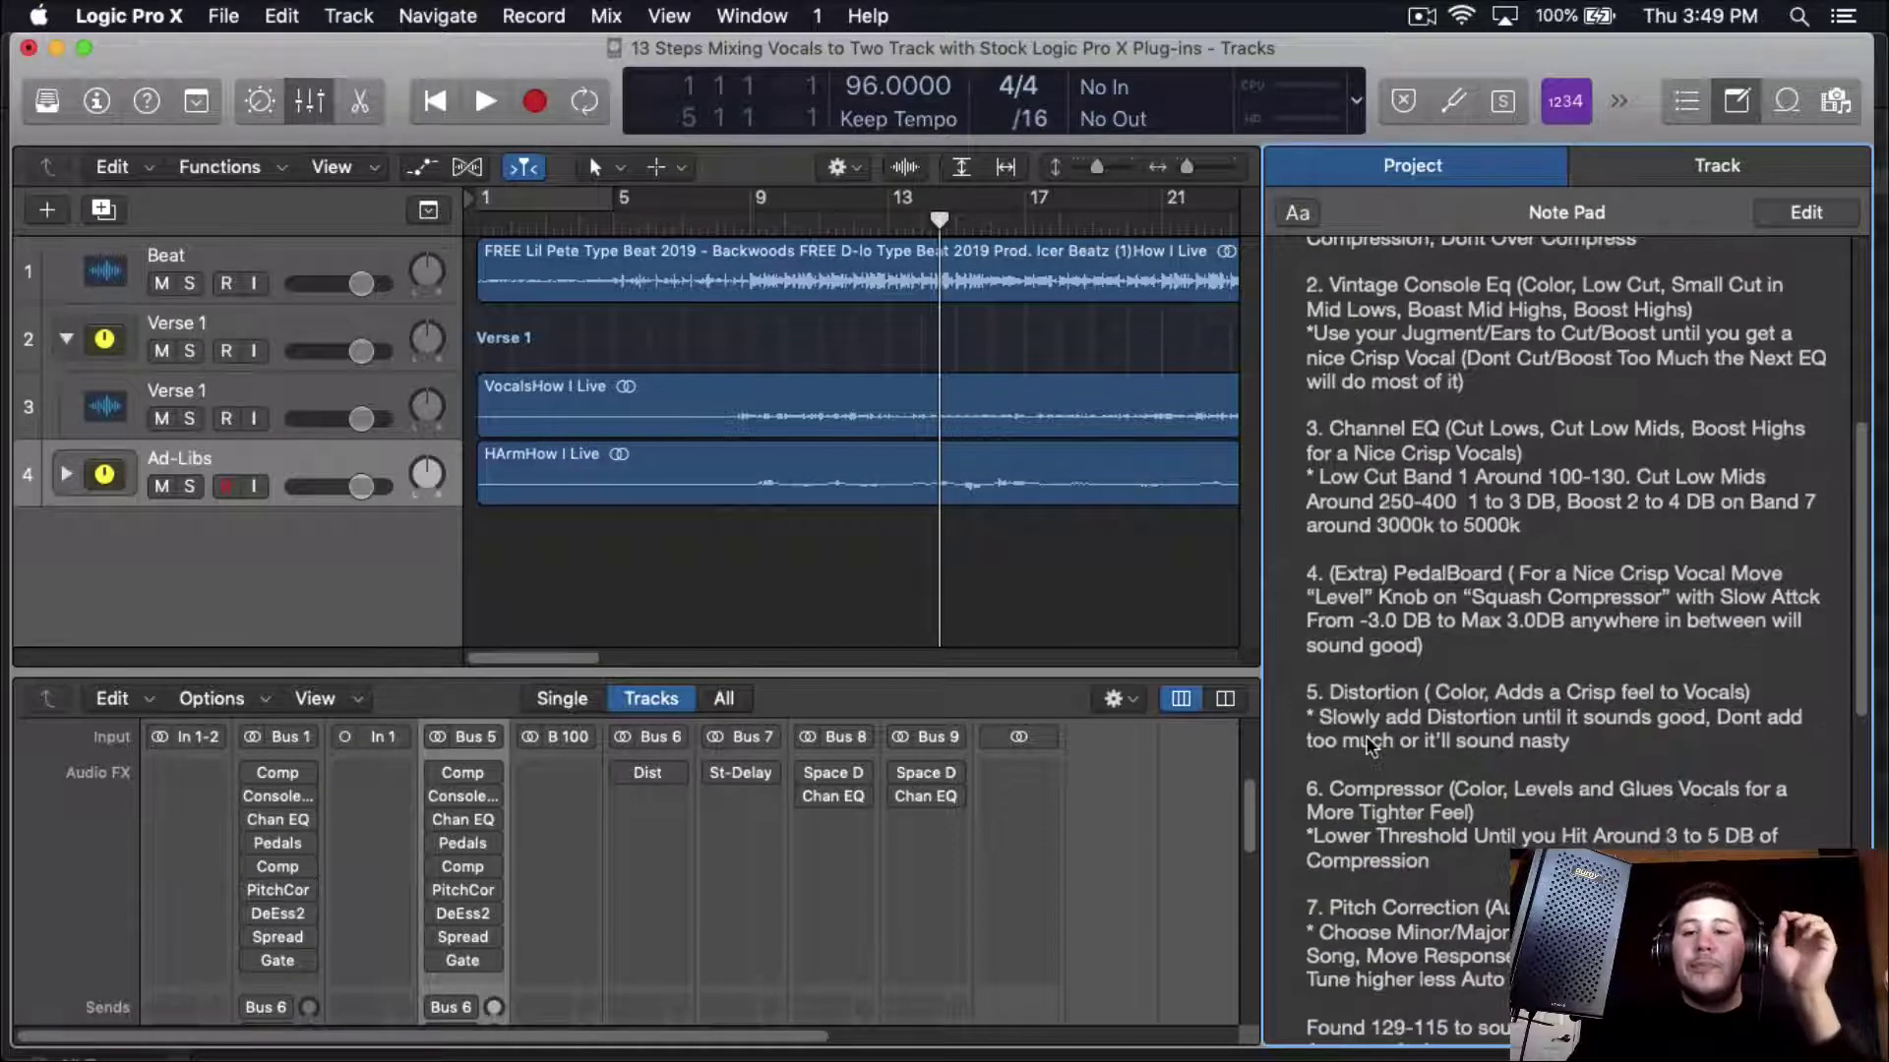
{"action": "scroll", "coordinate": [1405, 766], "scroll_direction": "down", "scroll_amount": 6}
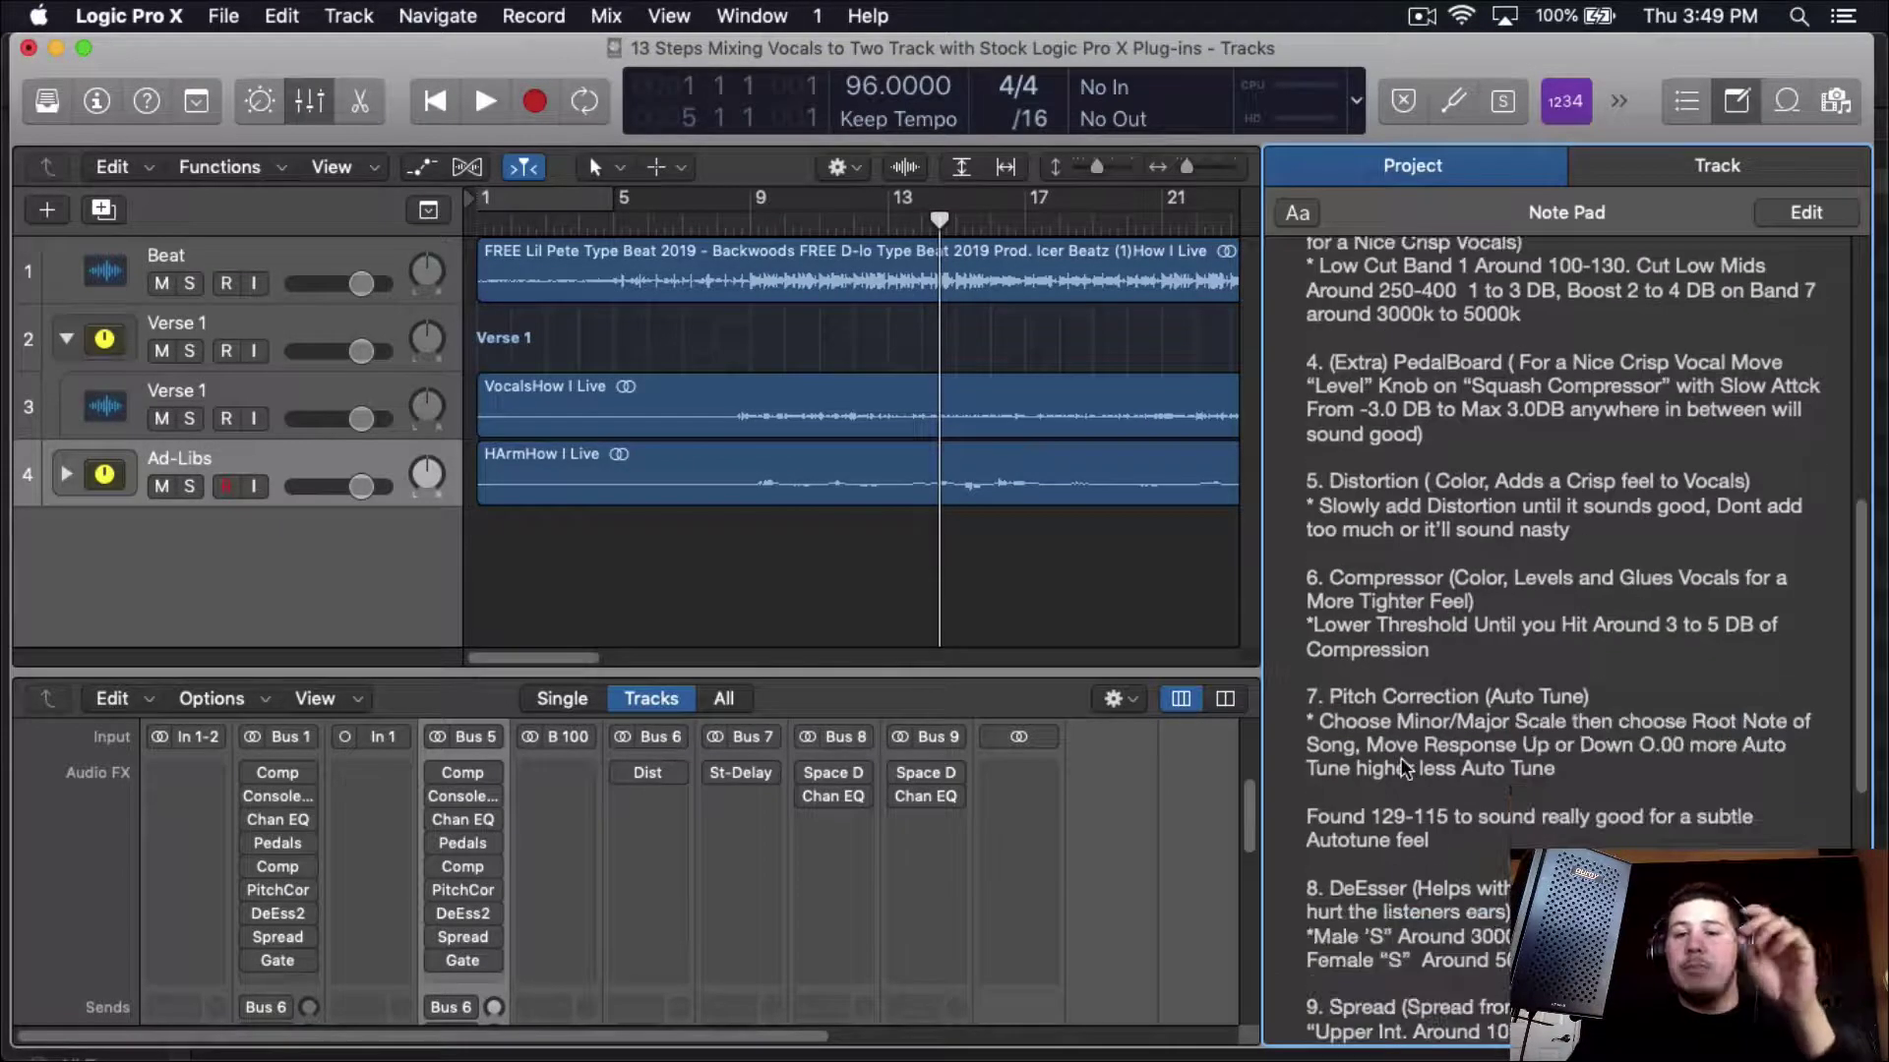
{"action": "scroll", "coordinate": [1497, 479], "scroll_direction": "down", "scroll_amount": 14}
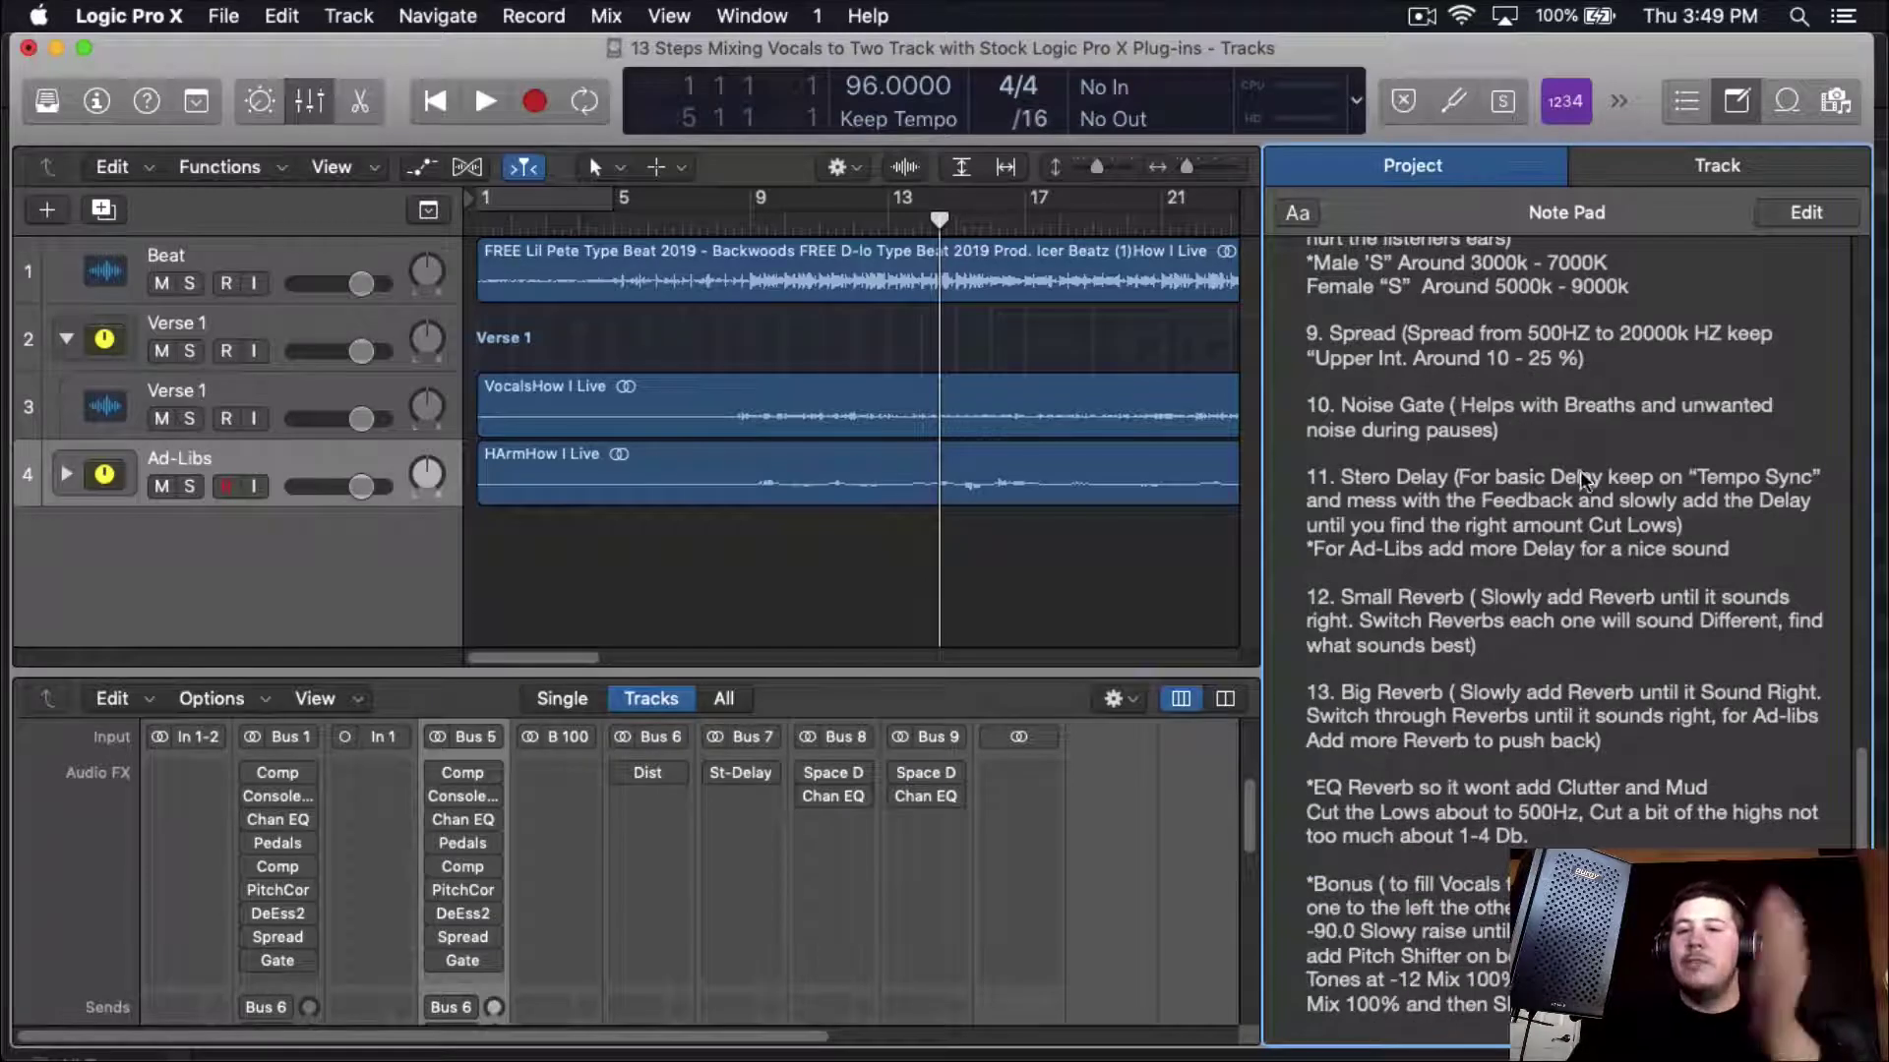
{"action": "scroll", "coordinate": [1695, 292], "scroll_direction": "up", "scroll_amount": 12}
{"action": "left_click", "coordinate": [1736, 102]}
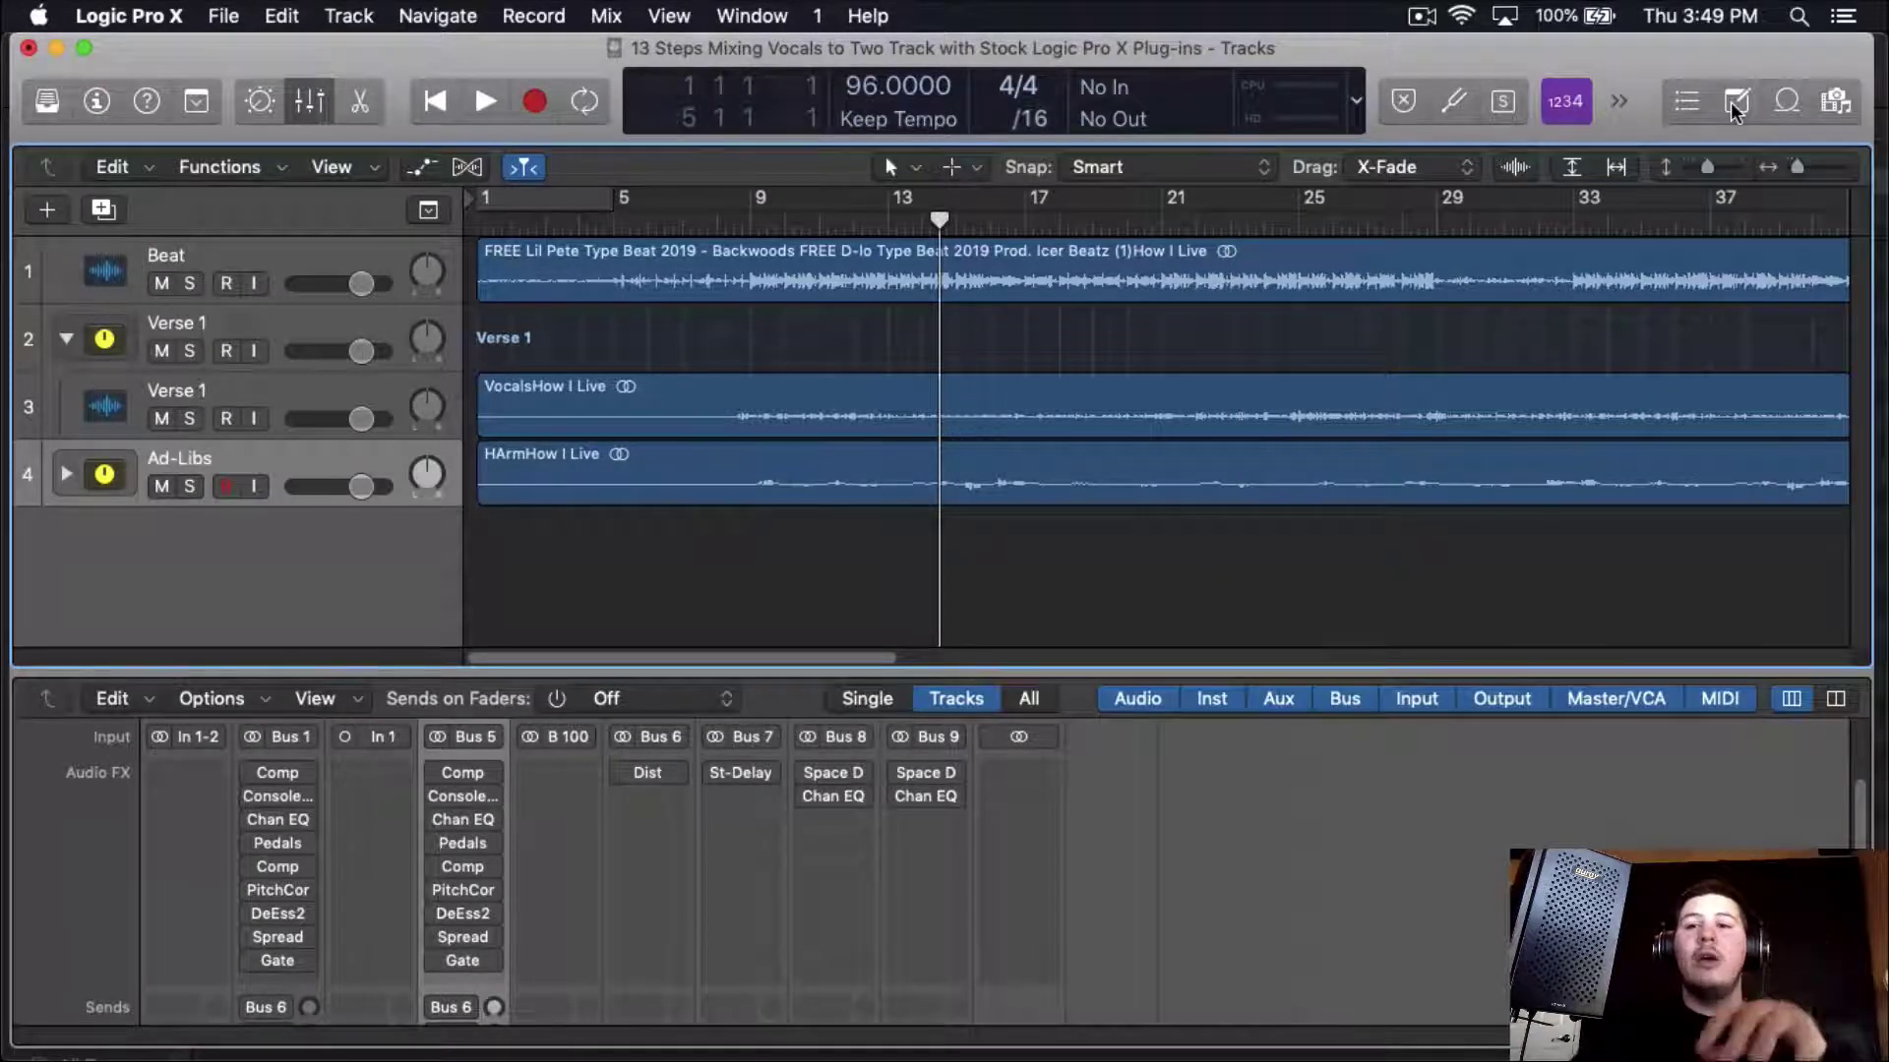
- Turn on cycle playback and lower the threshold of Verse 1's first compressor to about -25 dB
{"action": "key", "text": "c"}
{"action": "left_click", "coordinate": [278, 783]}
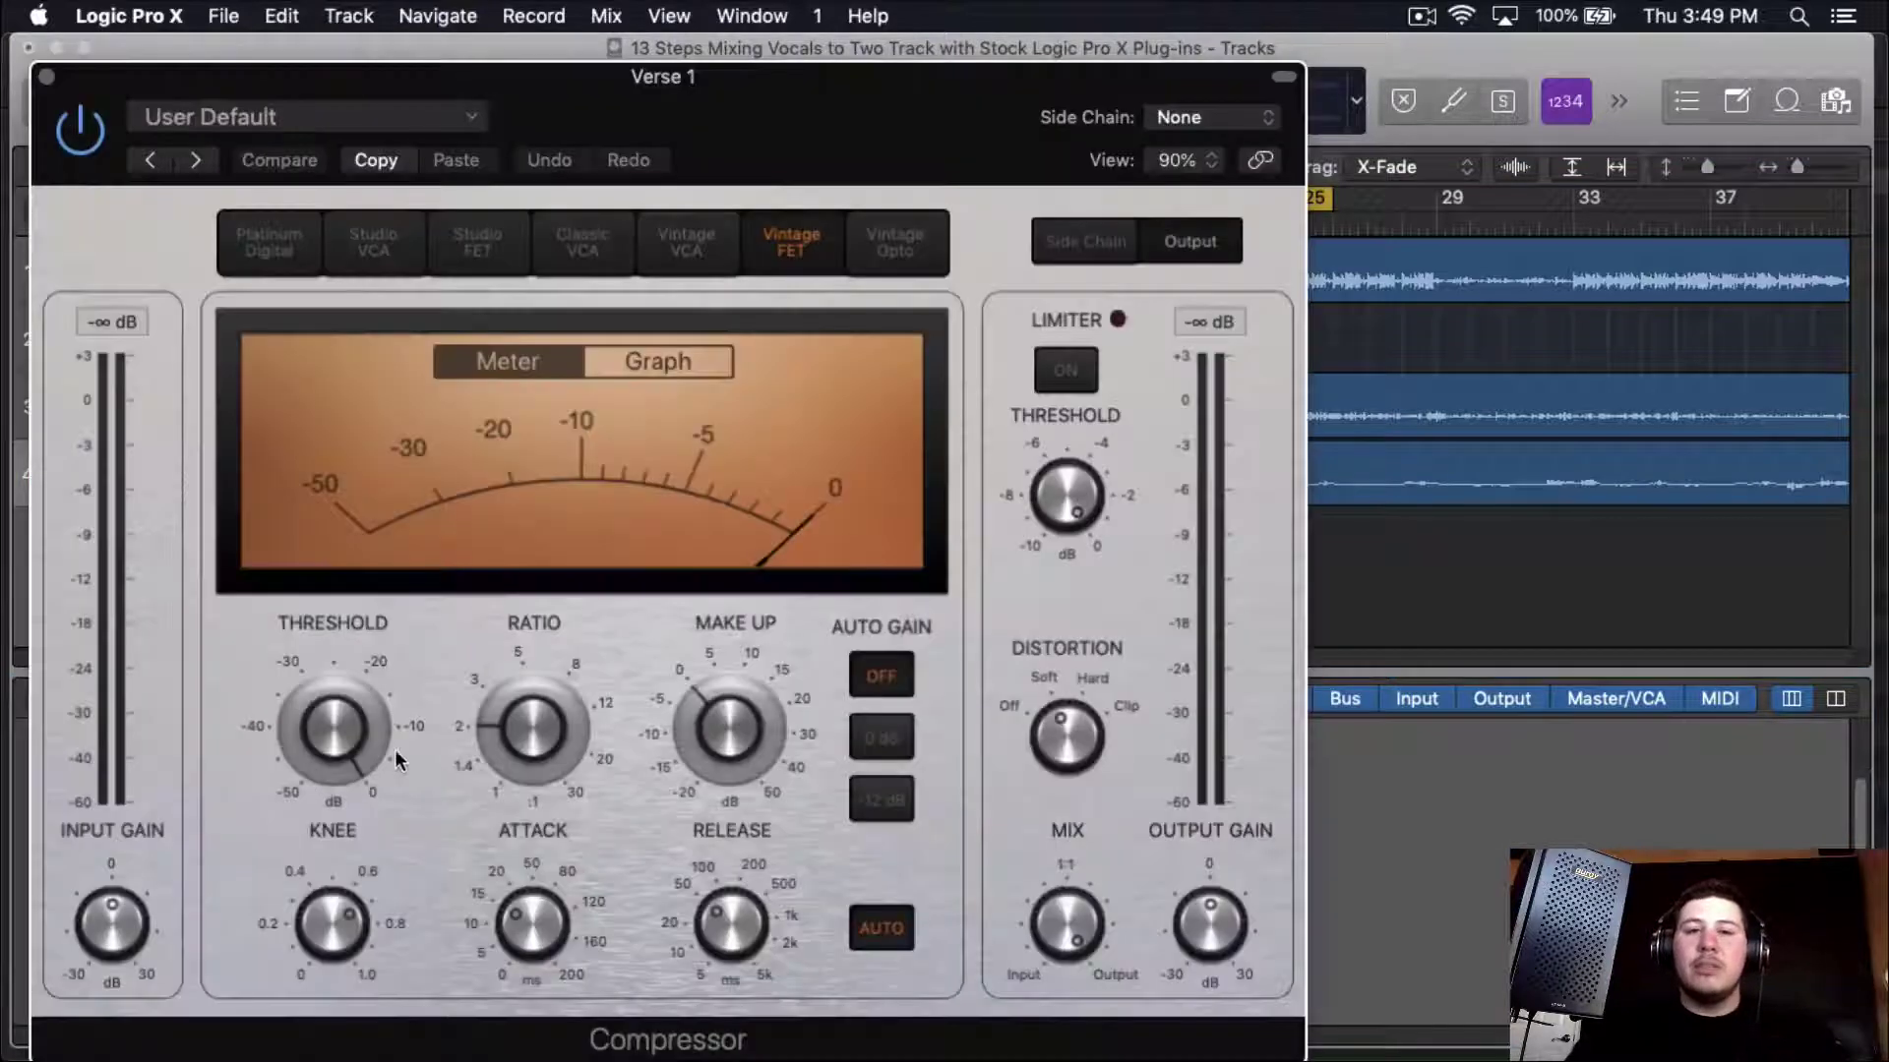
{"action": "left_click_drag", "start_coordinate": [963, 127], "coordinate": [1000, 112]}
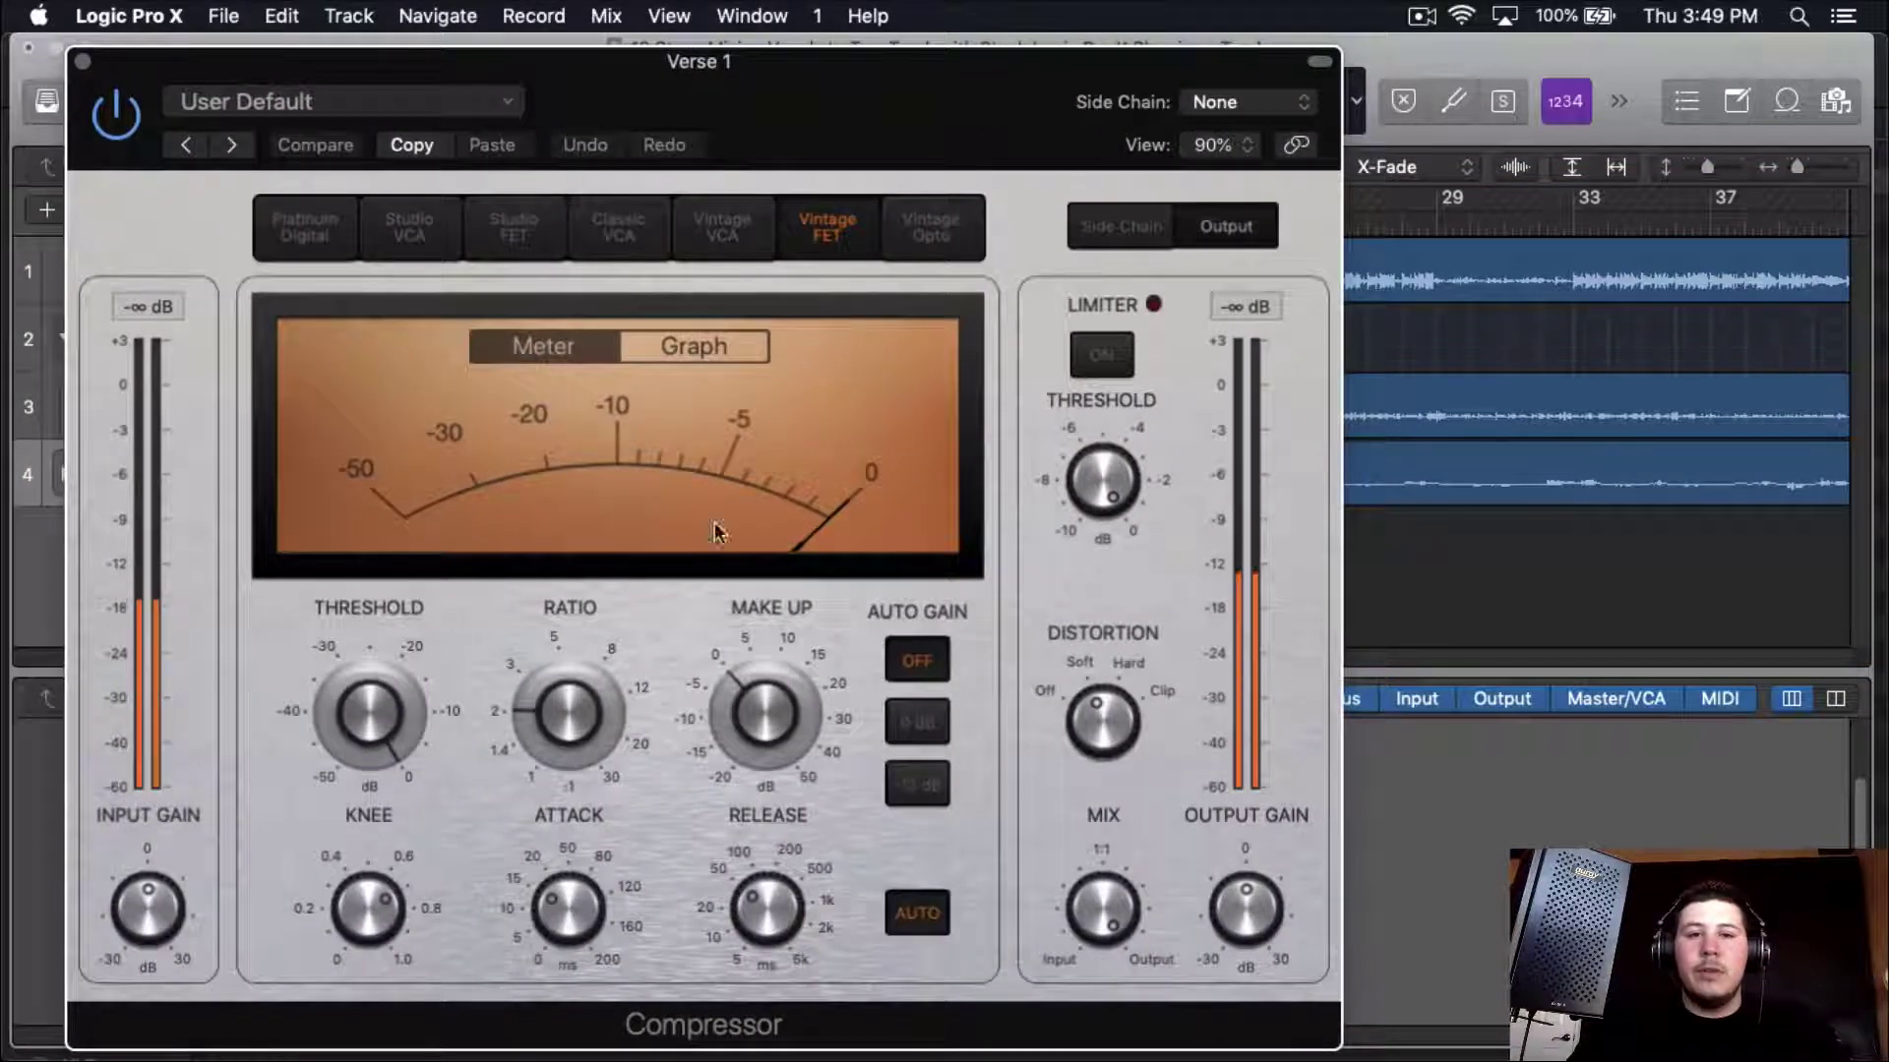
{"action": "left_click_drag", "start_coordinate": [418, 708], "coordinate": [362, 895]}
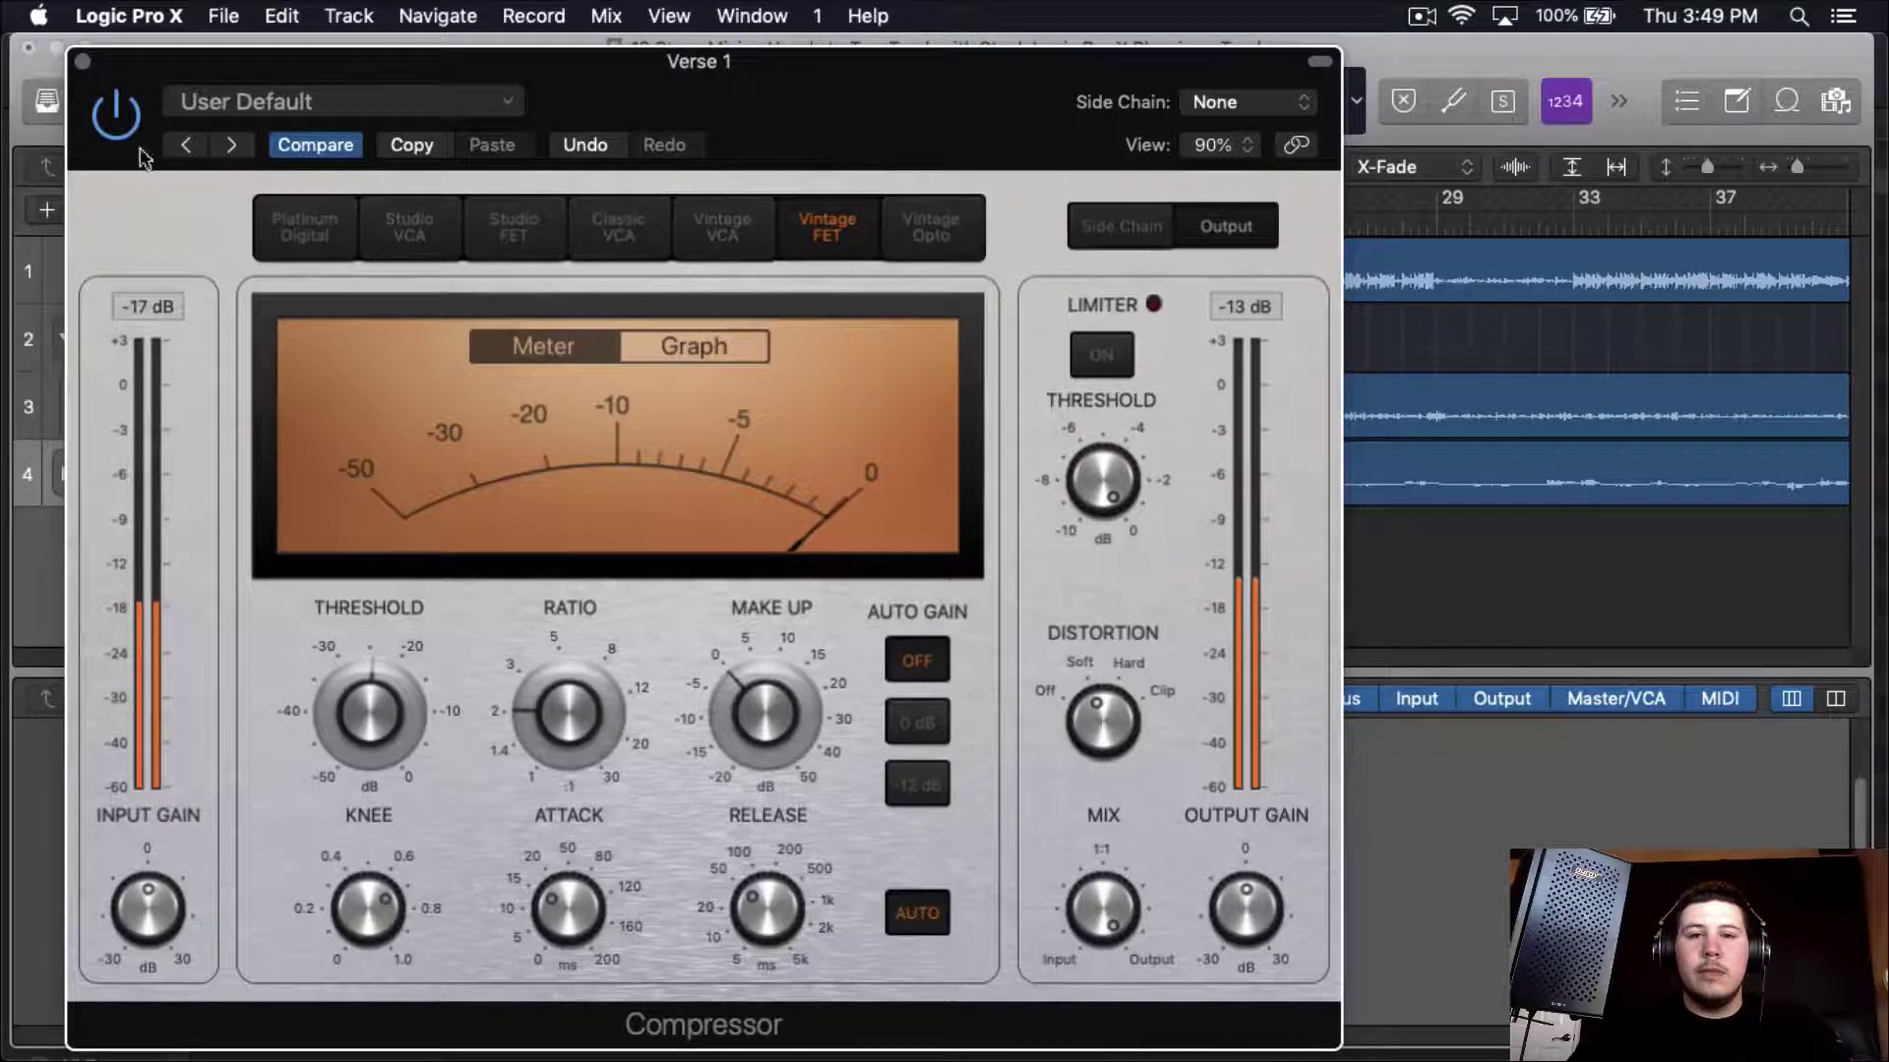
{"action": "left_click", "coordinate": [82, 61]}
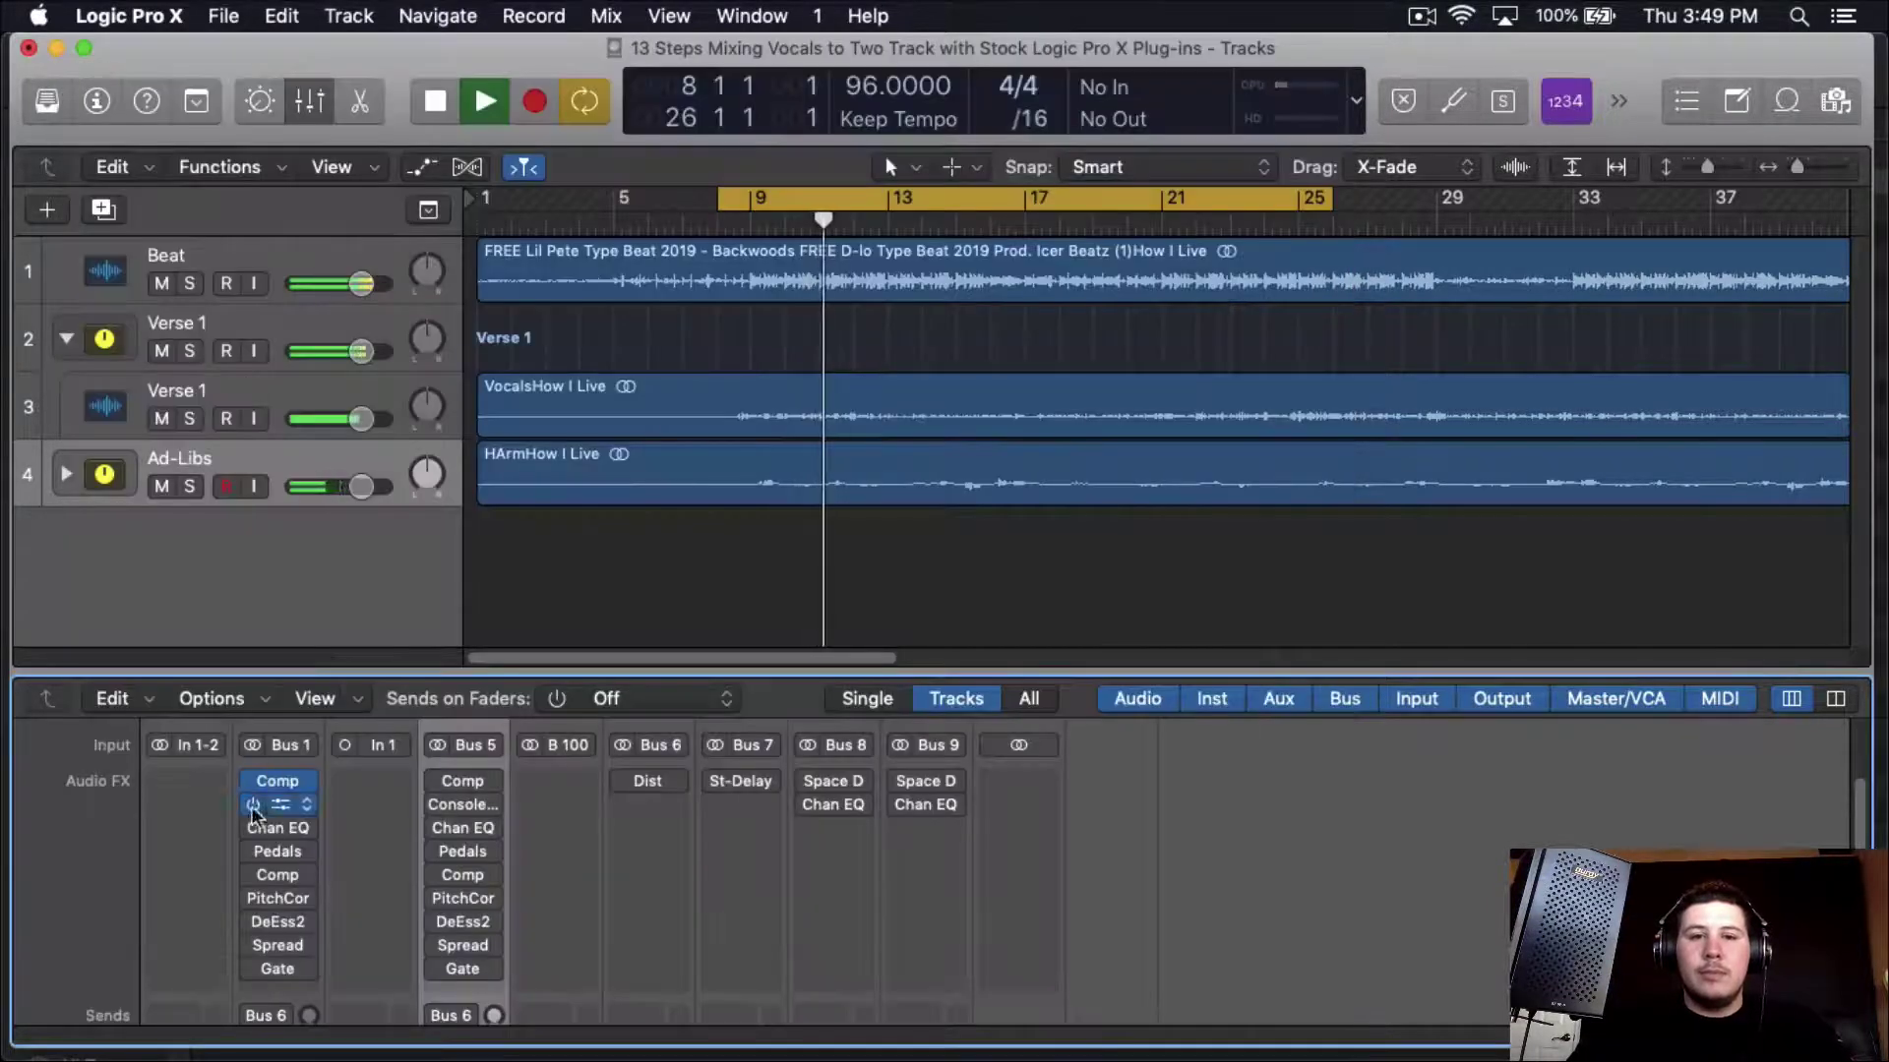
- Turn on Verse 1's Vintage Console EQ and set its mid band to about 7.2 kHz with 1.5 dB gain
{"action": "left_click", "coordinate": [280, 804]}
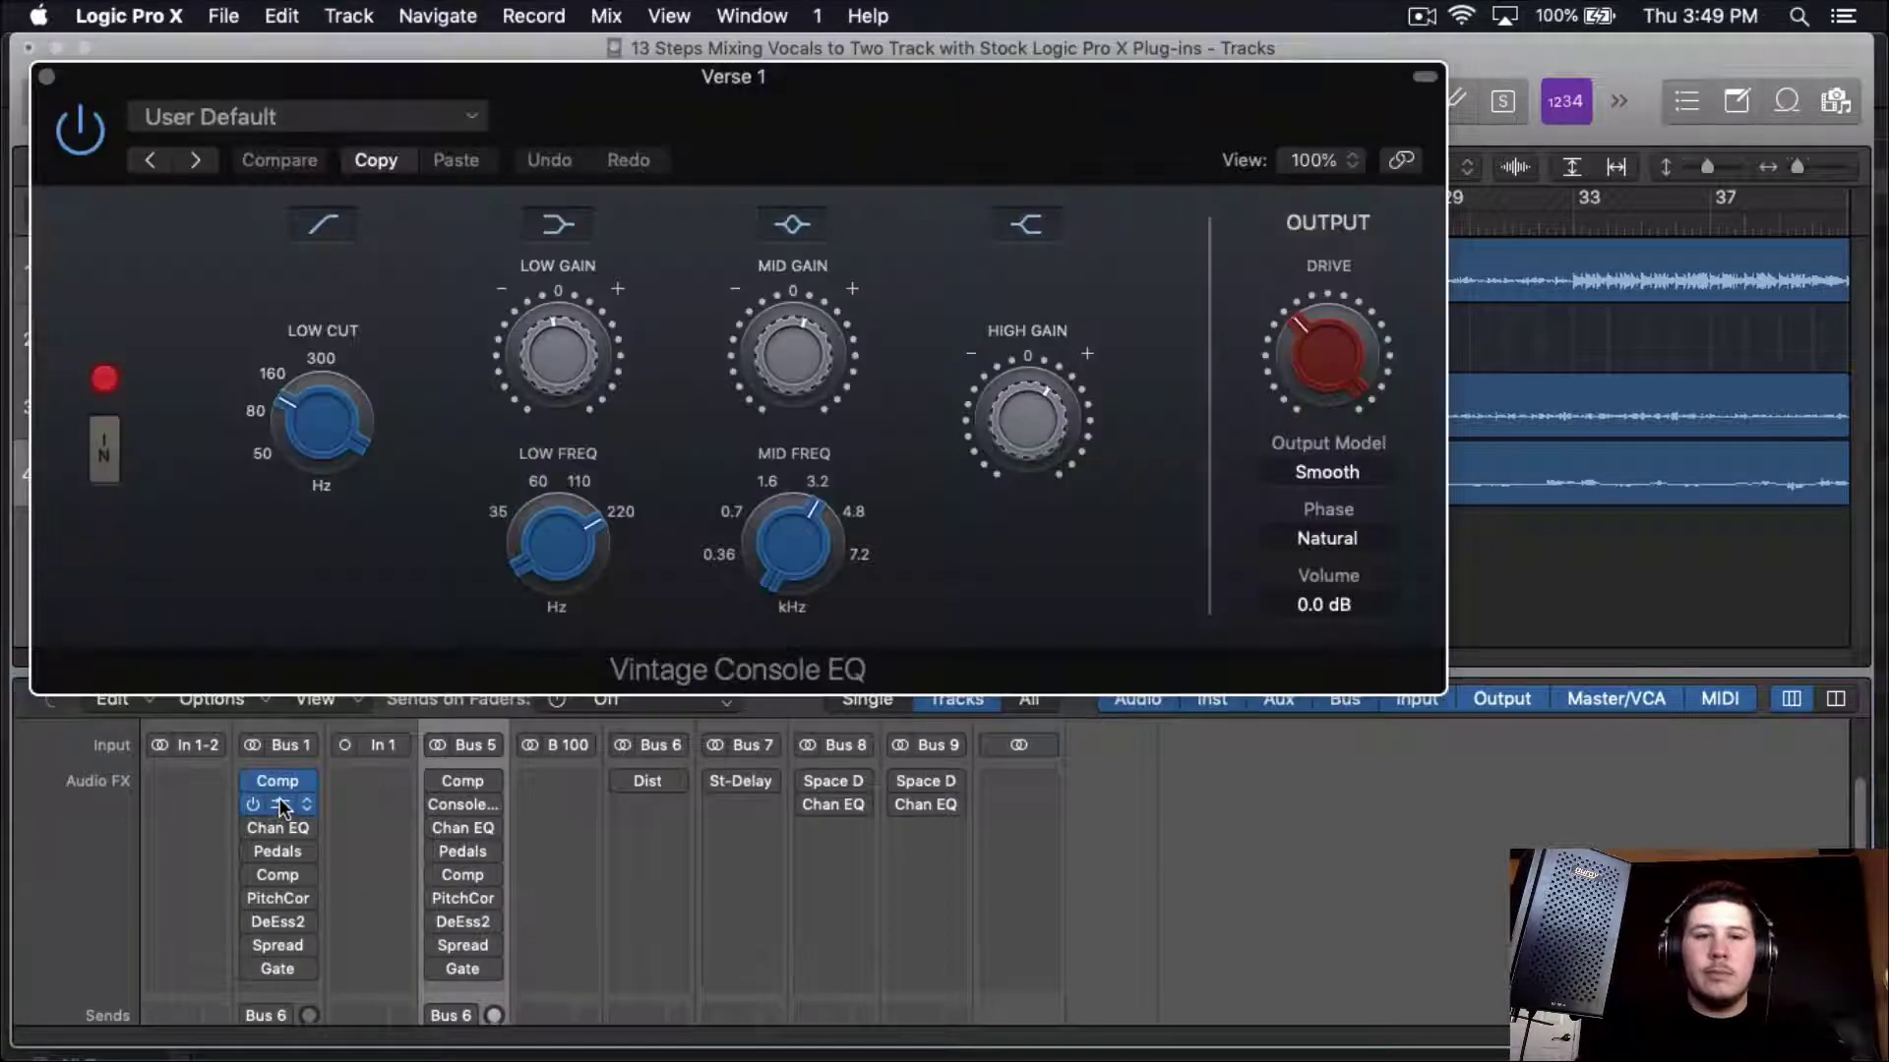
{"action": "left_click", "coordinate": [1013, 424], "text": "alt"}
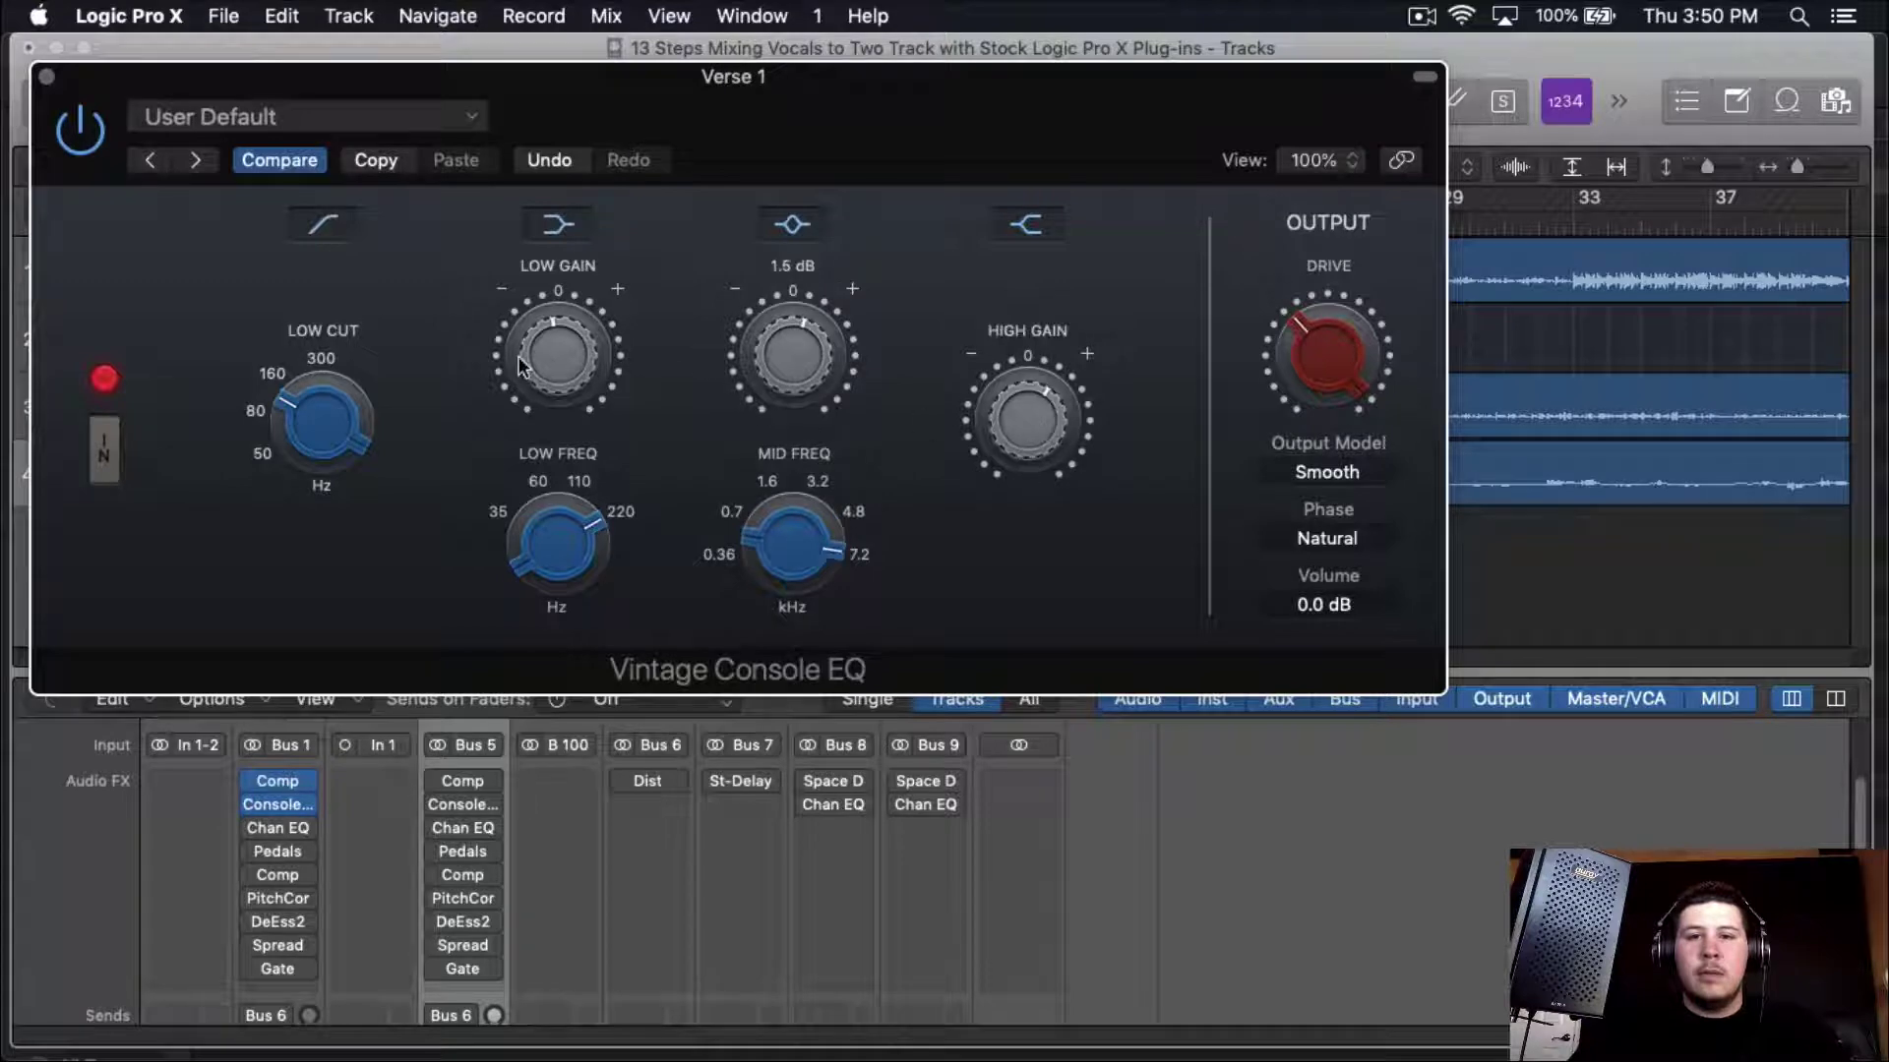
{"action": "left_click", "coordinate": [47, 76]}
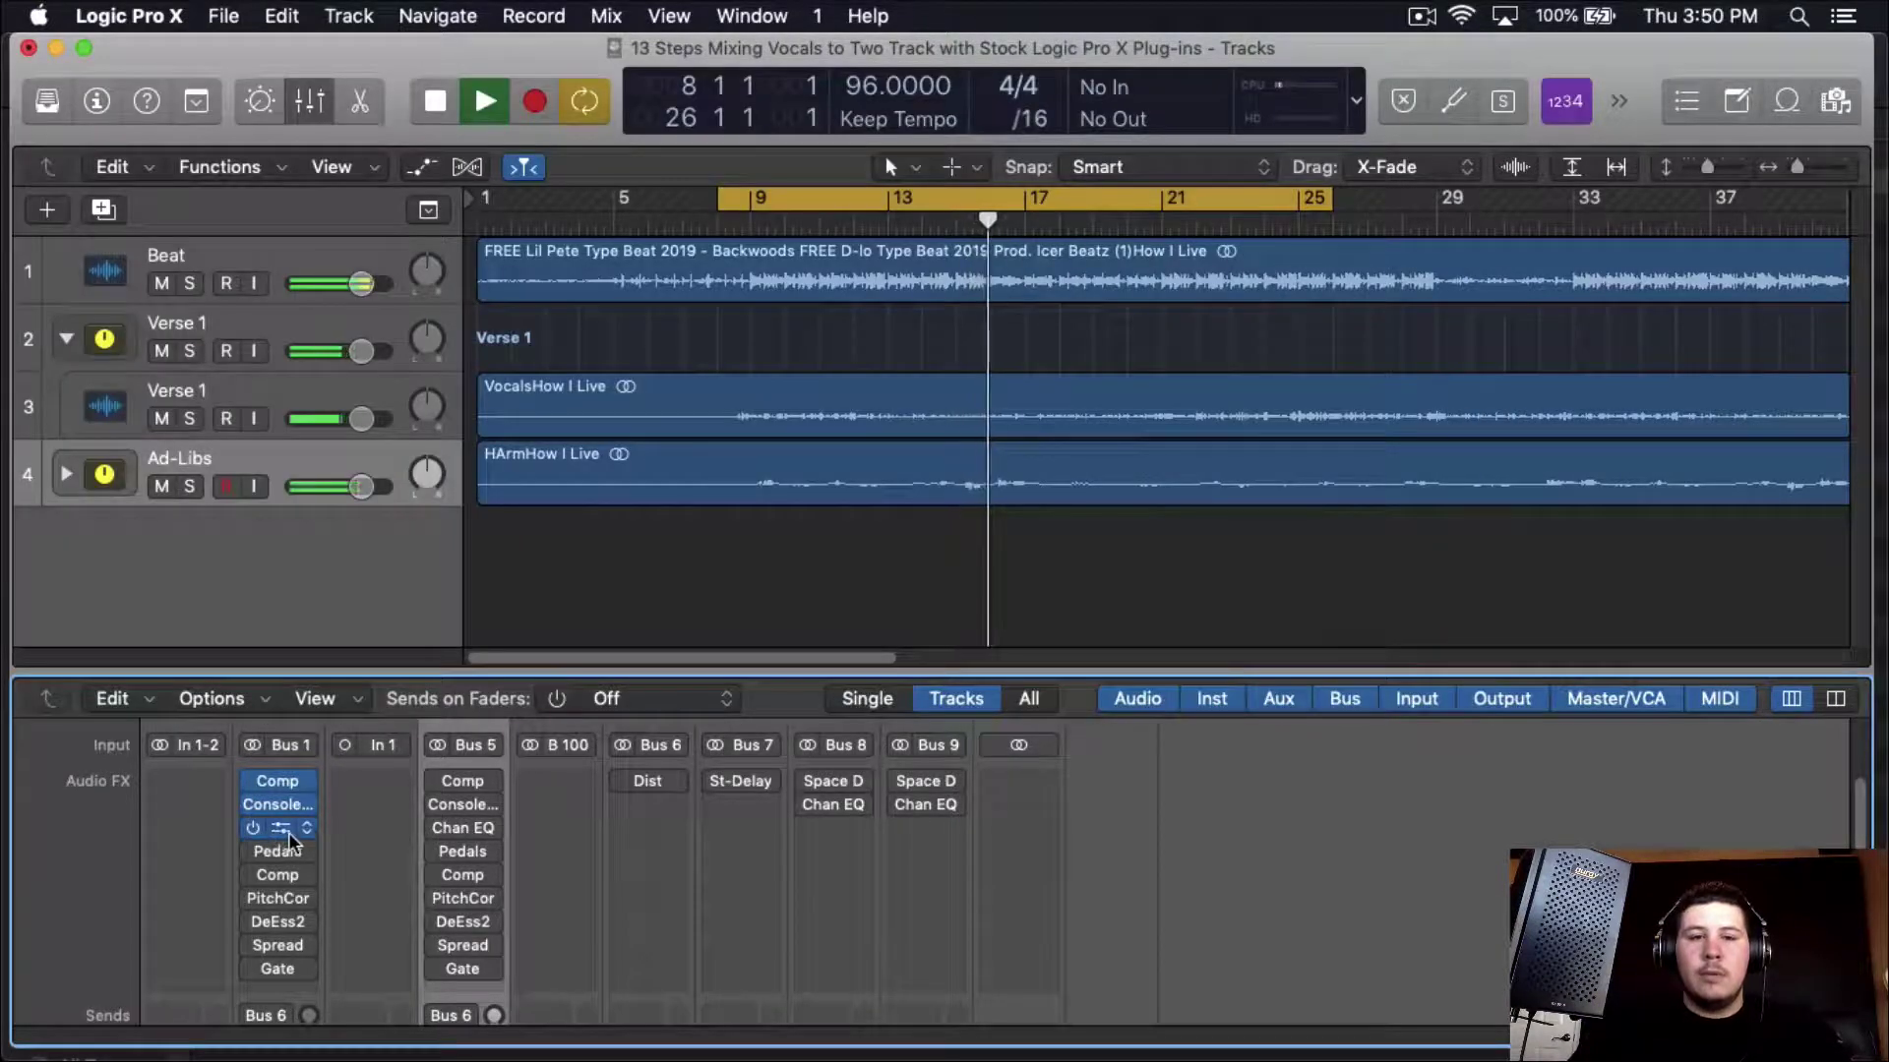
- Turn on Verse 1's Channel EQ, setting the low cut to 156 Hz and the high shelf to 4600 Hz with +1.5 dB
{"action": "left_click", "coordinate": [277, 834]}
{"action": "mouse_move", "coordinate": [133, 639]}
{"action": "left_mouse_down"}
{"action": "mouse_move", "coordinate": [133, 541]}
{"action": "mouse_move", "coordinate": [133, 620]}
{"action": "left_mouse_up"}
{"action": "left_click_drag", "start_coordinate": [1107, 621], "coordinate": [1118, 643]}
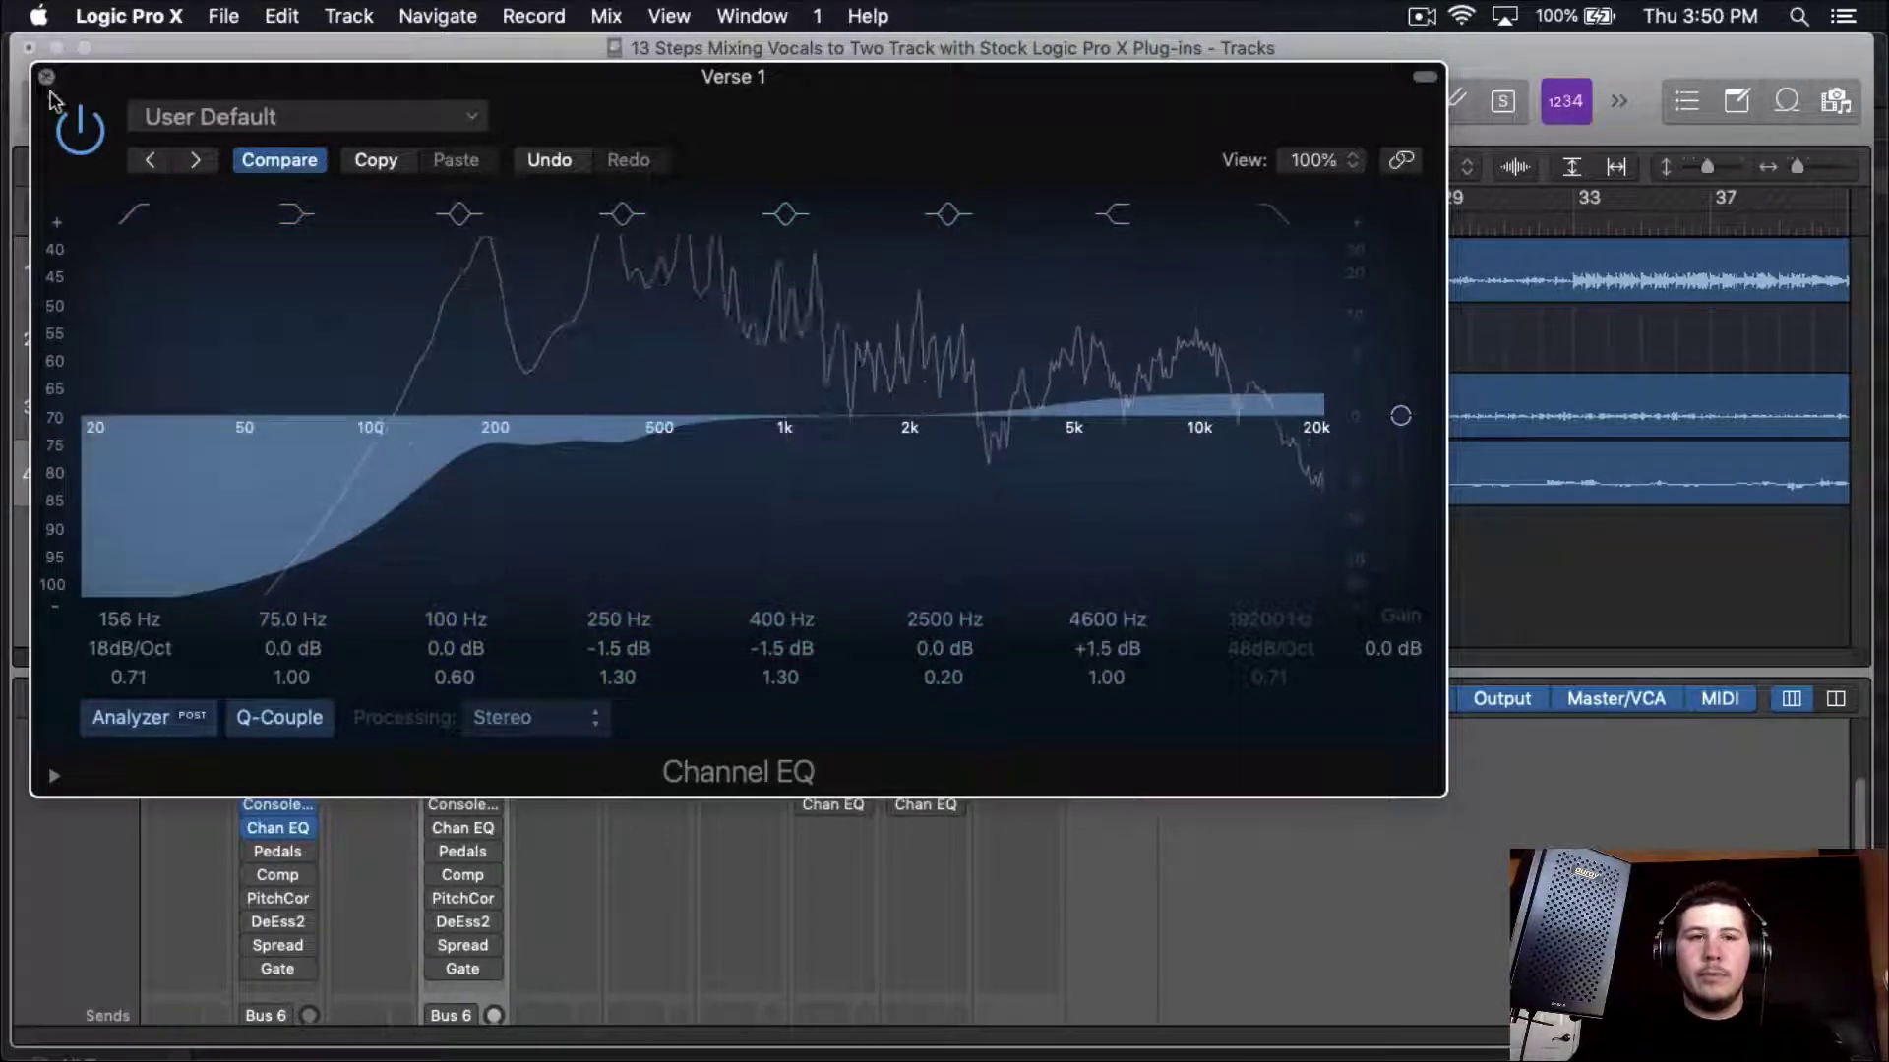
{"action": "left_click", "coordinate": [46, 76]}
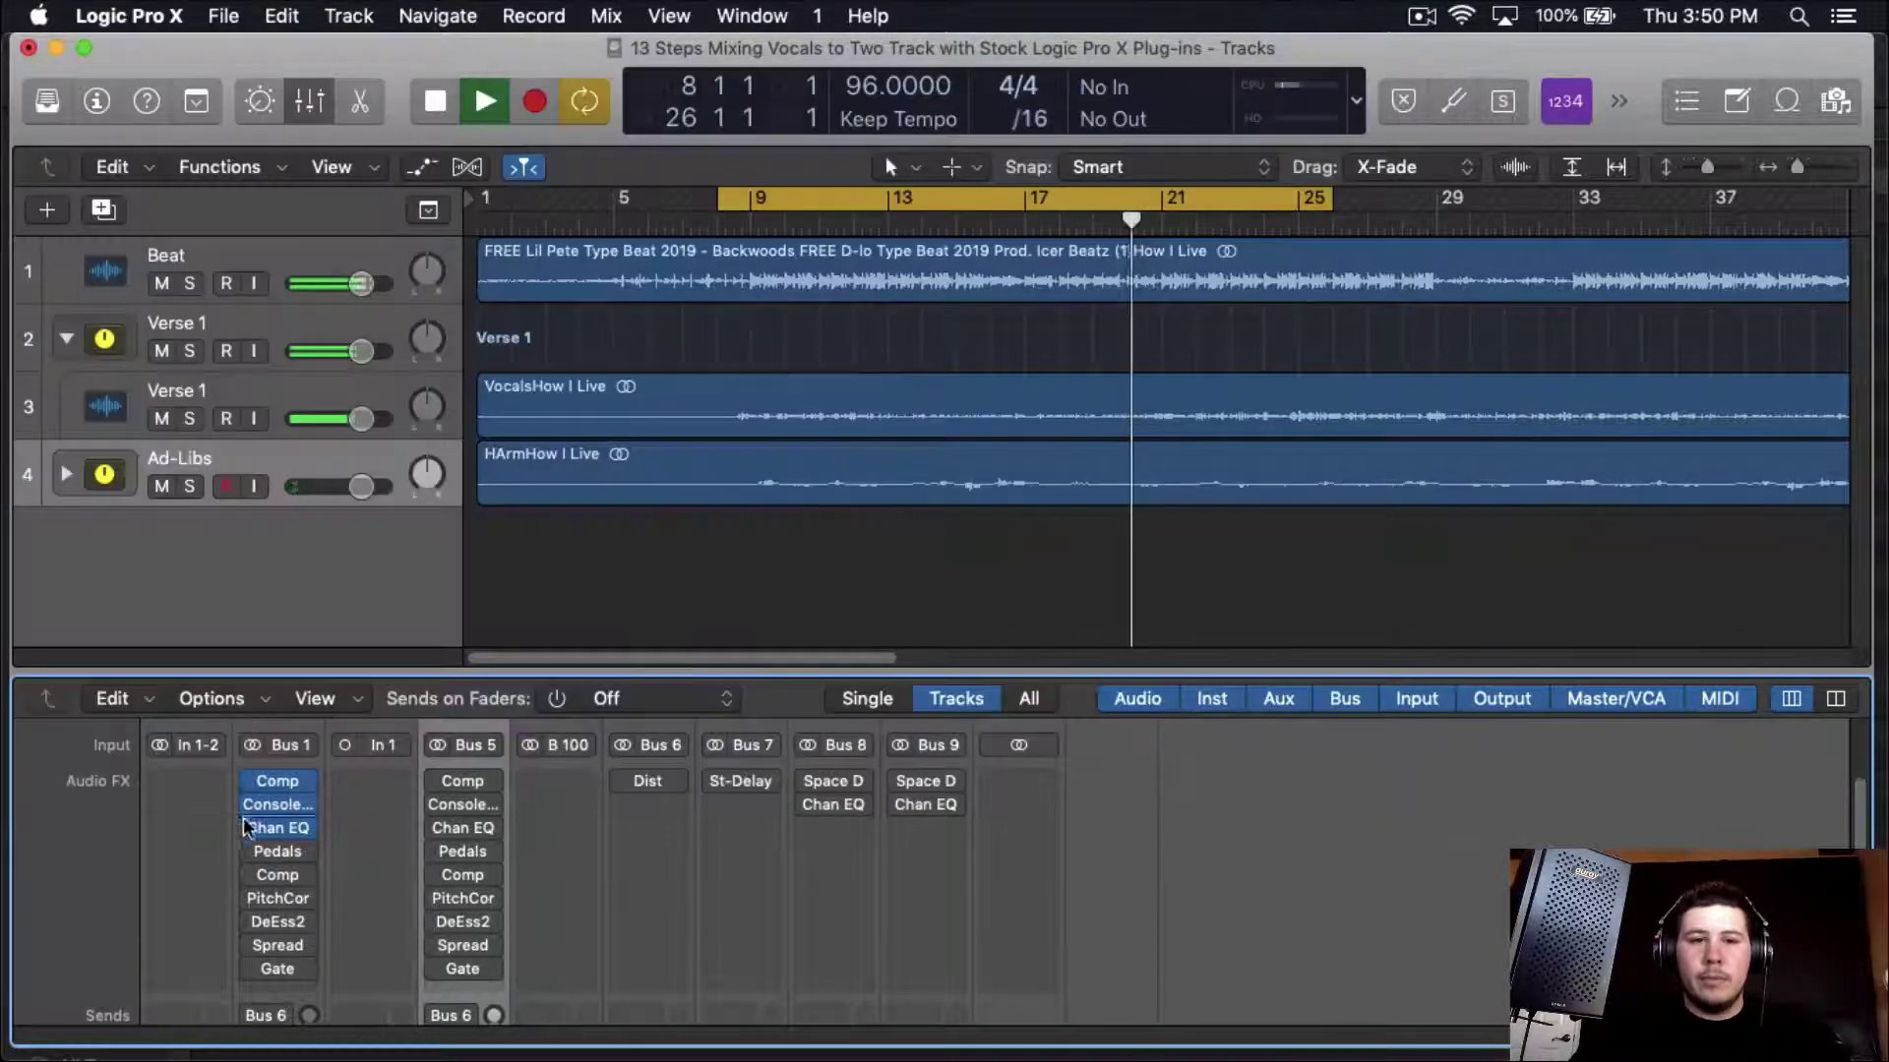
- Lower the threshold of Verse 1's second compressor, the Vintage Opto, to about -26 dB and compare it with the bypassed sound
{"action": "left_click", "coordinate": [276, 874]}
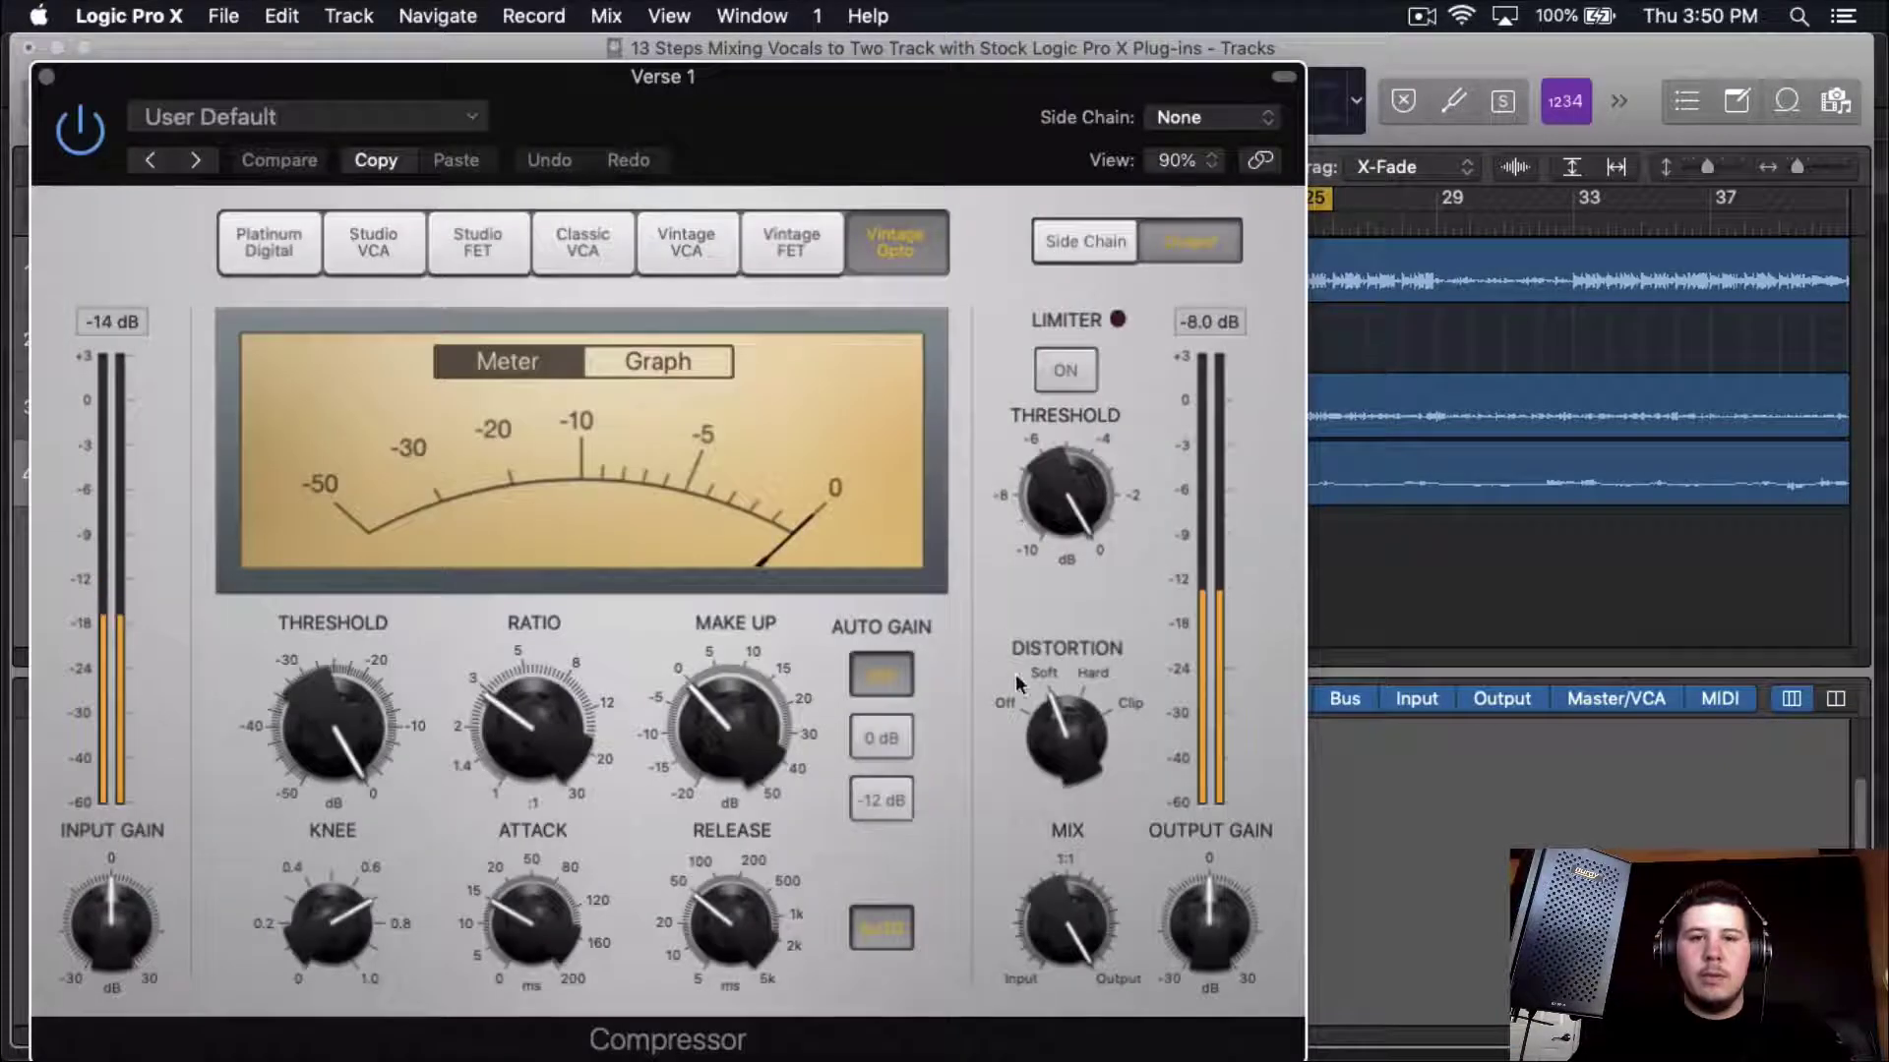
{"action": "left_click_drag", "start_coordinate": [343, 723], "coordinate": [298, 891]}
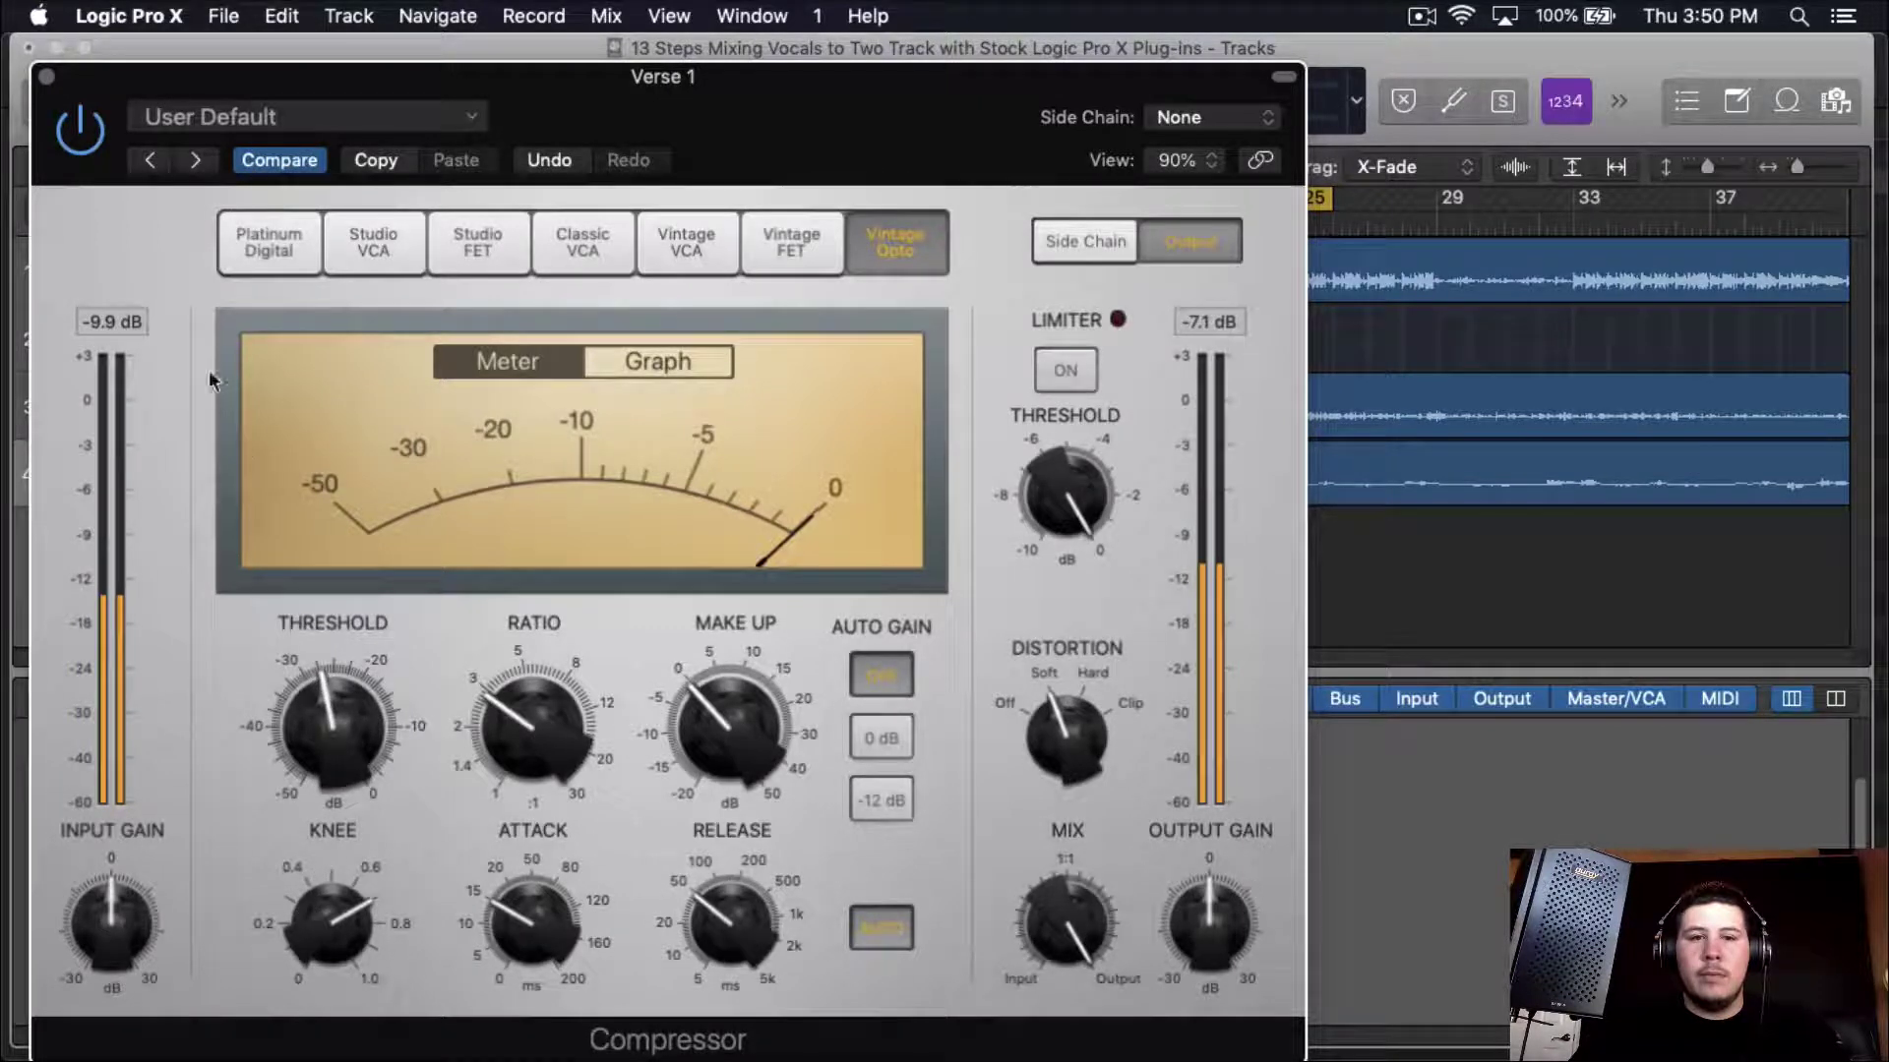
{"action": "left_click", "coordinate": [79, 136]}
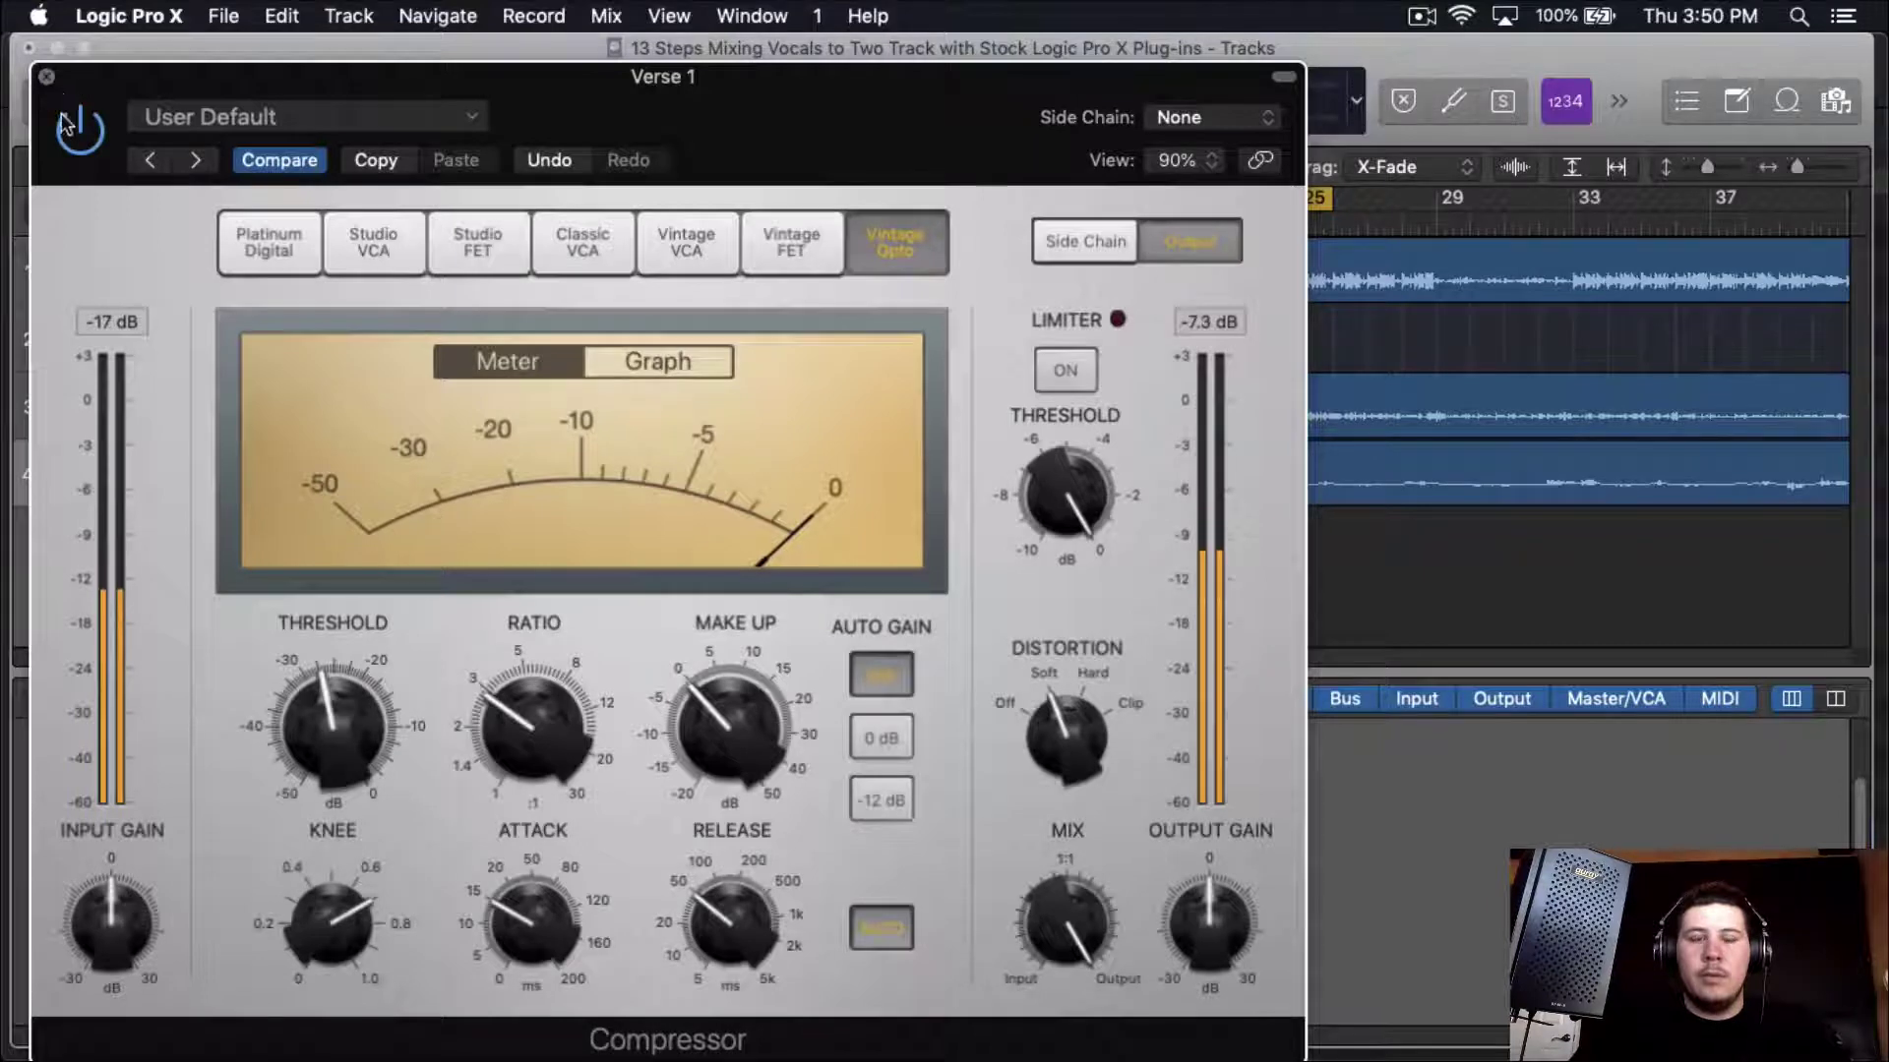
{"action": "left_click", "coordinate": [46, 77]}
- Turn on Verse 1's Pitch Correction and set its response to 0.00 ms
{"action": "scroll", "coordinate": [263, 916], "scroll_direction": "down", "scroll_amount": 2}
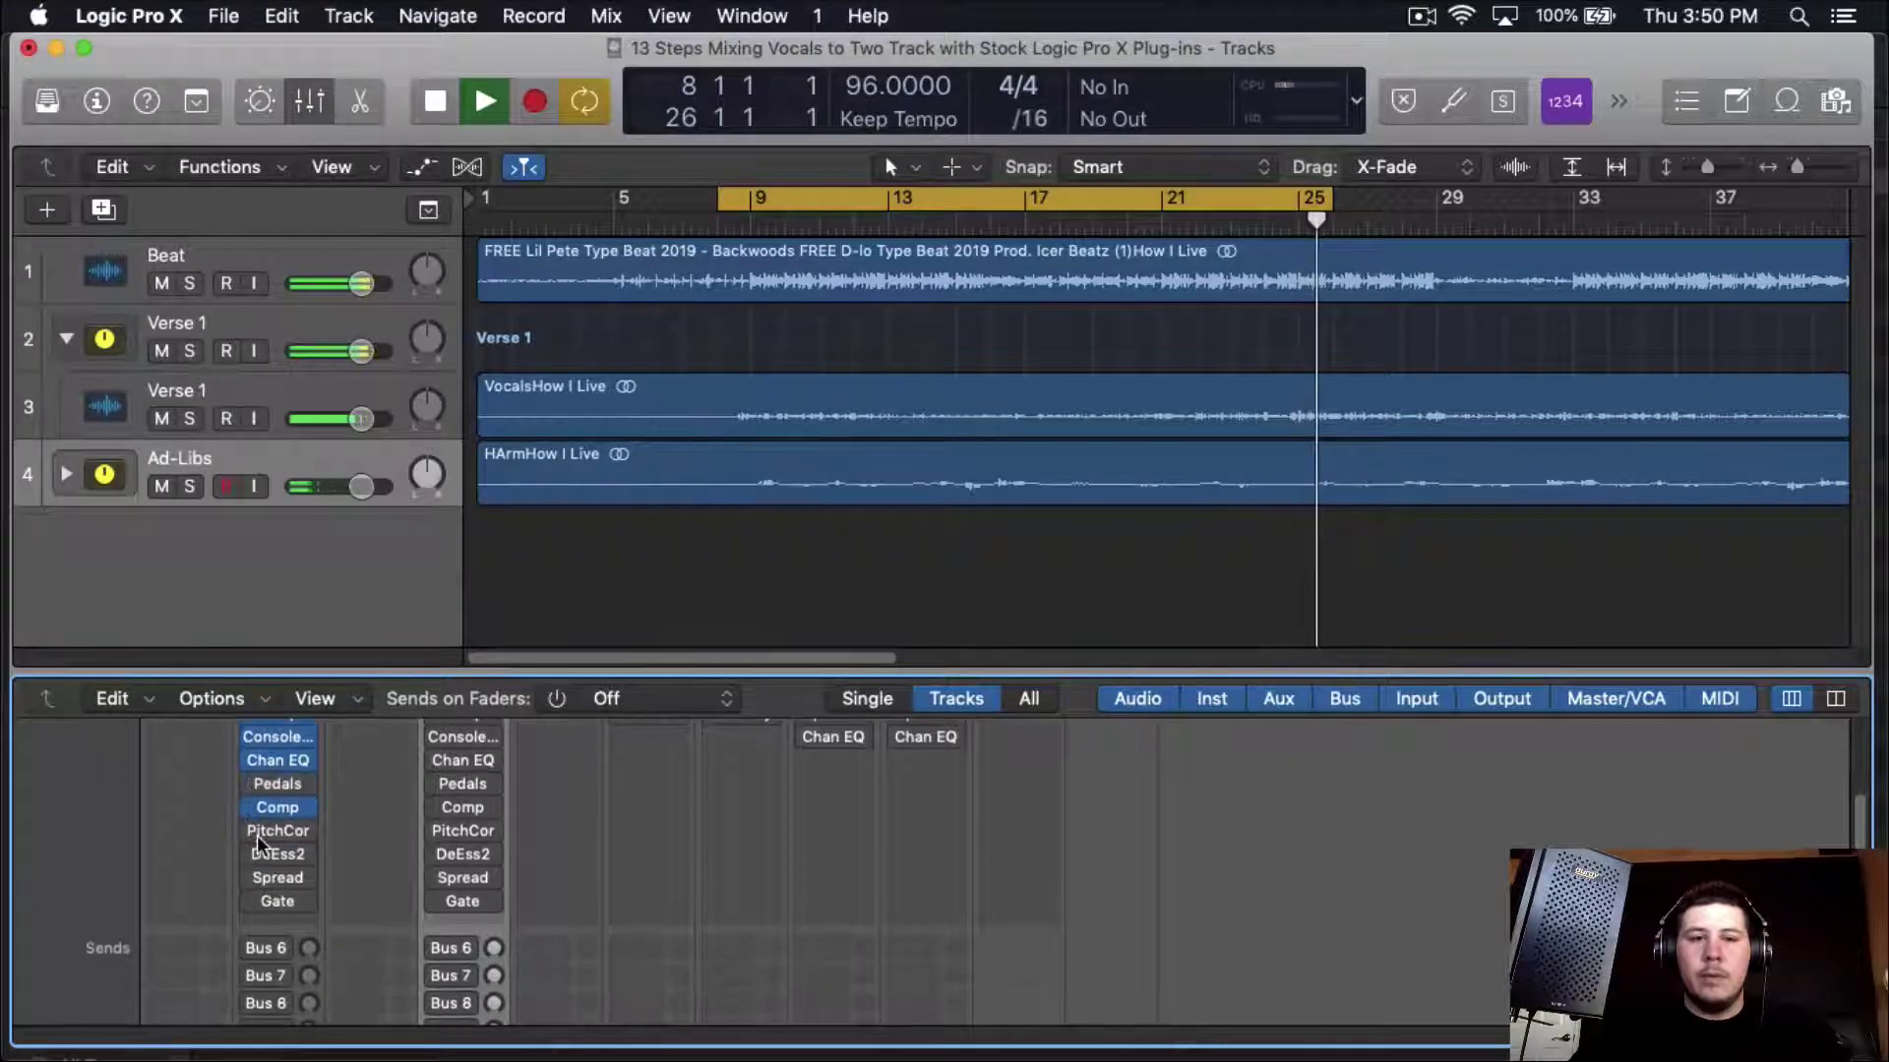
{"action": "mouse_move", "coordinate": [275, 839]}
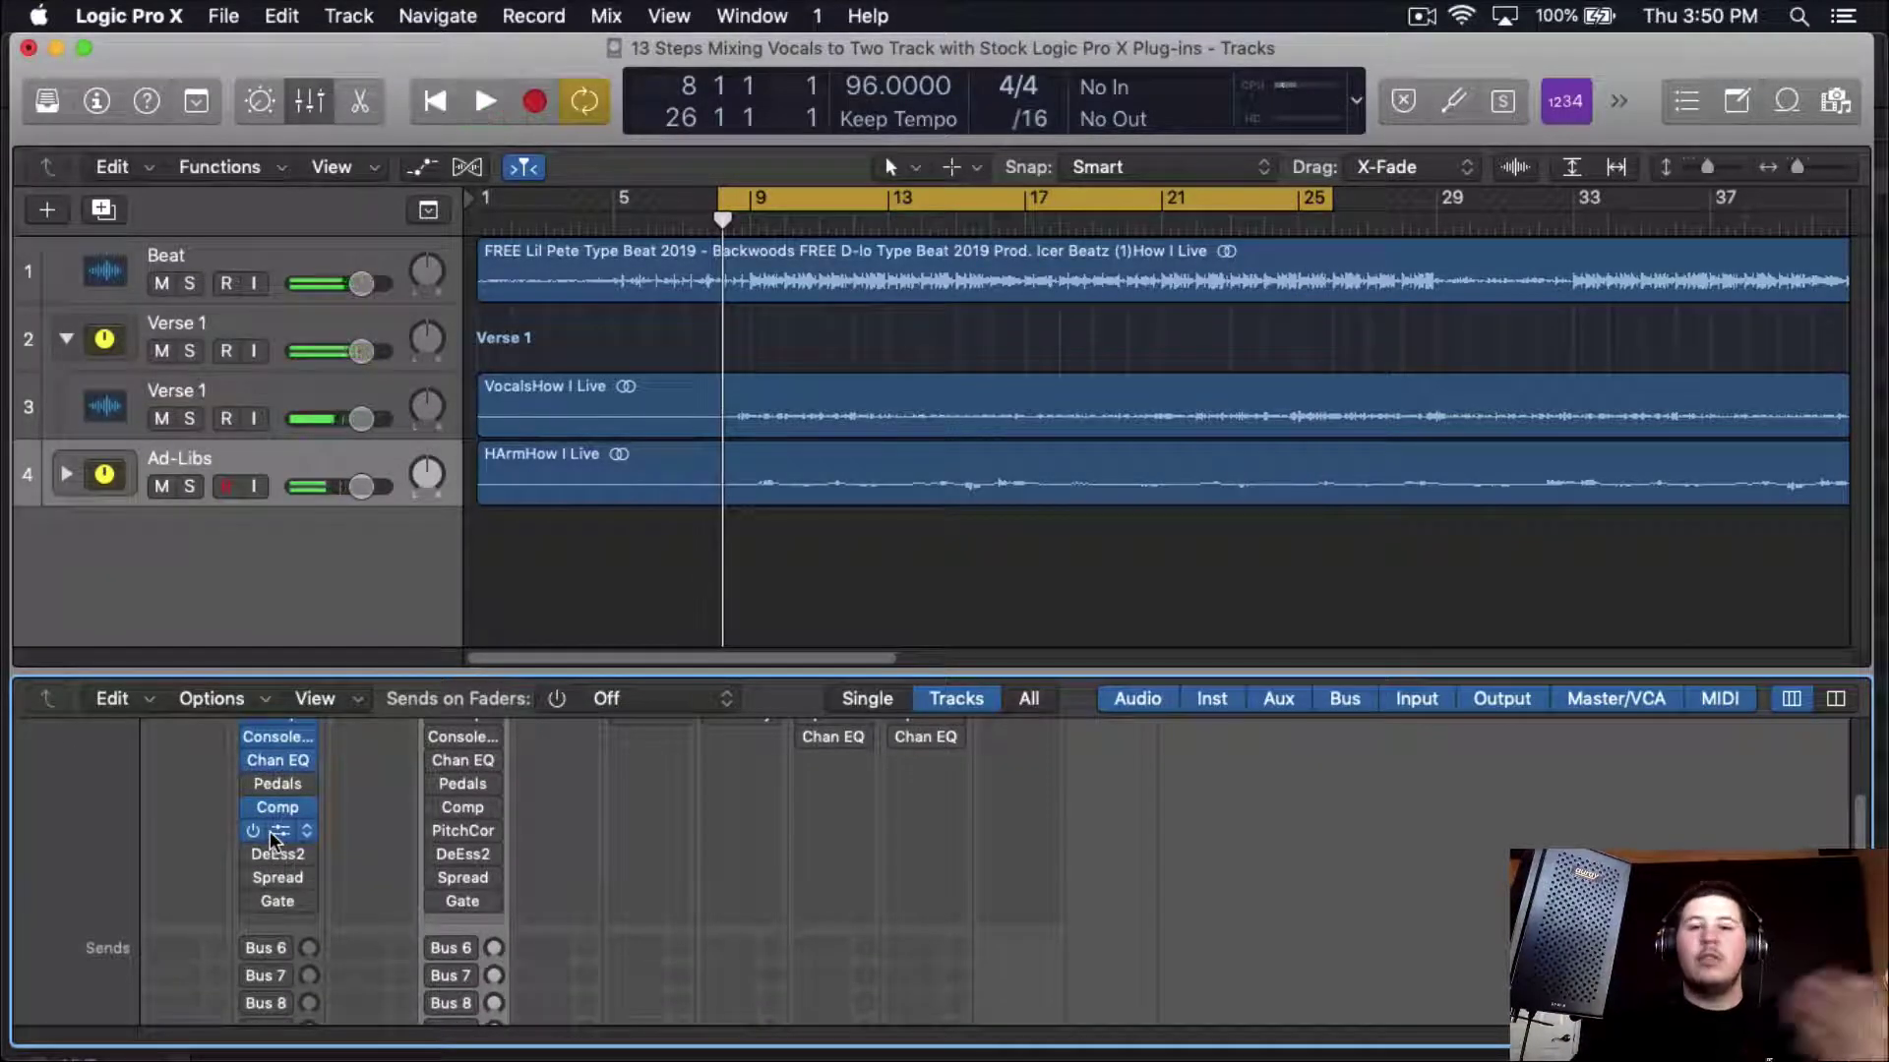
{"action": "left_click", "coordinate": [279, 834]}
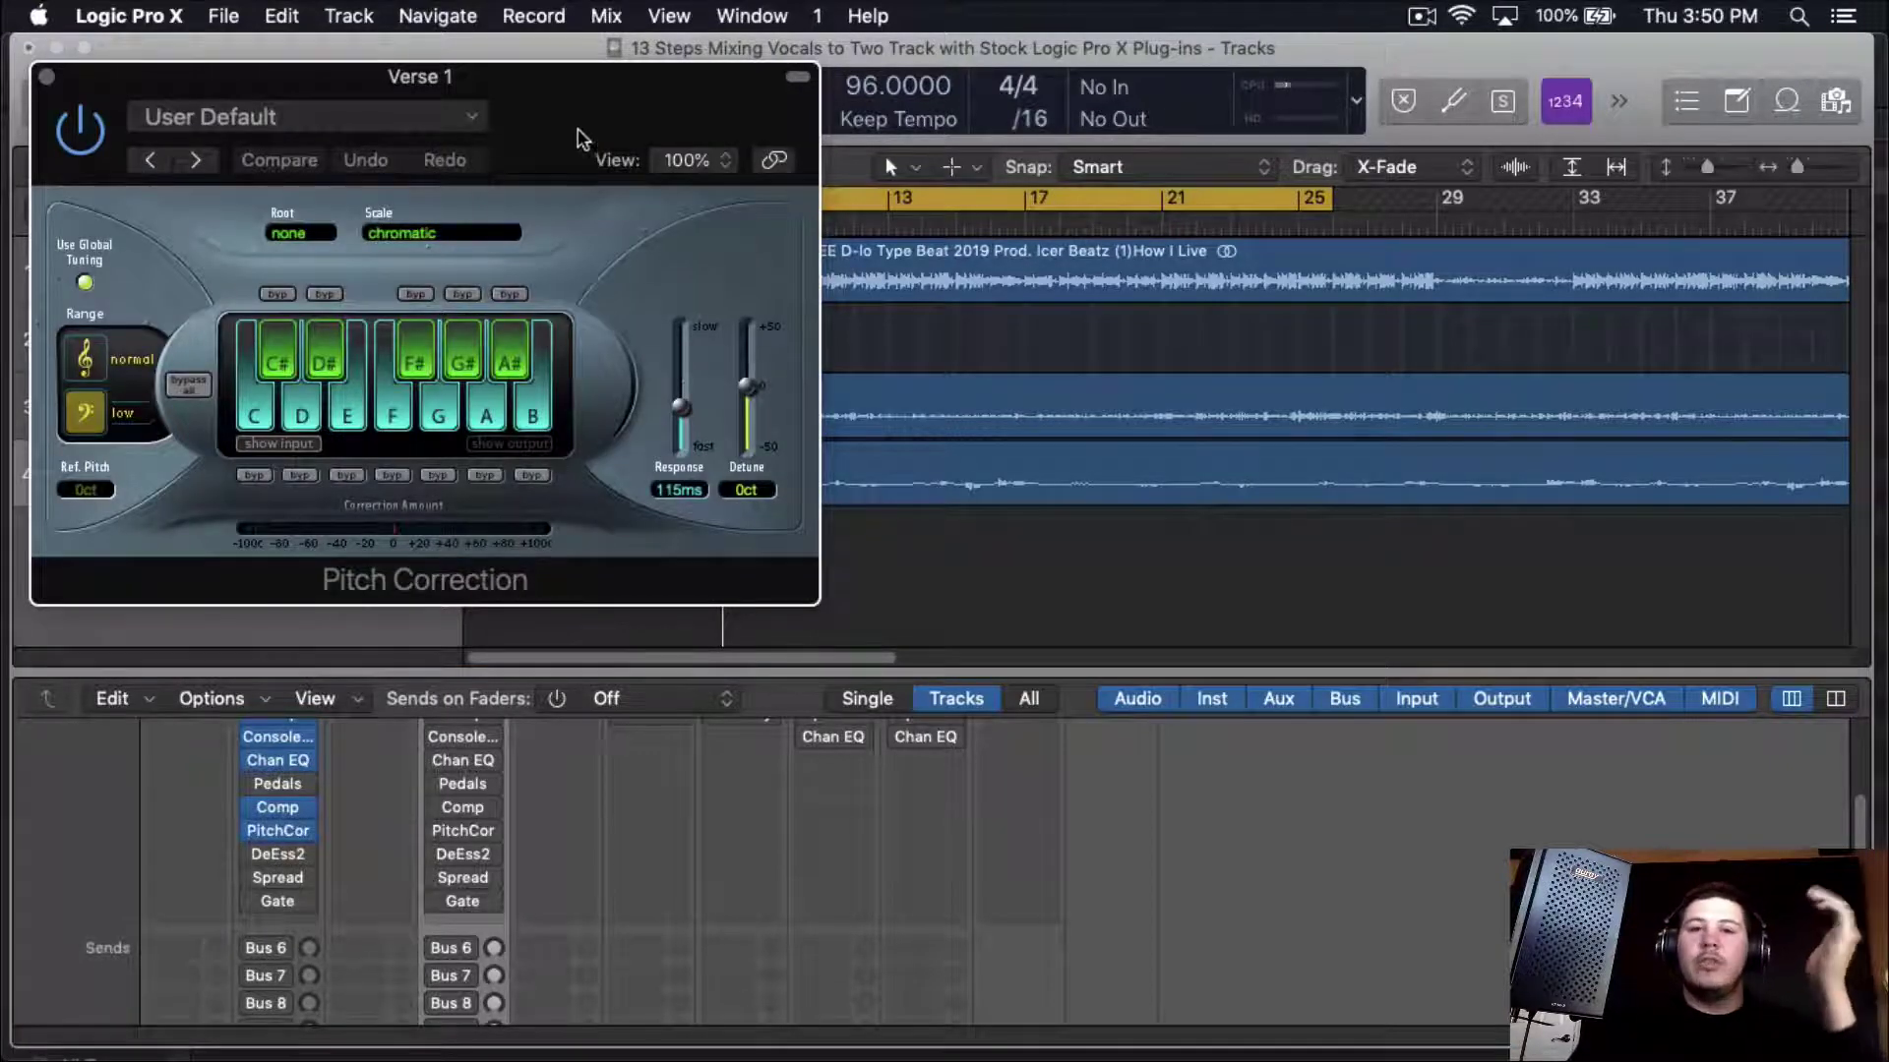
{"action": "left_click_drag", "start_coordinate": [576, 128], "coordinate": [1112, 191]}
{"action": "left_click", "coordinate": [1736, 101]}
{"action": "left_click", "coordinate": [1736, 100]}
{"action": "left_click_drag", "start_coordinate": [1187, 468], "coordinate": [1187, 507]}
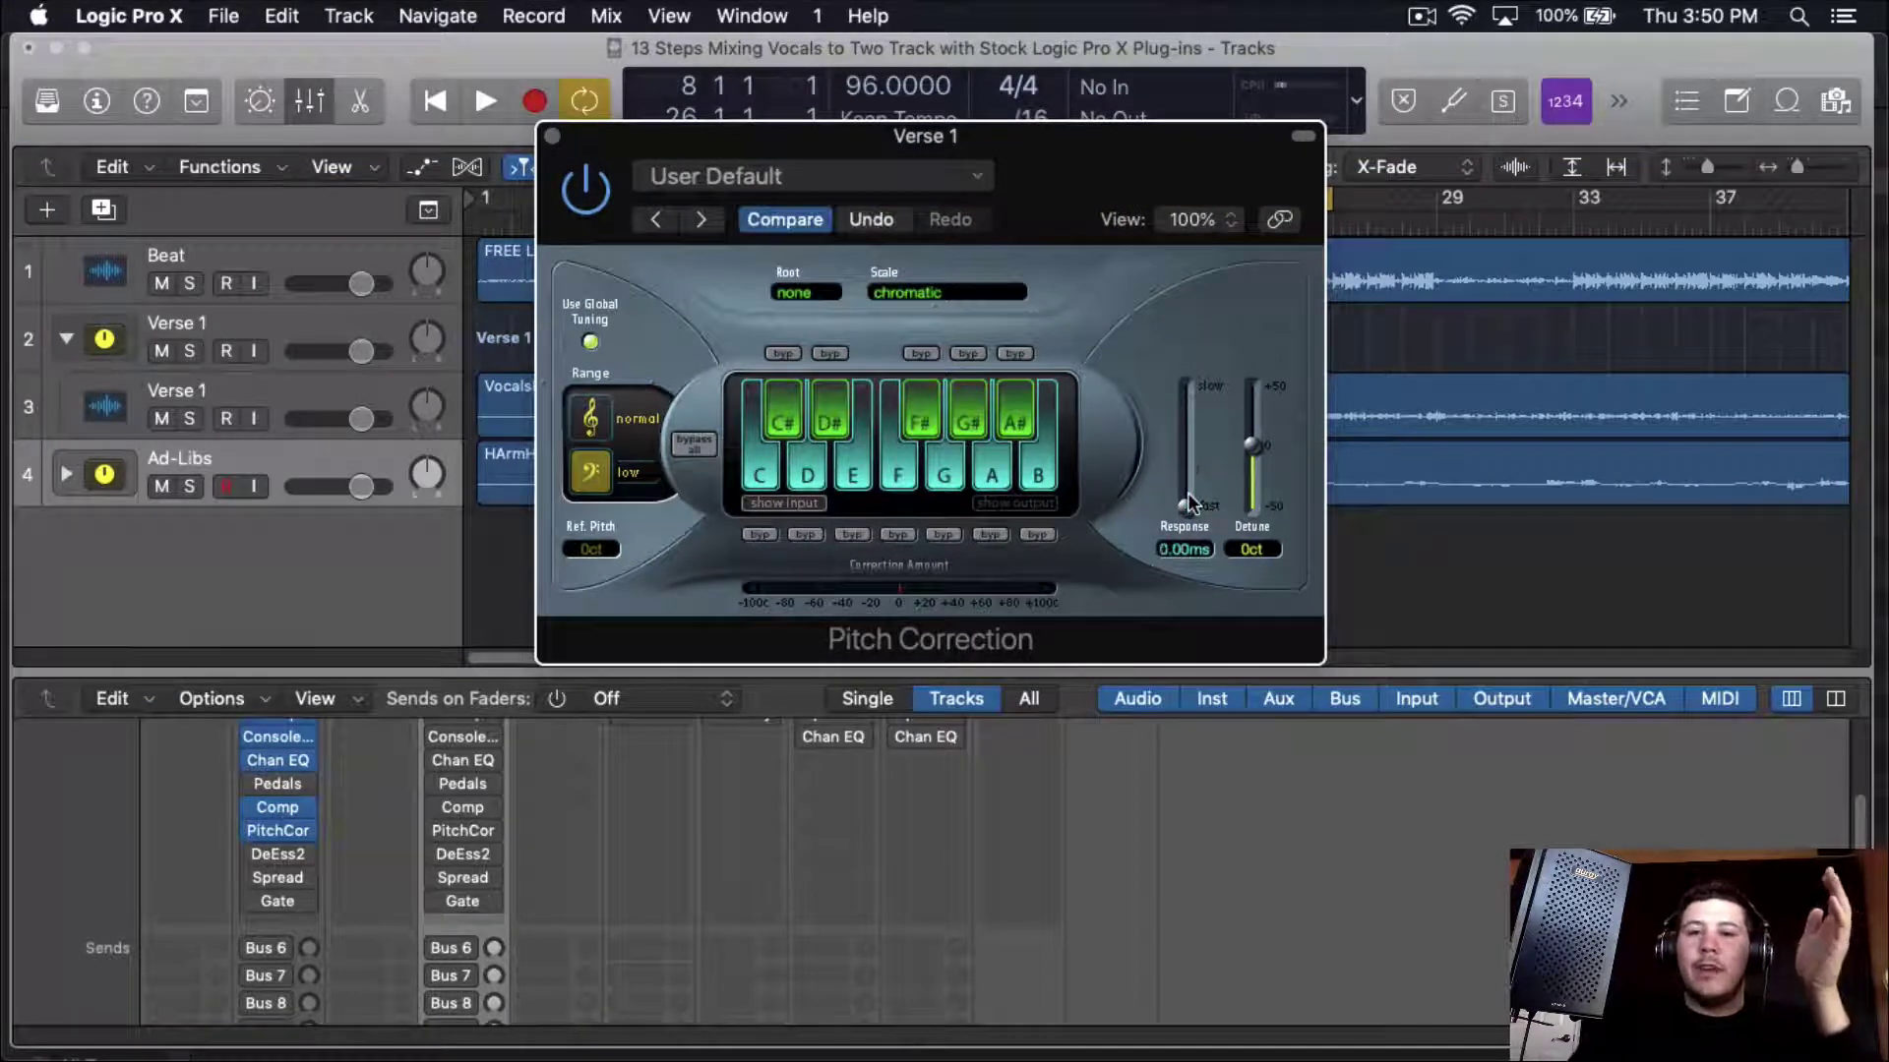
{"action": "left_click", "coordinate": [552, 137]}
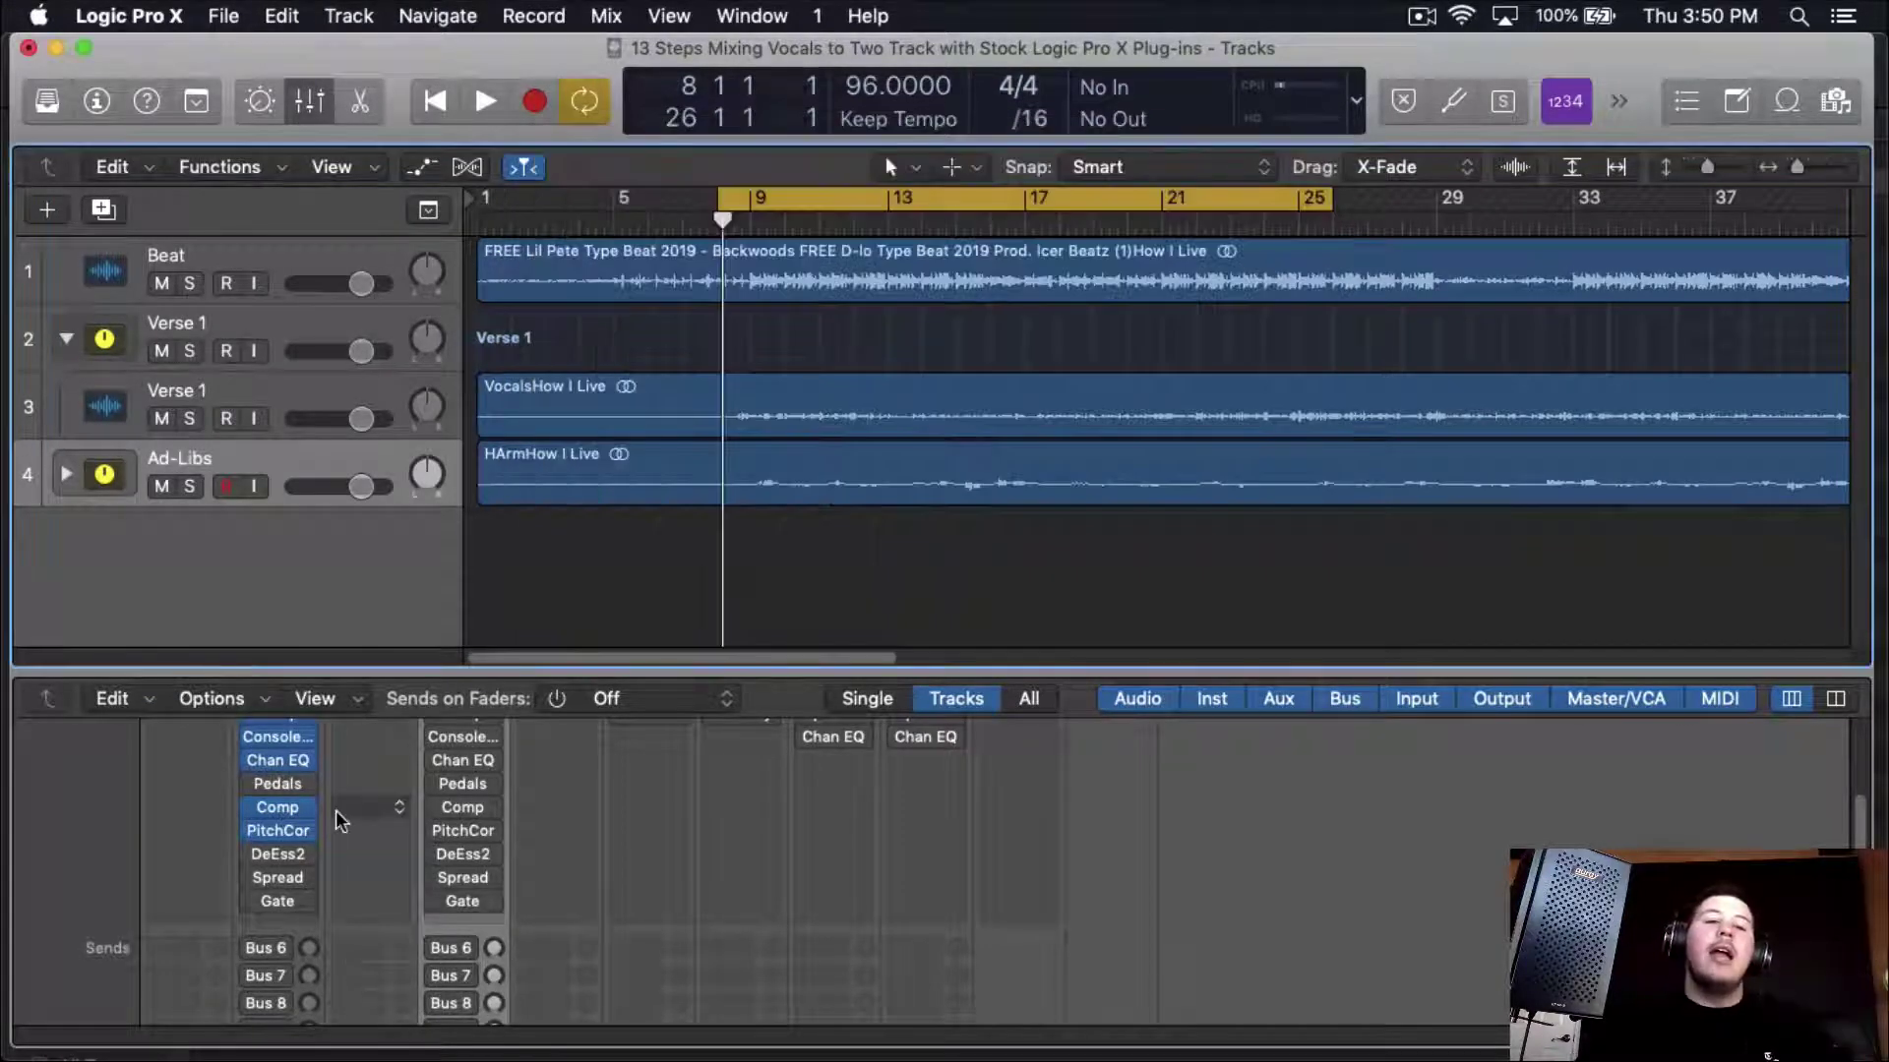
- Consult the project notes on the remaining effects, and turn on the DeEsser 2, Spread and Gate plug-ins on Verse 1
{"action": "scroll", "coordinate": [359, 765], "scroll_direction": "up", "scroll_amount": 1}
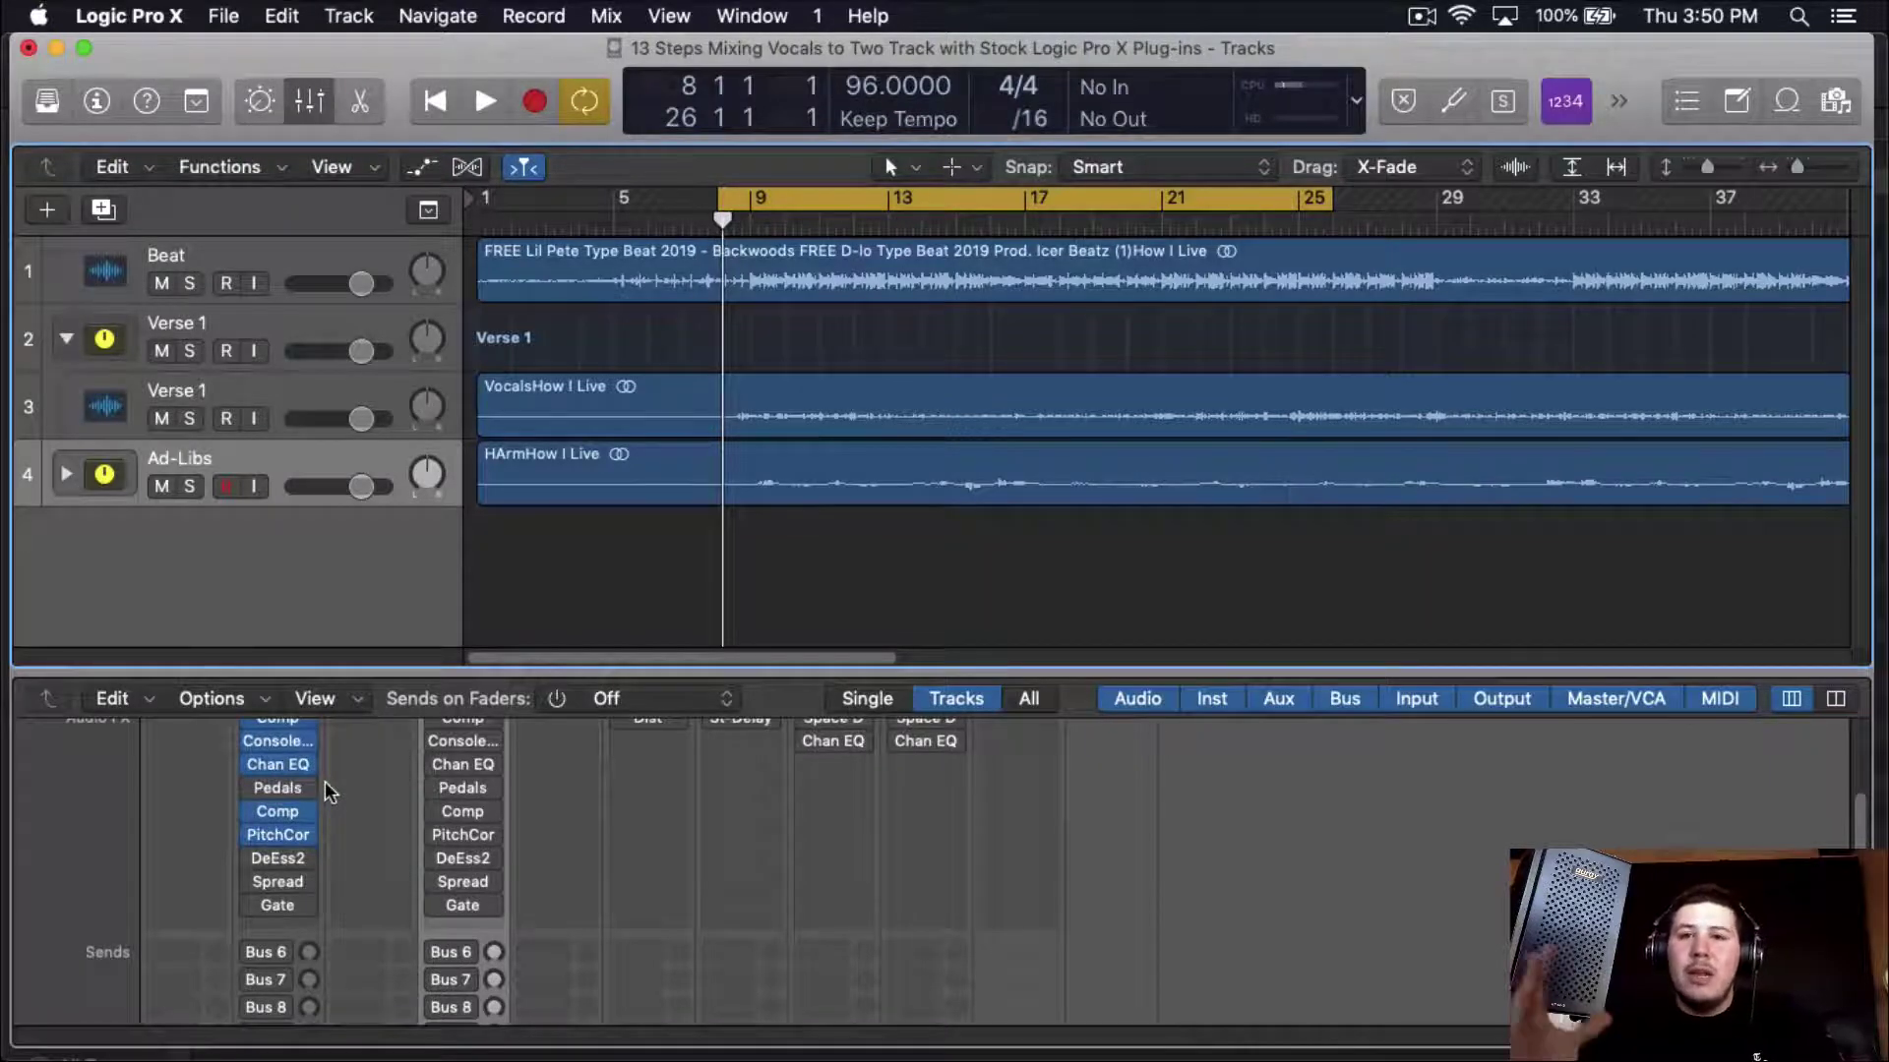
{"action": "left_click", "coordinate": [1736, 100]}
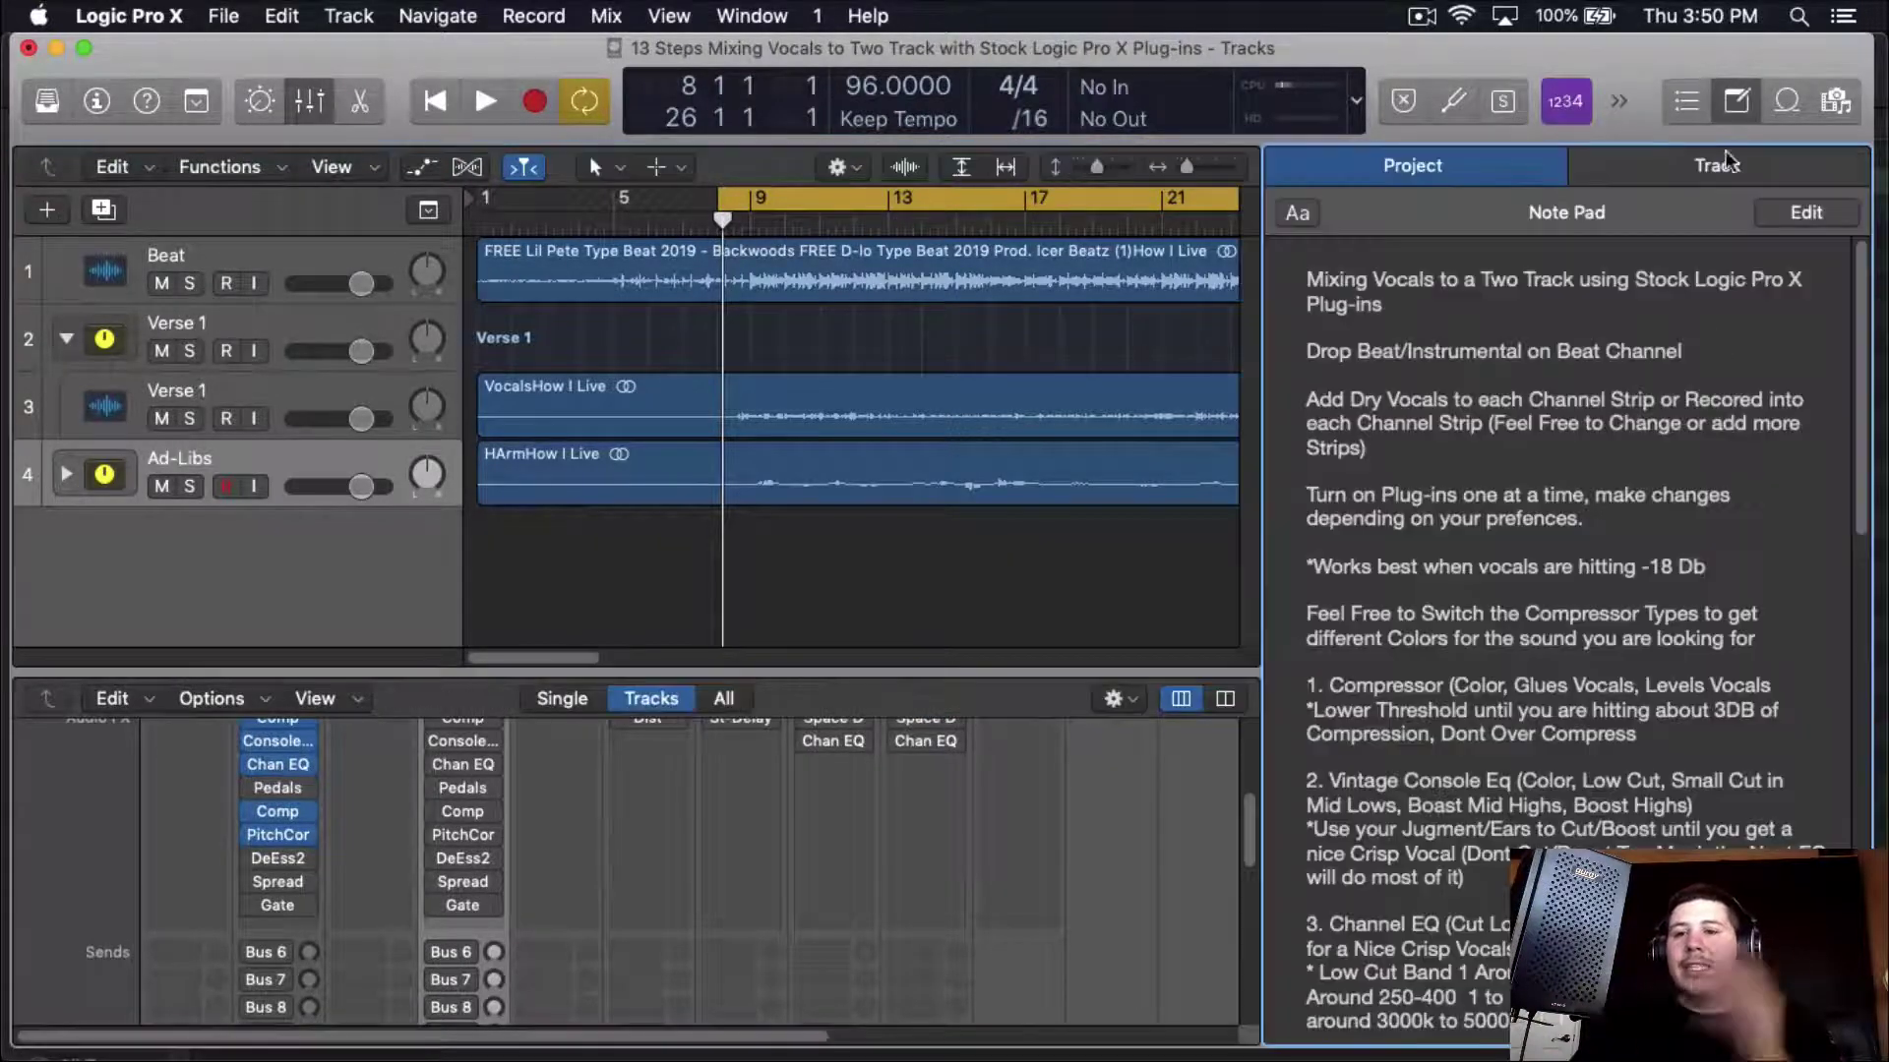
{"action": "scroll", "coordinate": [1677, 654], "scroll_direction": "down", "scroll_amount": 10}
{"action": "scroll", "coordinate": [1677, 654], "scroll_direction": "down", "scroll_amount": 10}
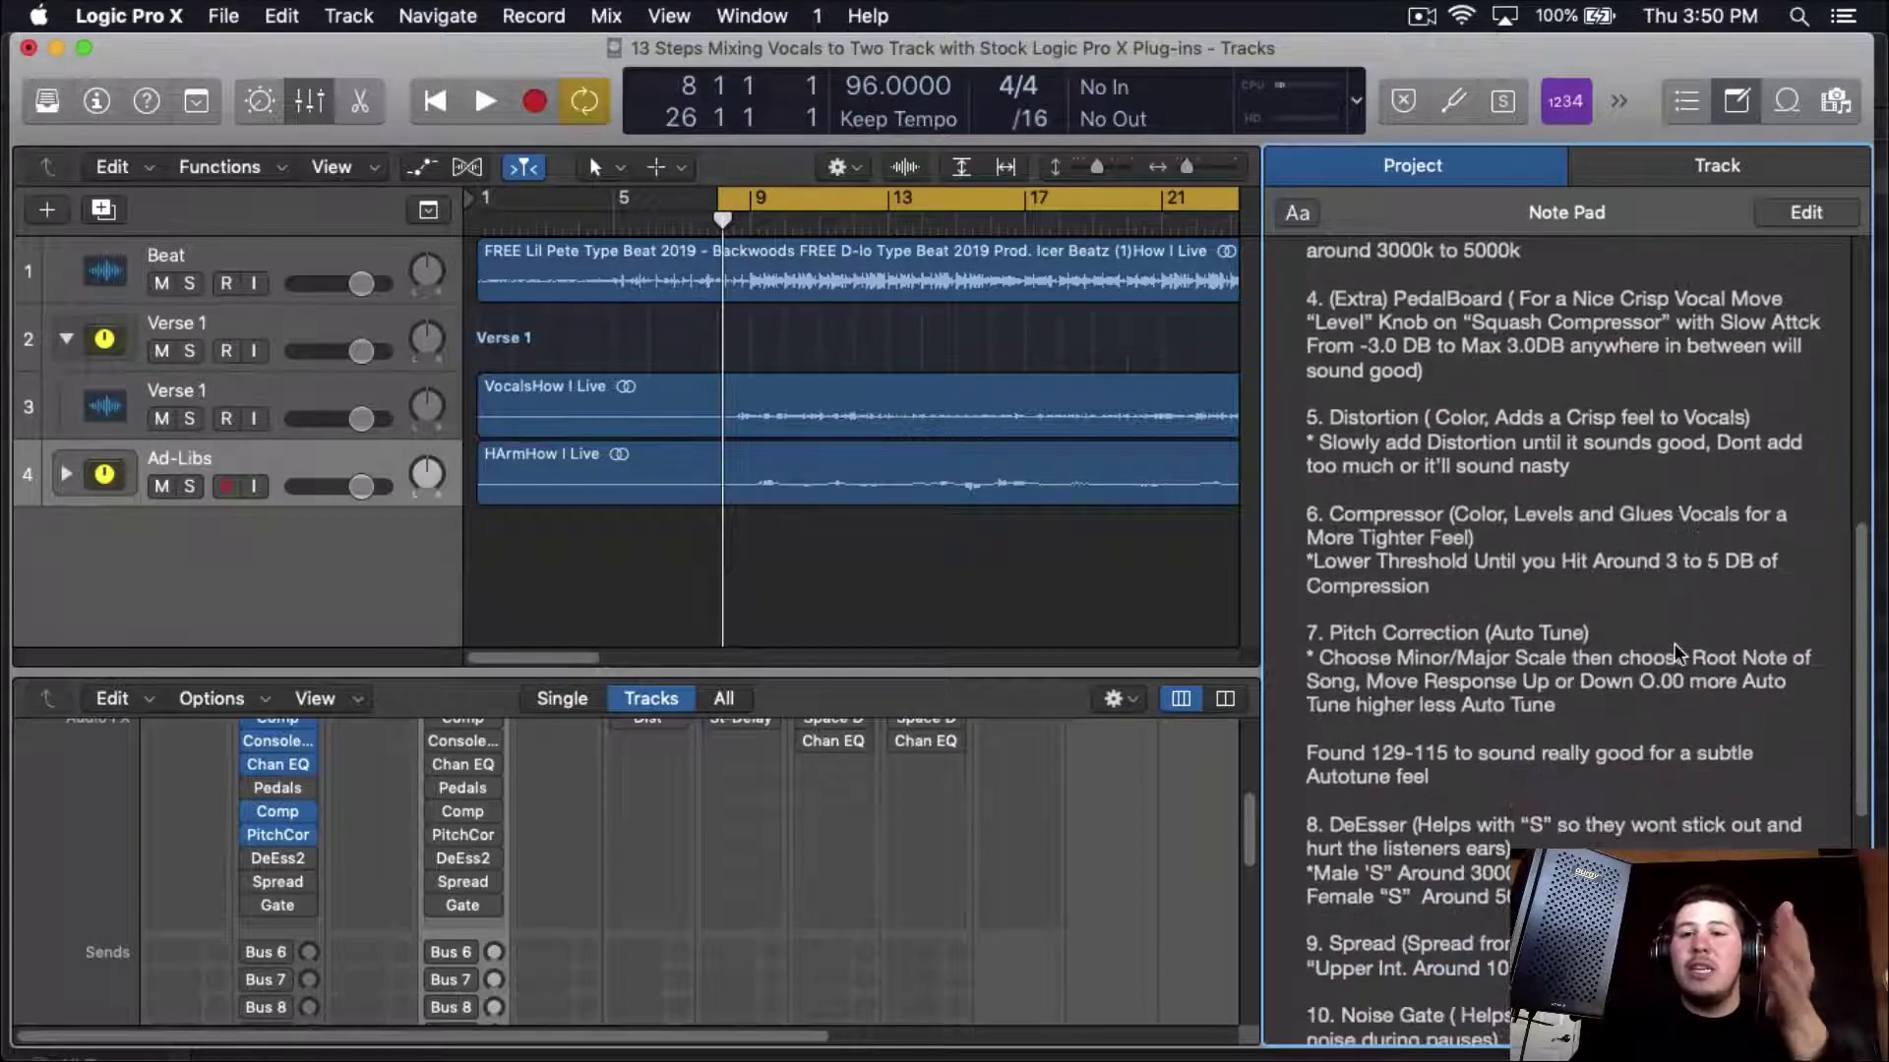
{"action": "left_click_drag", "start_coordinate": [252, 859], "coordinate": [253, 910]}
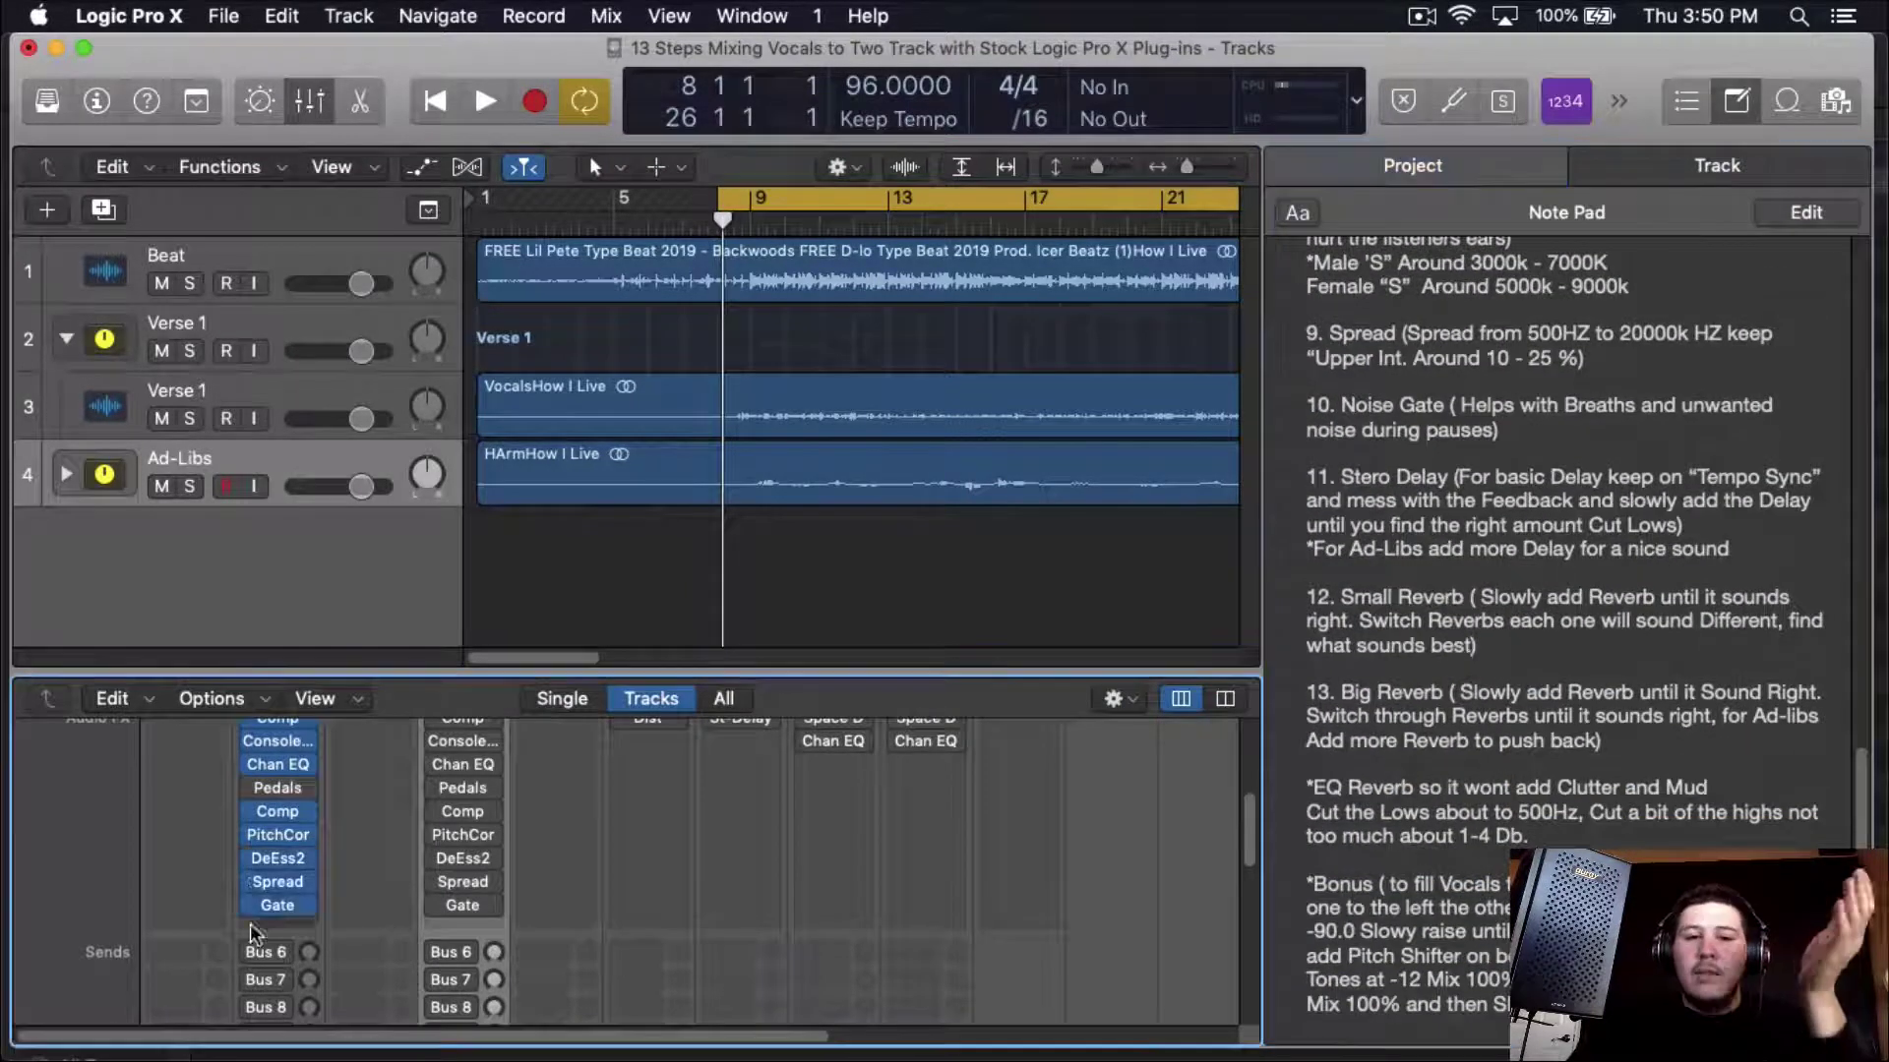
- Open Verse 1's DeEsser 2 and set its threshold to -21.3 dB during playback
{"action": "left_click", "coordinate": [278, 853]}
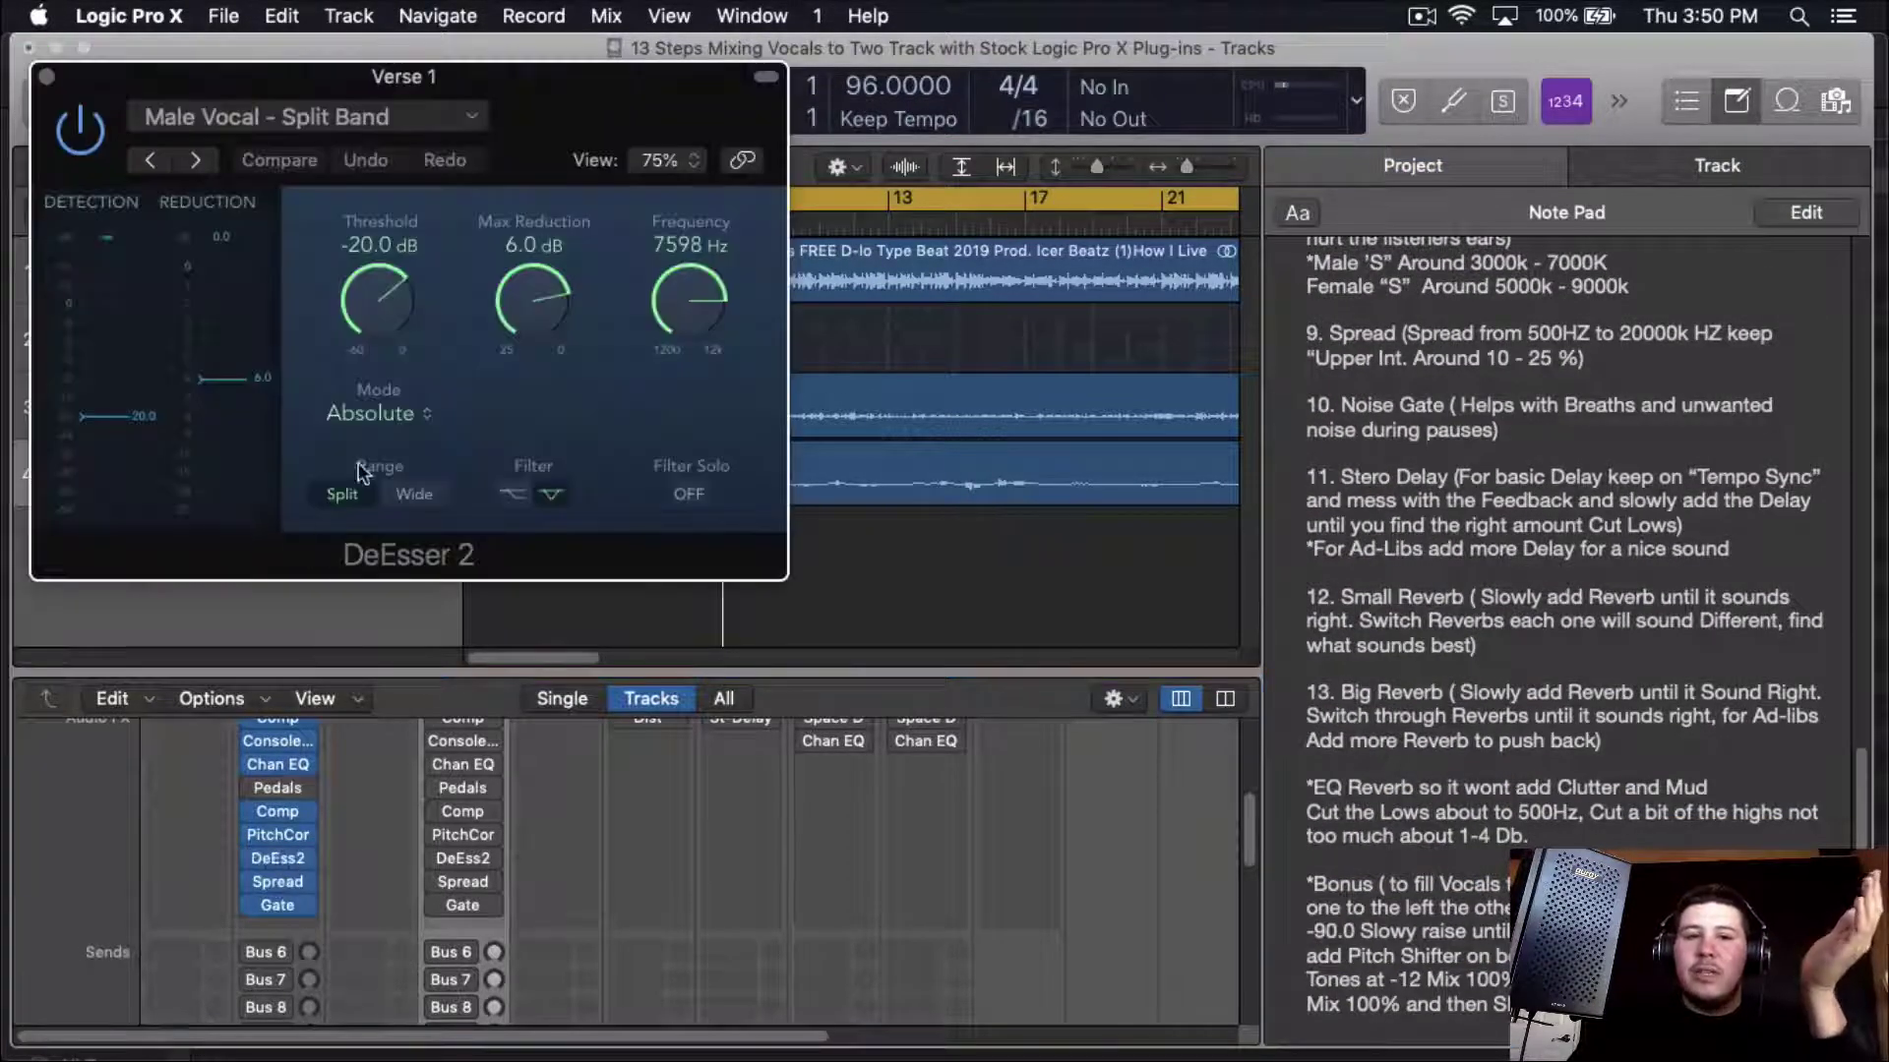
{"action": "key", "text": "space"}
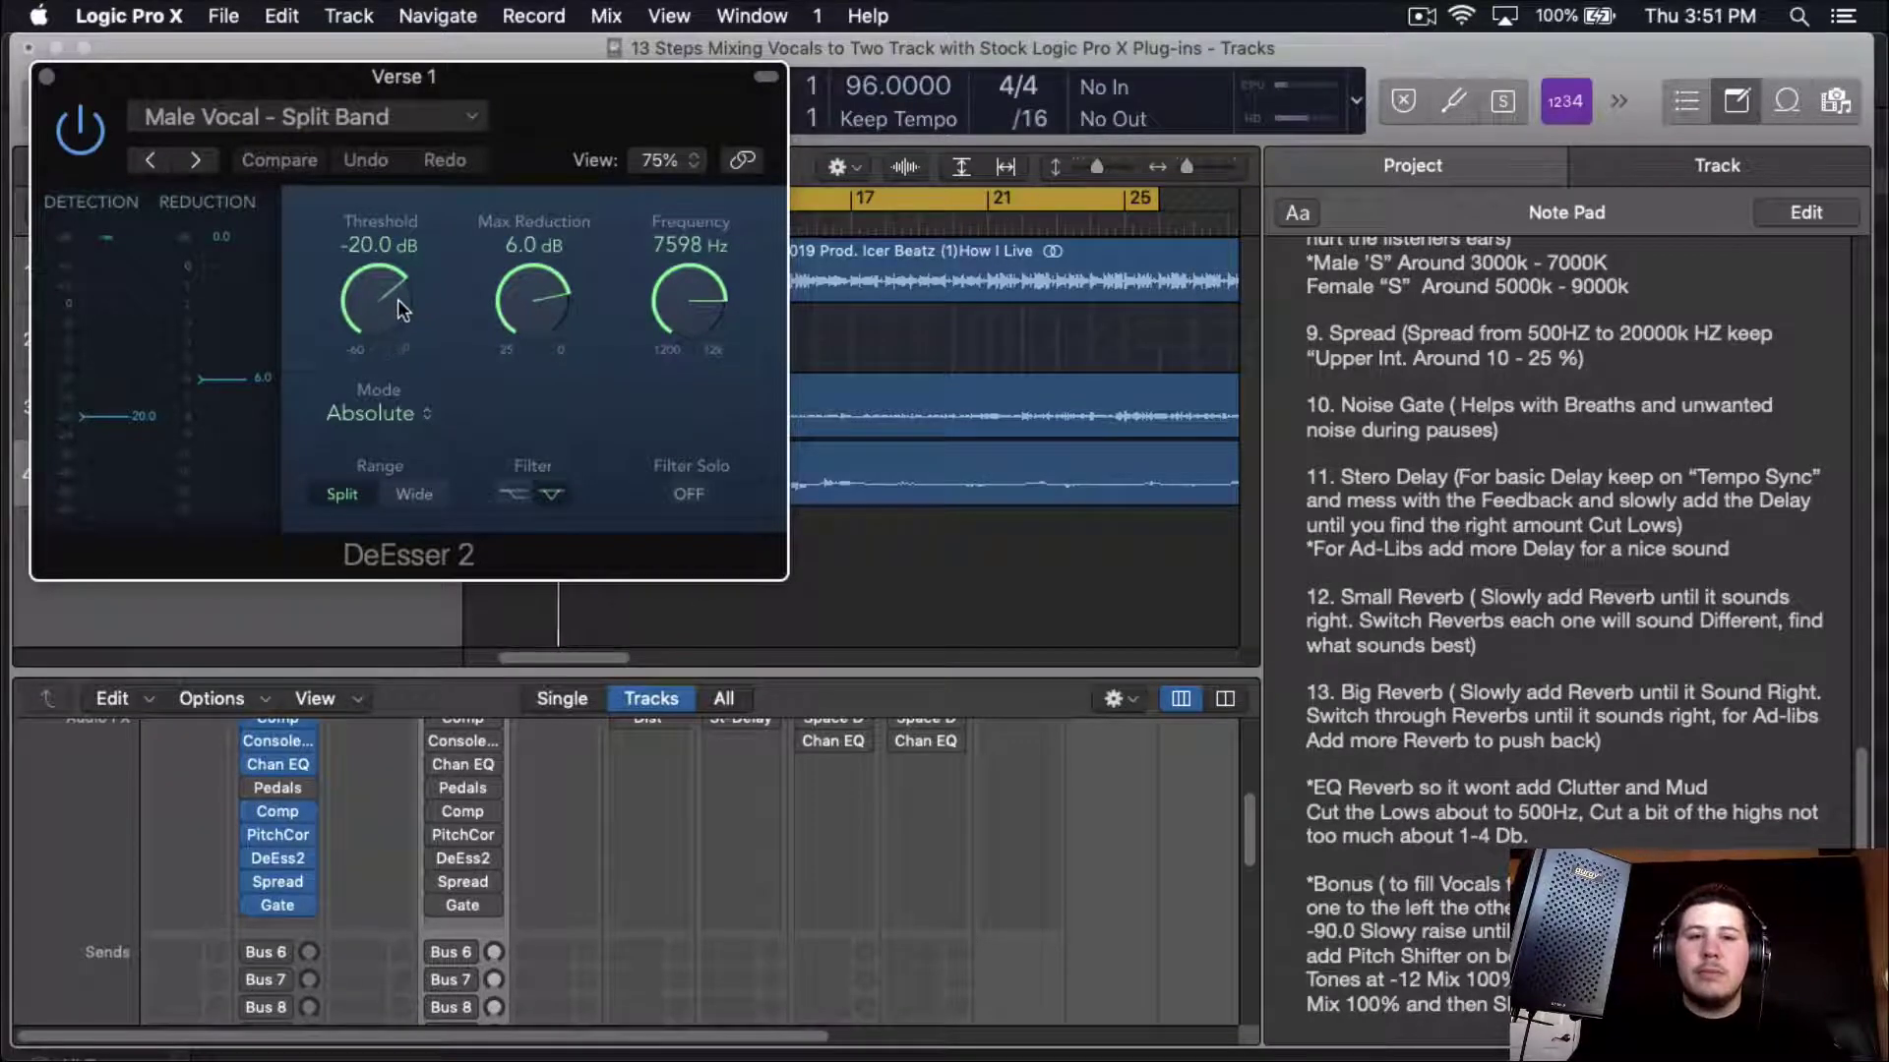
{"action": "left_click_drag", "start_coordinate": [393, 303], "coordinate": [393, 311]}
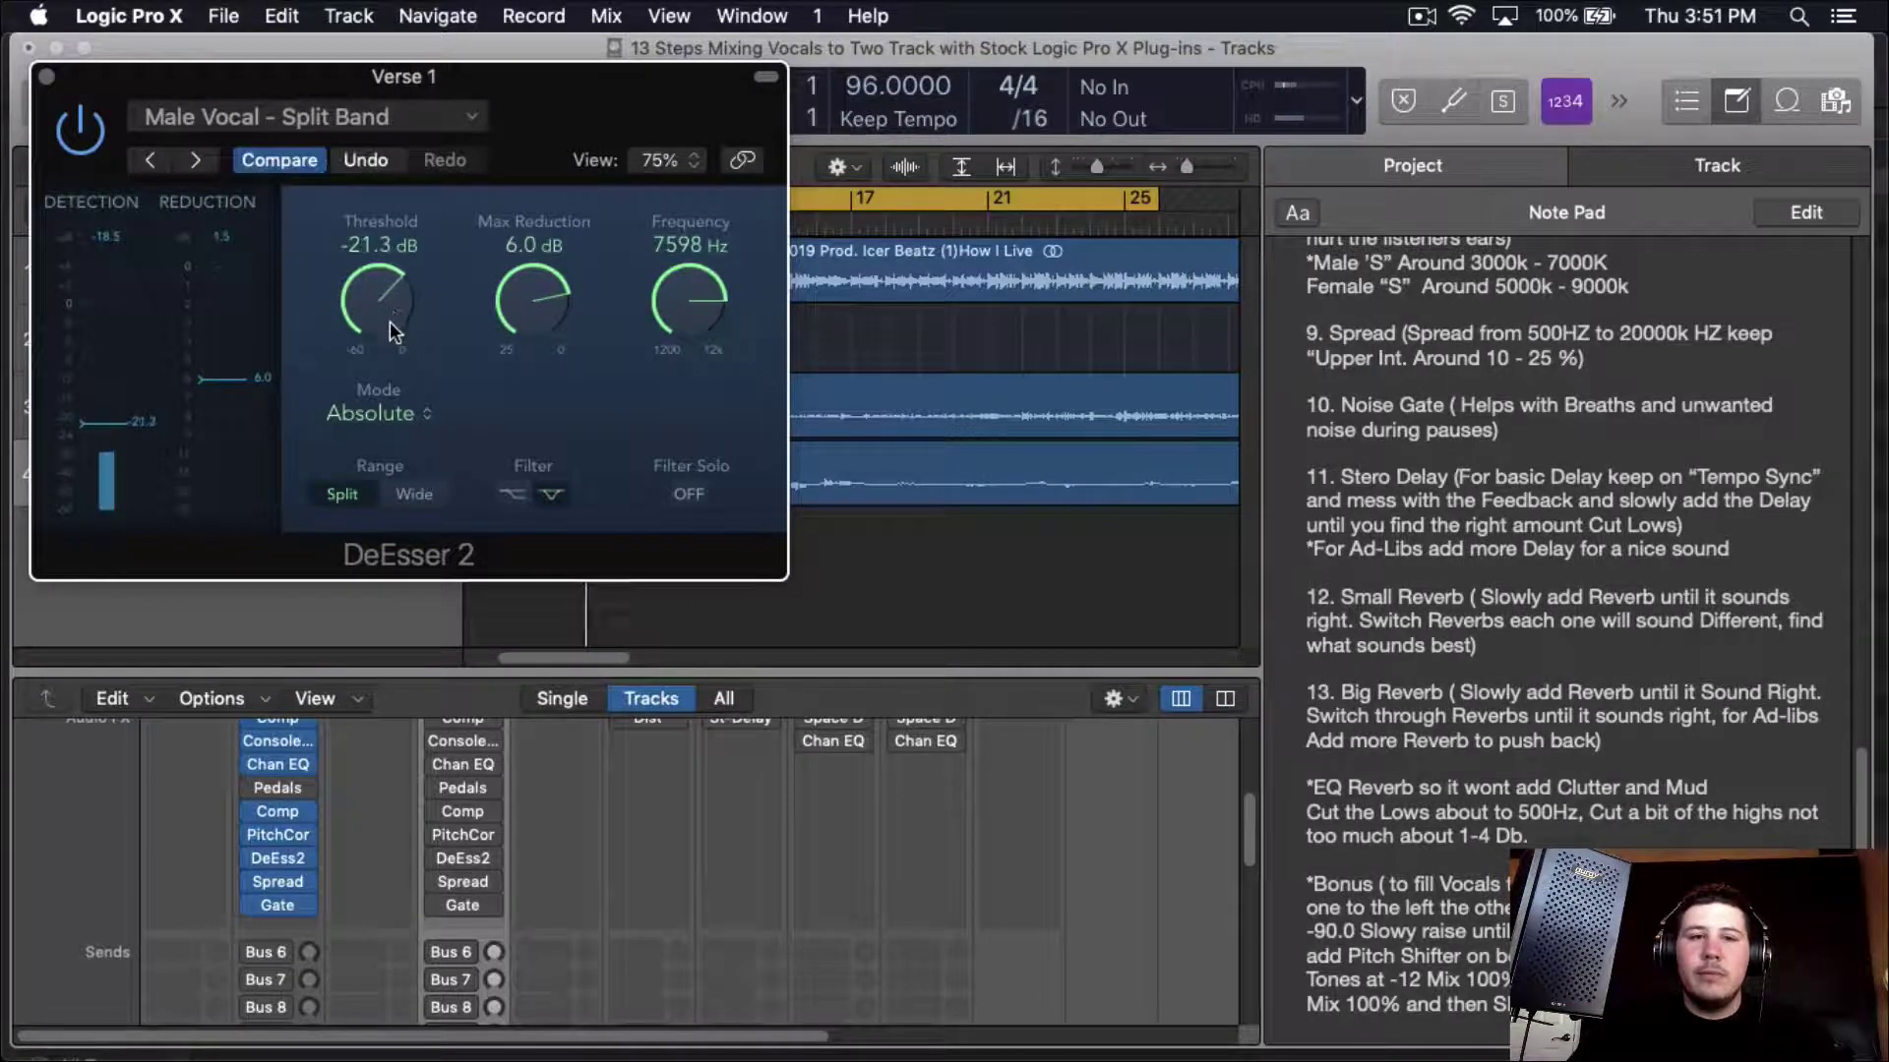
- Review Verse 1's Stereo Spread settings against the project notes, check the Noise Gate, and close the open plug-in windows
{"action": "left_click", "coordinate": [278, 881]}
{"action": "left_click_drag", "start_coordinate": [652, 134], "coordinate": [967, 161]}
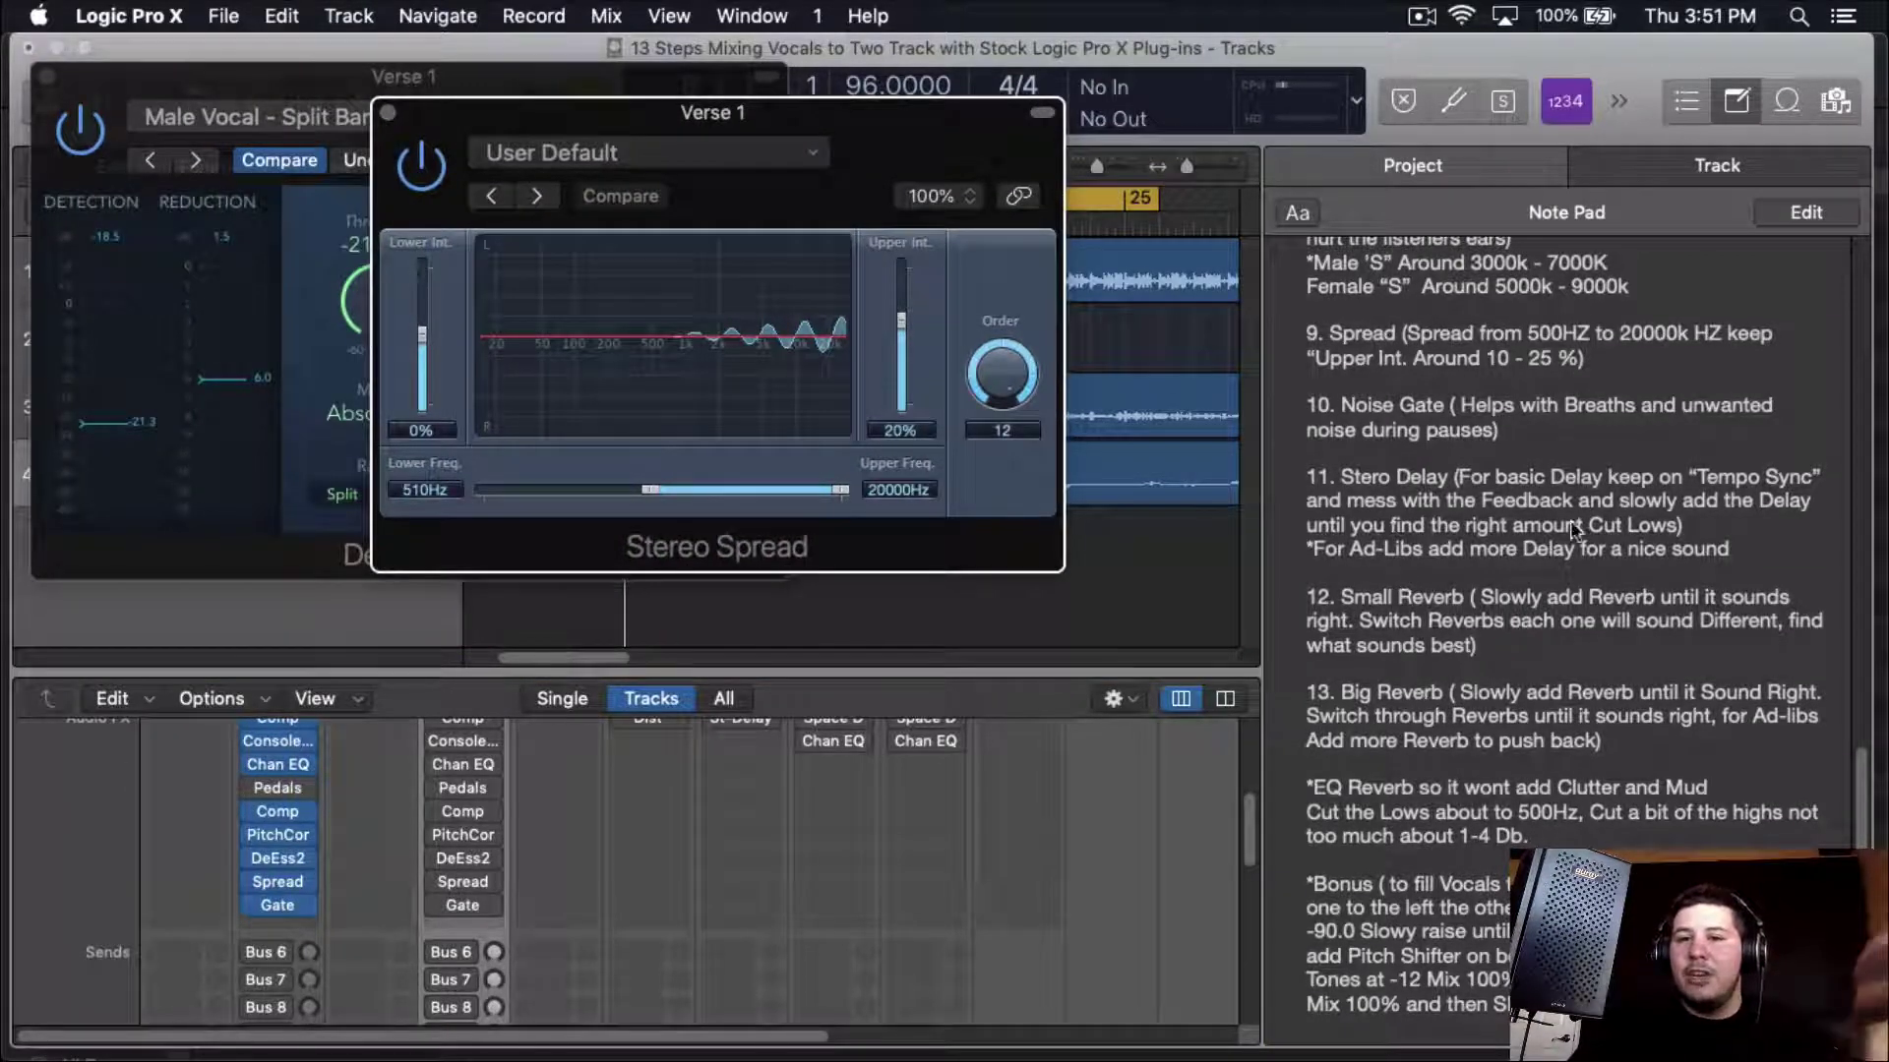
{"action": "scroll", "coordinate": [1572, 530], "scroll_direction": "up", "scroll_amount": 3}
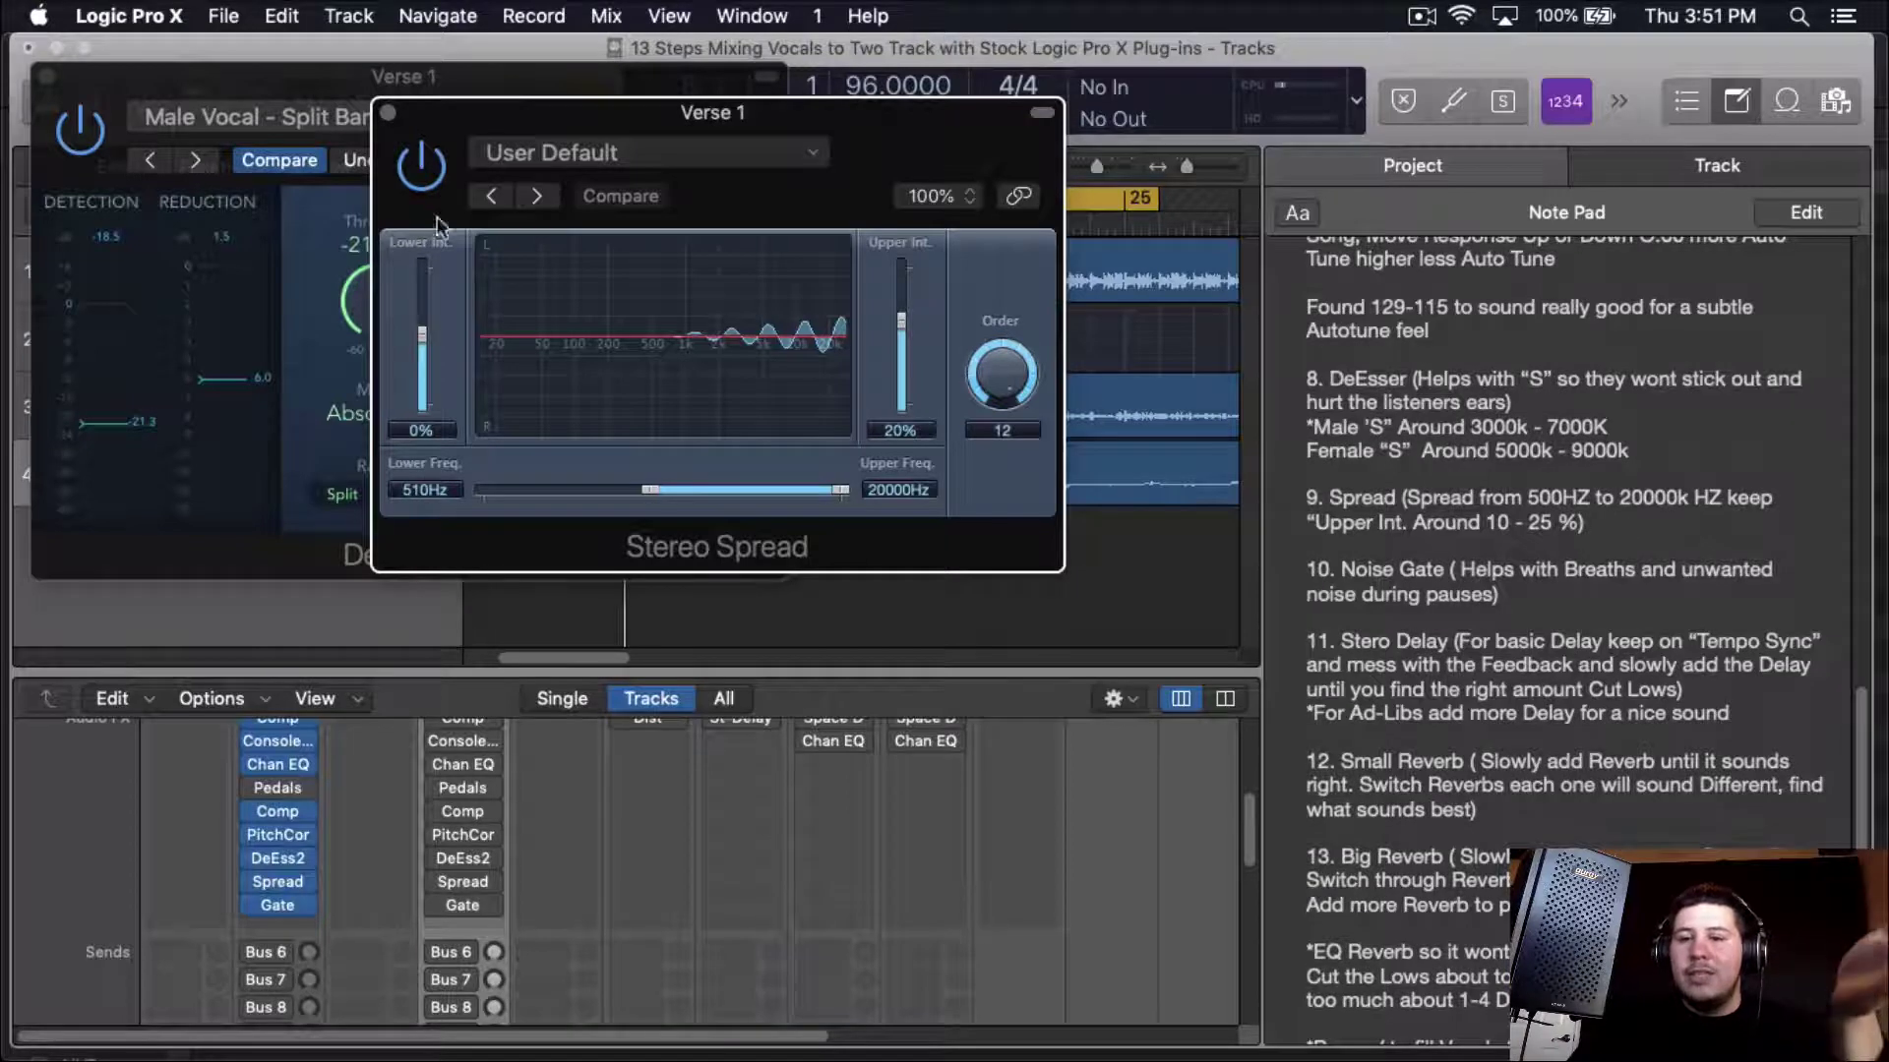
{"action": "left_click", "coordinate": [388, 114]}
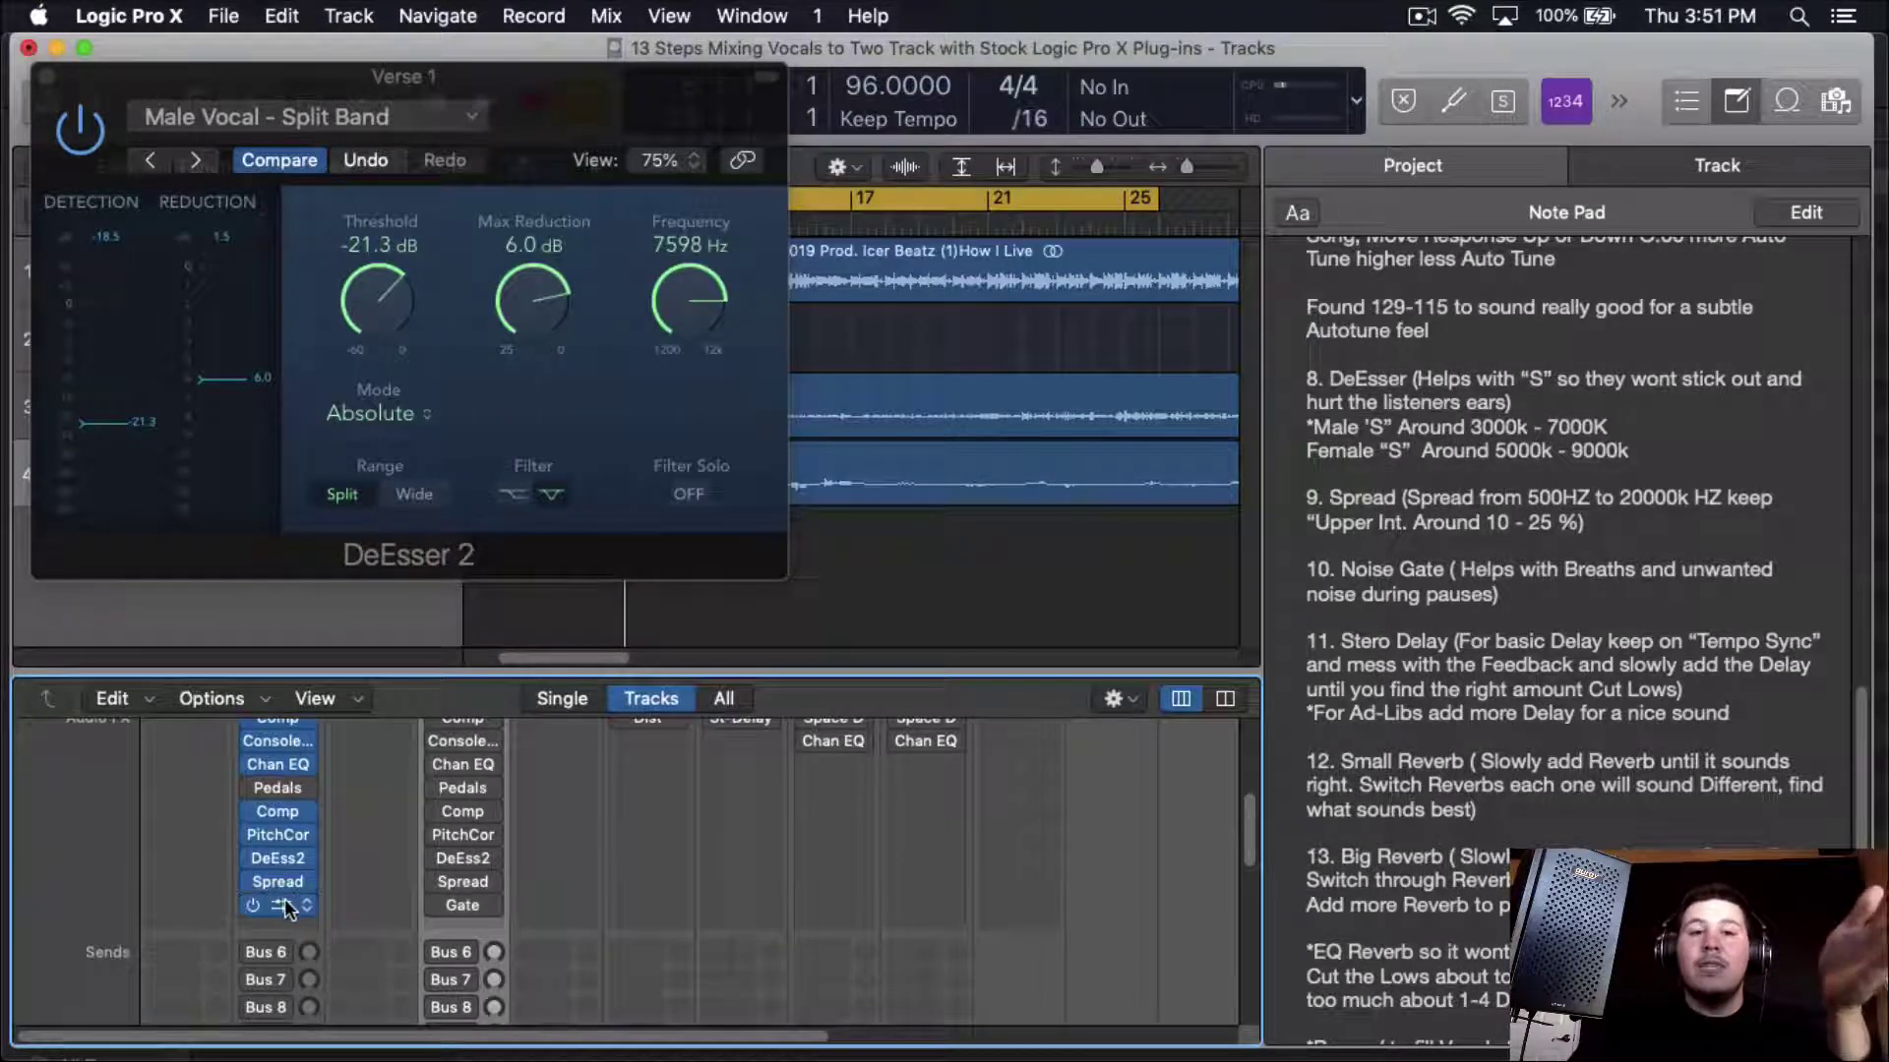
{"action": "left_click", "coordinate": [285, 904]}
{"action": "left_click", "coordinate": [78, 102]}
{"action": "left_click", "coordinate": [47, 77]}
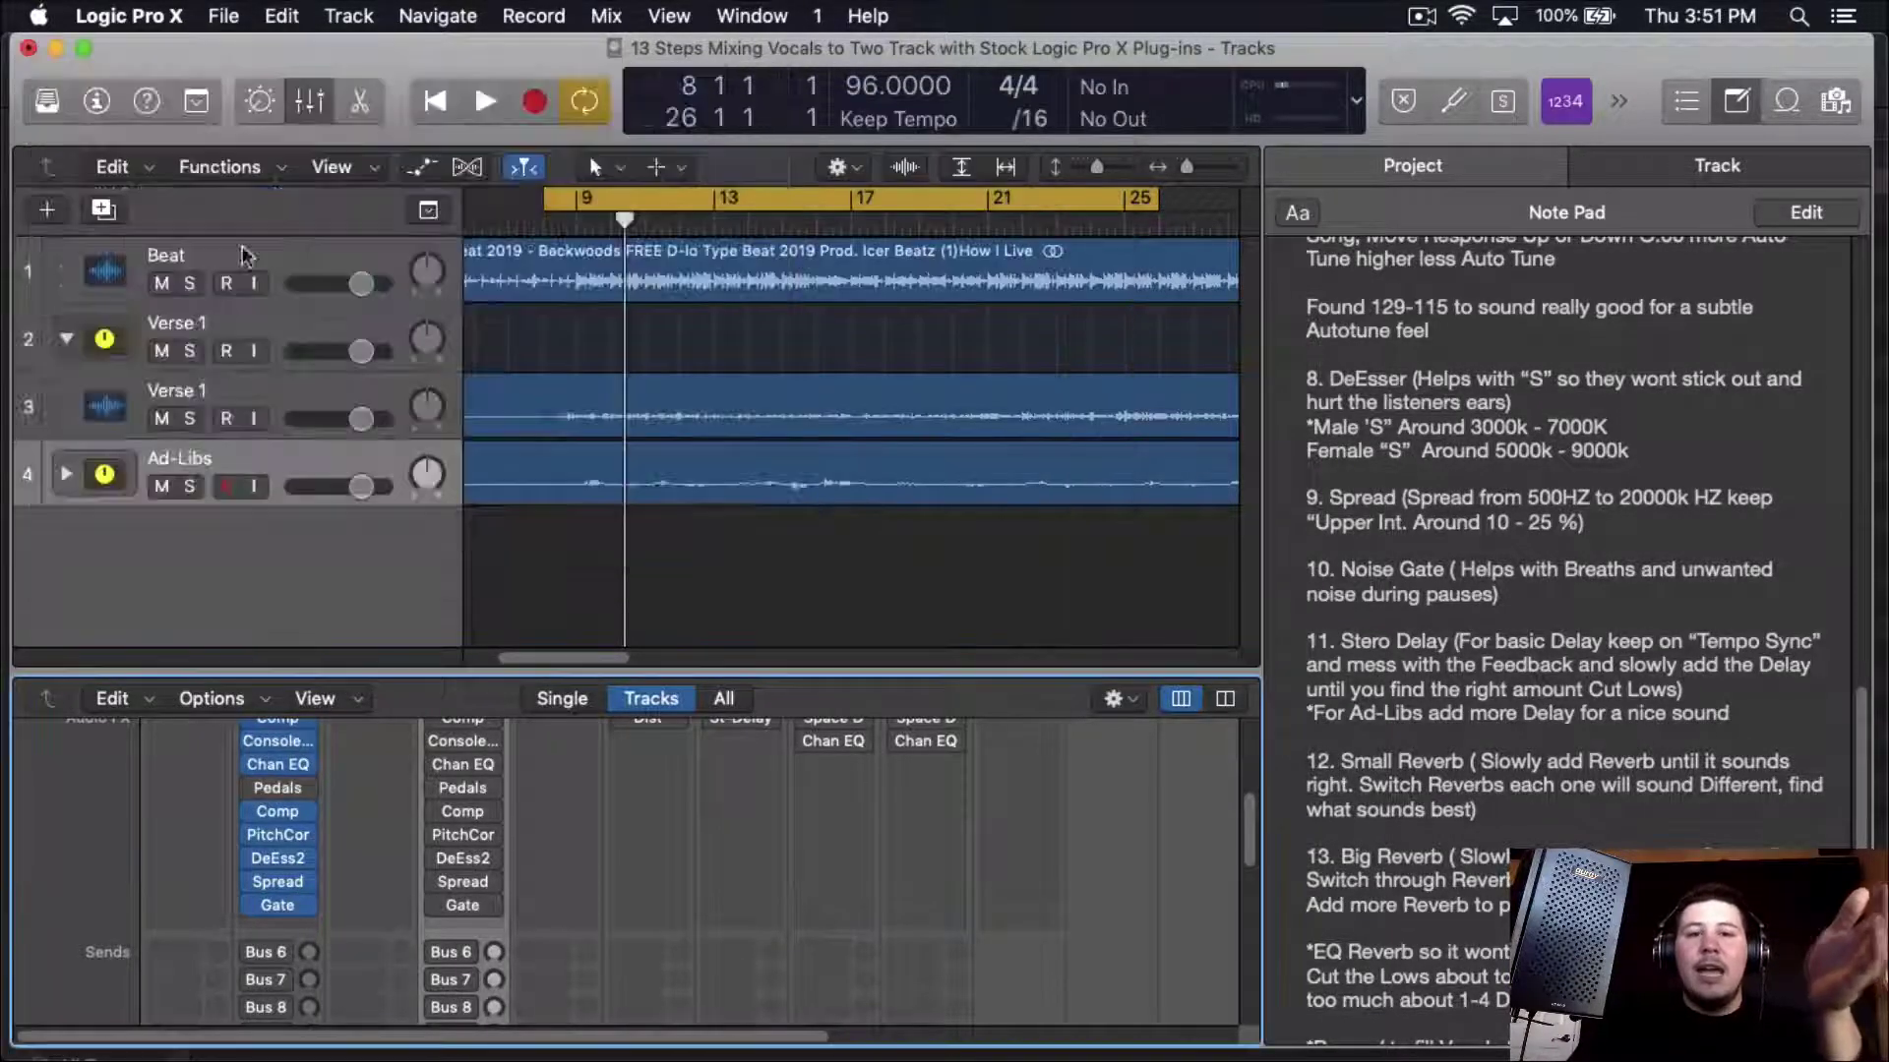
- Insert the Softube Saturation Knob below the Distortion plug-in on the Bus 6 channel
{"action": "scroll", "coordinate": [674, 843], "scroll_direction": "up", "scroll_amount": 2}
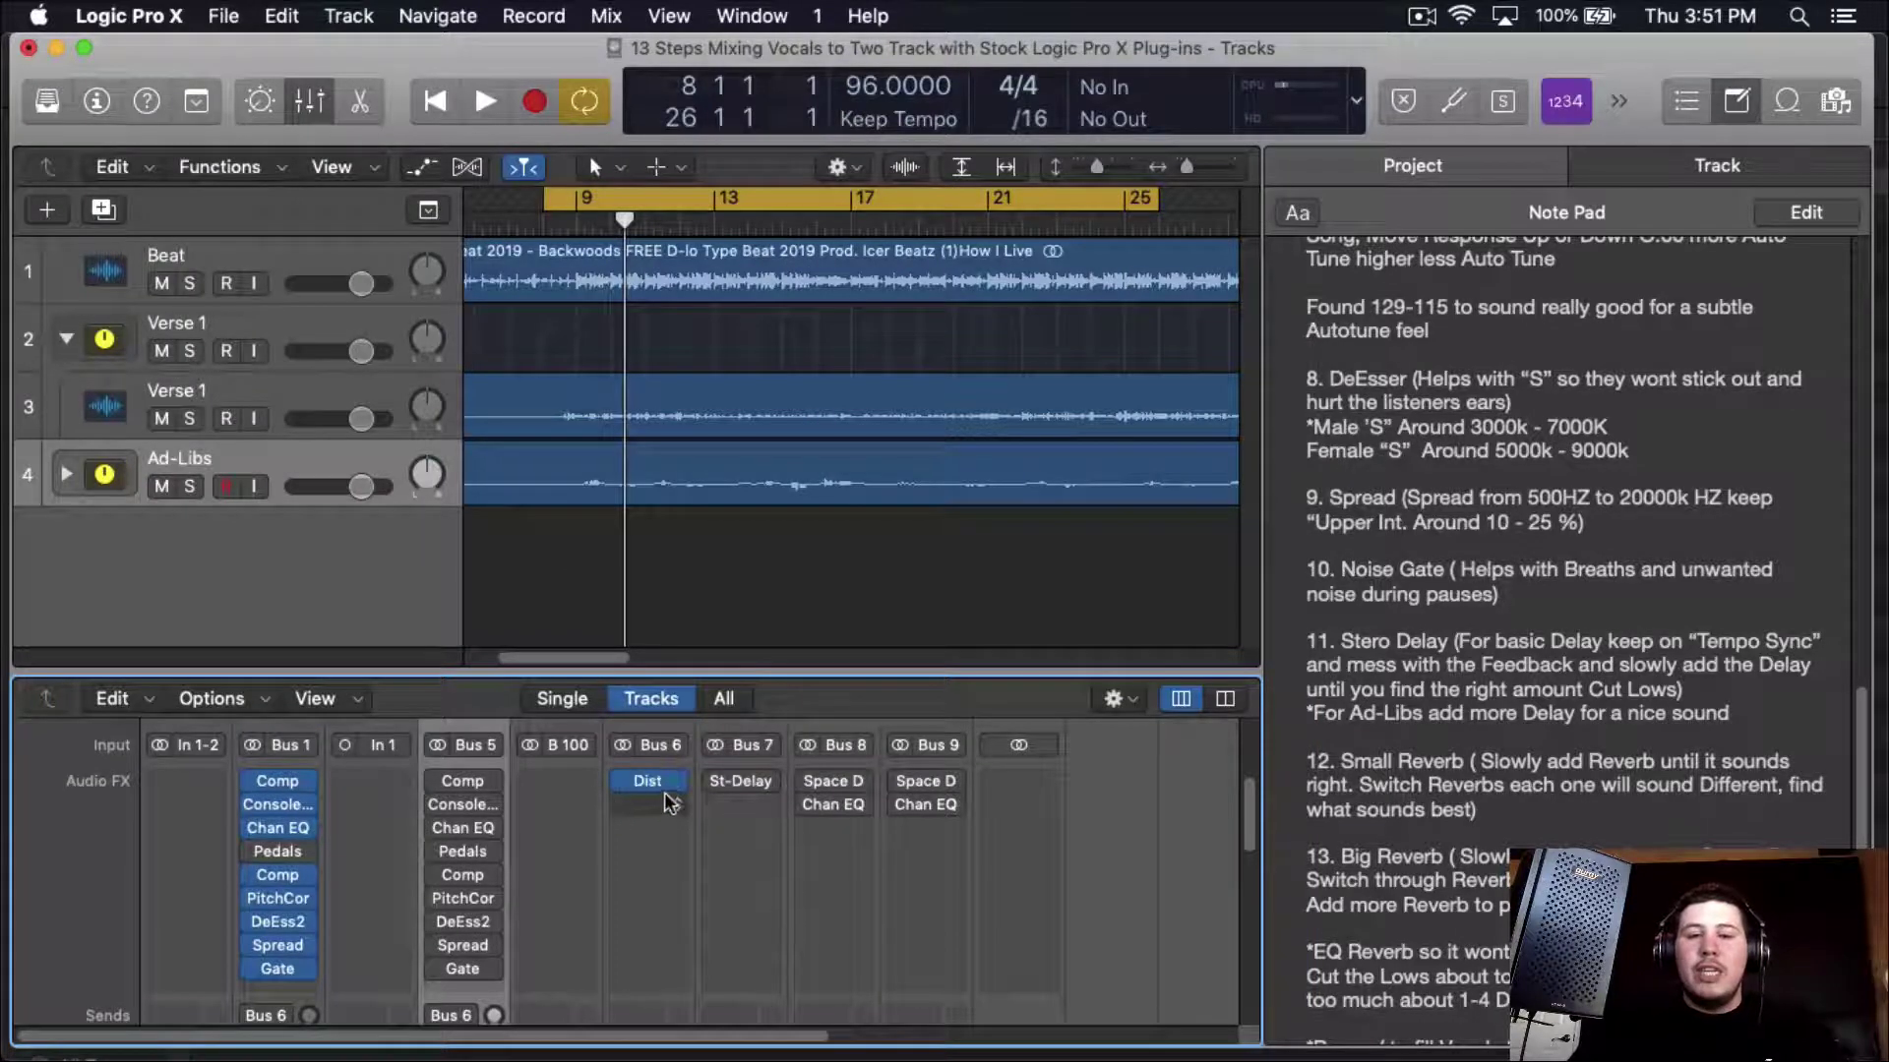
{"action": "left_click", "coordinate": [669, 802]}
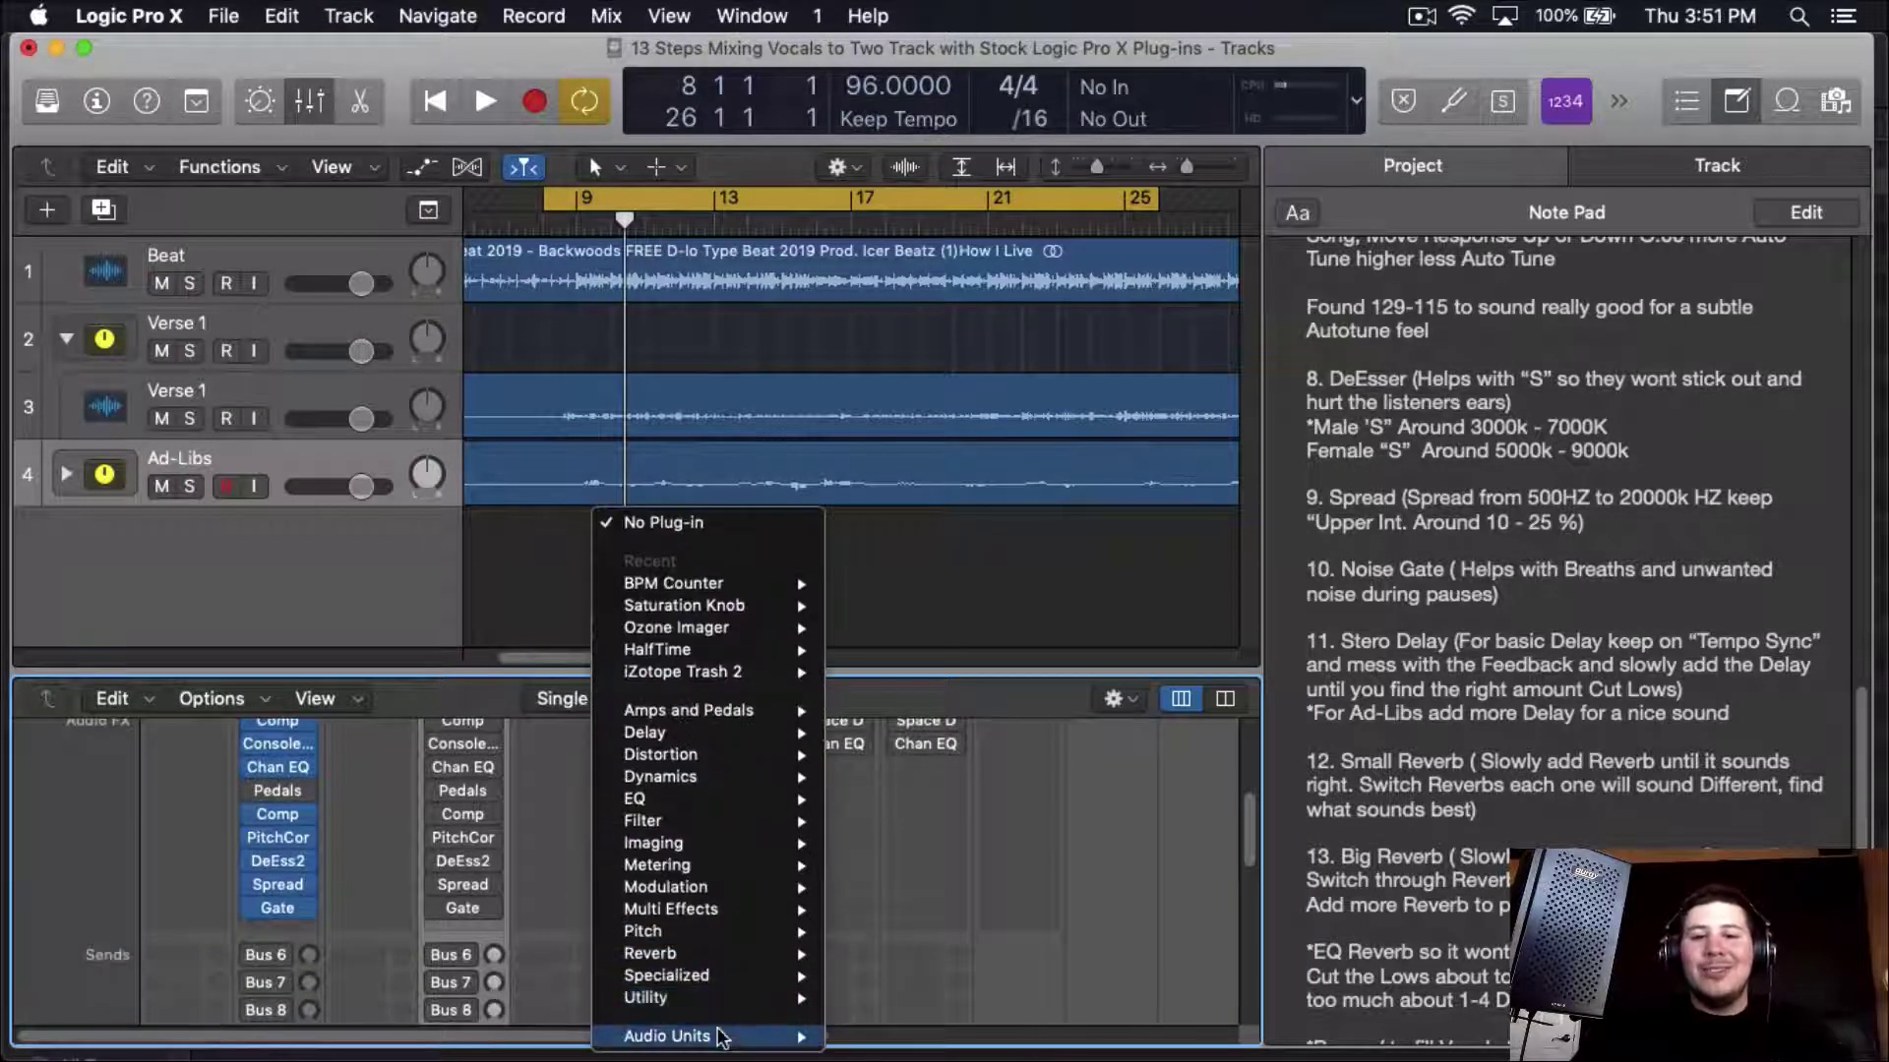
{"action": "mouse_move", "coordinate": [721, 1038]}
{"action": "mouse_move", "coordinate": [885, 970]}
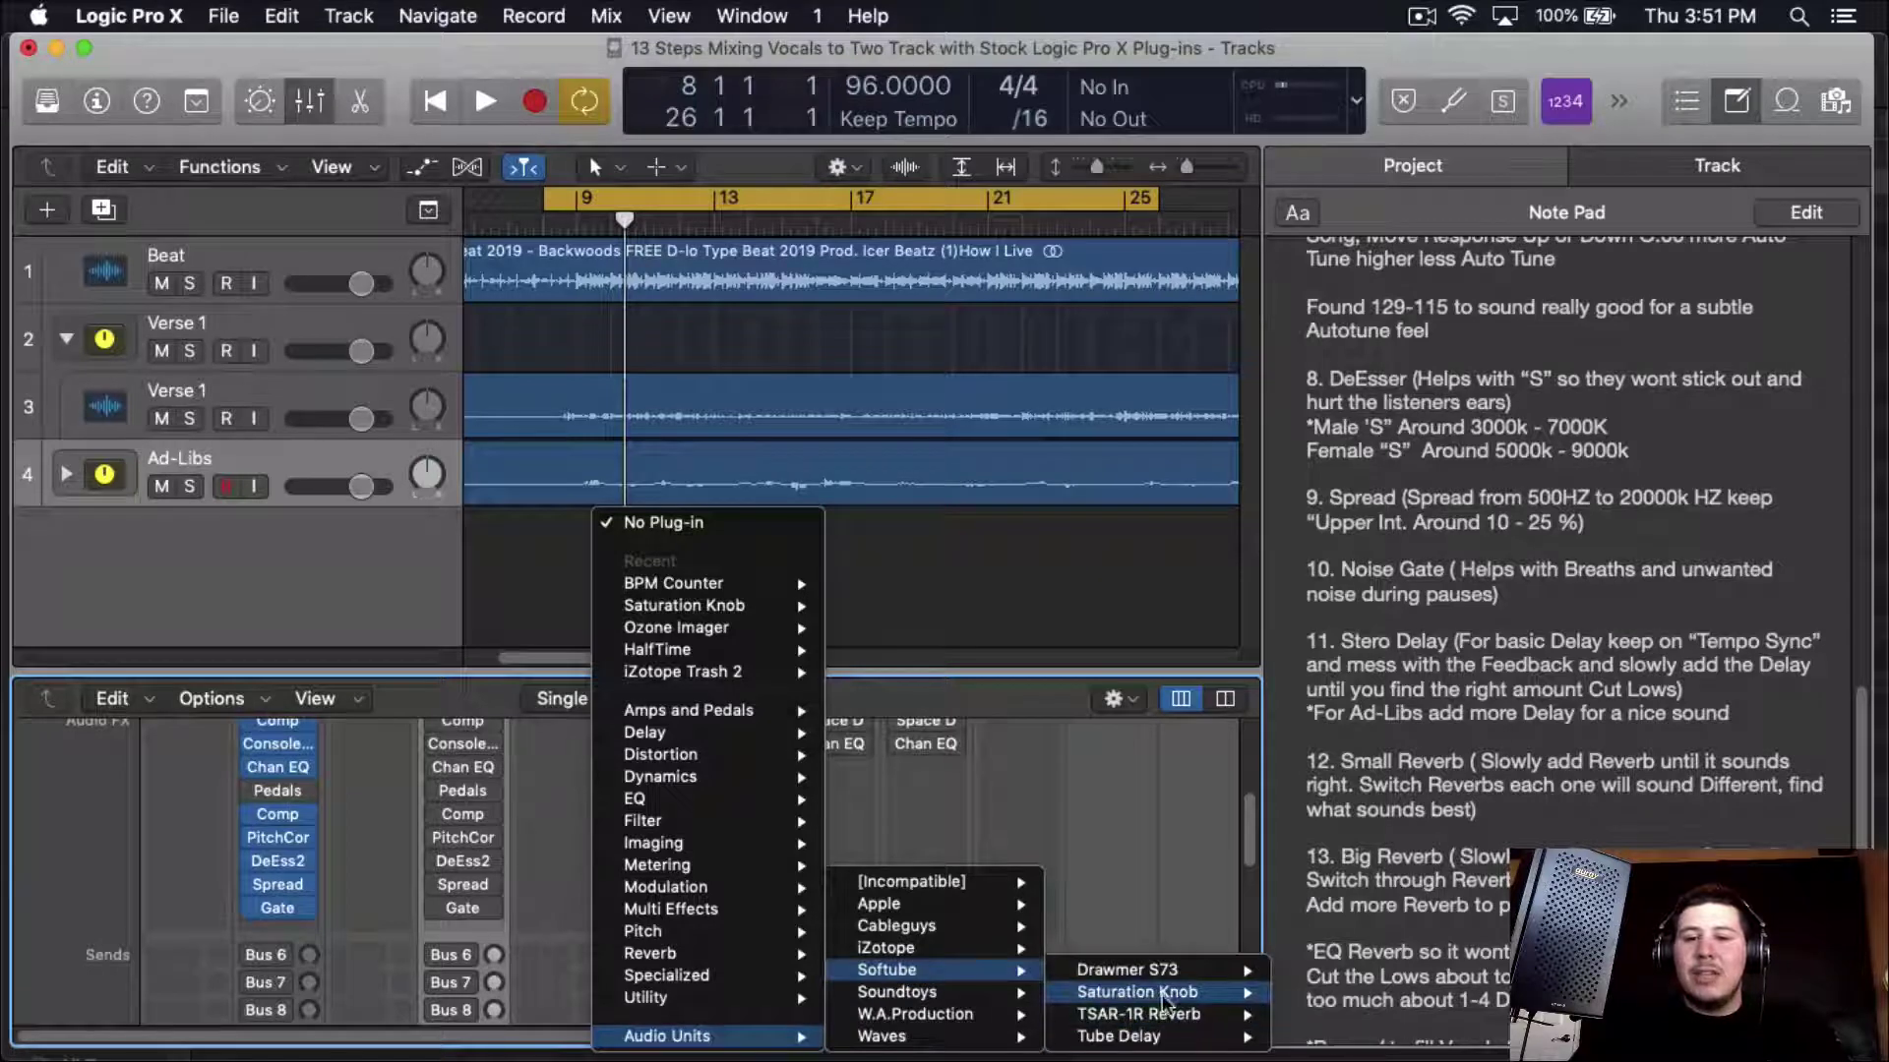
{"action": "mouse_move", "coordinate": [1163, 995]}
{"action": "left_click", "coordinate": [1318, 989]}
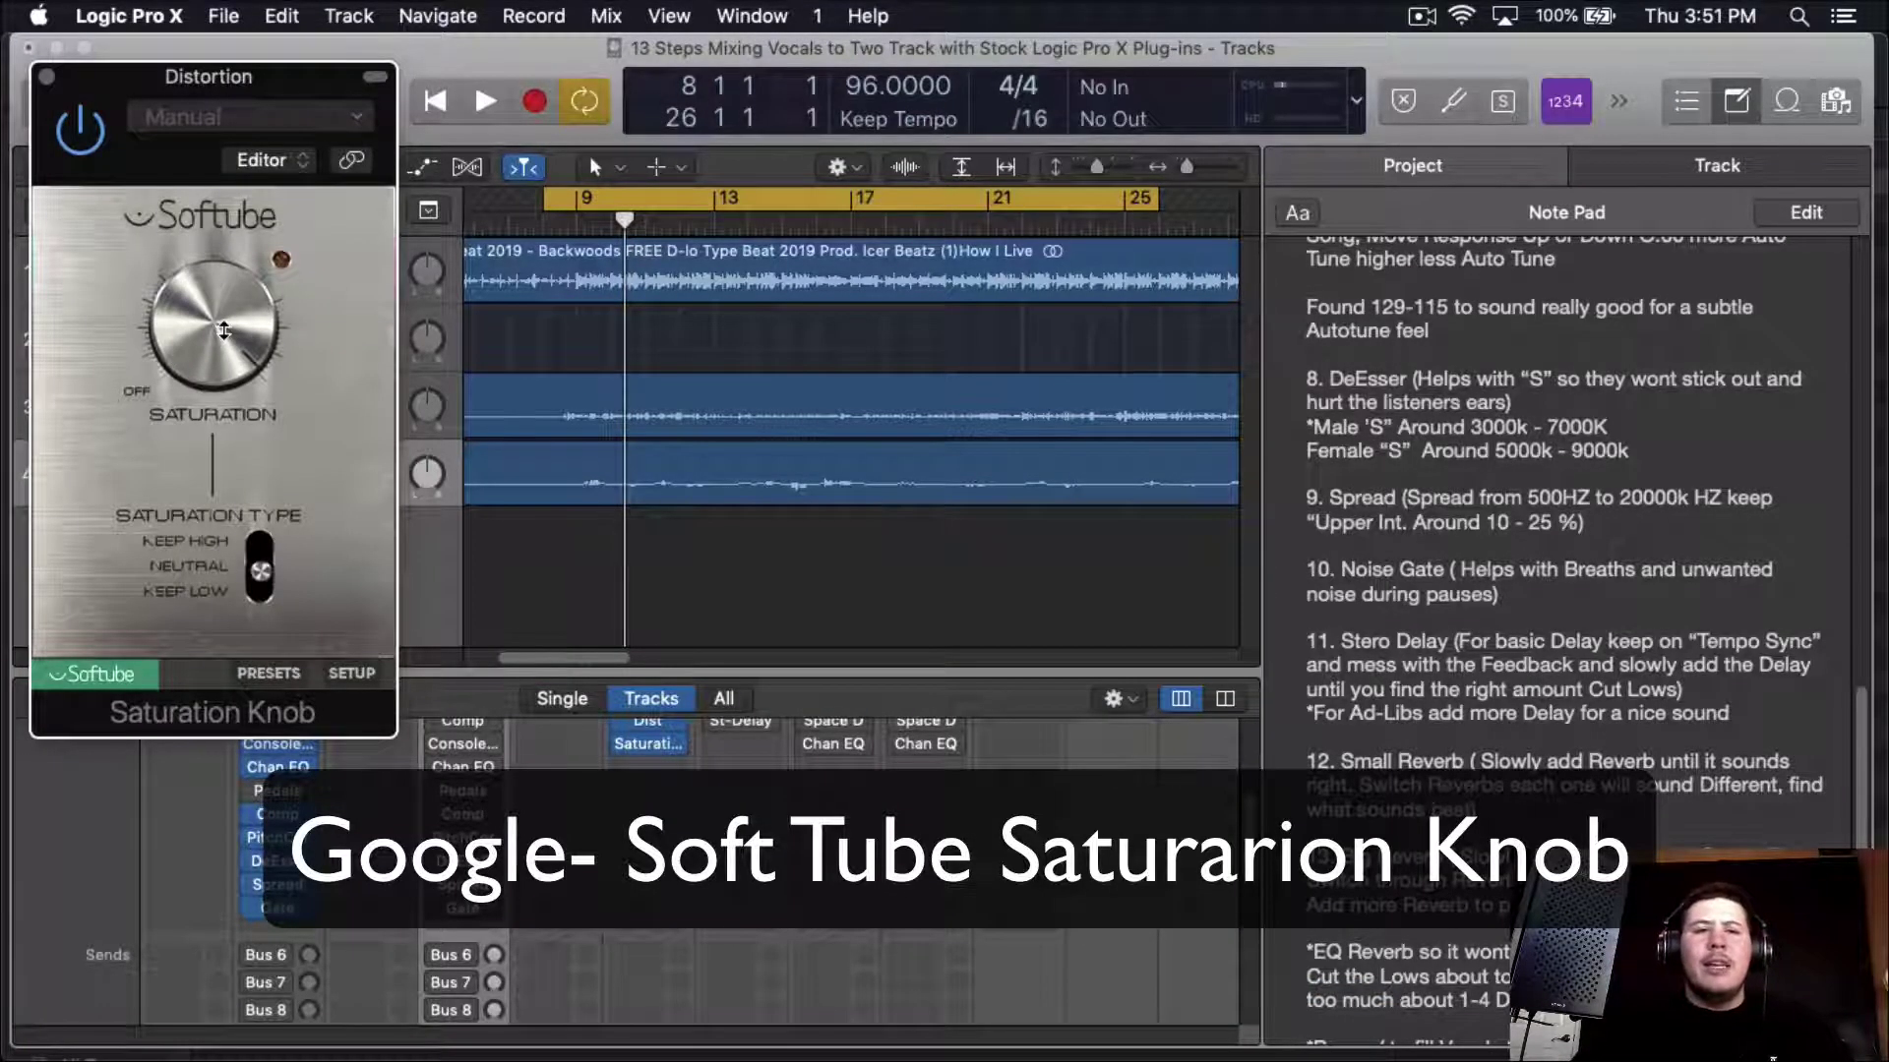
- Turn on Verse 1's Bus 6 send, raise it to about -33 dB during playback, and close the Saturation Knob window
{"action": "left_click", "coordinate": [254, 959]}
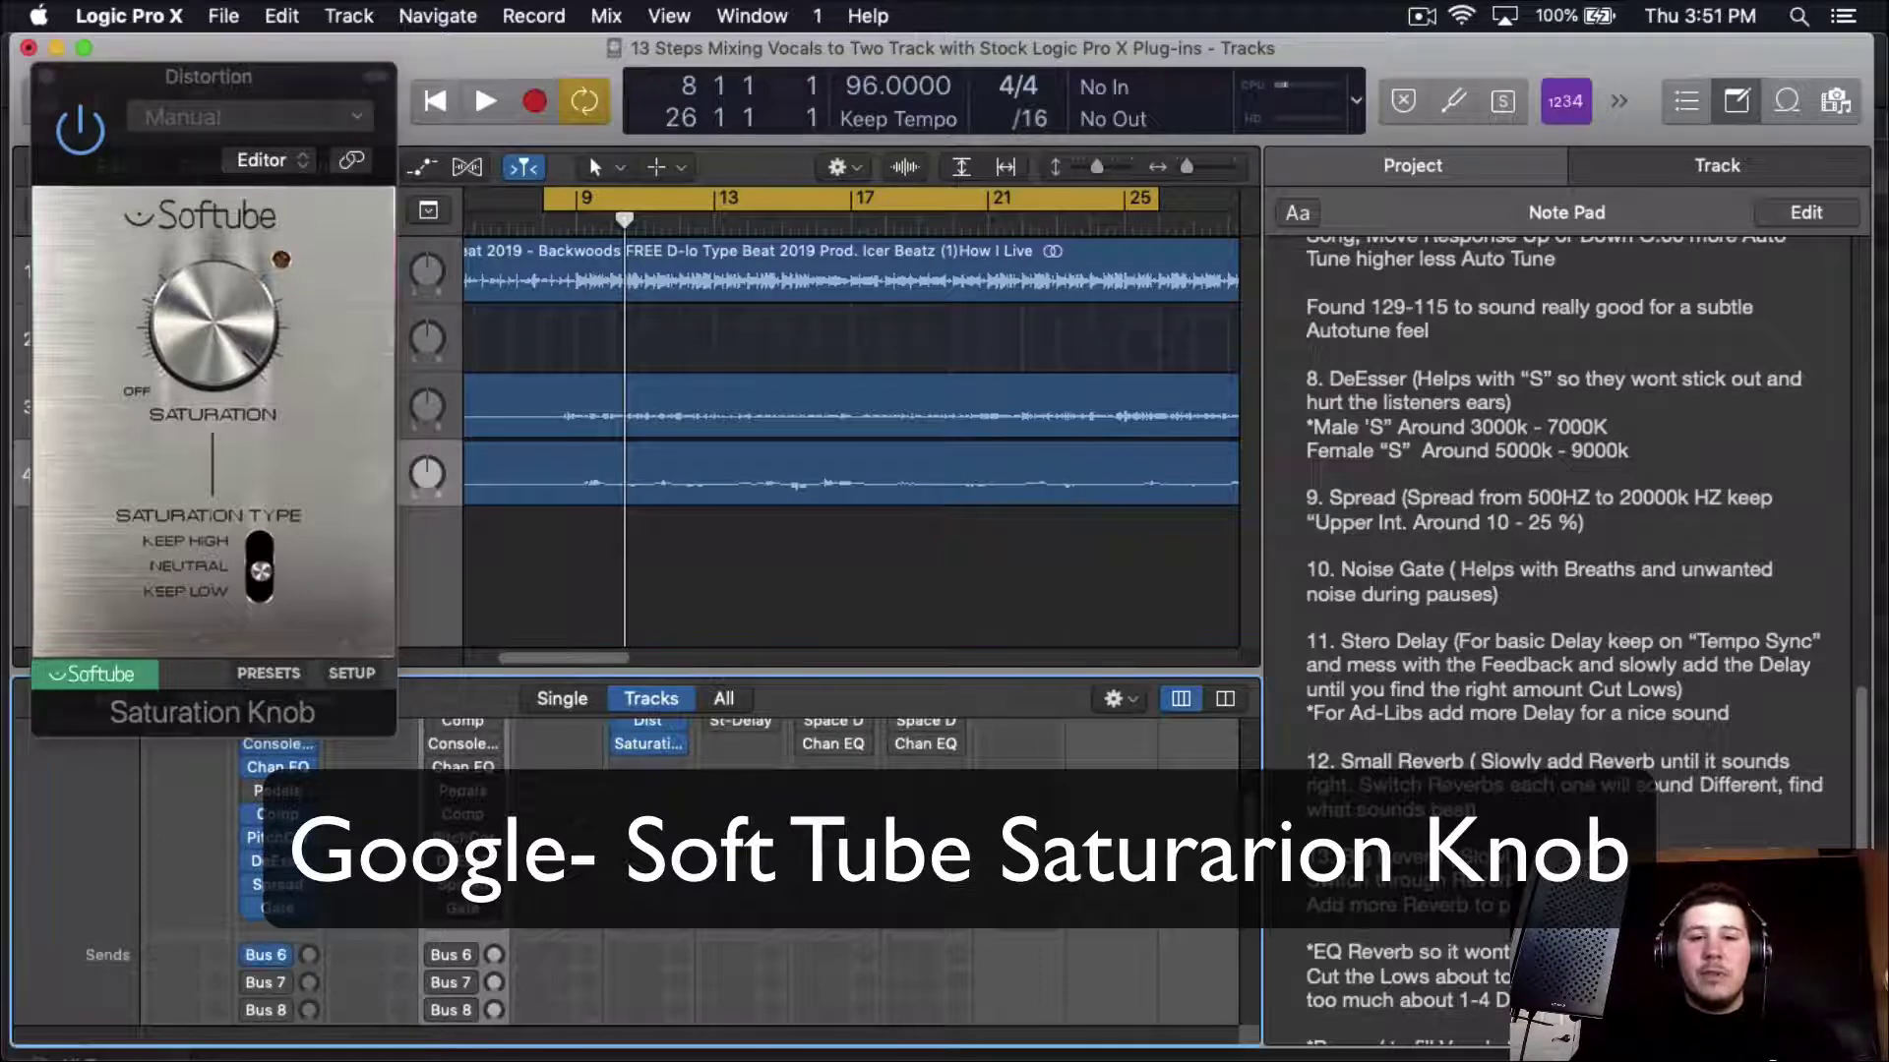
{"action": "key", "text": "space"}
{"action": "mouse_move", "coordinate": [308, 957]}
{"action": "left_mouse_down"}
{"action": "mouse_move", "coordinate": [308, 916]}
{"action": "mouse_move", "coordinate": [325, 927]}
{"action": "left_mouse_up"}
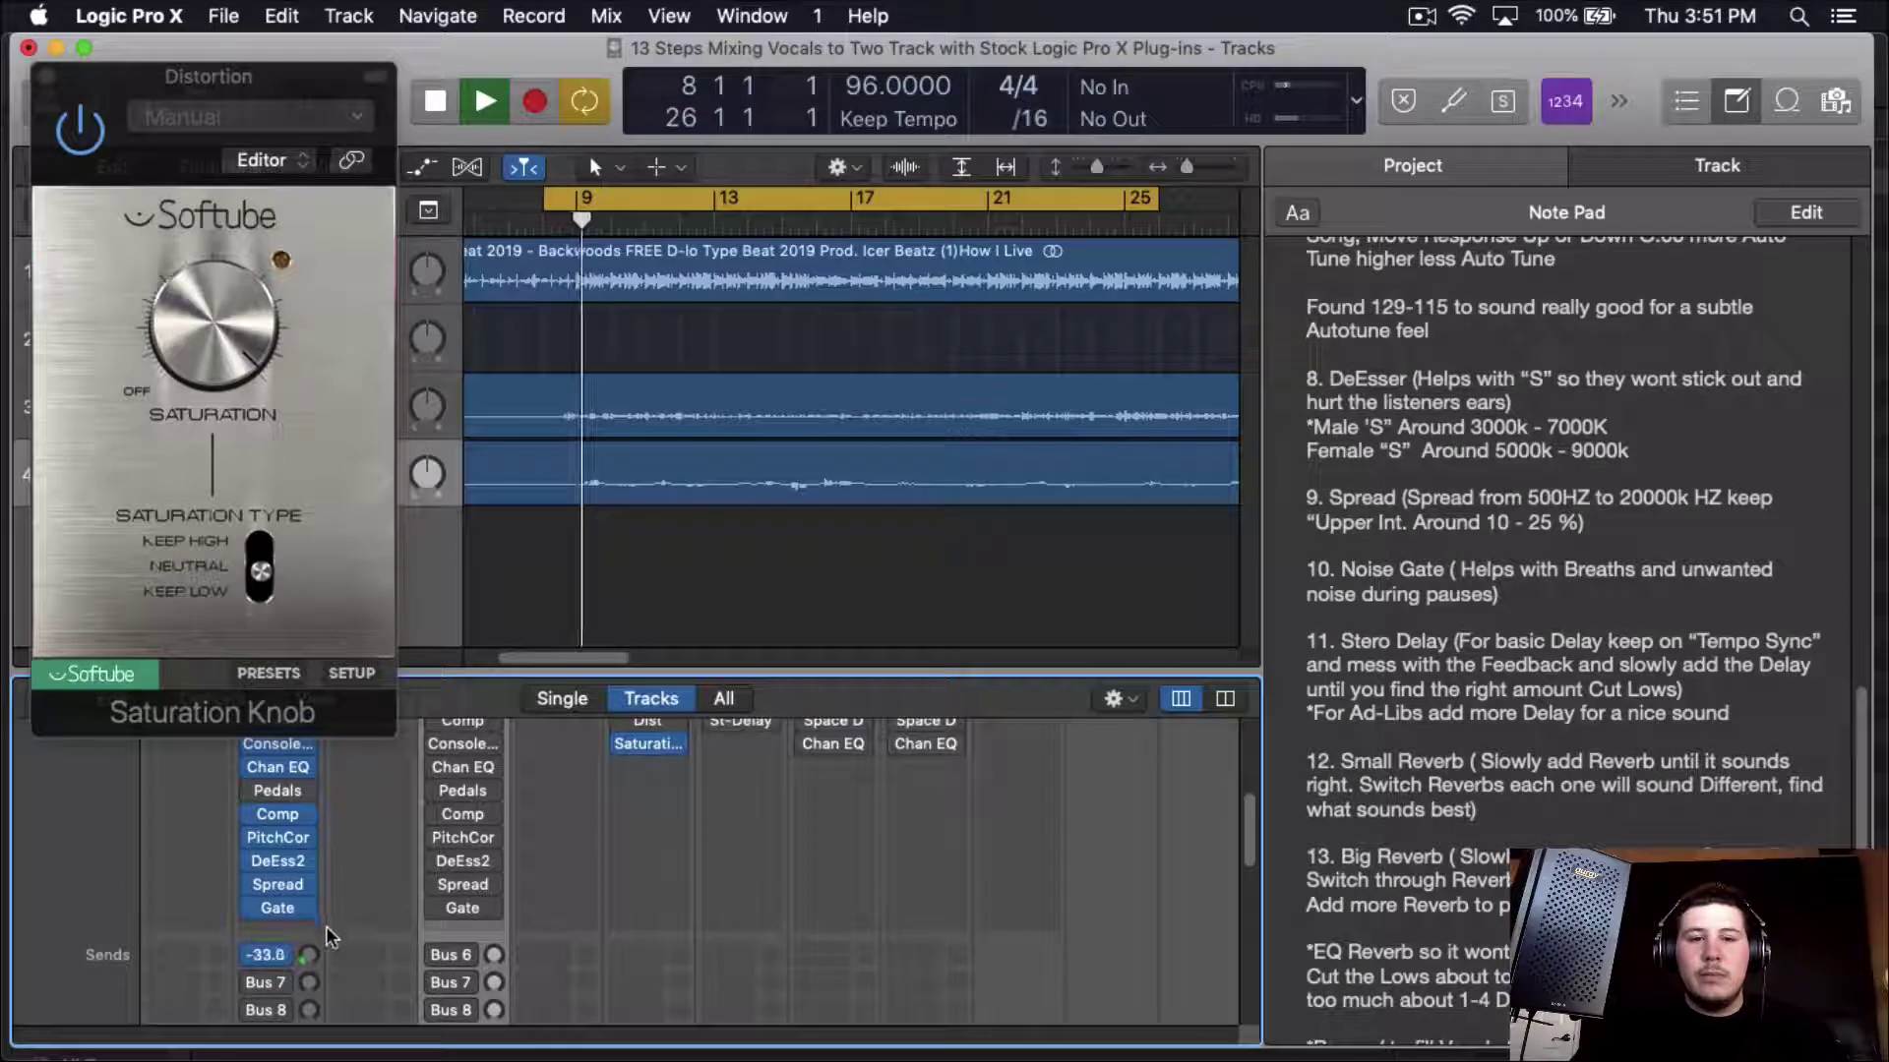
{"action": "left_click", "coordinate": [46, 77]}
{"action": "key", "text": "space"}
- Turn on the Stereo Delay on Bus 7 and Verse 1's sends to Buses 7, 8 and 9
{"action": "scroll", "coordinate": [300, 893], "scroll_direction": "down", "scroll_amount": 1}
{"action": "scroll", "coordinate": [679, 875], "scroll_direction": "up", "scroll_amount": 5}
{"action": "left_click", "coordinate": [716, 849]}
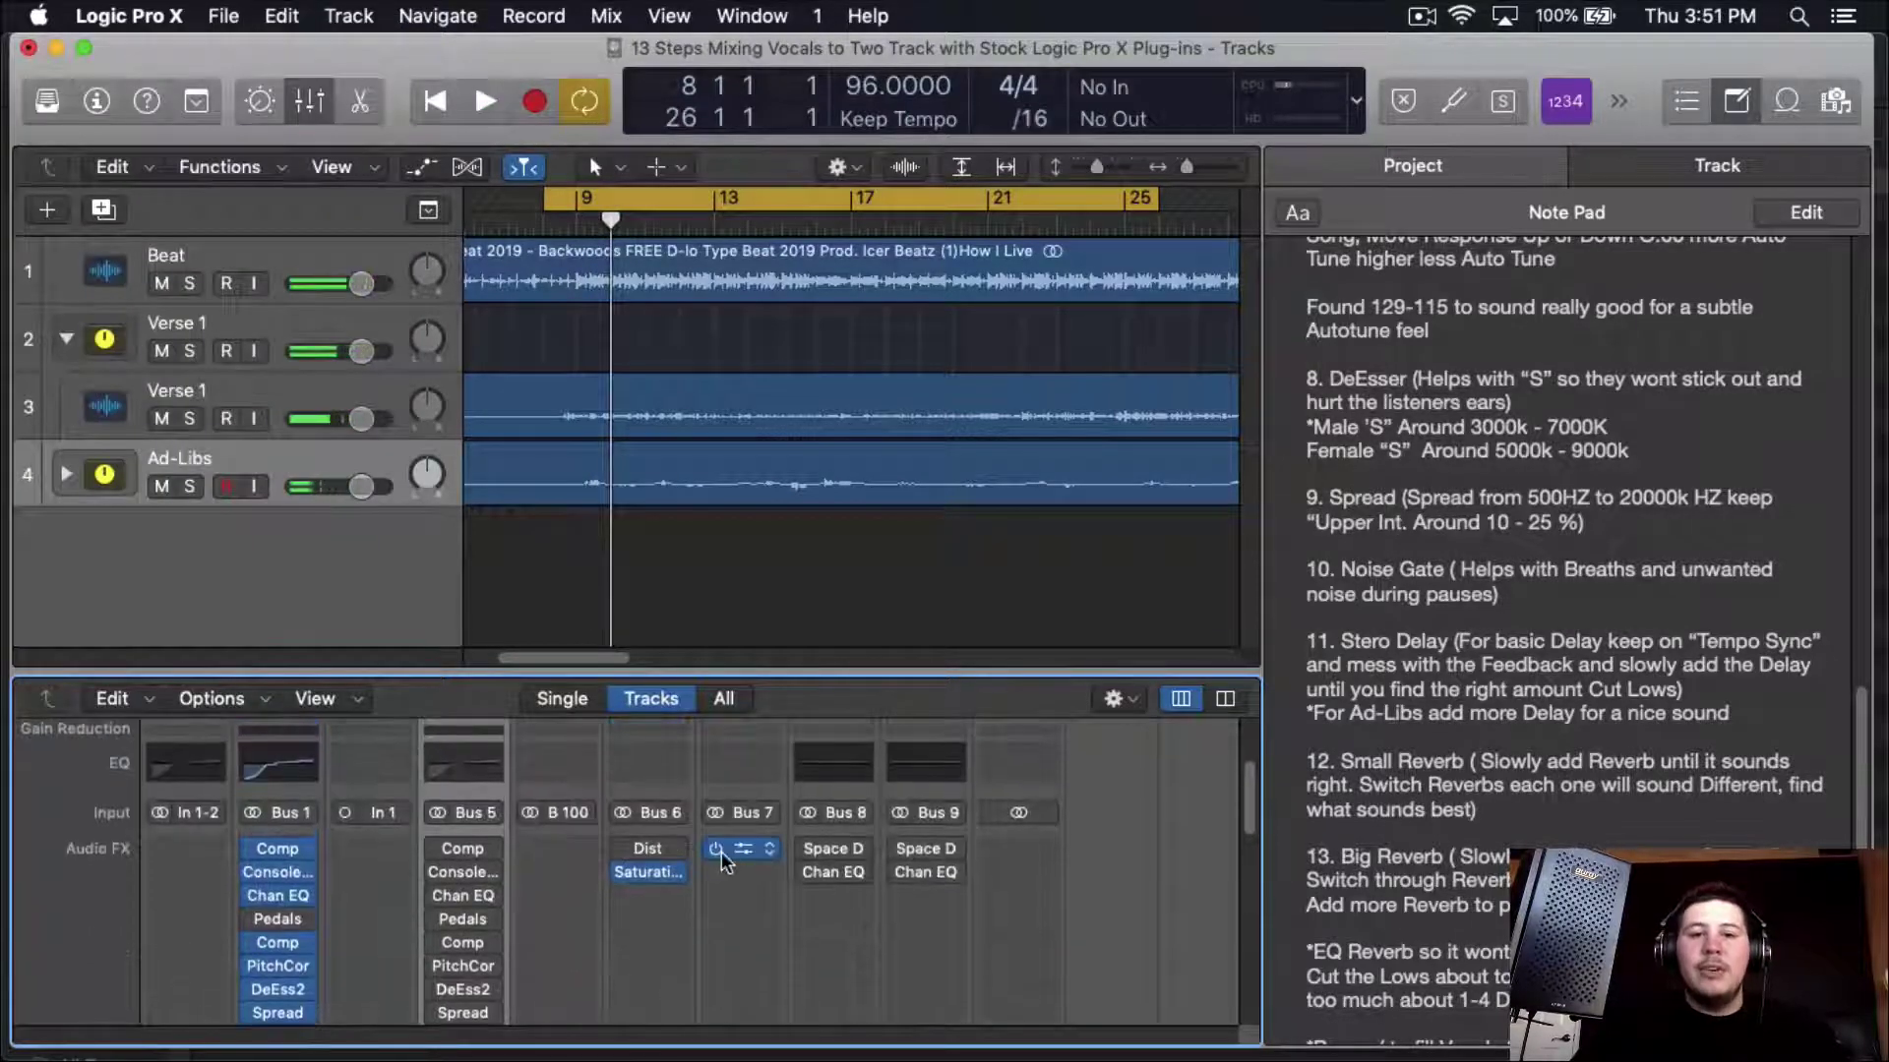
{"action": "scroll", "coordinate": [688, 895], "scroll_direction": "down", "scroll_amount": 5}
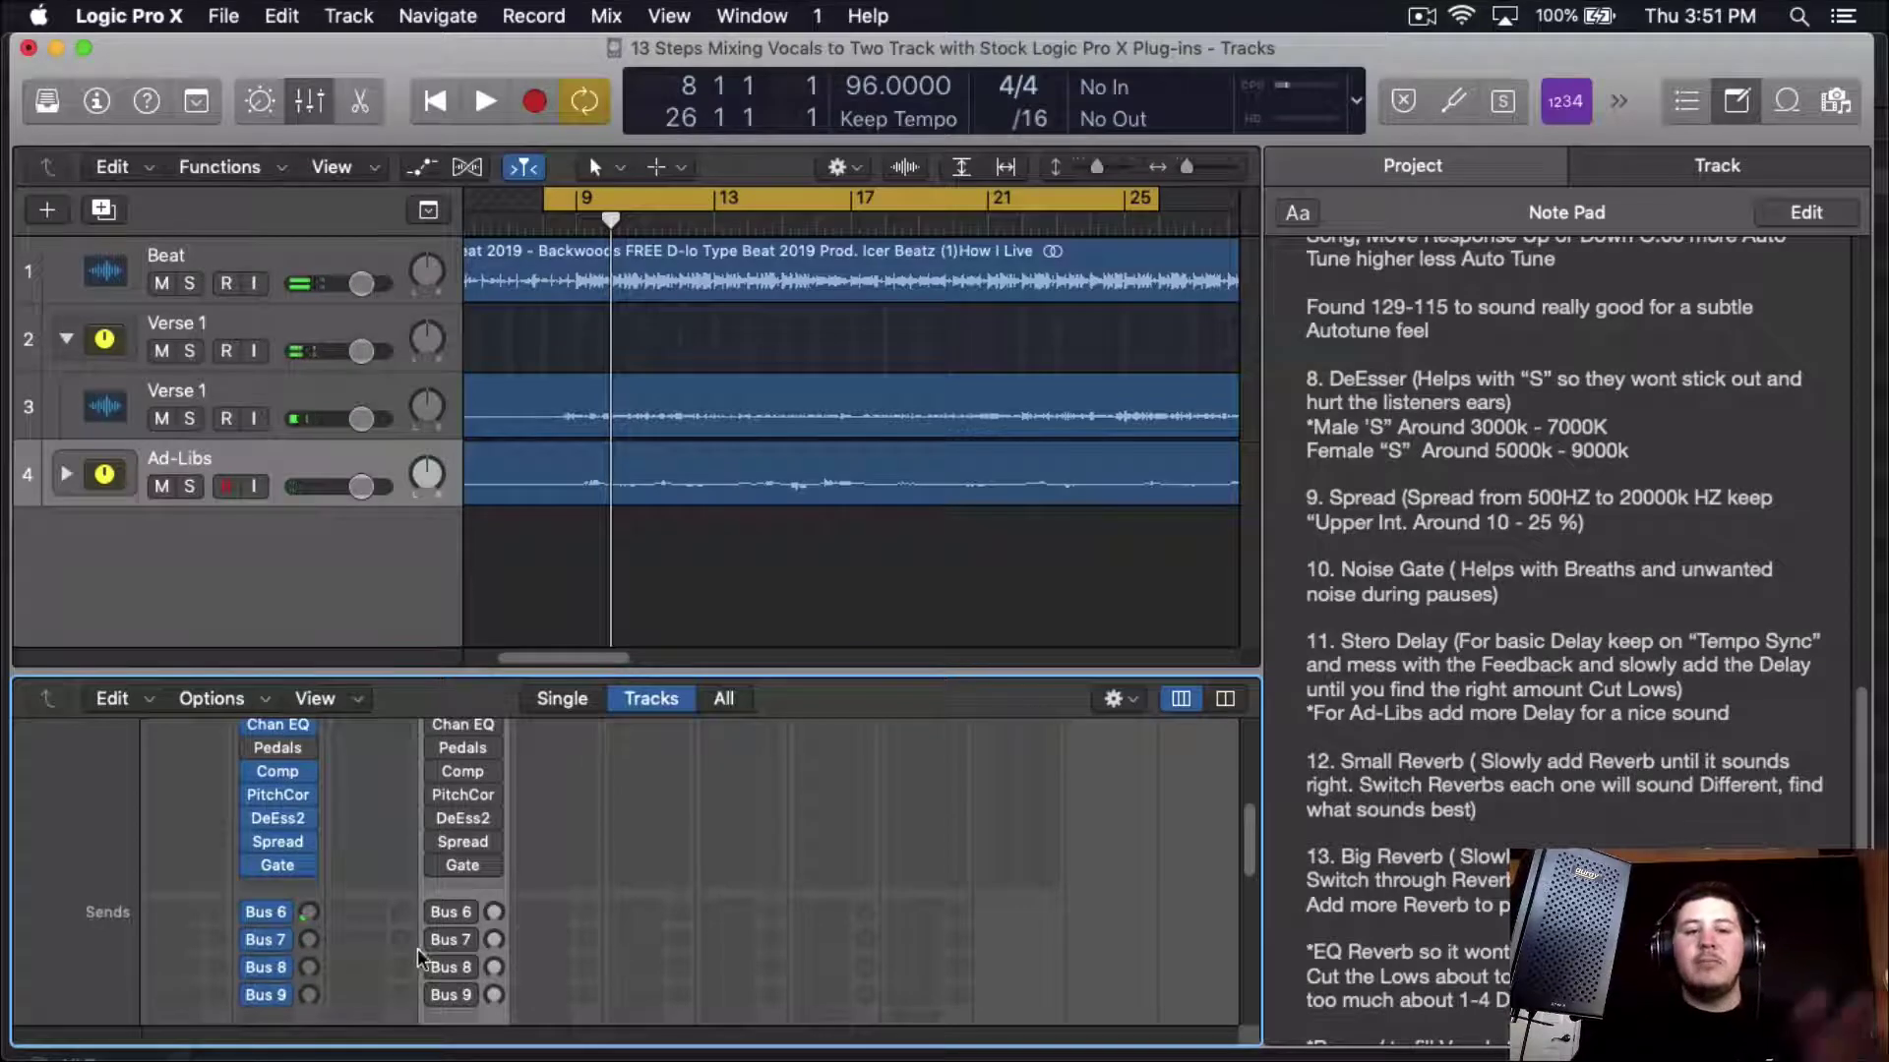
- Hide the project notes and turn on Space Designer and Channel EQ on both reverb channels, Bus 8 and Bus 9
{"action": "scroll", "coordinate": [418, 964], "scroll_direction": "up", "scroll_amount": 1}
{"action": "scroll", "coordinate": [416, 962], "scroll_direction": "up", "scroll_amount": 5}
{"action": "left_click", "coordinate": [1756, 106]}
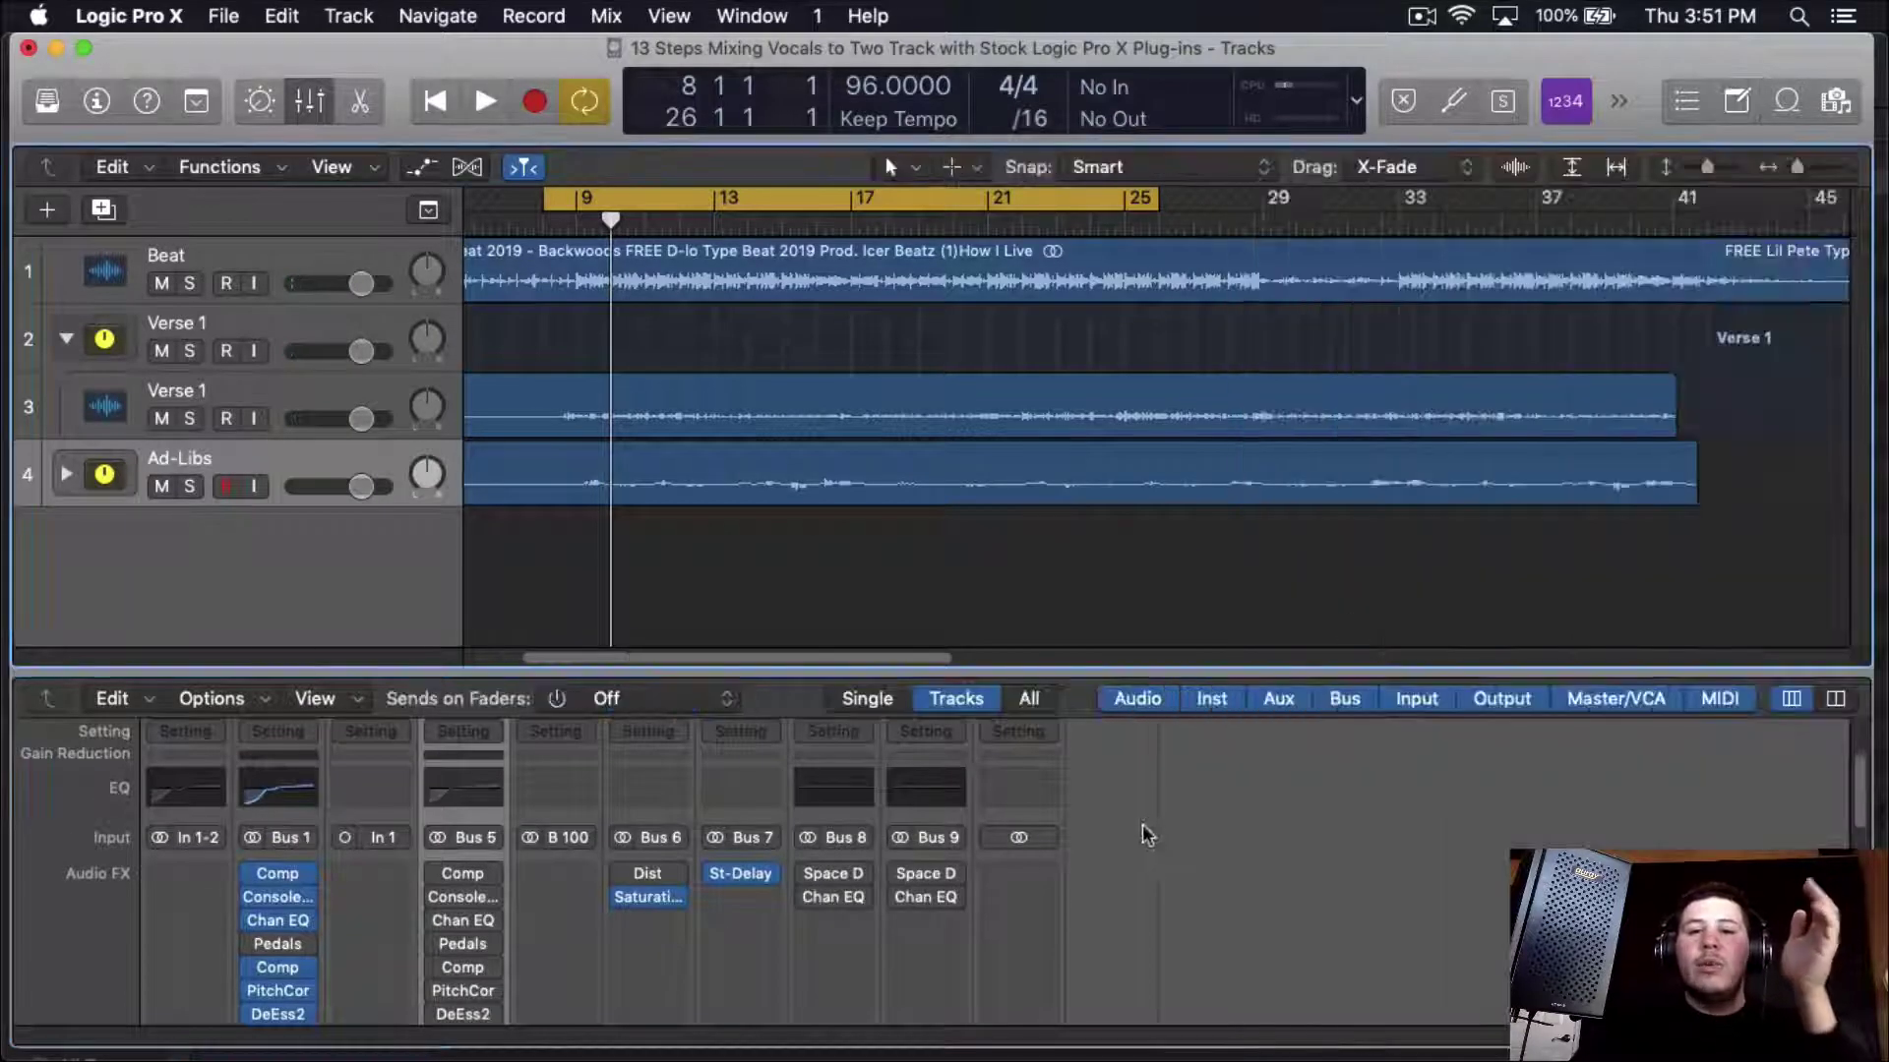
{"action": "left_click_drag", "start_coordinate": [807, 874], "coordinate": [904, 902]}
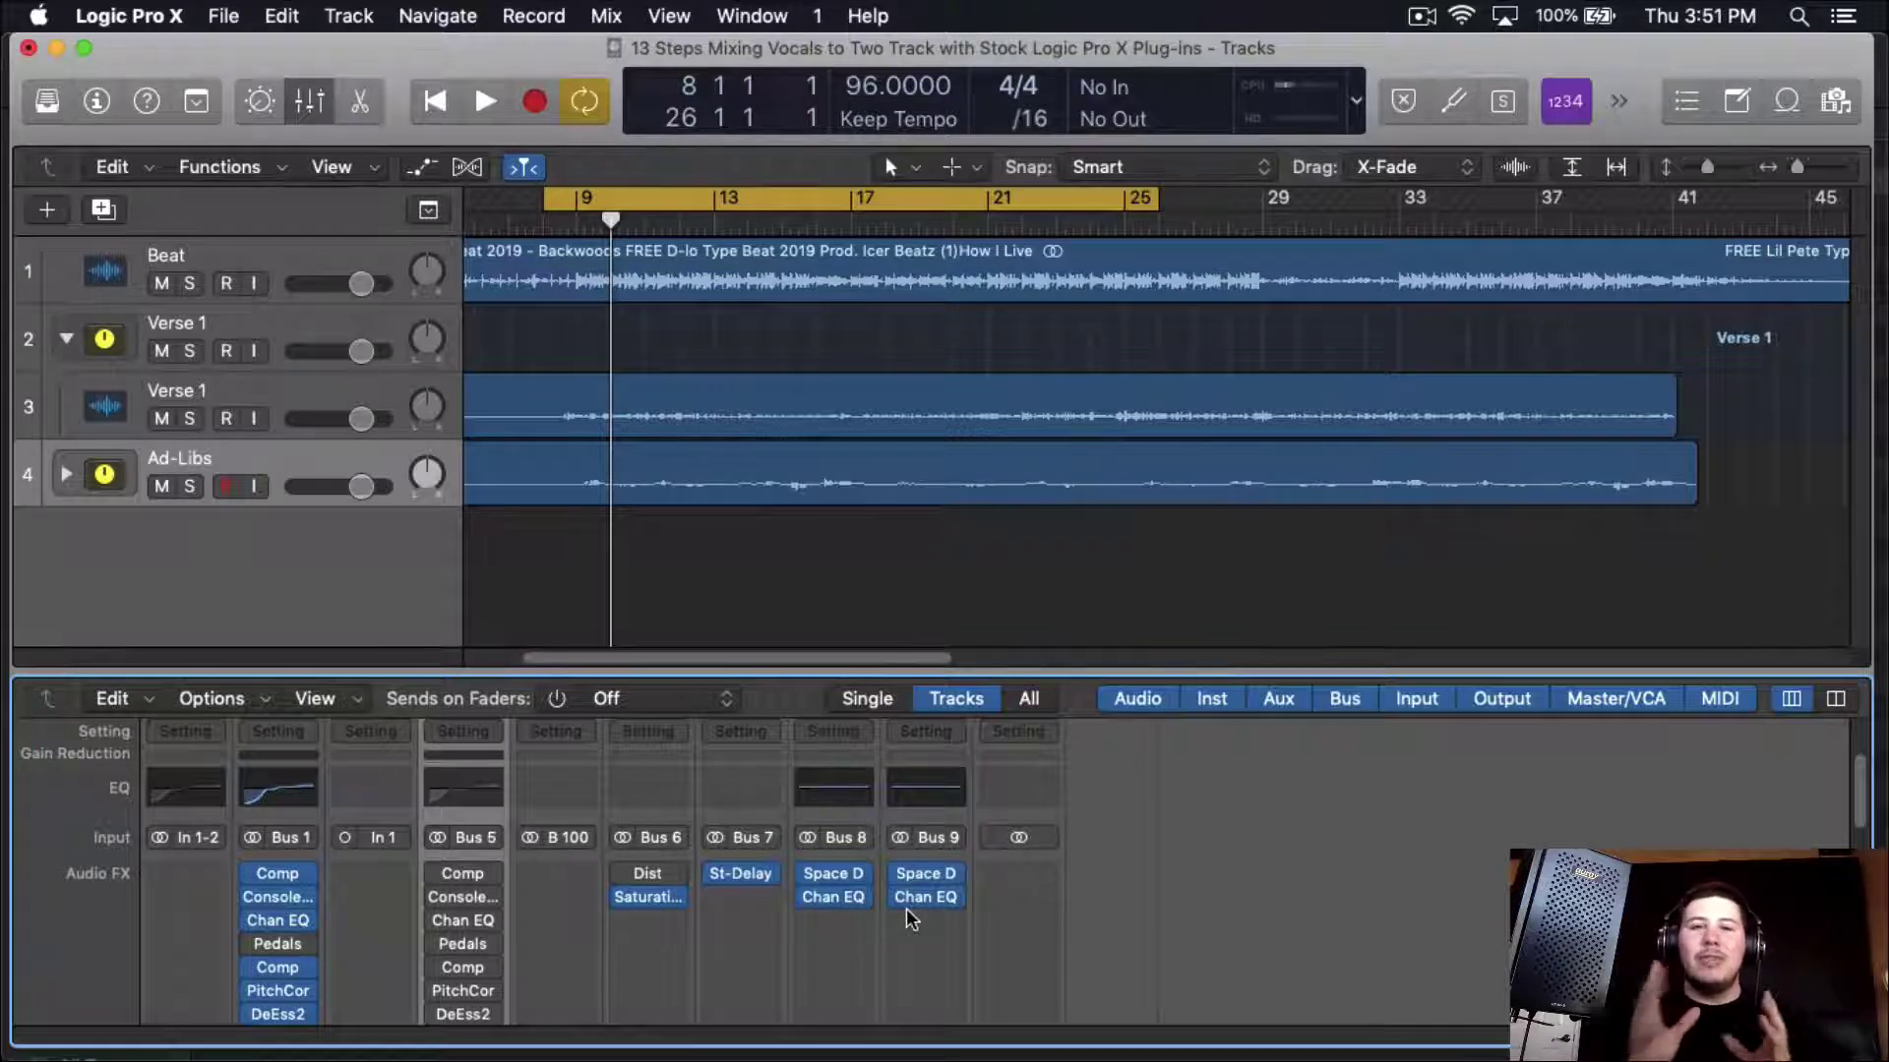
- Open the Small Reverb's Space Designer, look through its Large Spaces preset categories, and close it without changing the preset
{"action": "left_click", "coordinate": [824, 873]}
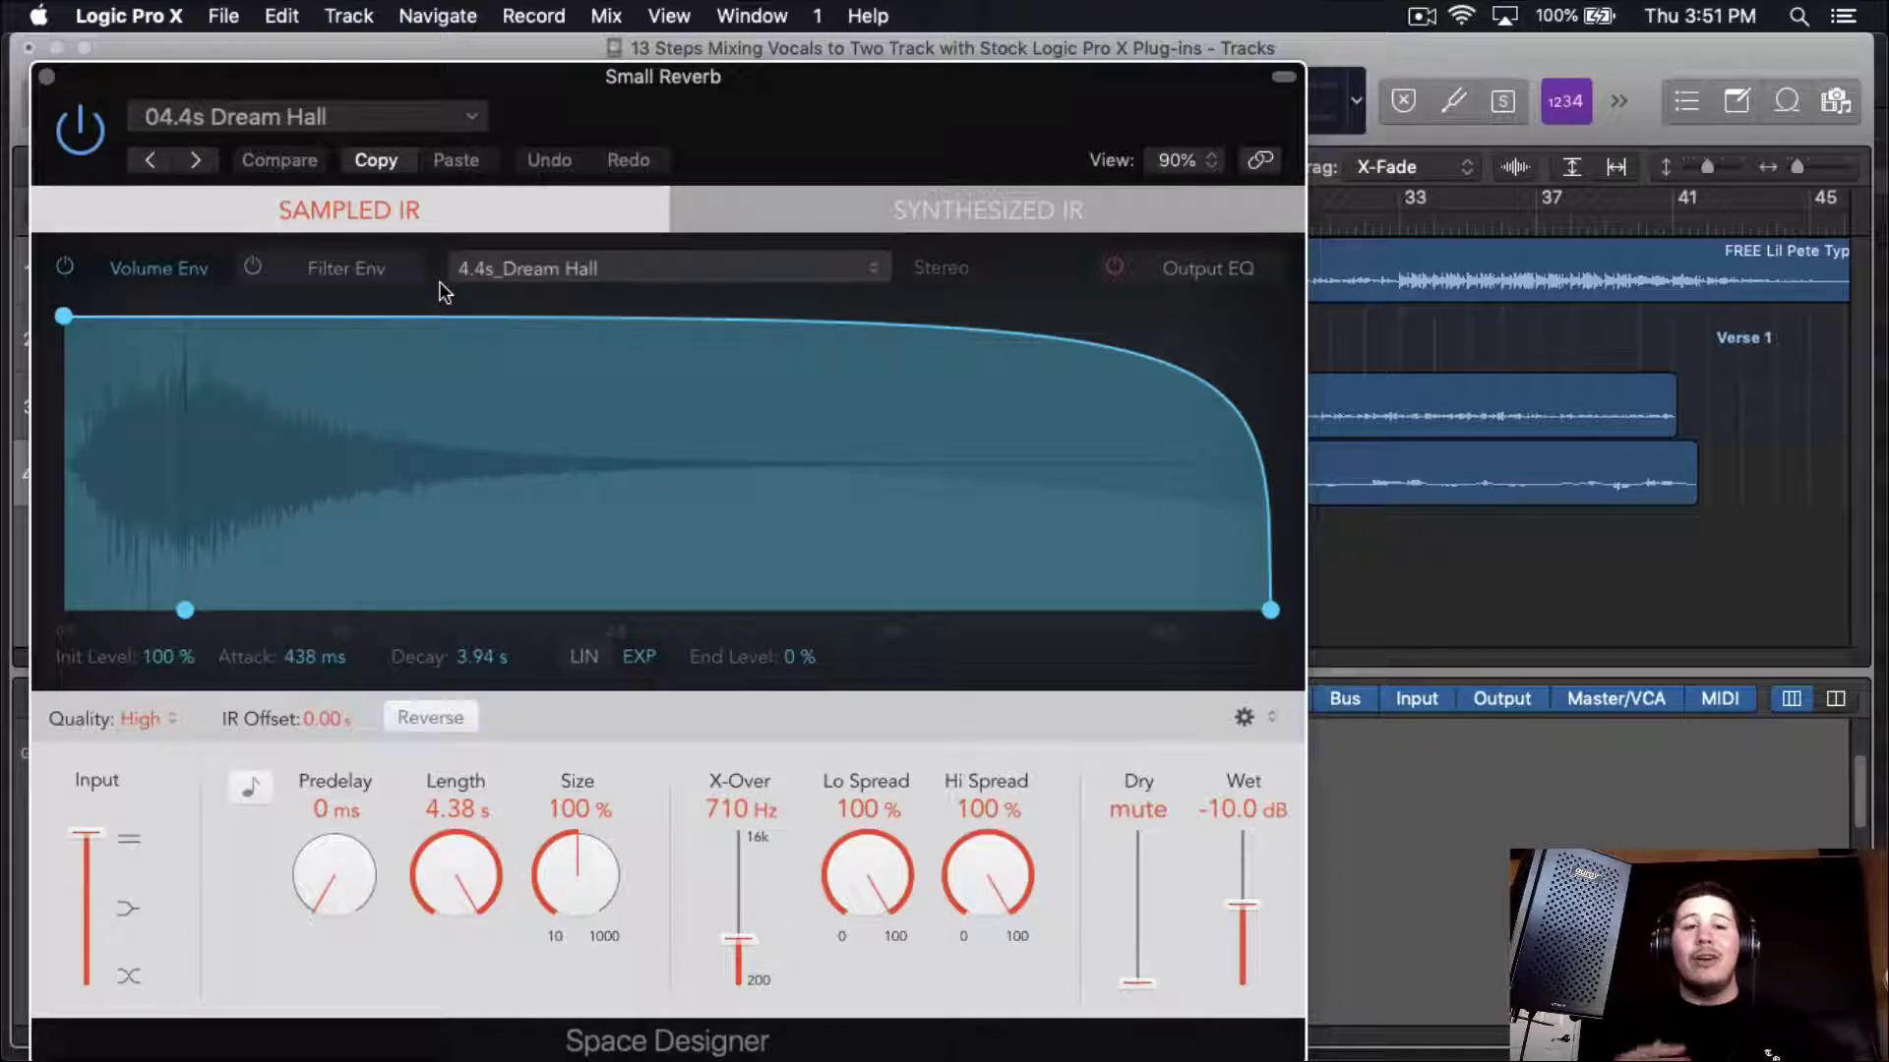
{"action": "left_click", "coordinate": [465, 118]}
{"action": "mouse_move", "coordinate": [425, 642]}
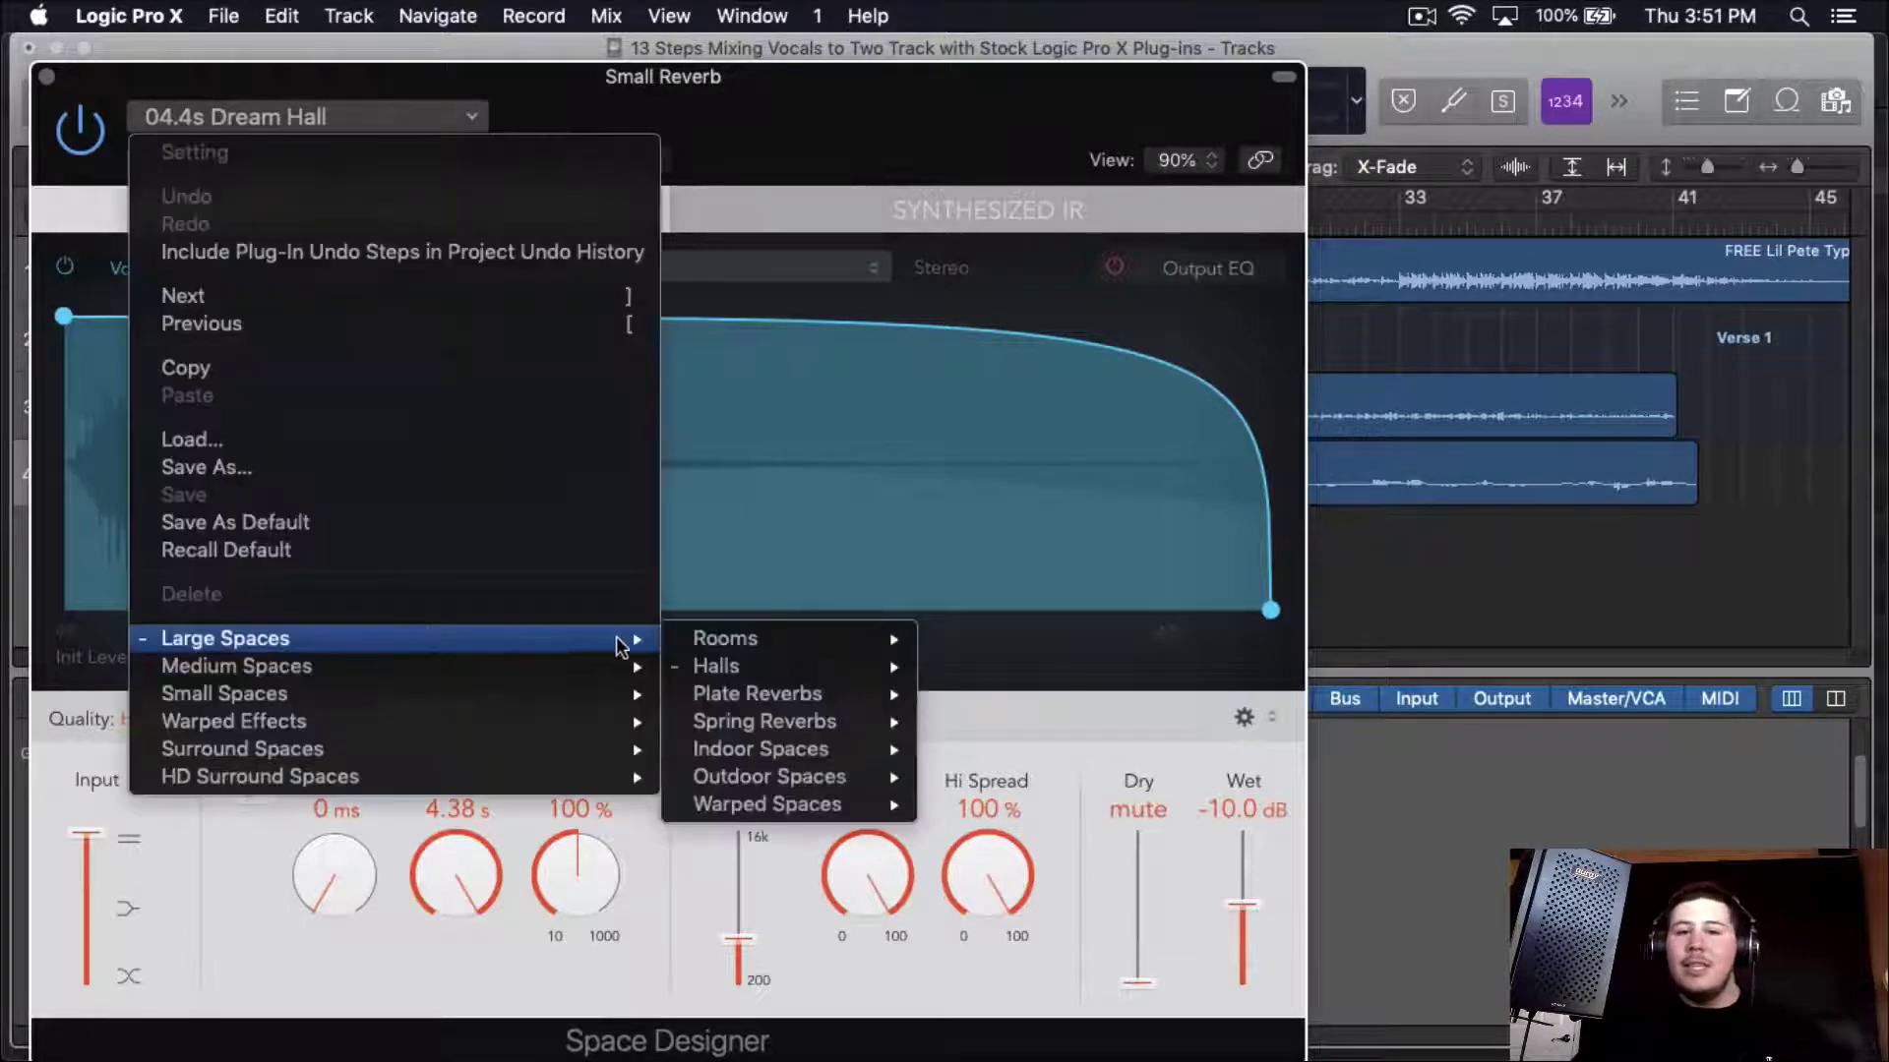
{"action": "mouse_move", "coordinate": [704, 649]}
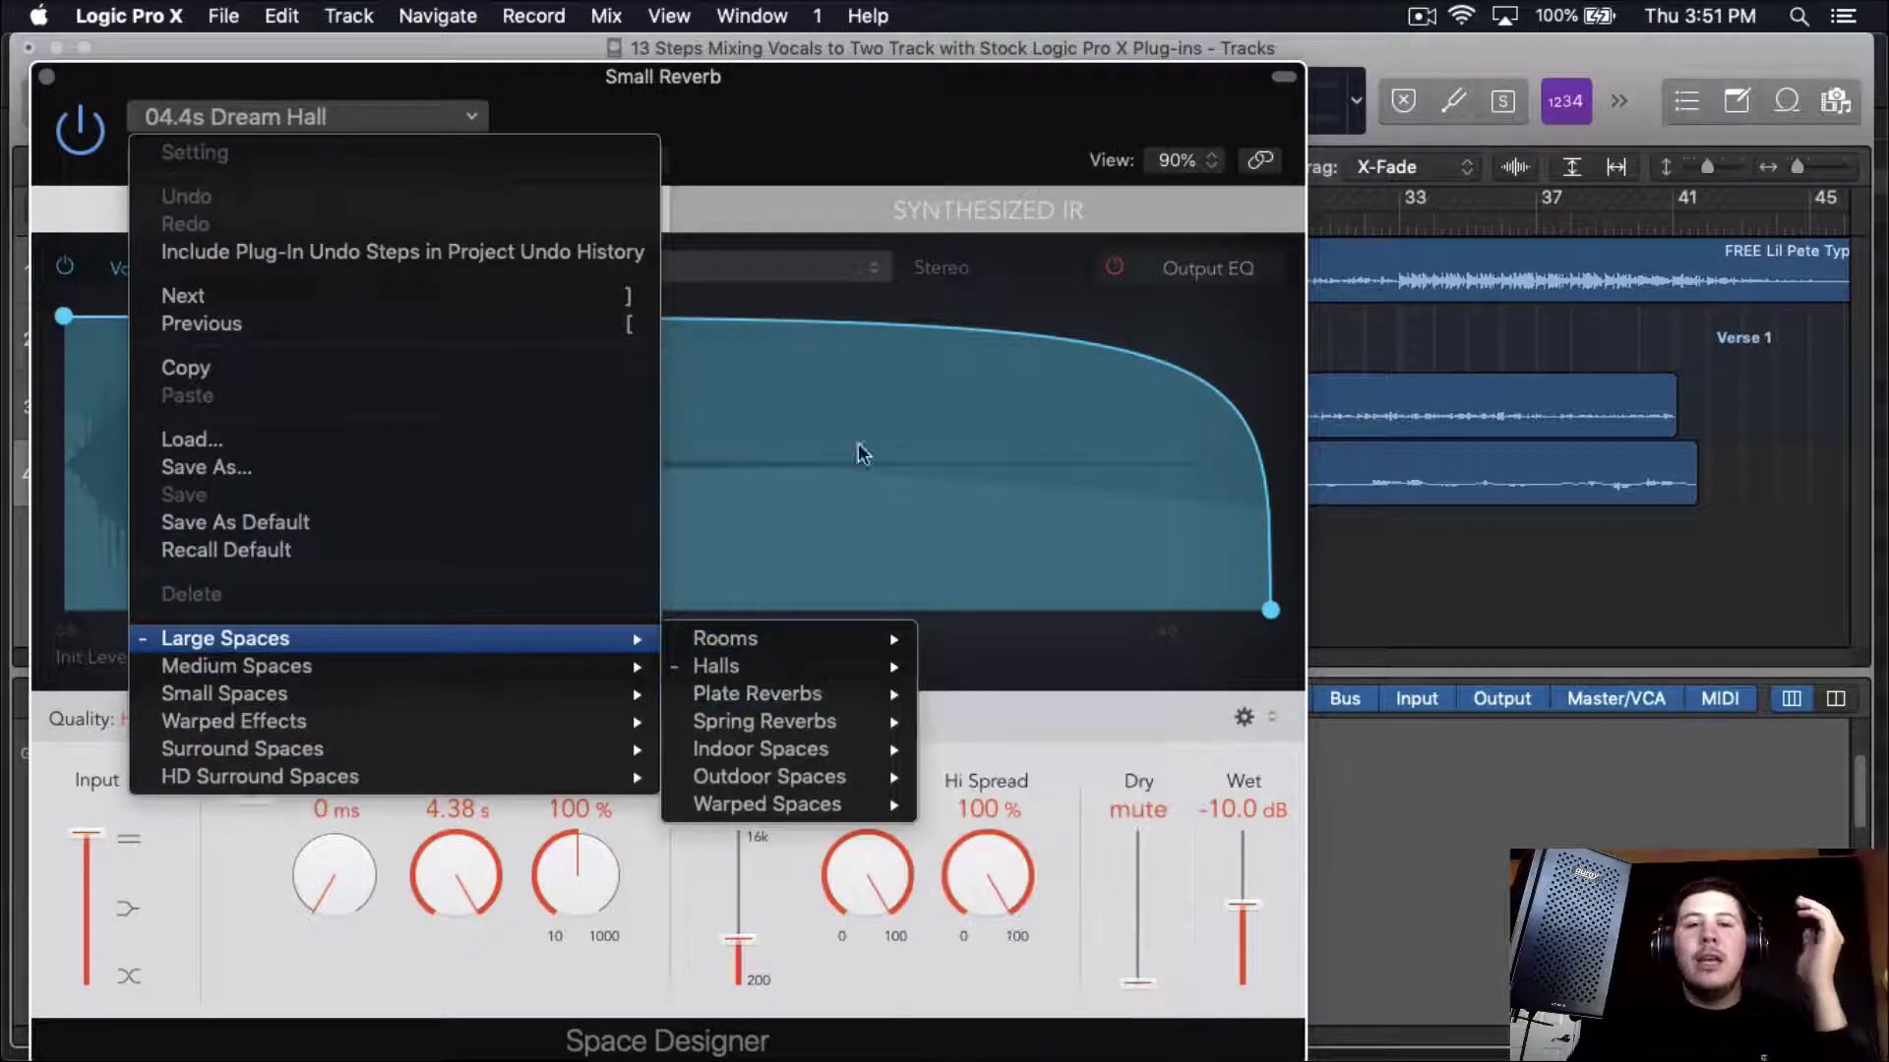
{"action": "left_click", "coordinate": [839, 169]}
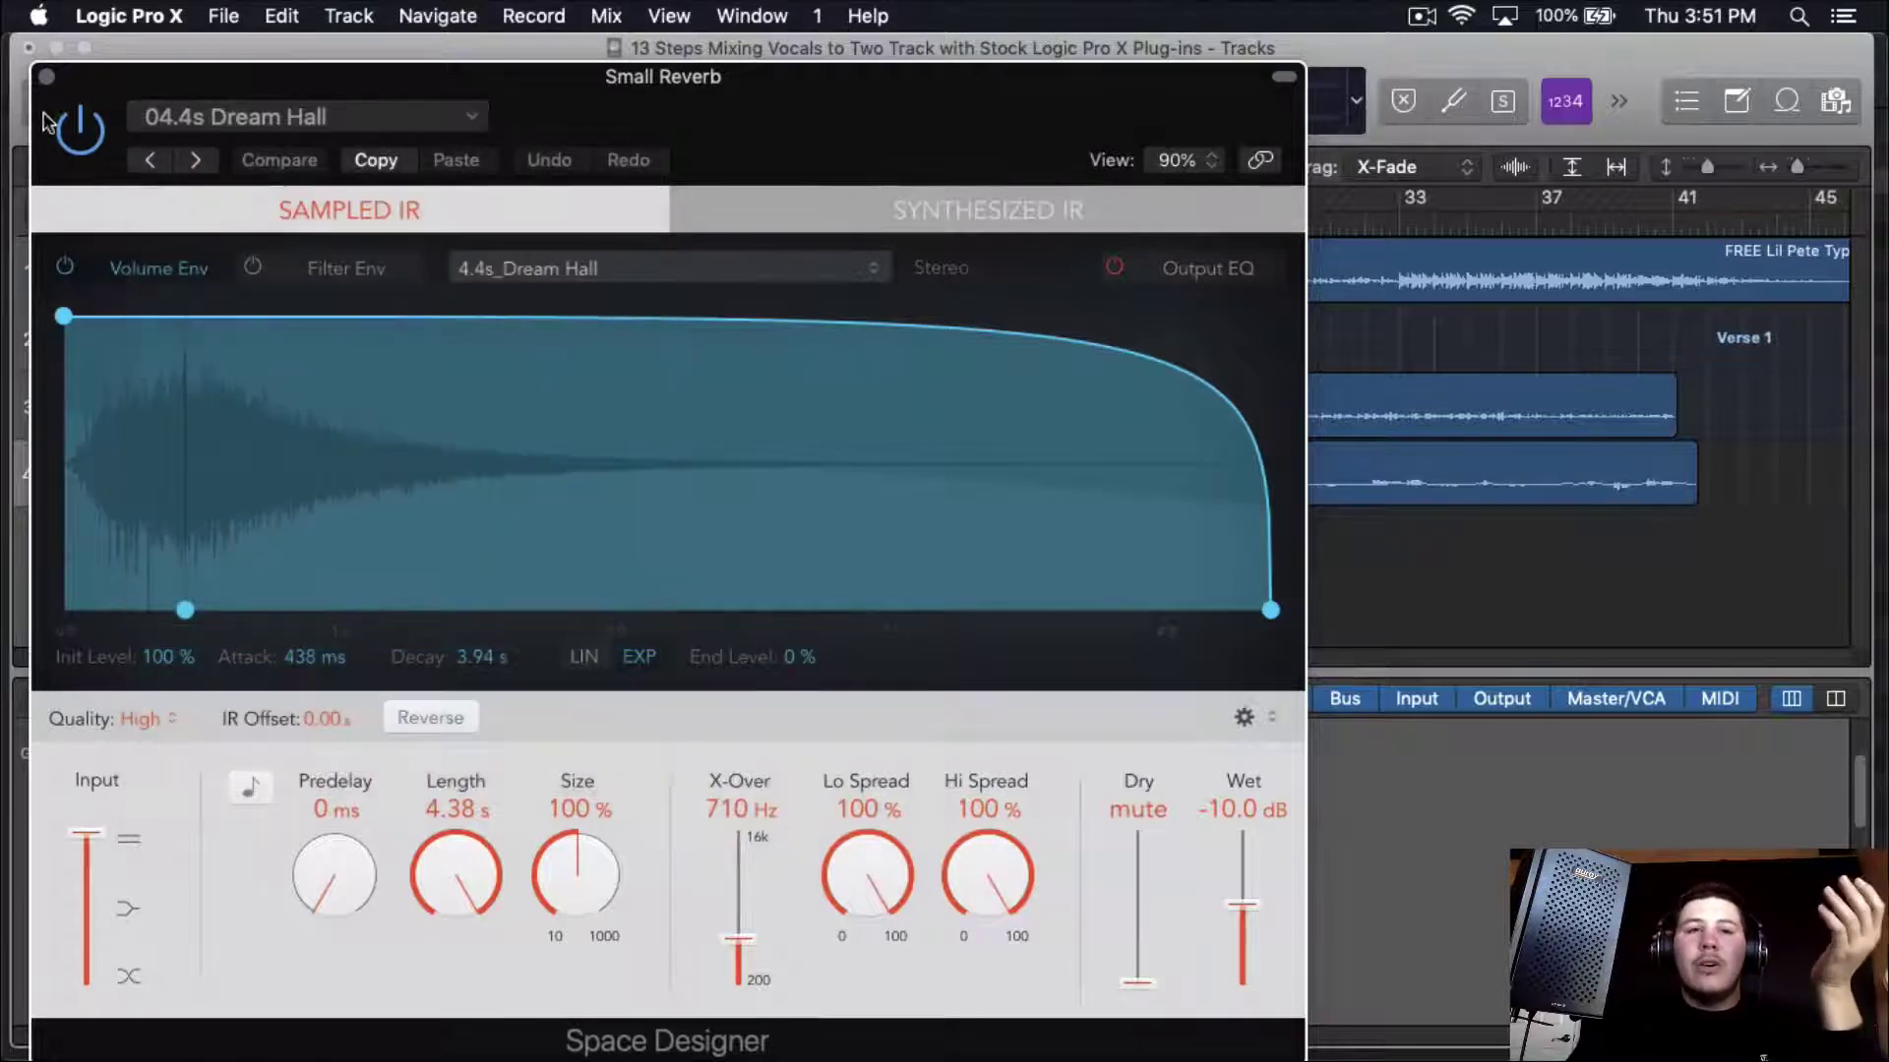
{"action": "left_click", "coordinate": [47, 77]}
- During playback, raise Verse 1's reverb sends to Buses 8 and 9 and set its Bus 7 delay send to about -19.1 dB
{"action": "scroll", "coordinate": [989, 885], "scroll_direction": "down", "scroll_amount": 3}
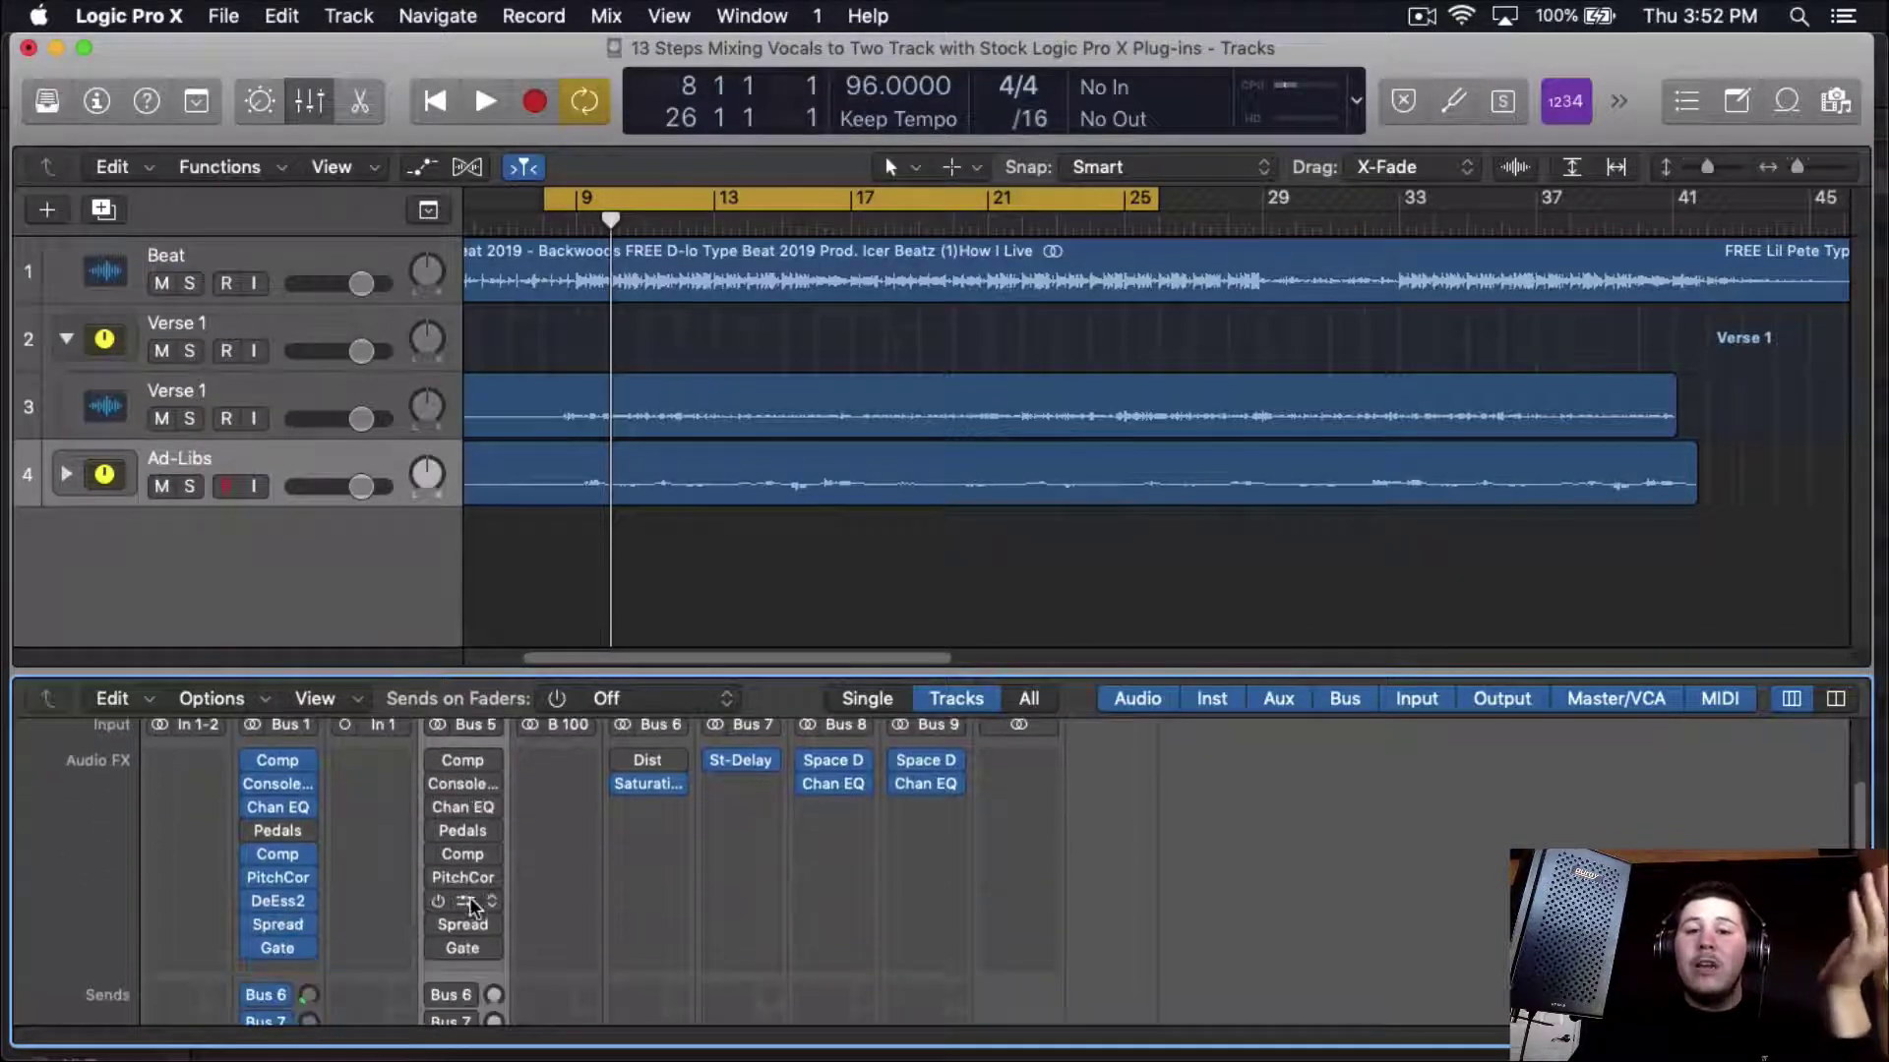
{"action": "scroll", "coordinate": [341, 843], "scroll_direction": "down", "scroll_amount": 2}
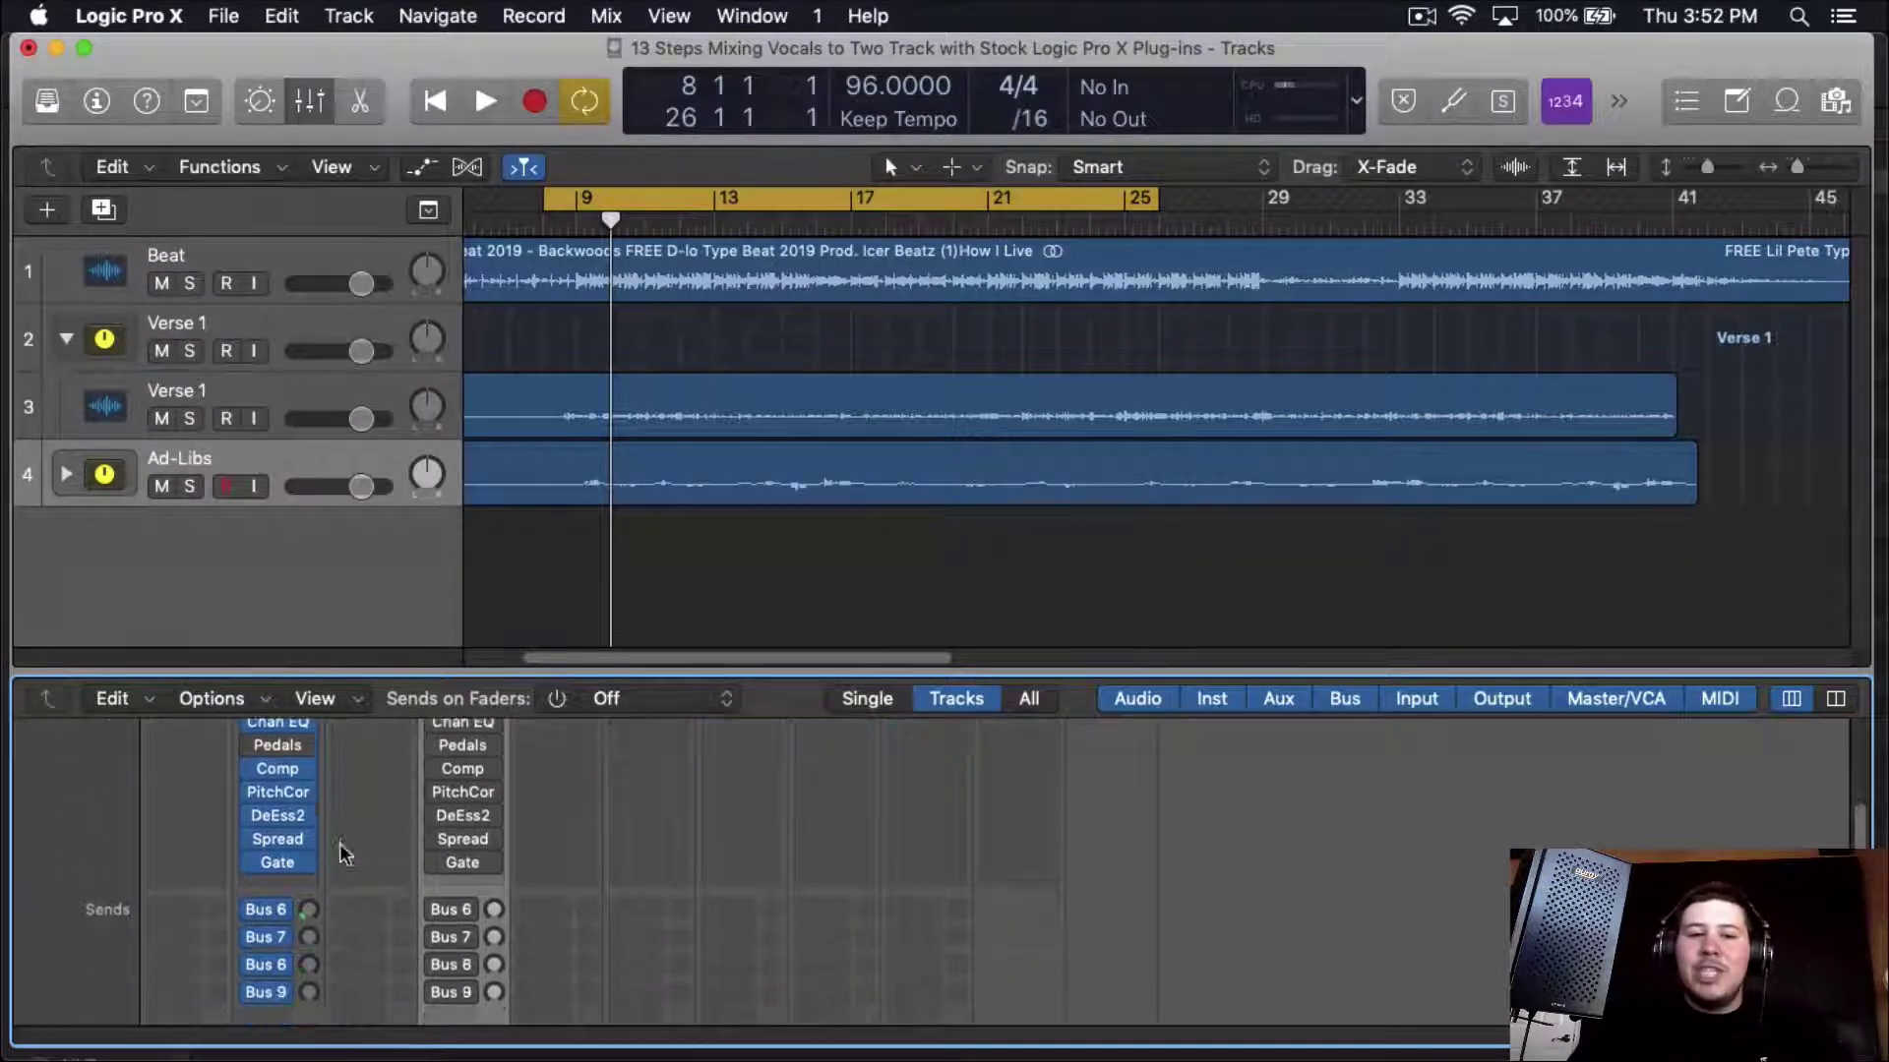
{"action": "key", "text": "space"}
{"action": "mouse_move", "coordinate": [309, 974]}
{"action": "left_mouse_down"}
{"action": "mouse_move", "coordinate": [337, 894]}
{"action": "mouse_move", "coordinate": [339, 970]}
{"action": "left_mouse_up"}
{"action": "scroll", "coordinate": [708, 890], "scroll_direction": "up", "scroll_amount": 2}
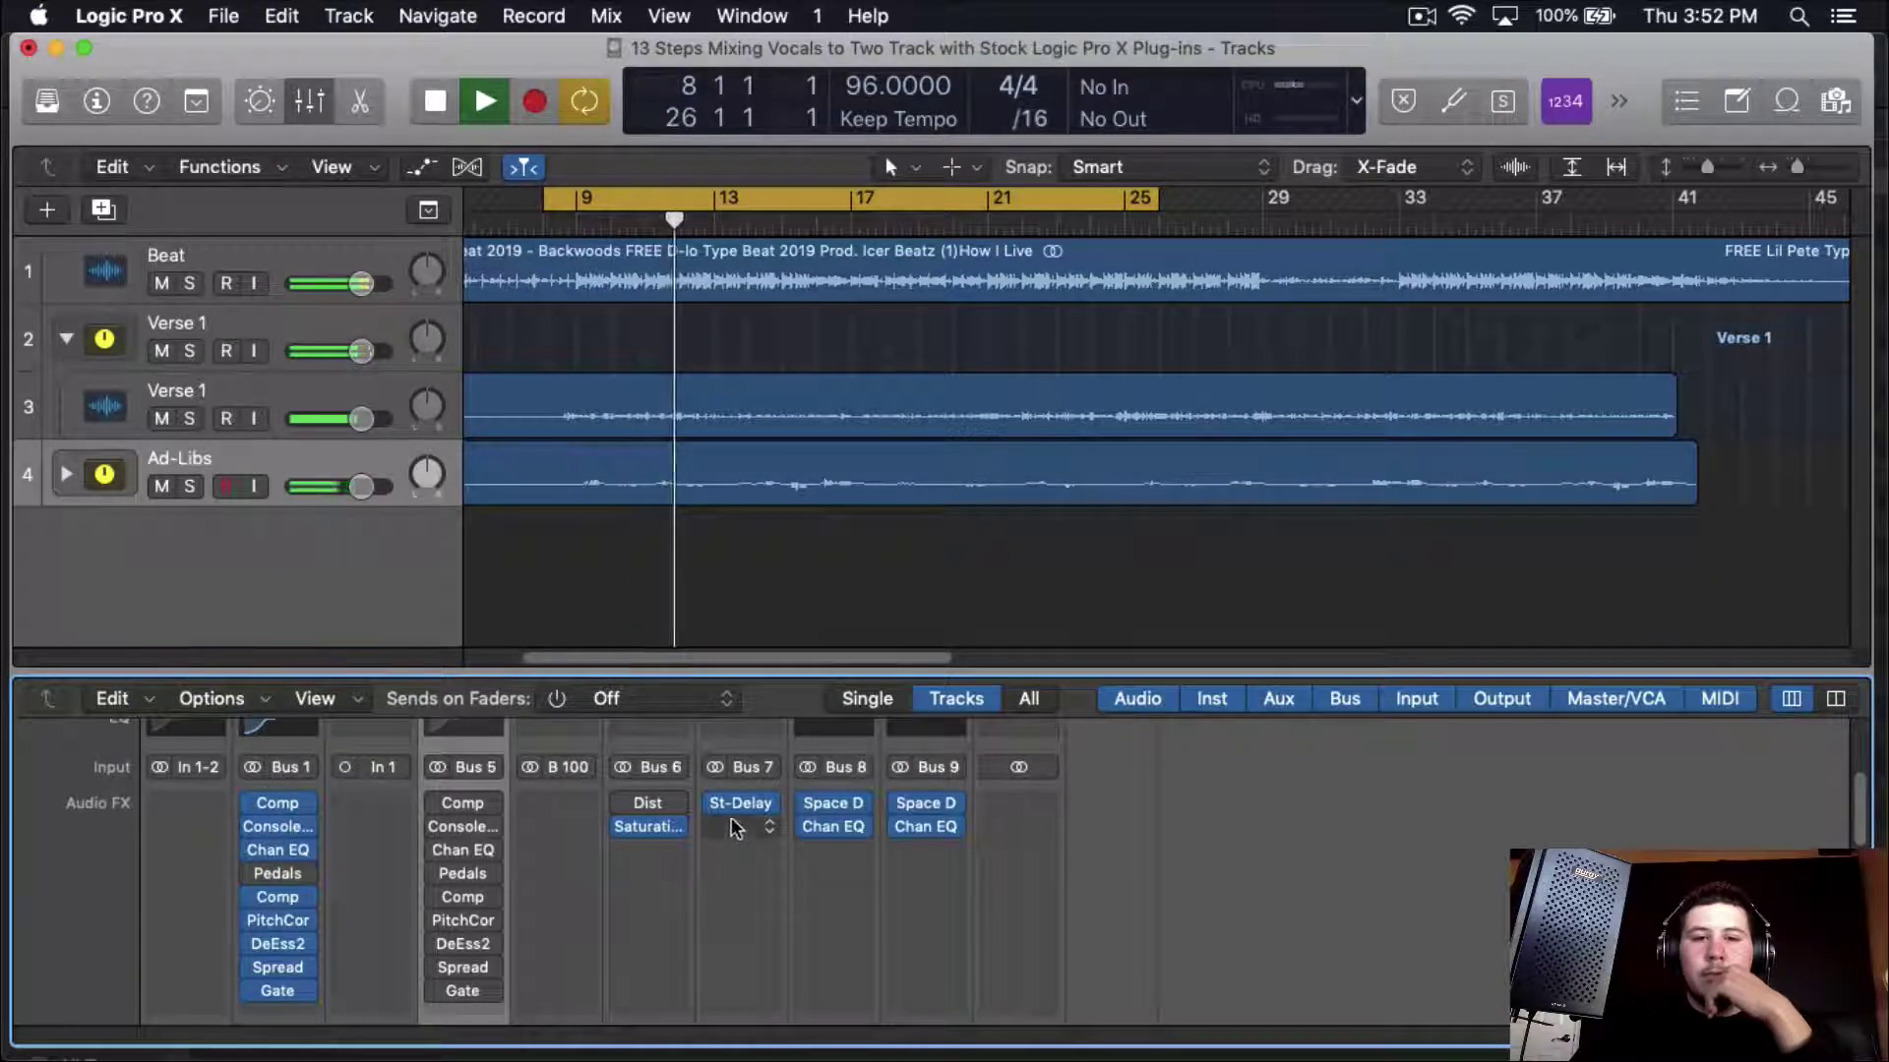
{"action": "scroll", "coordinate": [393, 949], "scroll_direction": "down", "scroll_amount": 6}
{"action": "scroll", "coordinate": [331, 802], "scroll_direction": "up", "scroll_amount": 1}
{"action": "left_click_drag", "start_coordinate": [310, 741], "coordinate": [327, 686]}
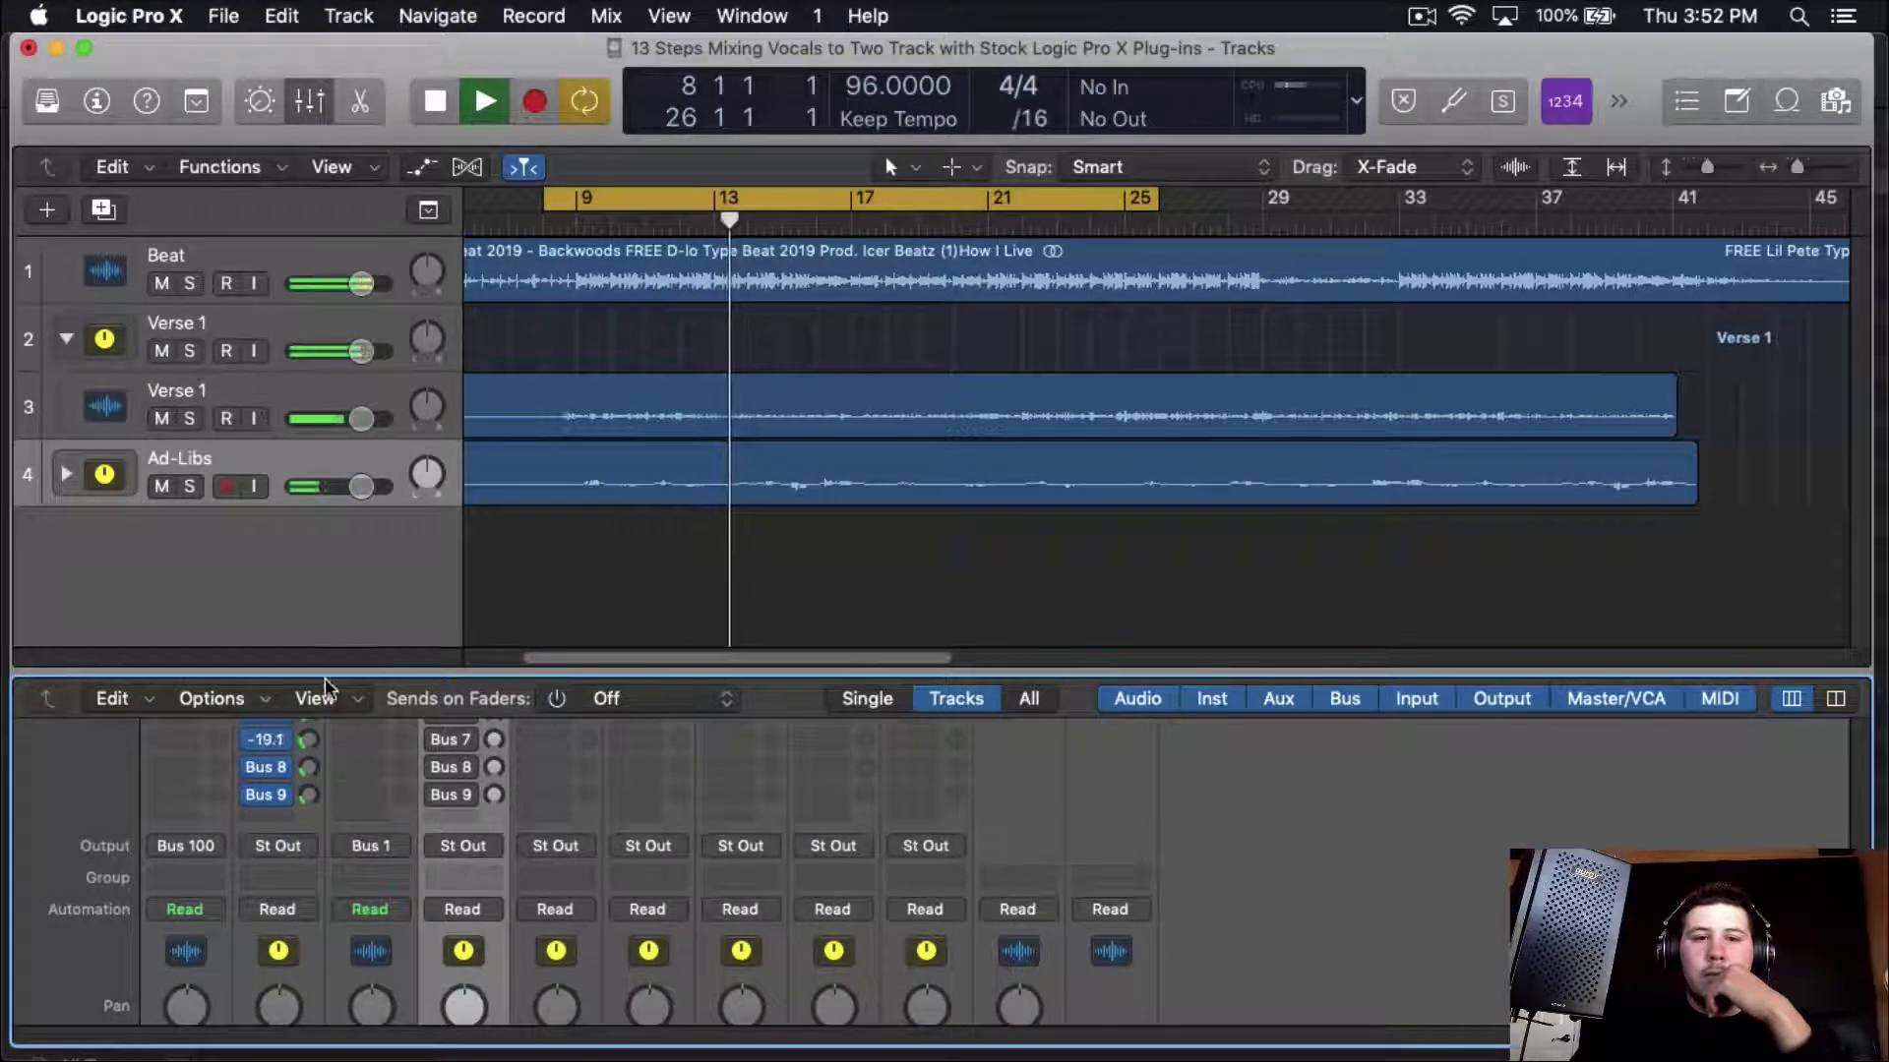
- Solo Verse 1 to hear its effects and sends alone, then stop playback and clear the solo
{"action": "scroll", "coordinate": [503, 843], "scroll_direction": "up", "scroll_amount": 1}
{"action": "scroll", "coordinate": [504, 843], "scroll_direction": "up", "scroll_amount": 5}
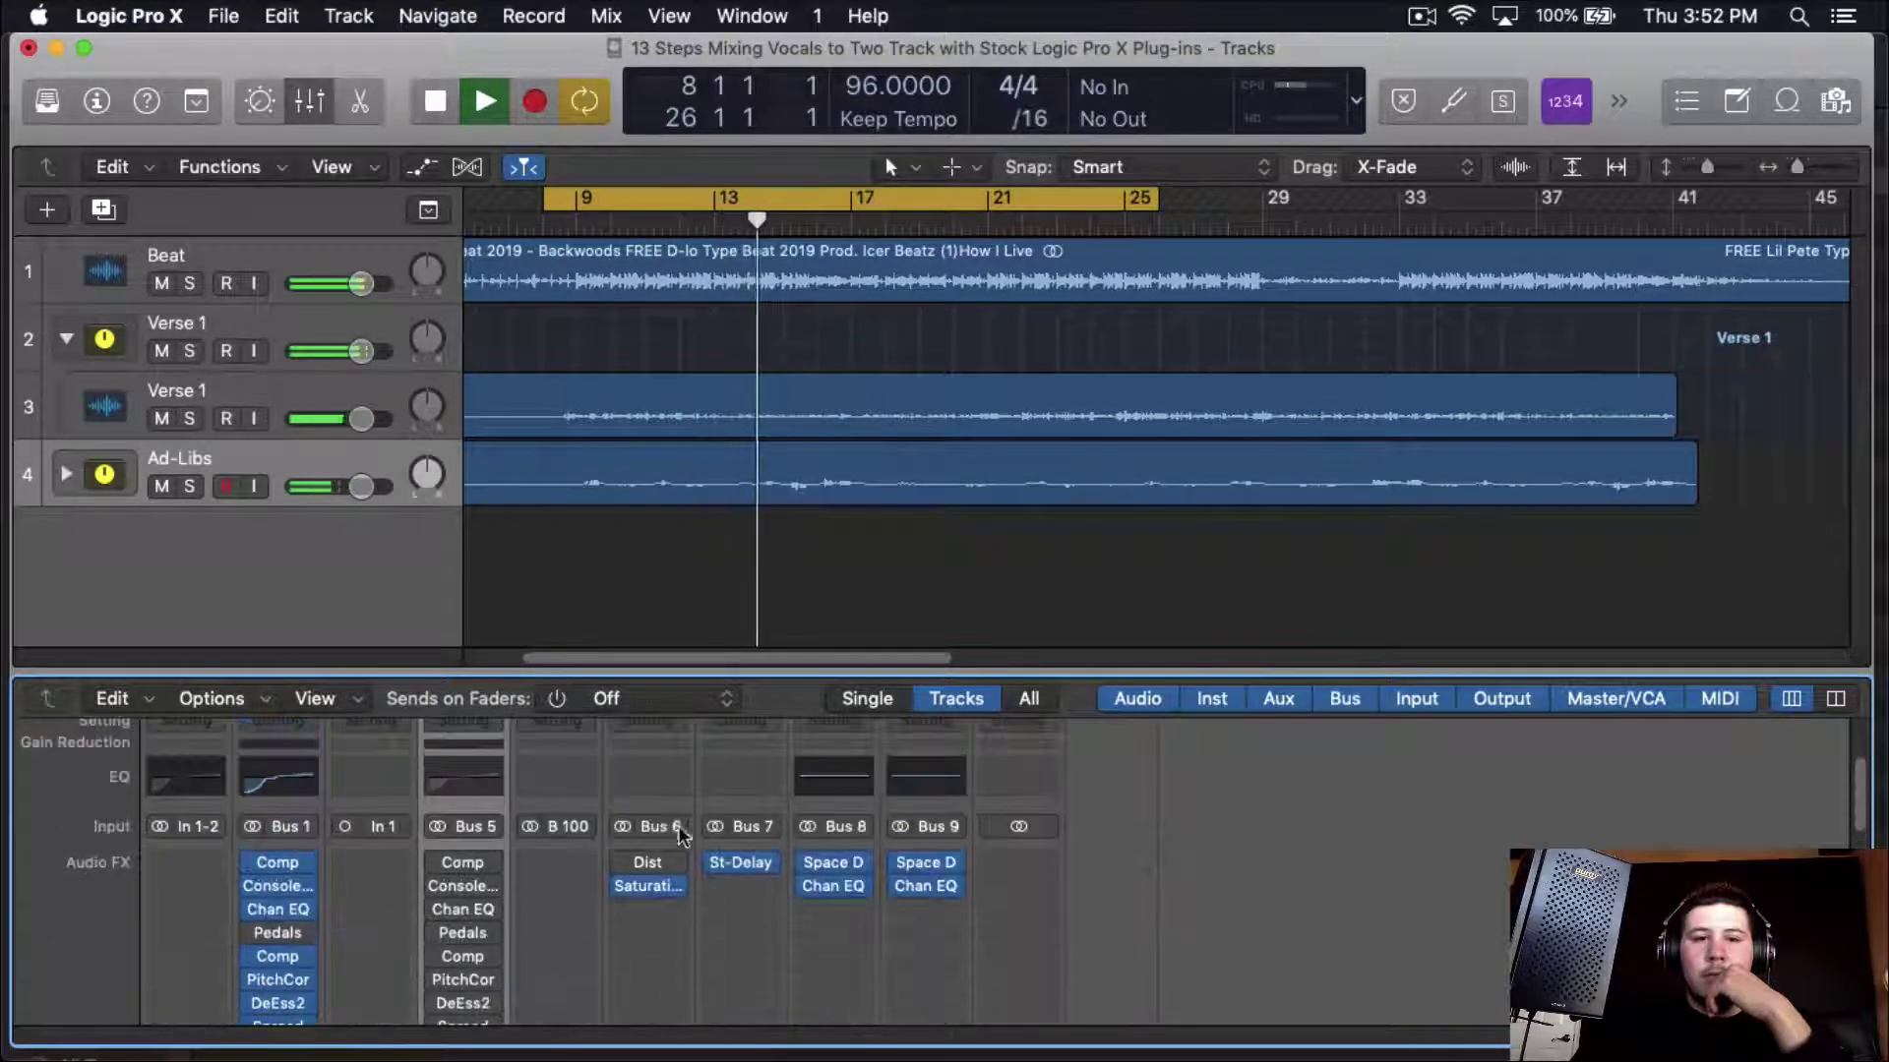
{"action": "scroll", "coordinate": [354, 993], "scroll_direction": "down", "scroll_amount": 7}
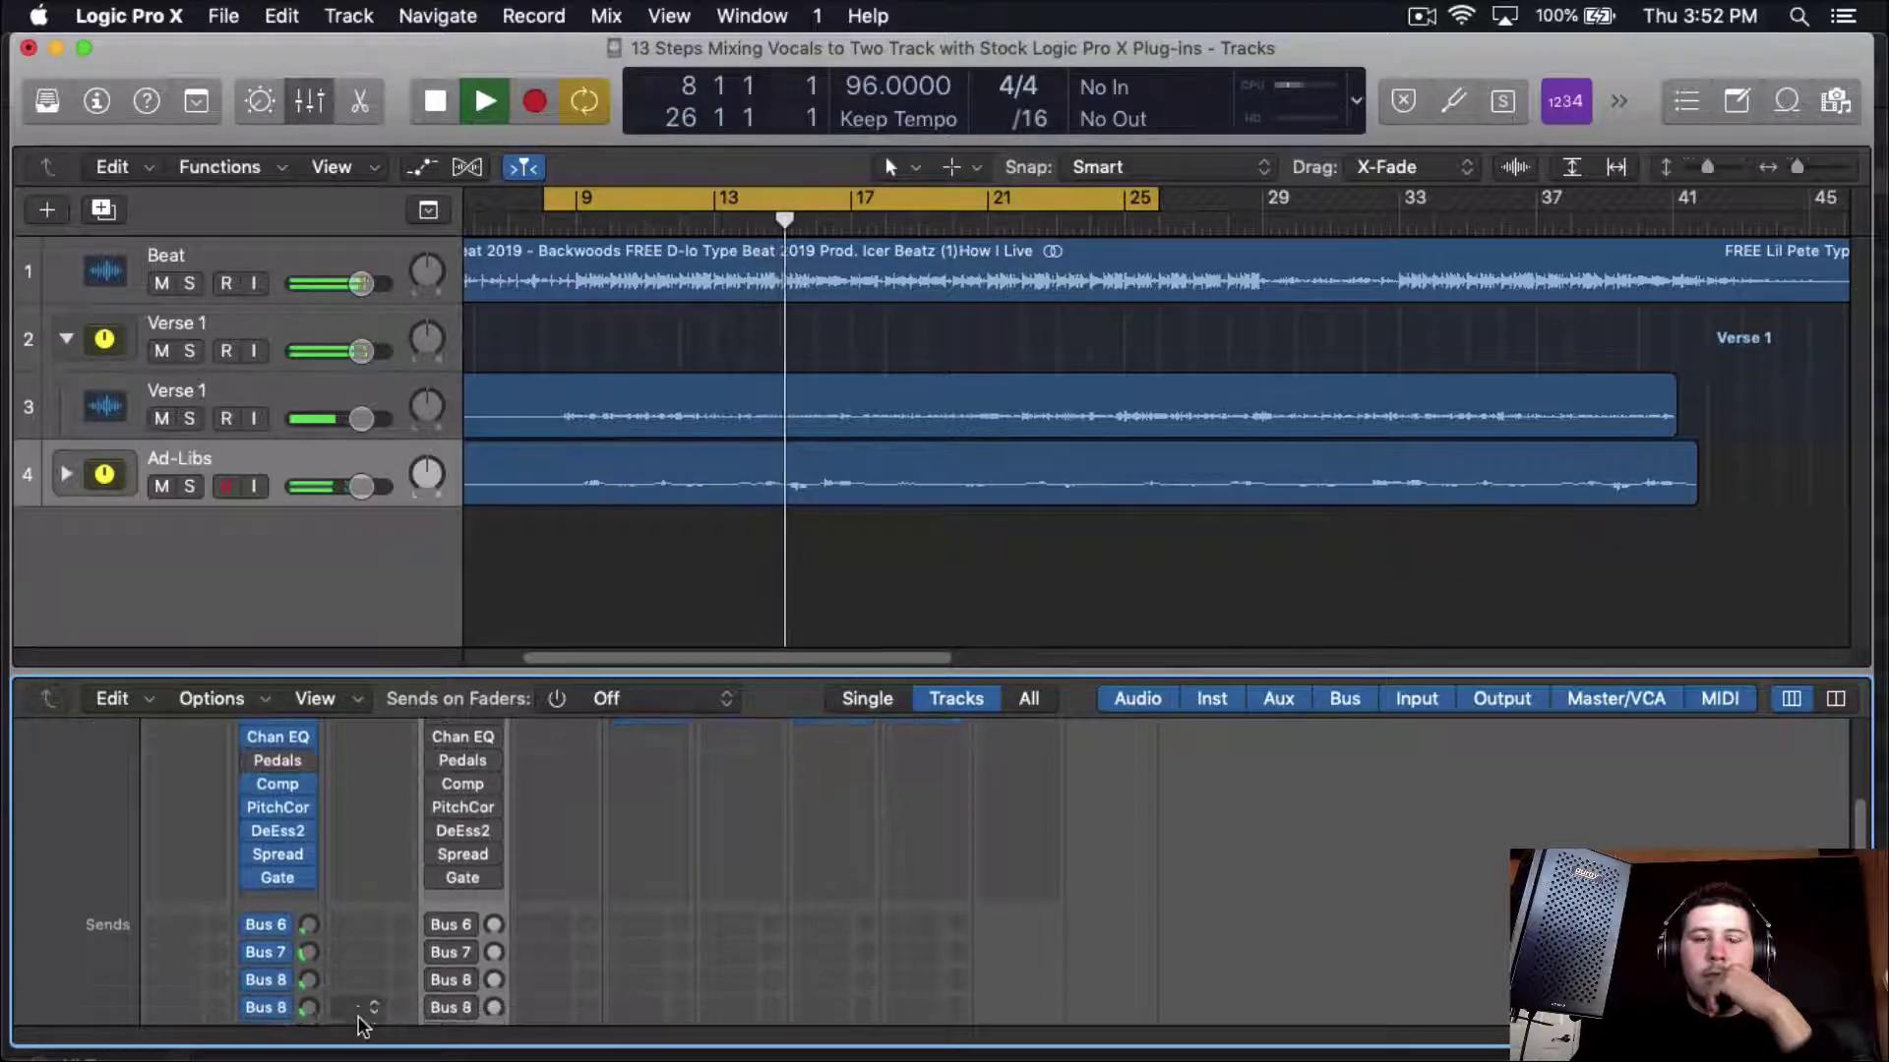
{"action": "left_click", "coordinate": [300, 951]}
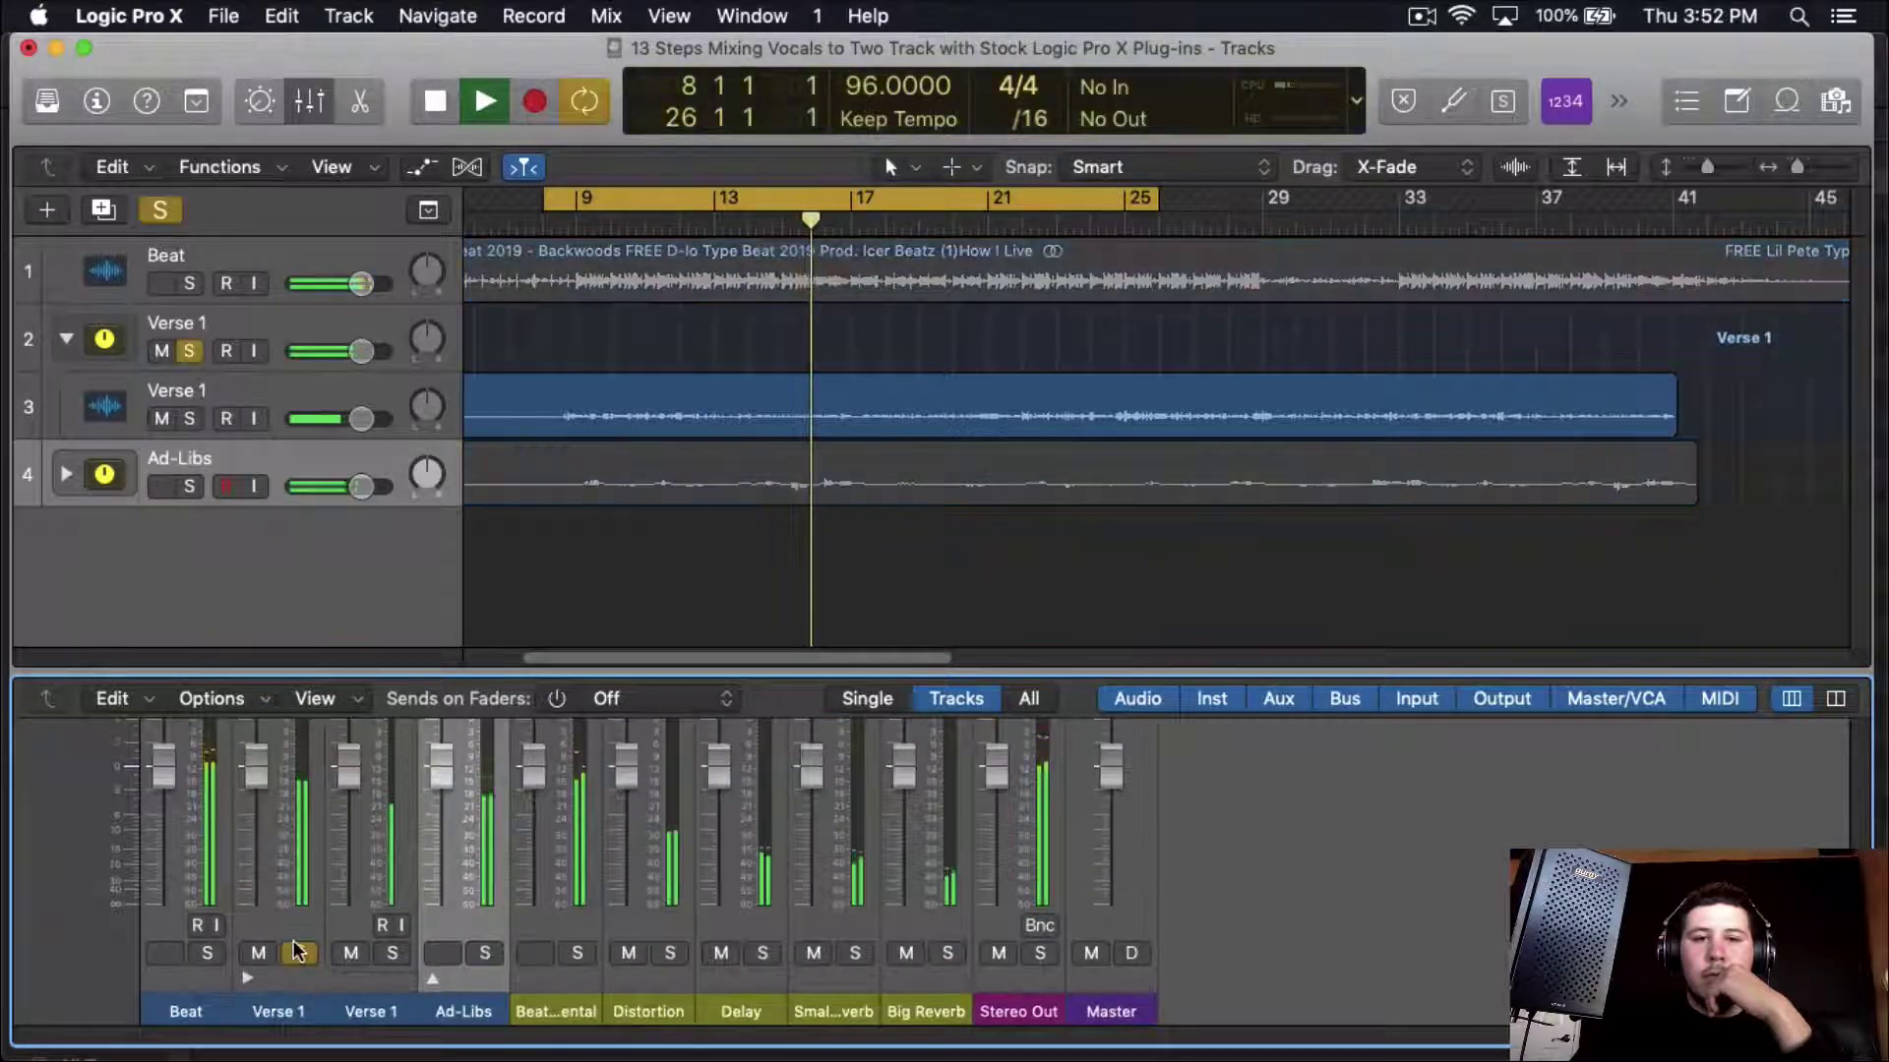
{"action": "scroll", "coordinate": [300, 934], "scroll_direction": "up", "scroll_amount": 5}
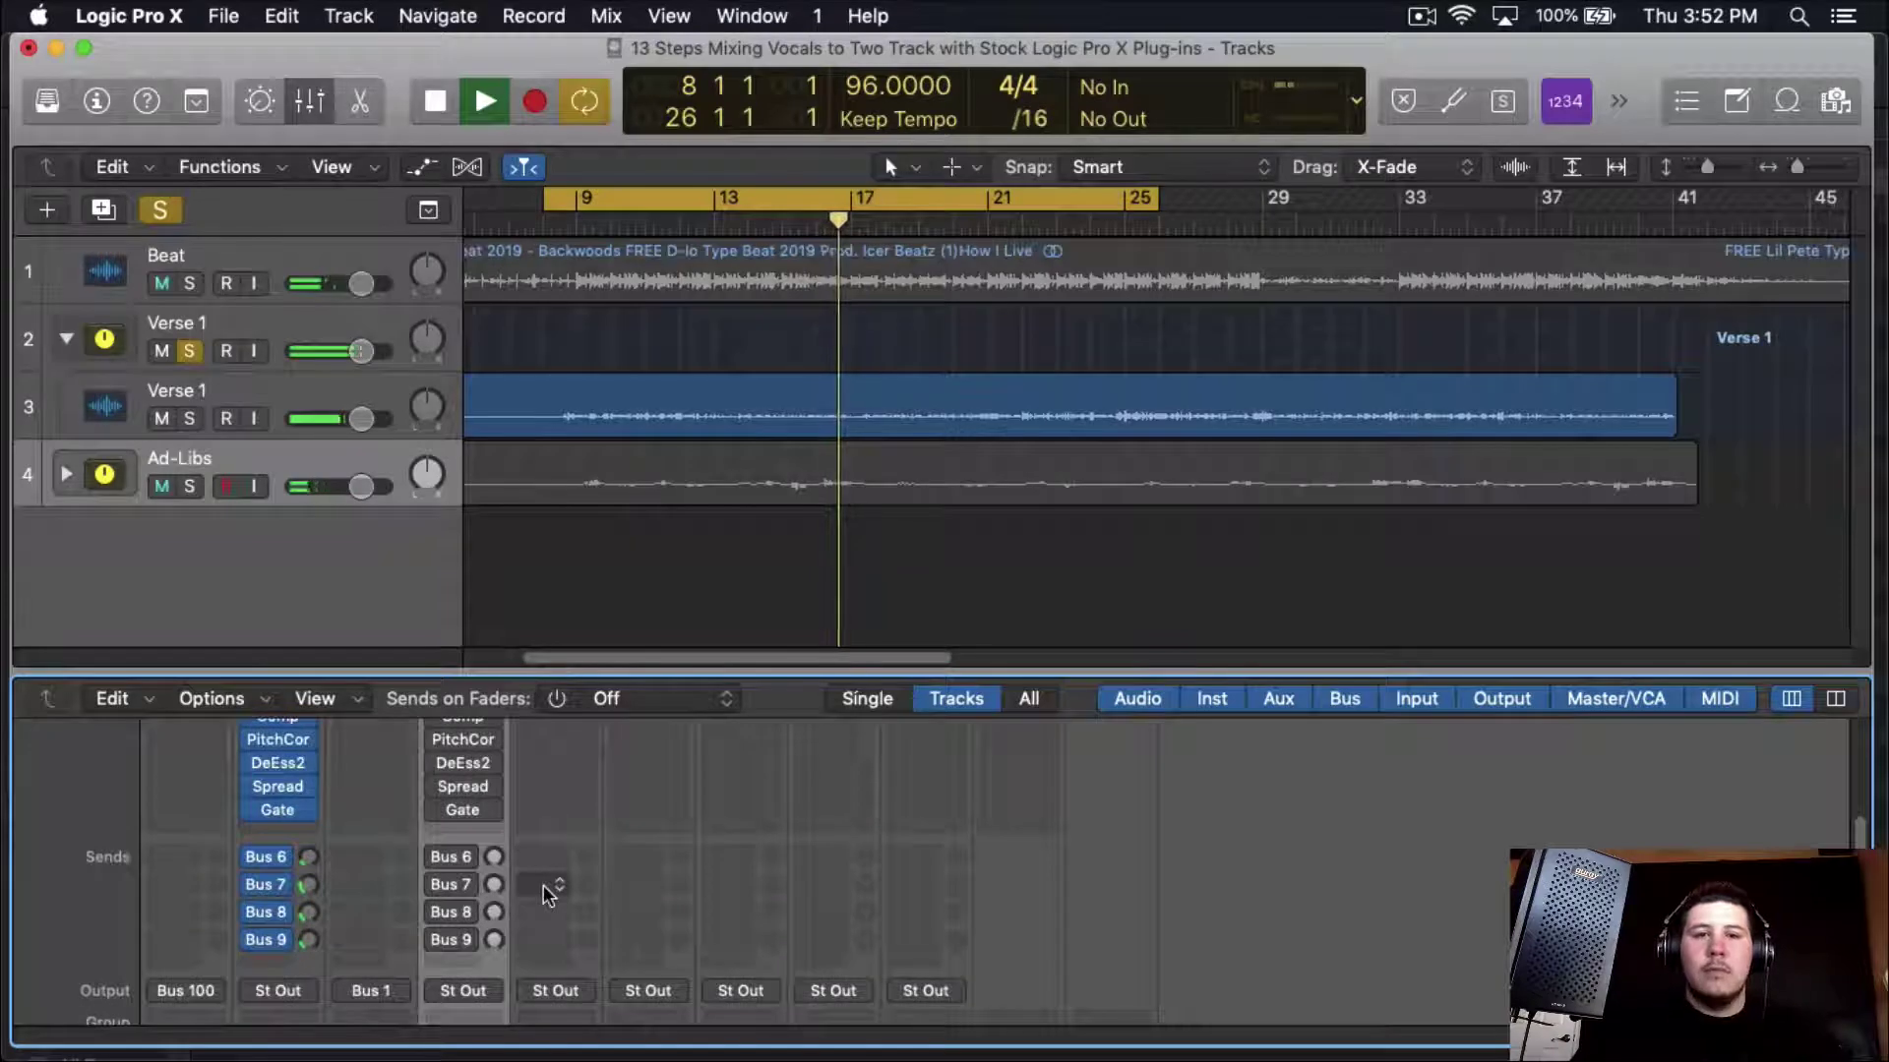
{"action": "key", "text": "space"}
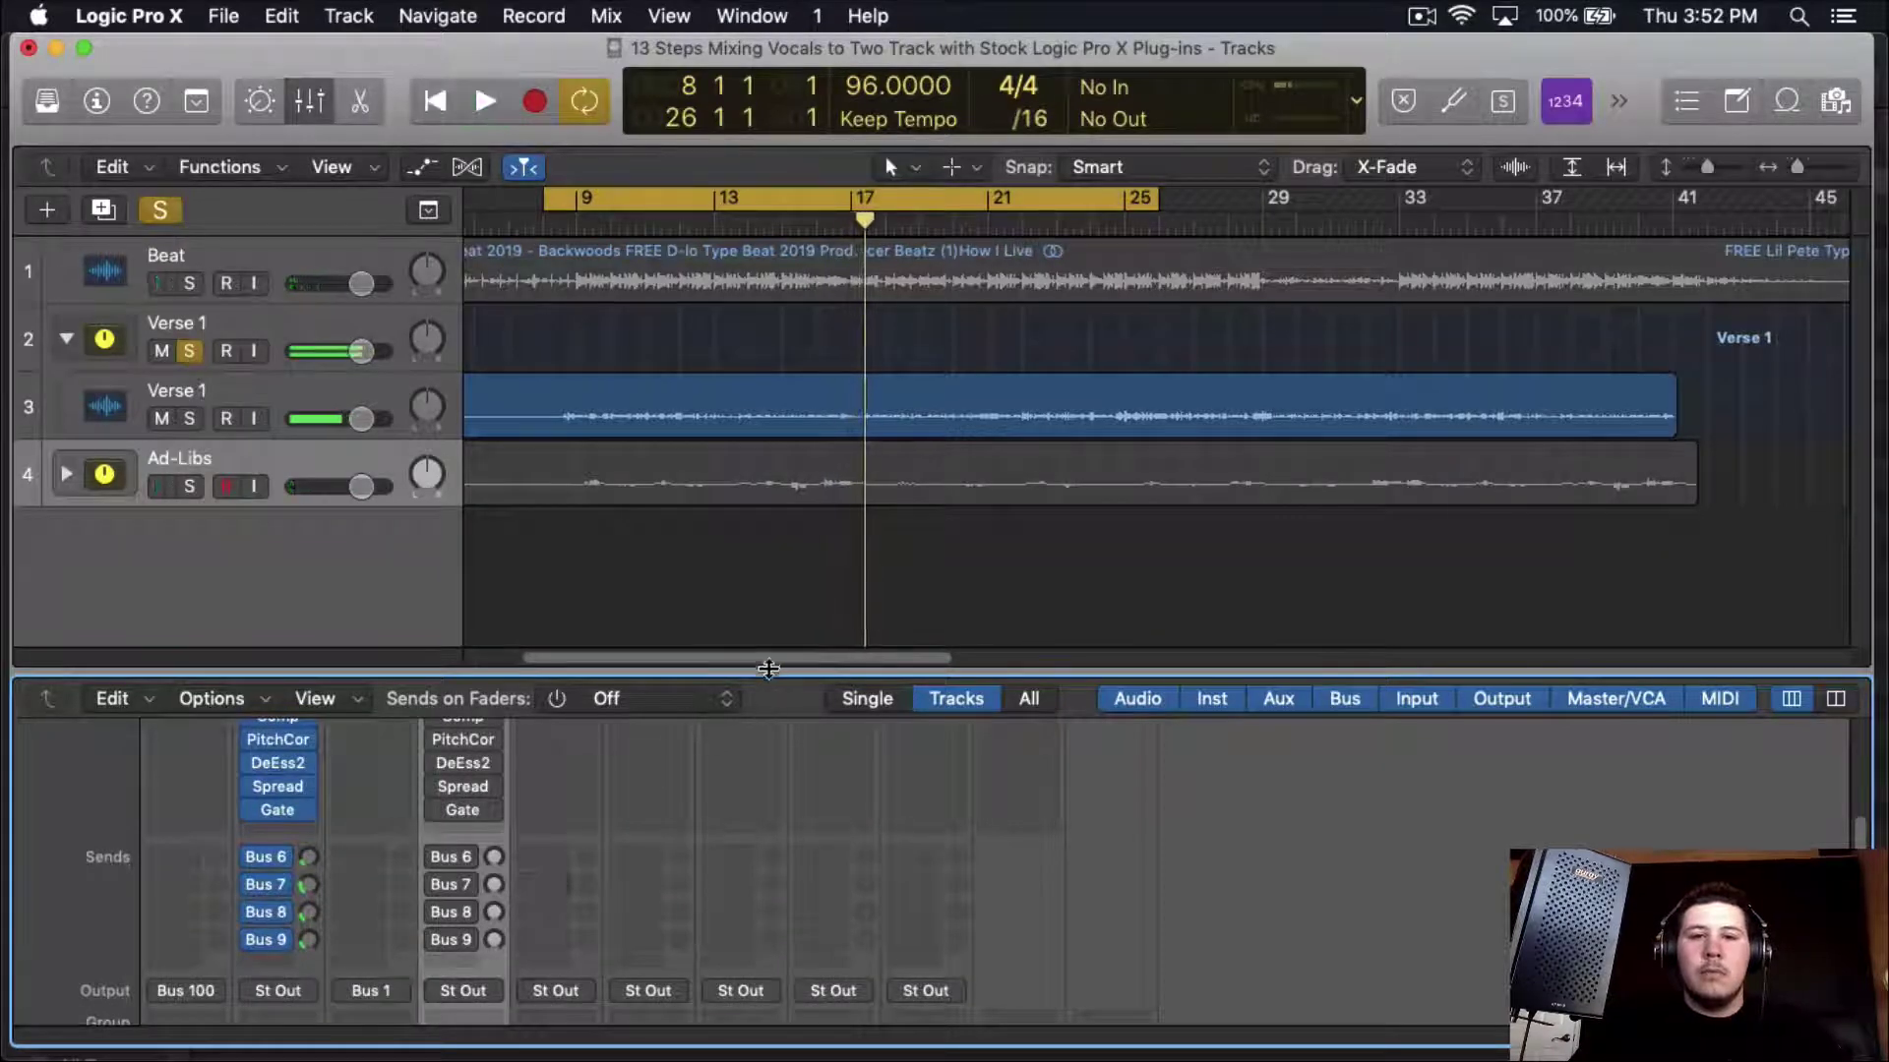
{"action": "left_click", "coordinate": [161, 208]}
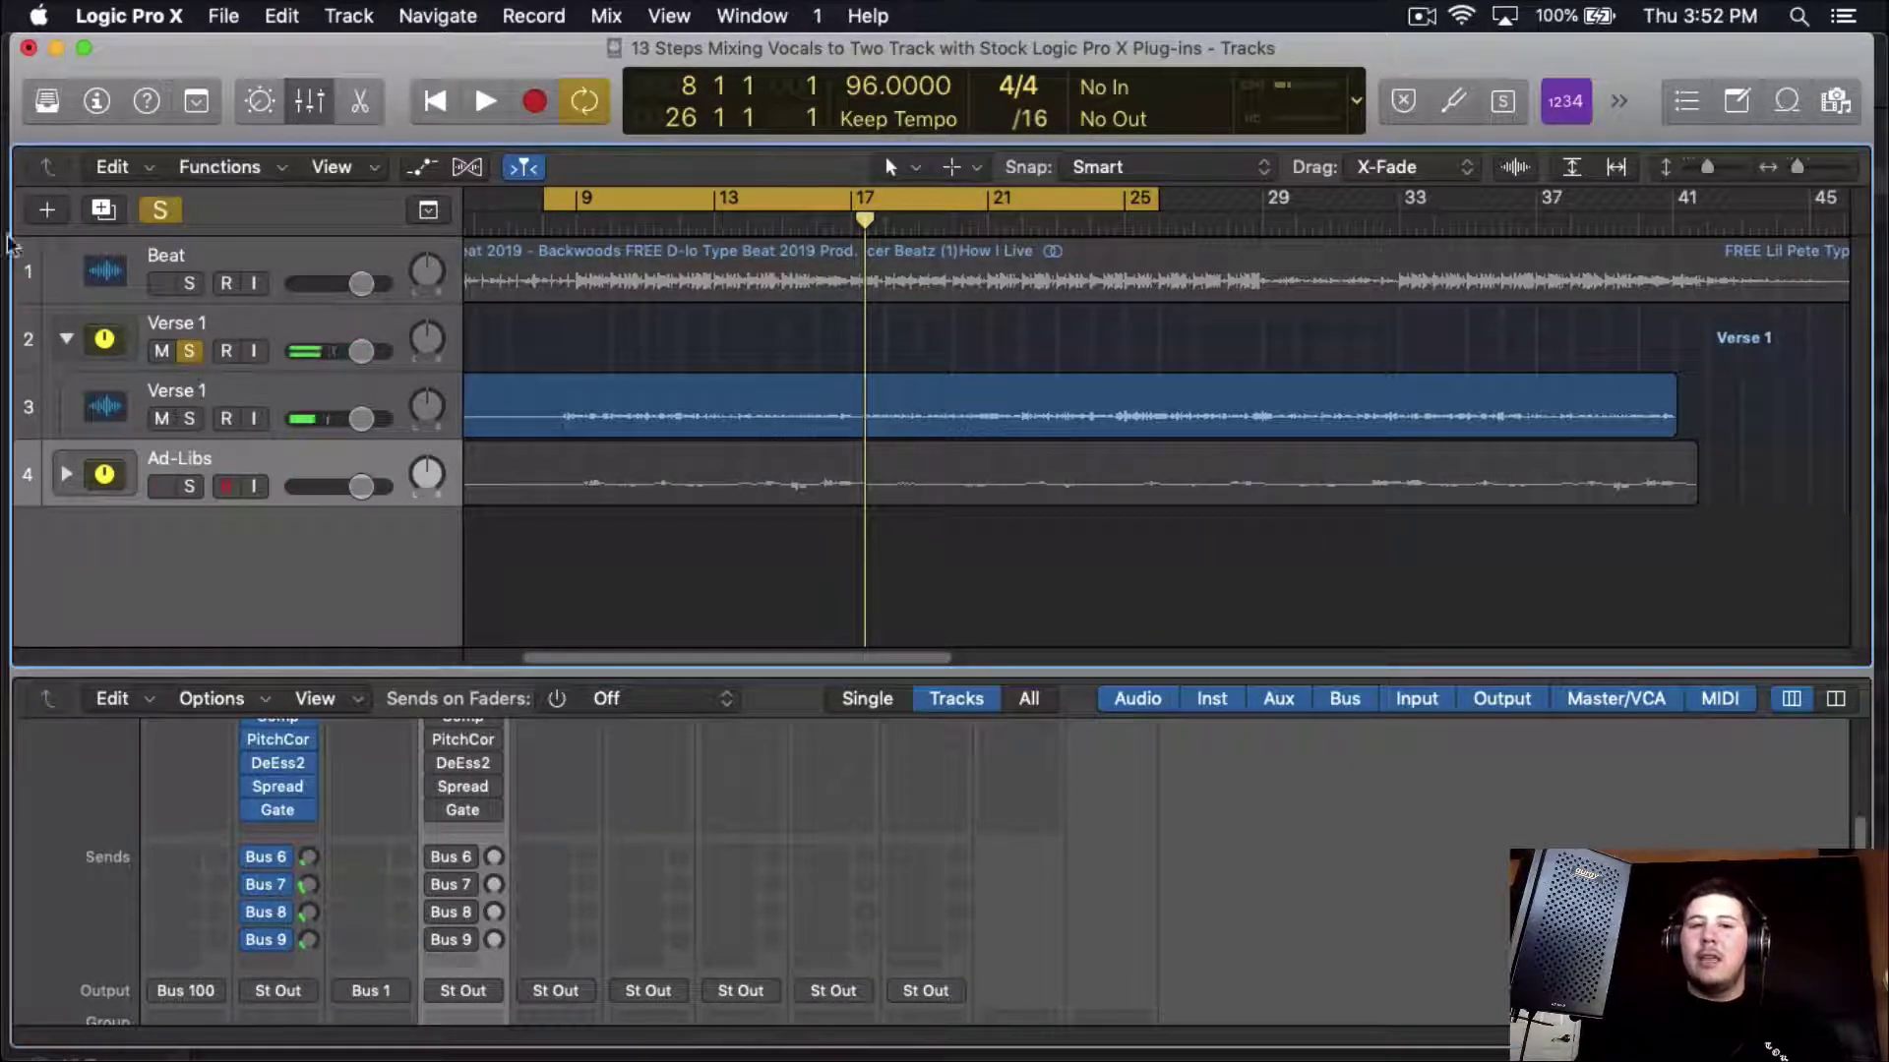
{"action": "left_click", "coordinate": [162, 210]}
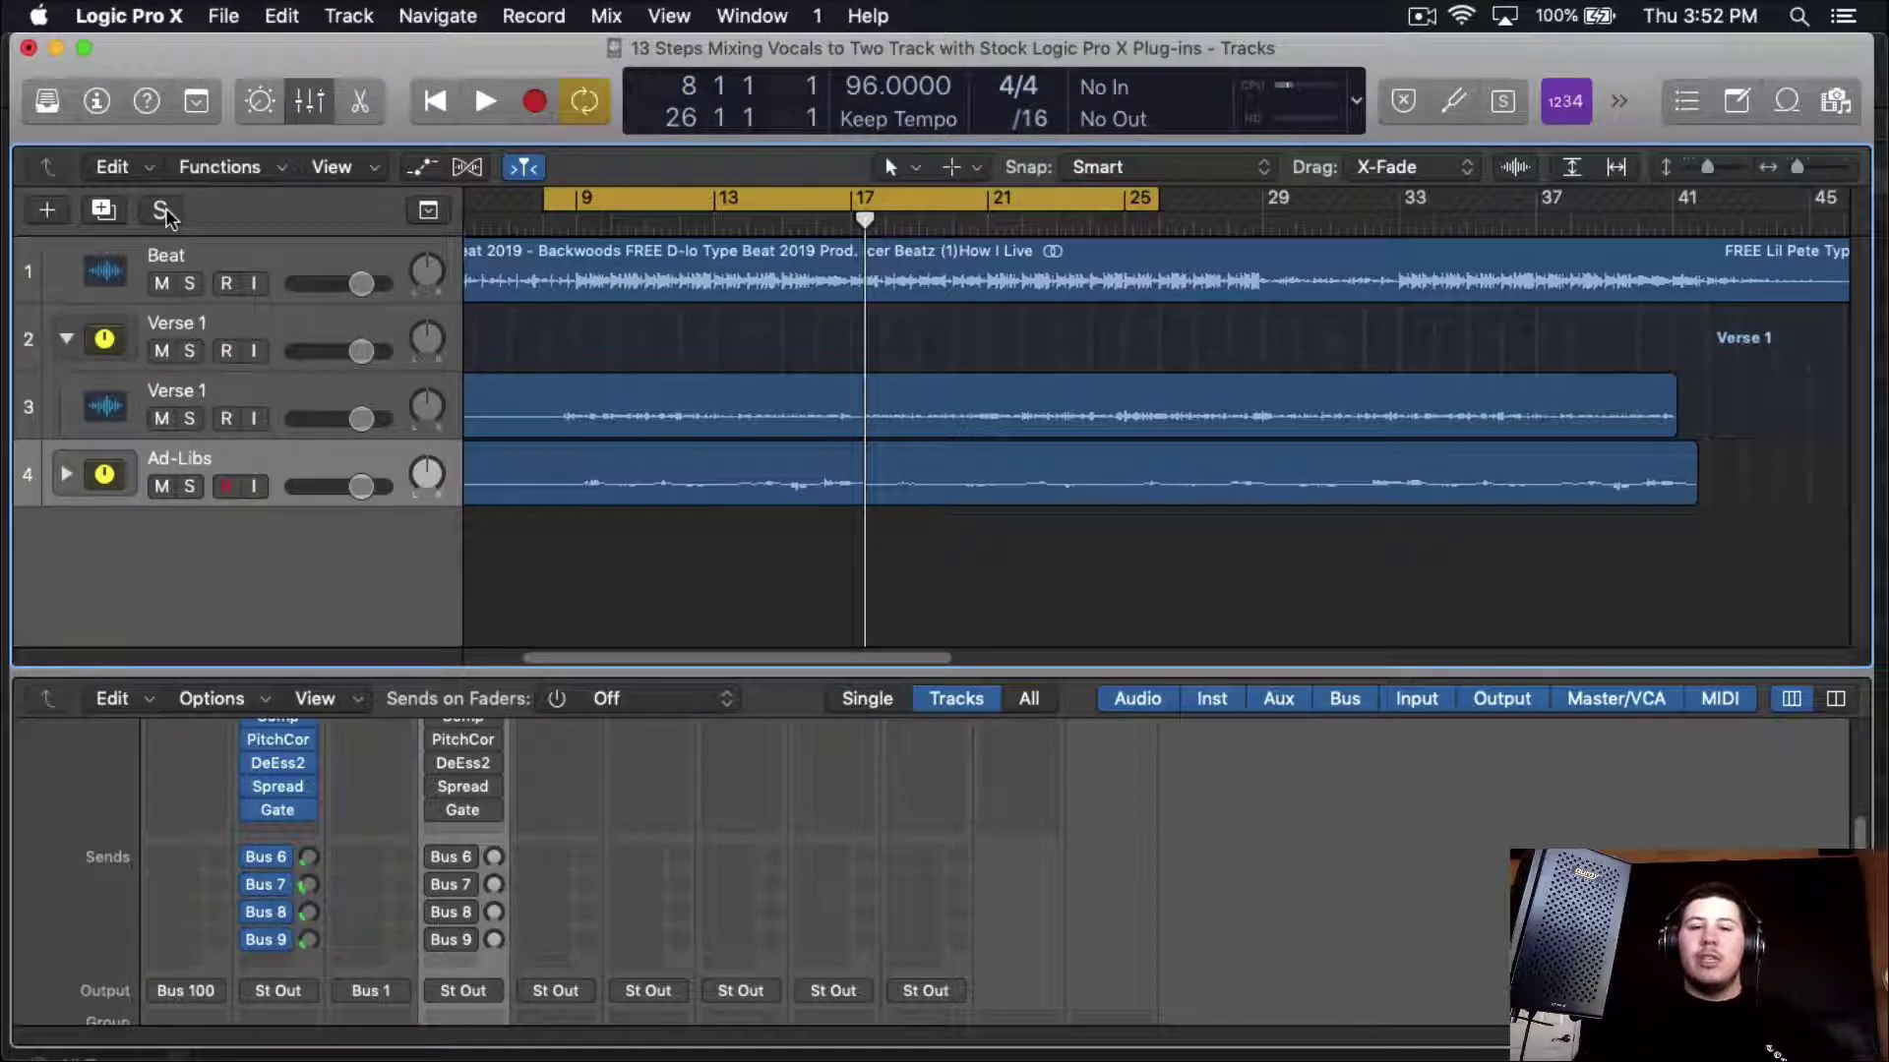
- Turn on the whole Ad-Libs effects chain and its sends to Buses 6, 7, 8 and 9
{"action": "scroll", "coordinate": [394, 685], "scroll_direction": "up", "scroll_amount": 2}
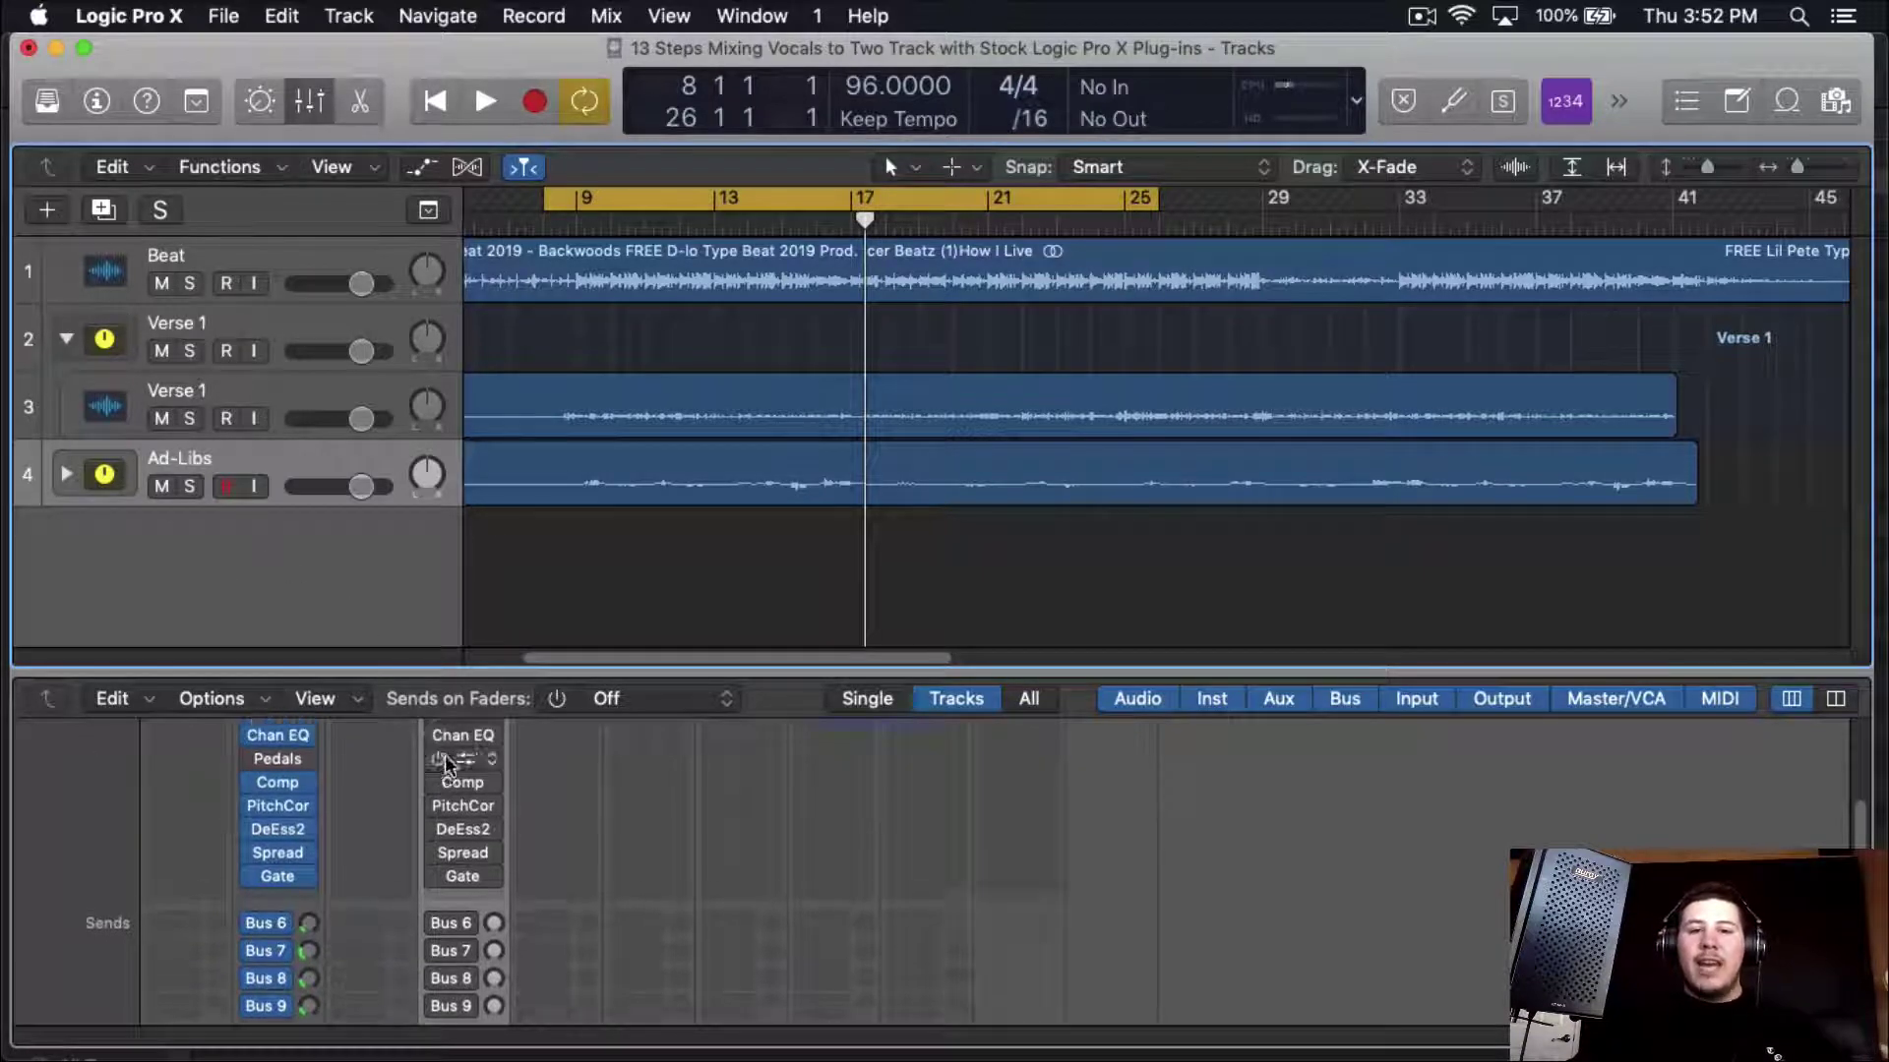
{"action": "scroll", "coordinate": [453, 827], "scroll_direction": "up", "scroll_amount": 5}
{"action": "scroll", "coordinate": [460, 961], "scroll_direction": "down", "scroll_amount": 4}
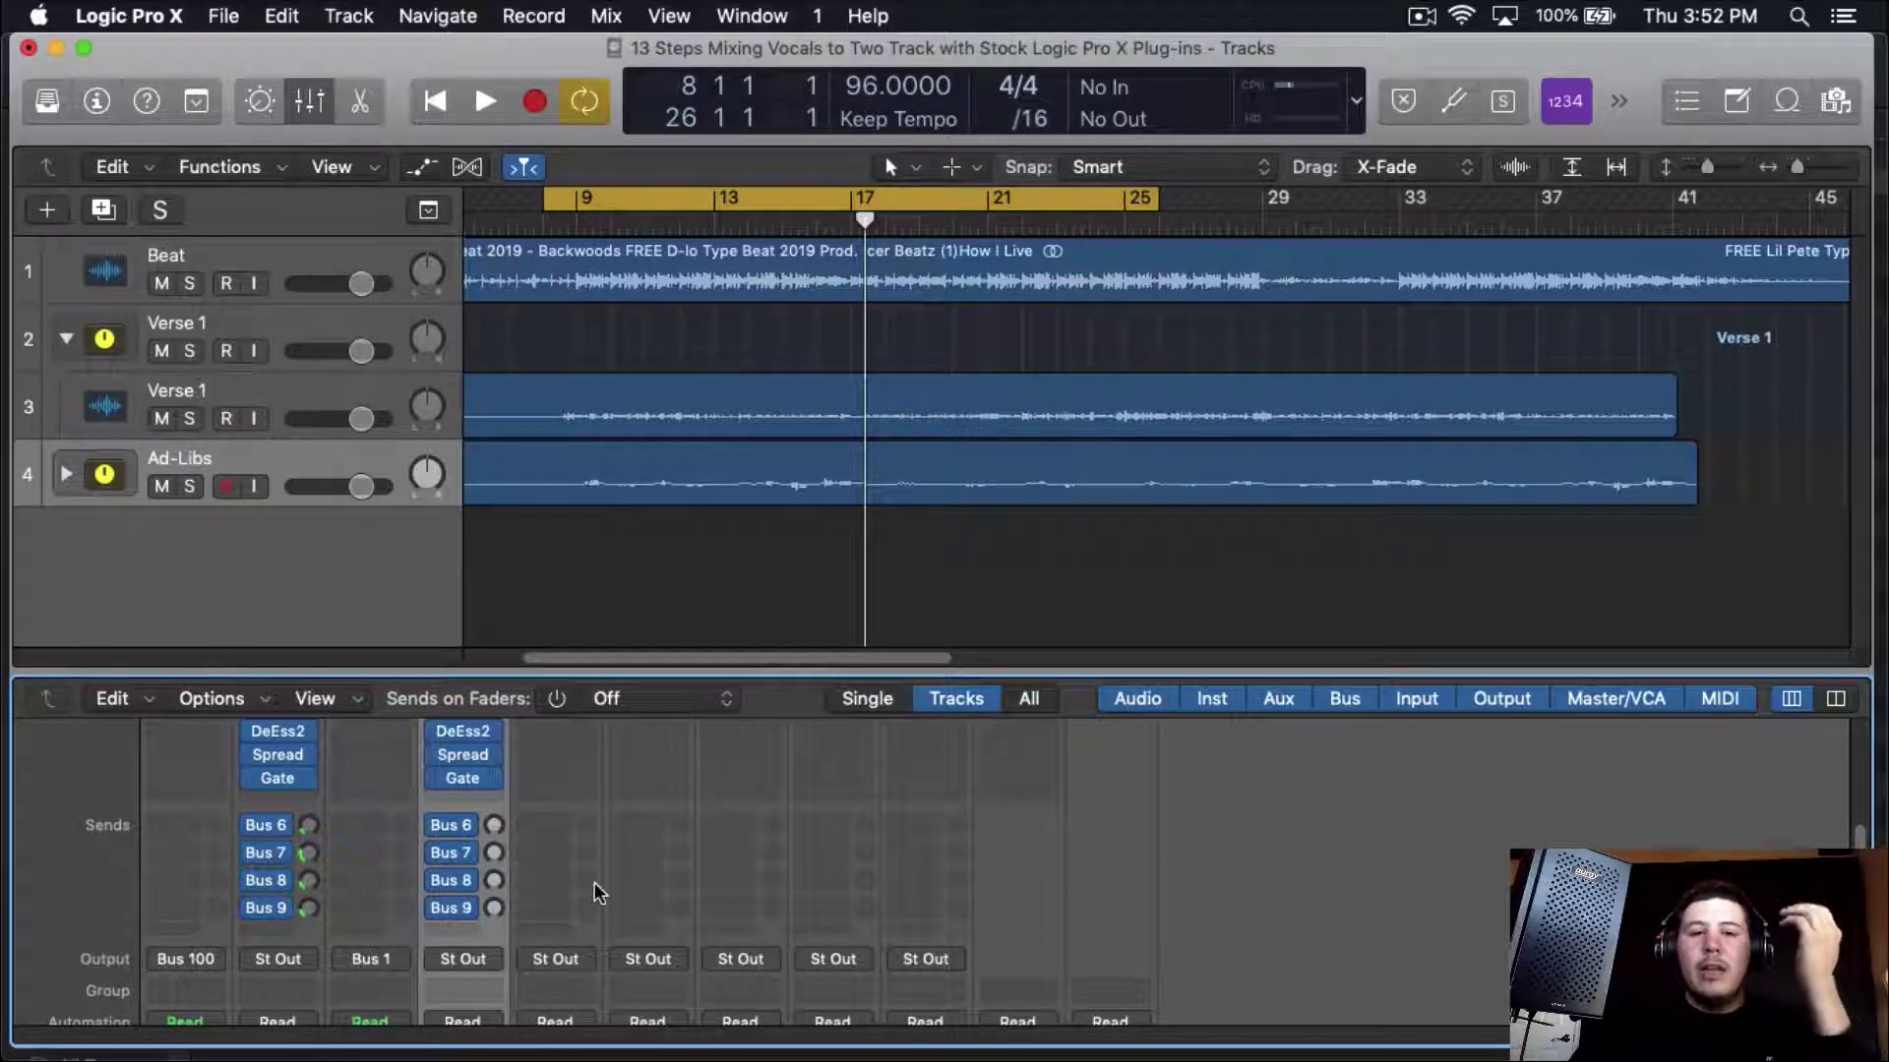
{"action": "scroll", "coordinate": [594, 883], "scroll_direction": "up", "scroll_amount": 10}
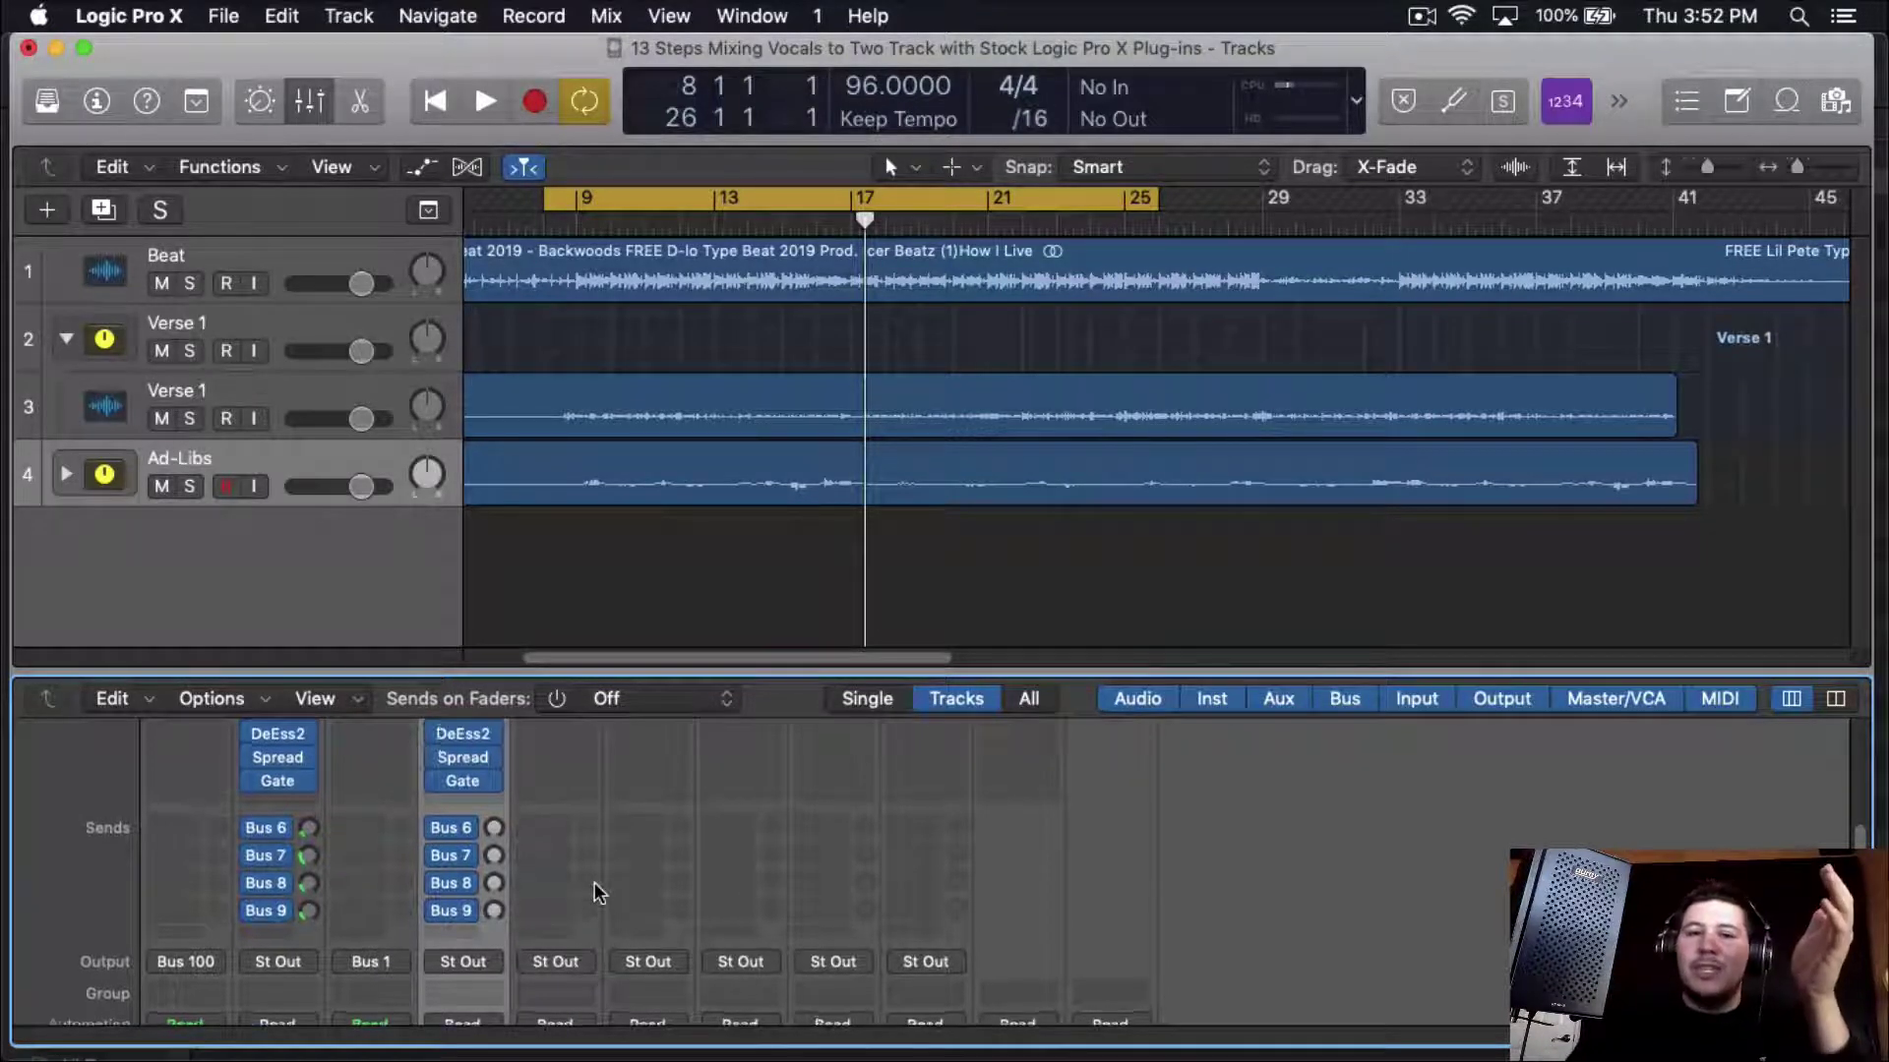
- Enlarge the mixer area, show the project notes again, and review the earlier steps beside the Verse 1 and Ad-Libs chains
{"action": "left_click_drag", "start_coordinate": [478, 671], "coordinate": [477, 377]}
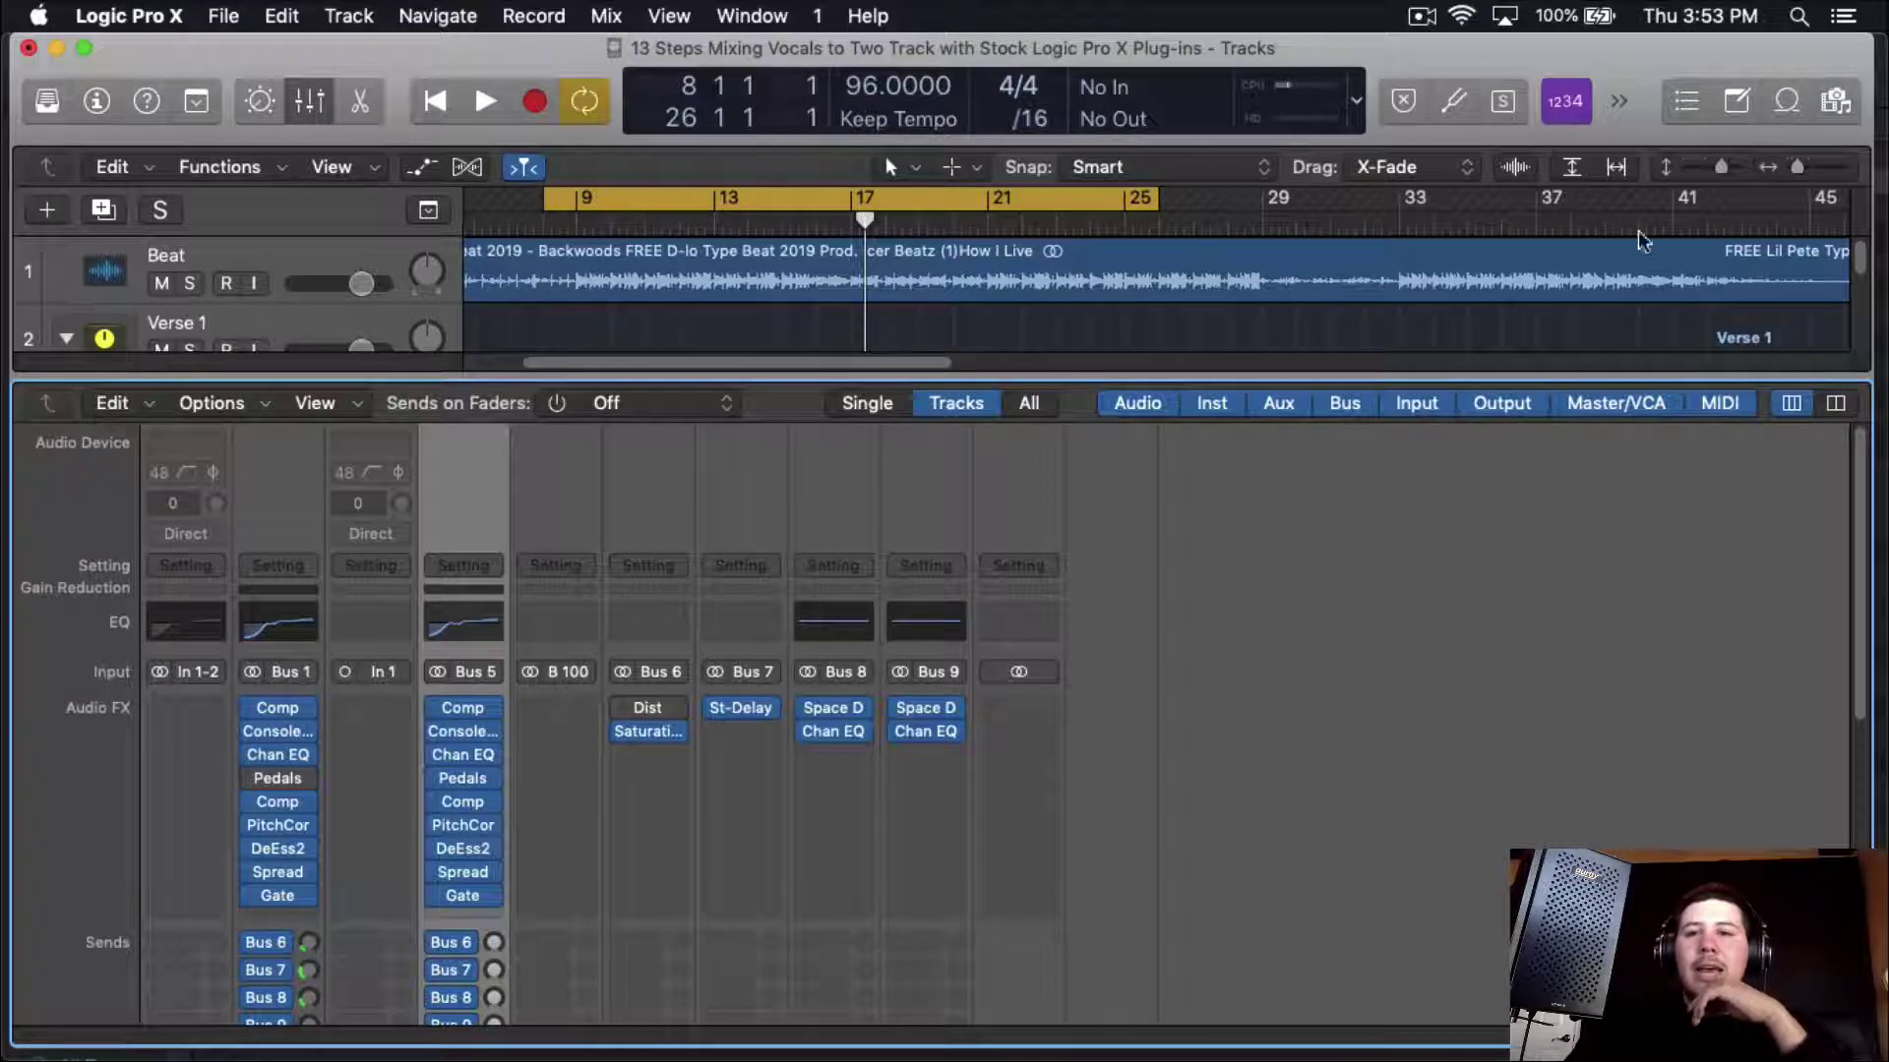
{"action": "left_click", "coordinate": [1737, 100]}
{"action": "scroll", "coordinate": [1571, 563], "scroll_direction": "up", "scroll_amount": 5}
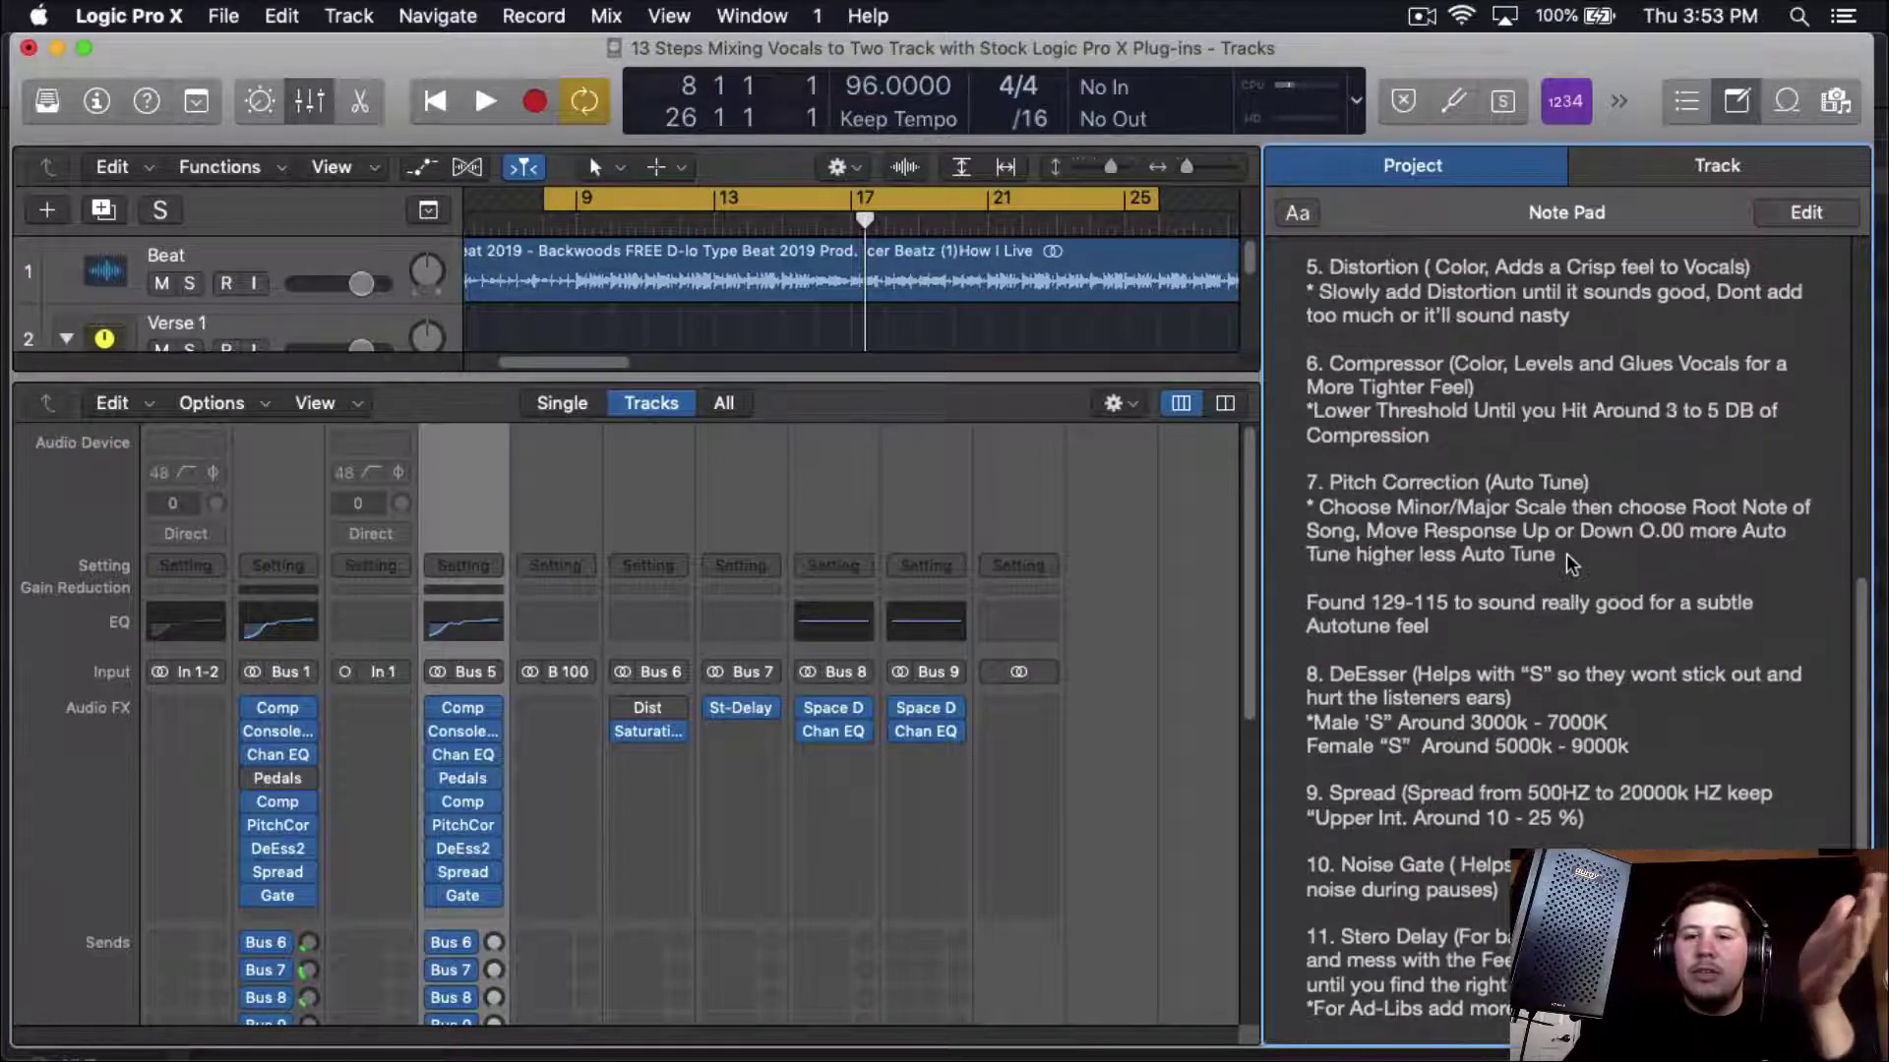
{"action": "scroll", "coordinate": [1571, 563], "scroll_direction": "up", "scroll_amount": 2}
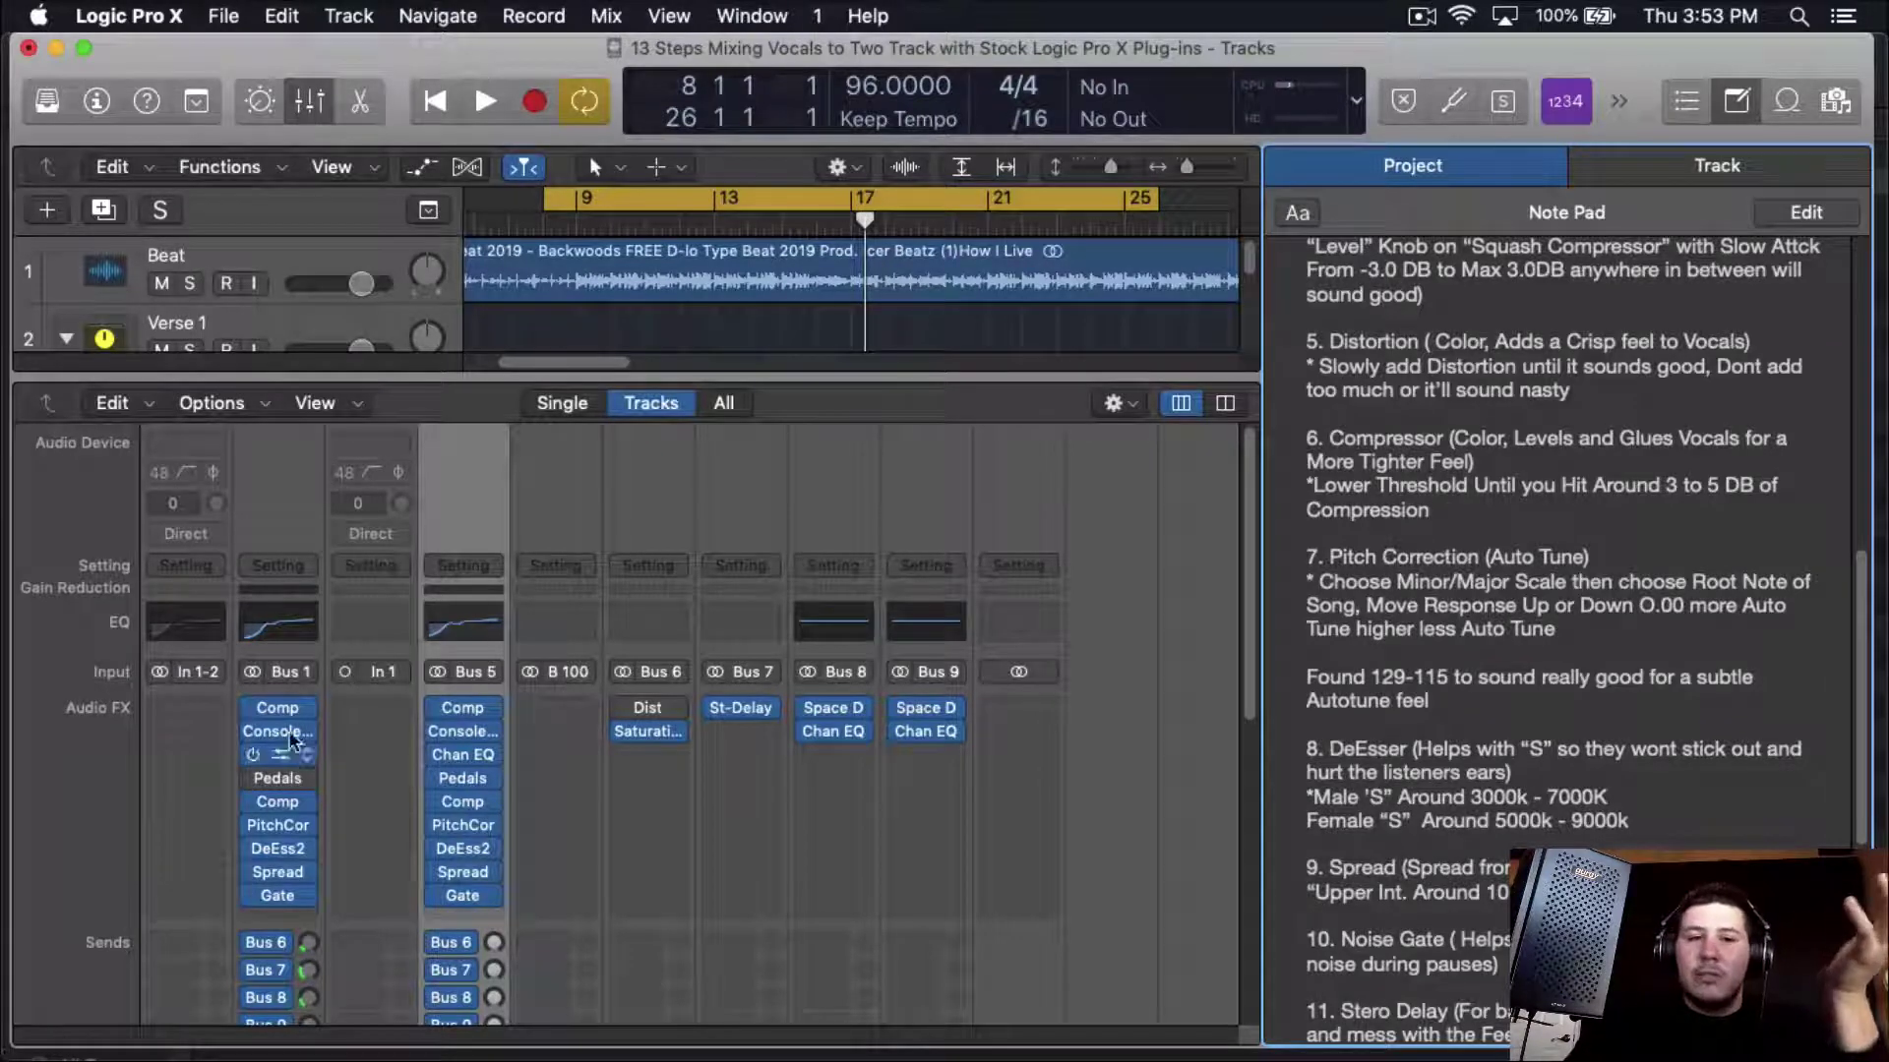
- Inspect the settings of Verse 1's second compressor and review the project notes from the beginning
{"action": "left_click", "coordinate": [277, 801]}
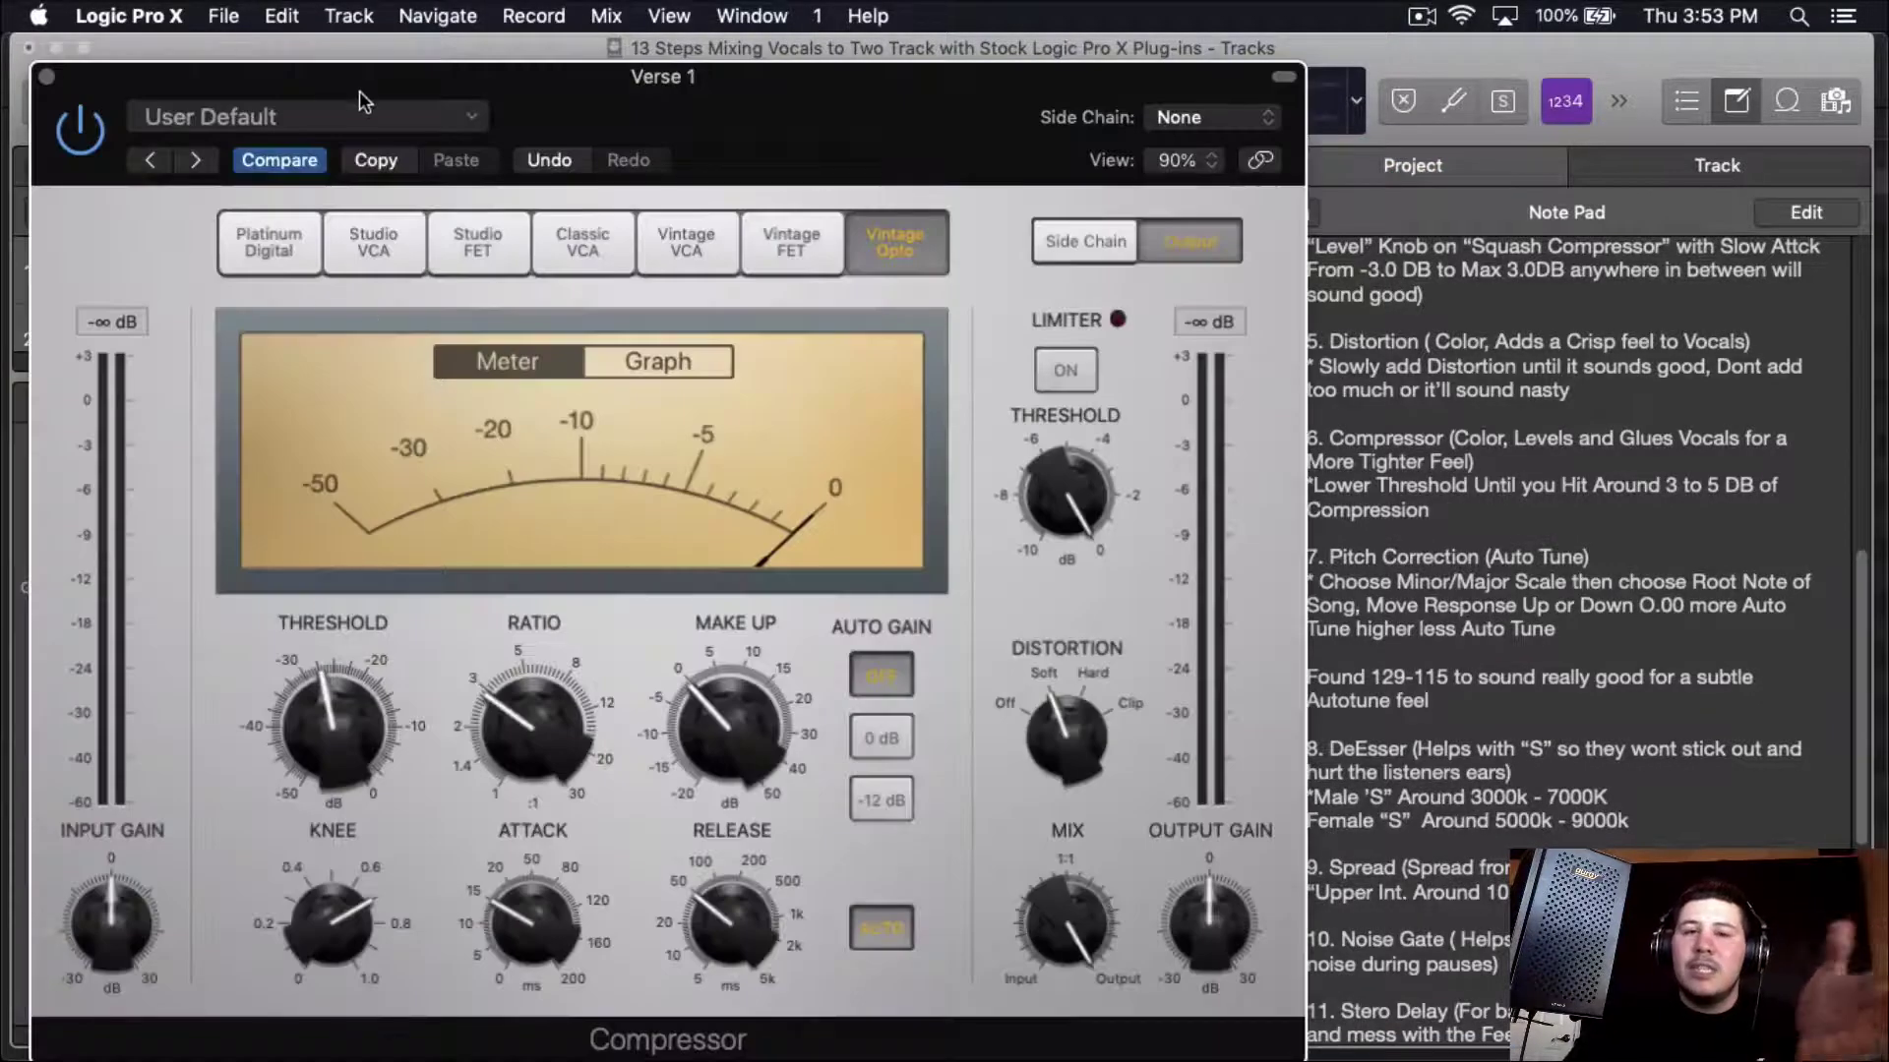
{"action": "left_click", "coordinate": [46, 76]}
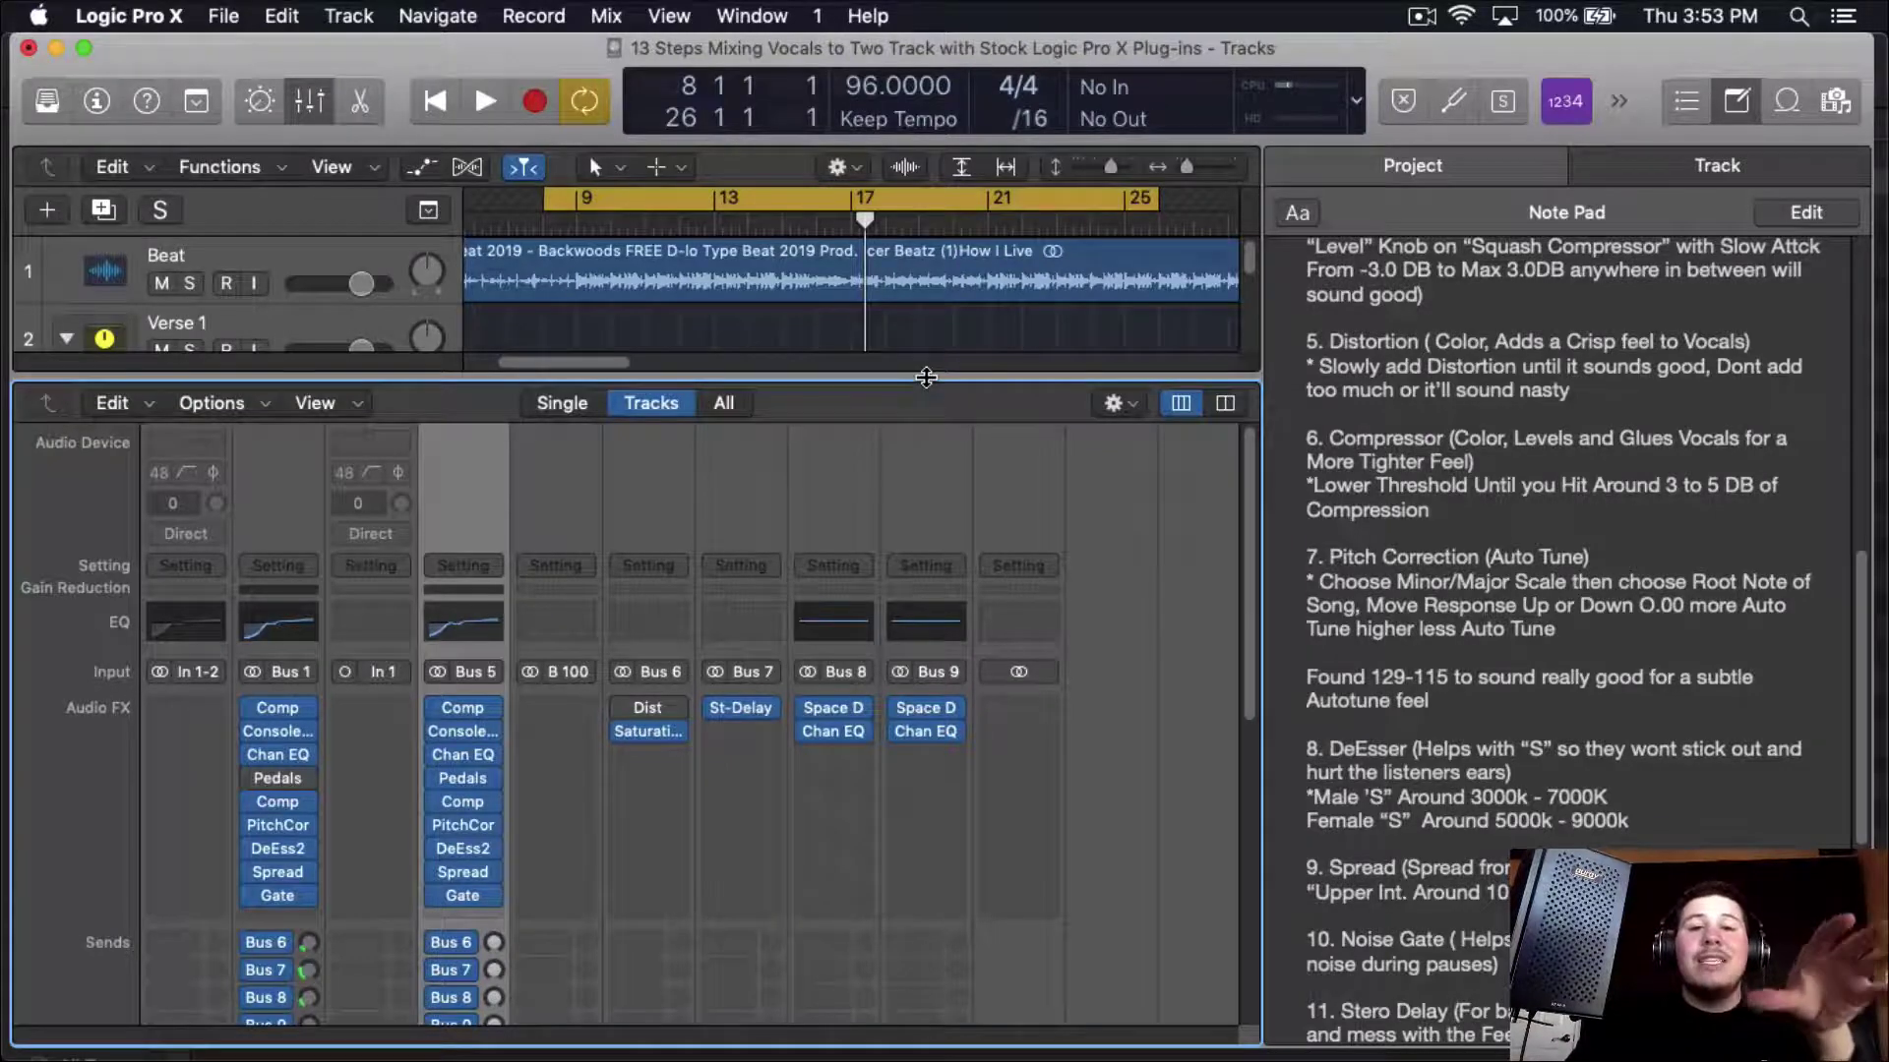
{"action": "scroll", "coordinate": [1503, 478], "scroll_direction": "up", "scroll_amount": 10}
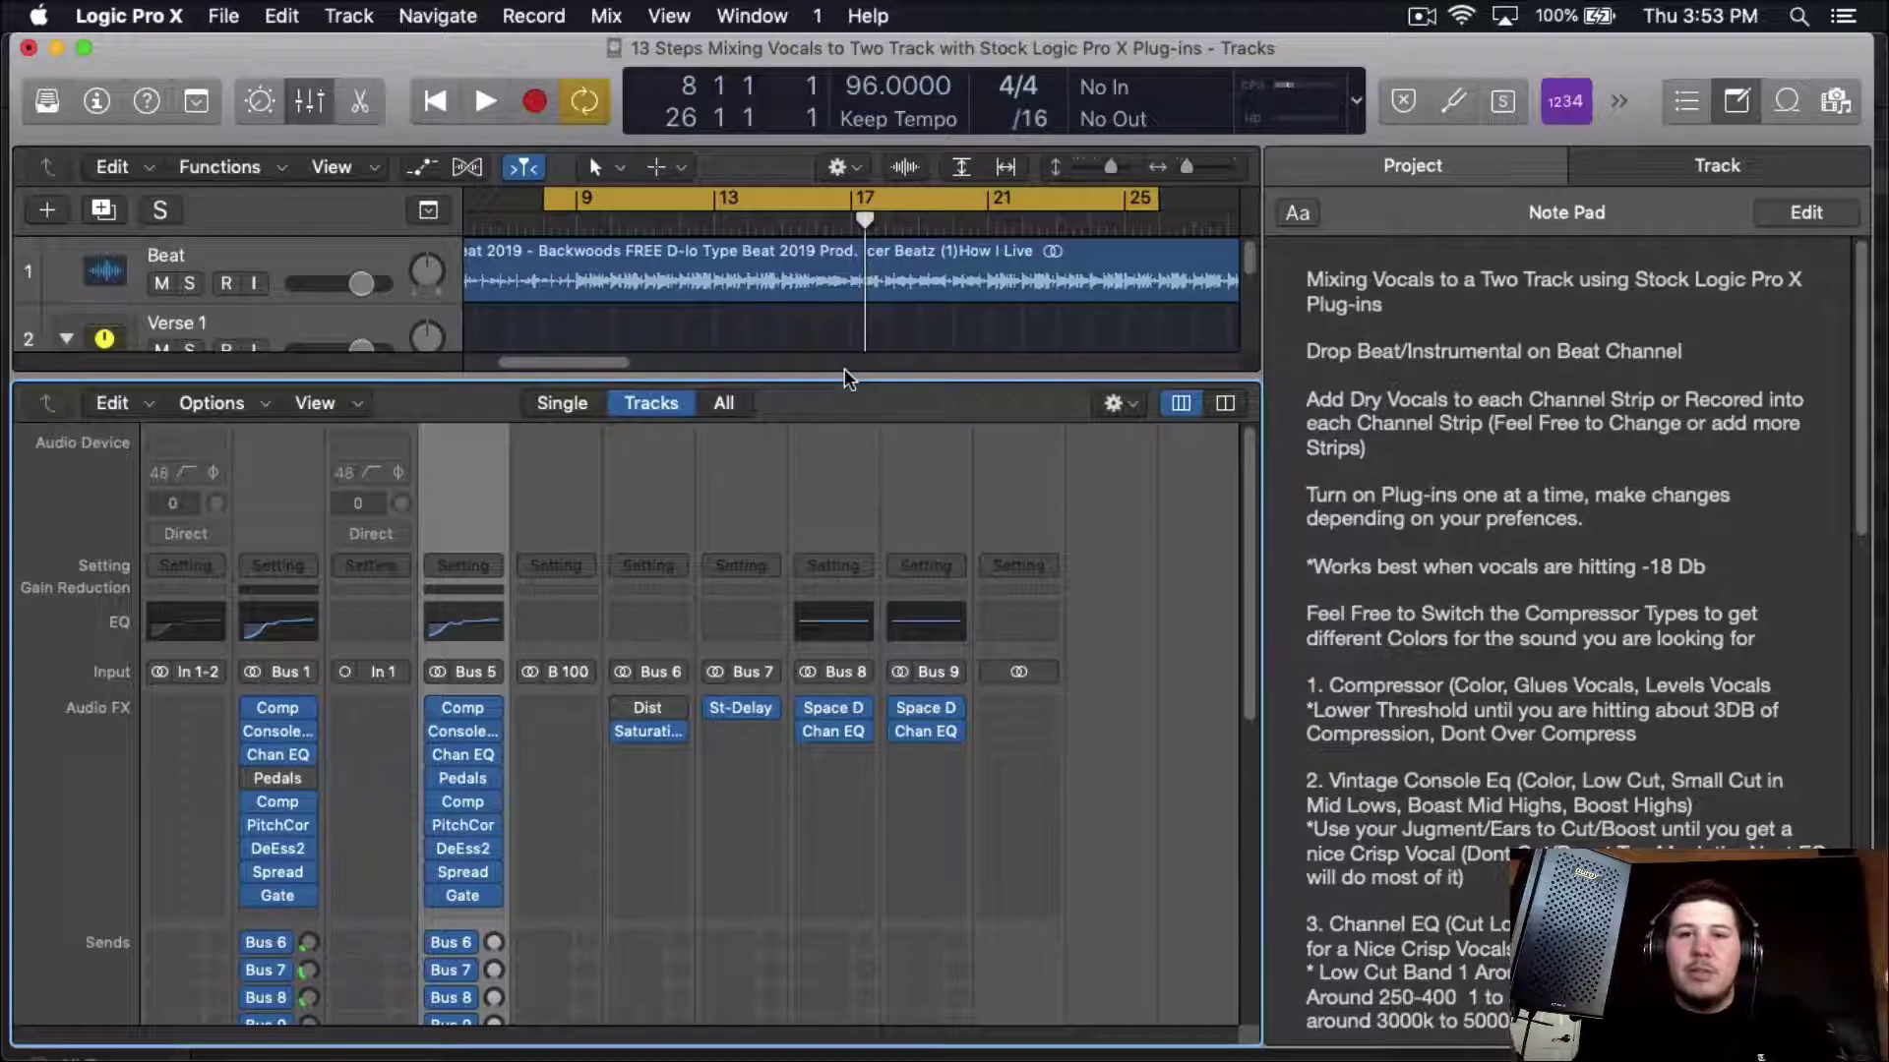
- Hide the project notes and resize the mixer so the Verse 1 and Ad-Libs tracks show above it
{"action": "left_click", "coordinate": [1747, 101]}
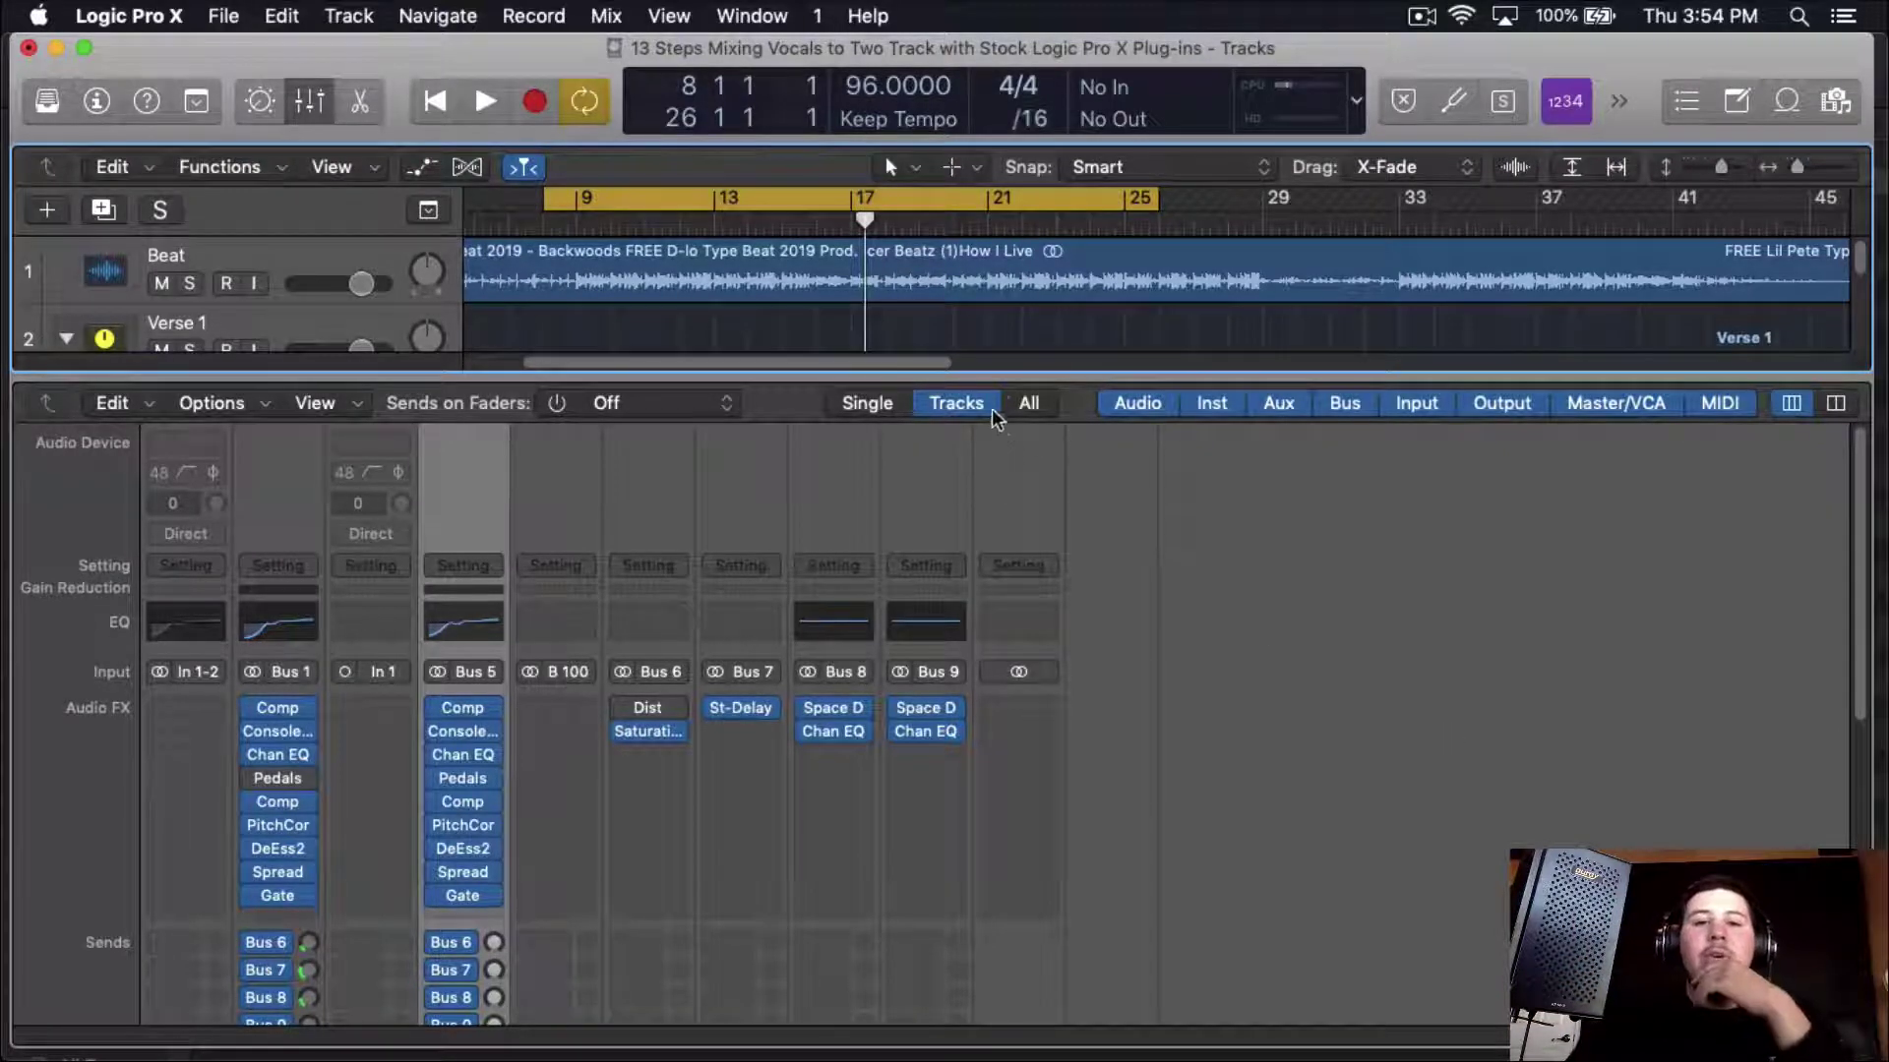
{"action": "left_click_drag", "start_coordinate": [1000, 372], "coordinate": [983, 679]}
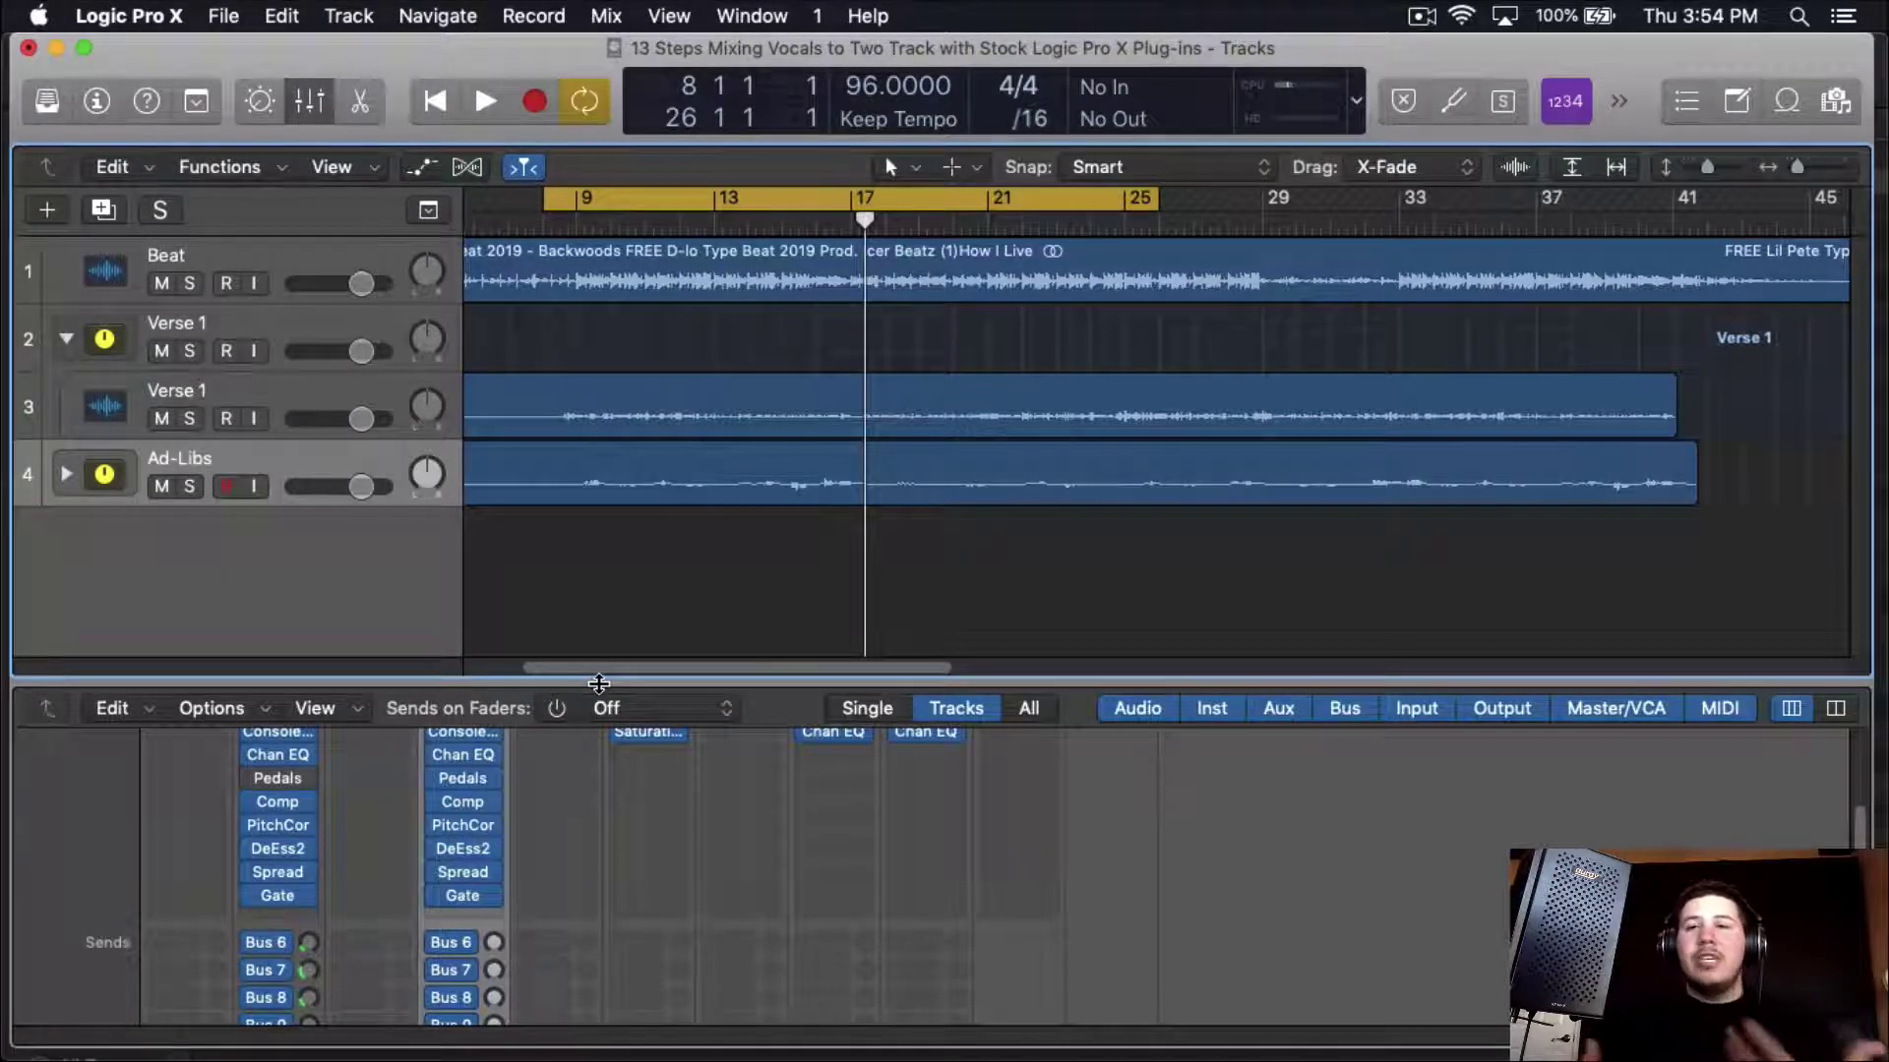
{"action": "left_click_drag", "start_coordinate": [599, 684], "coordinate": [599, 509]}
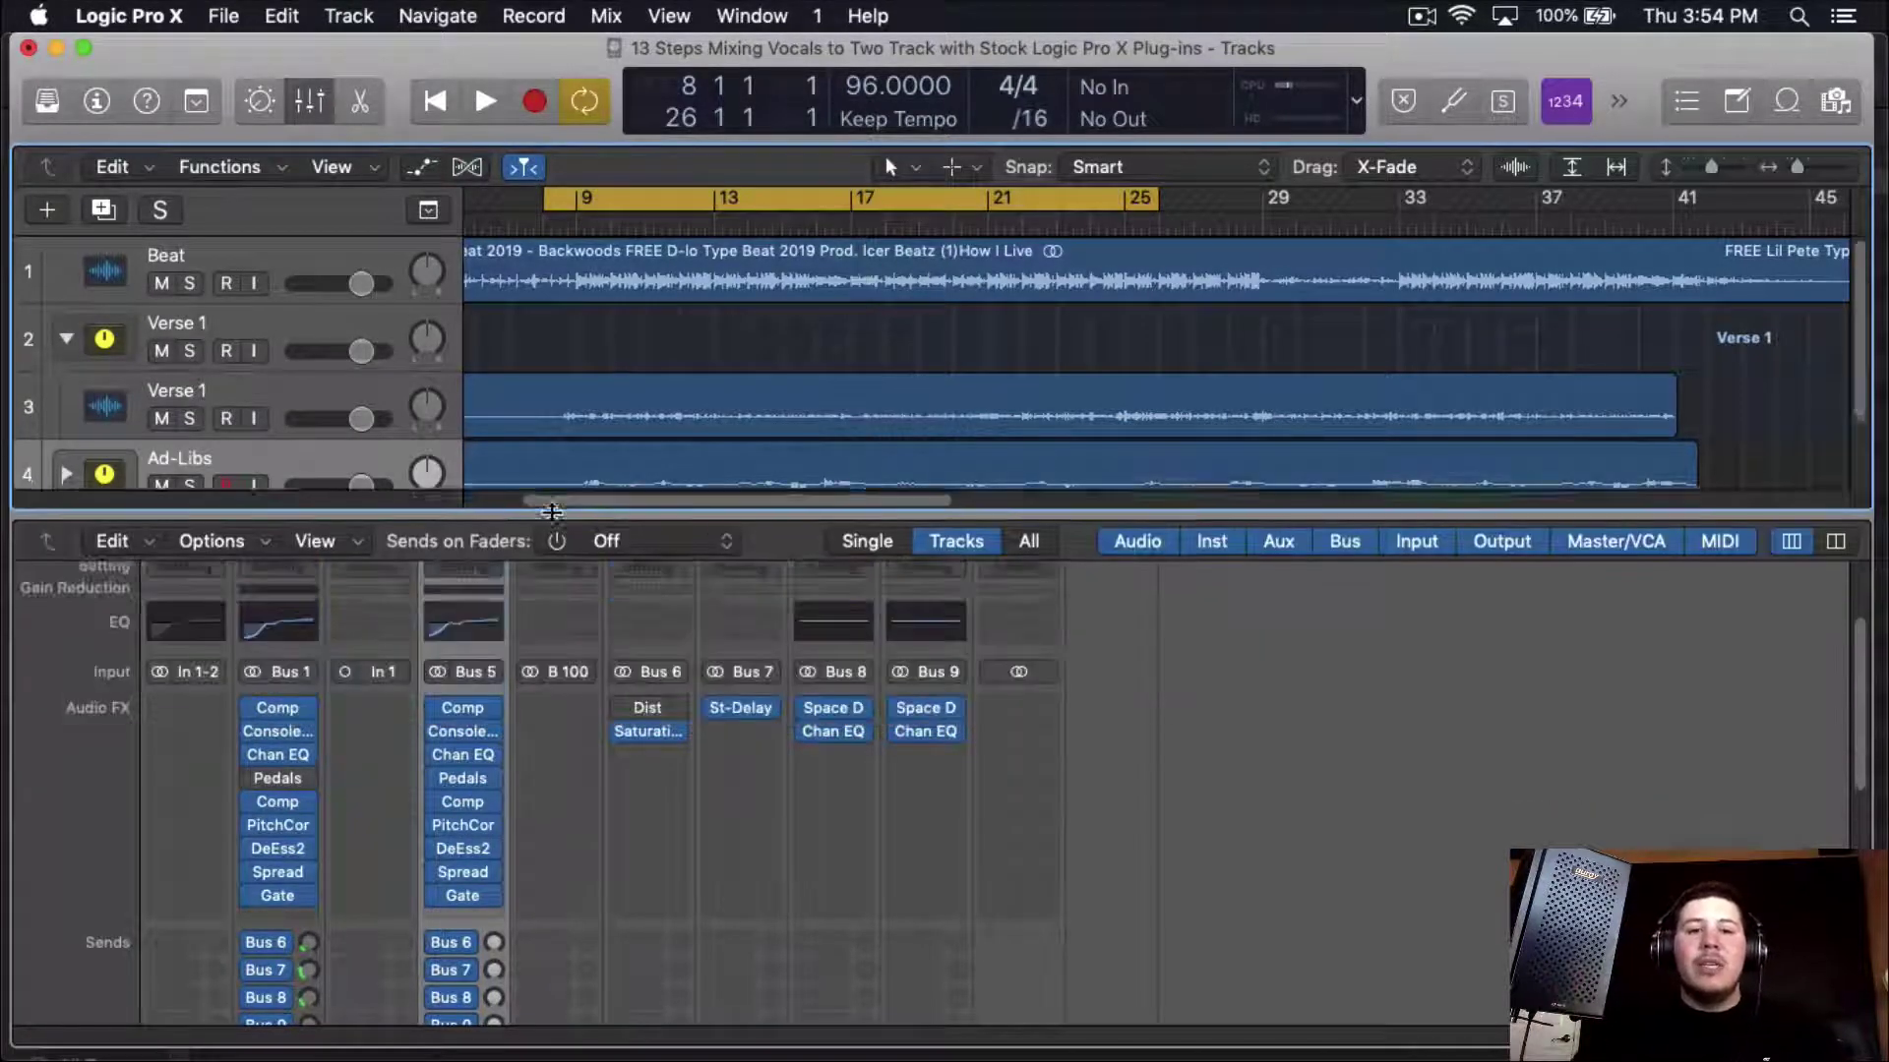
- During playback, bypass Verse 1's whole effects chain and its four sends, and mute Ad-Libs to hear the dry lead vocal
{"action": "key", "text": "space"}
{"action": "scroll", "coordinate": [234, 1037], "scroll_direction": "down", "scroll_amount": 1}
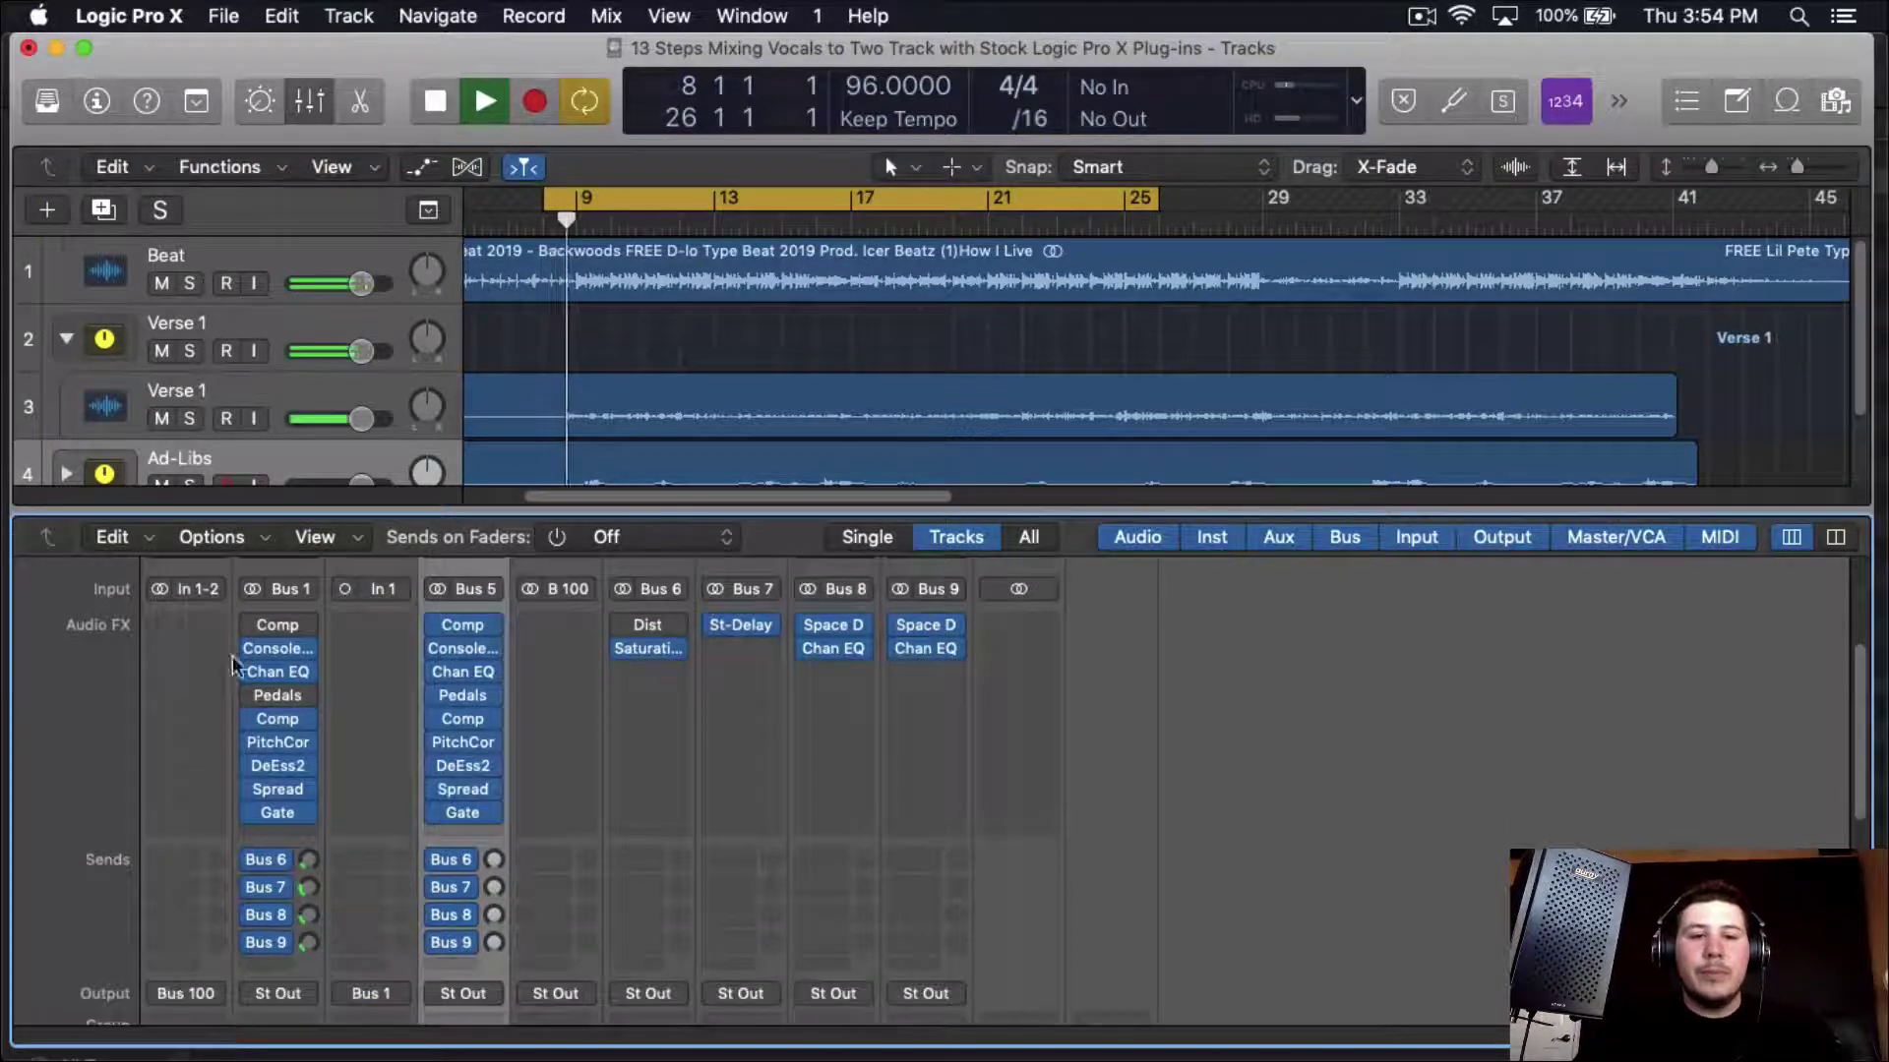
{"action": "left_click_drag", "start_coordinate": [249, 649], "coordinate": [249, 966]}
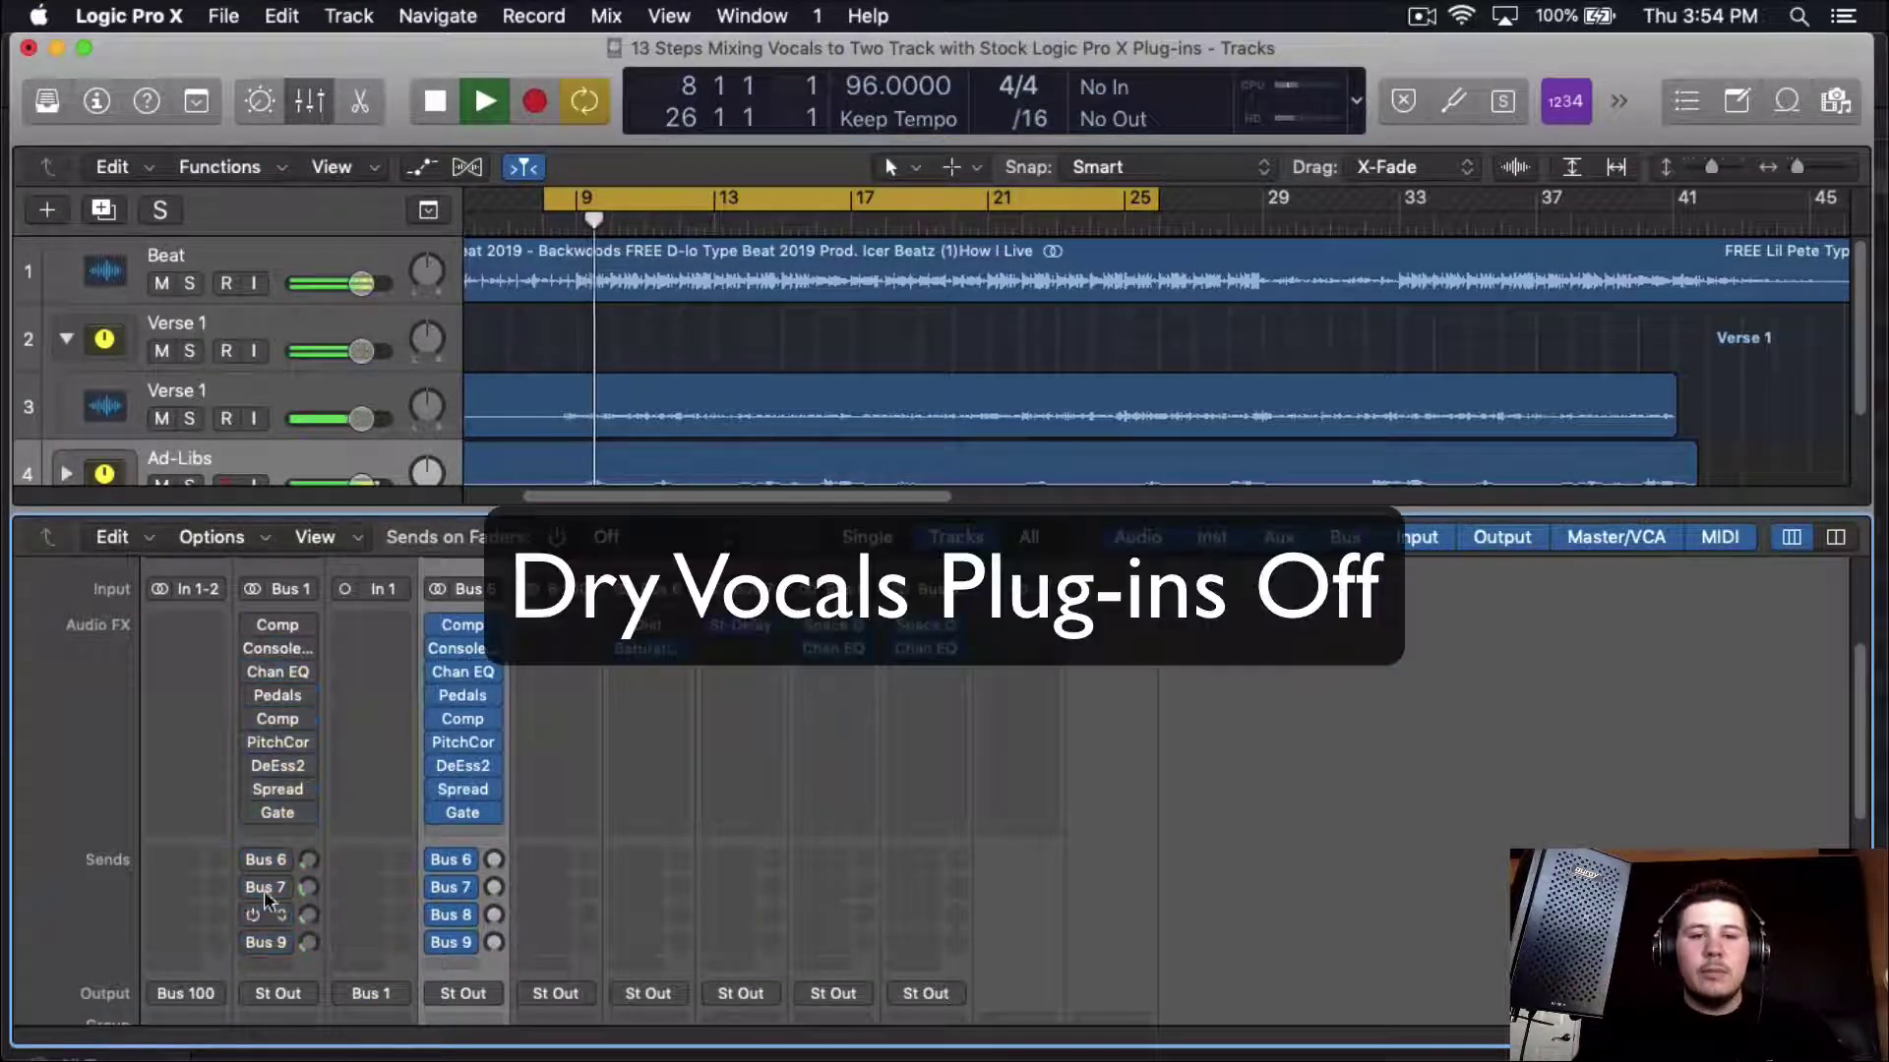
{"action": "scroll", "coordinate": [194, 347], "scroll_direction": "down", "scroll_amount": 3}
{"action": "left_click", "coordinate": [165, 395]}
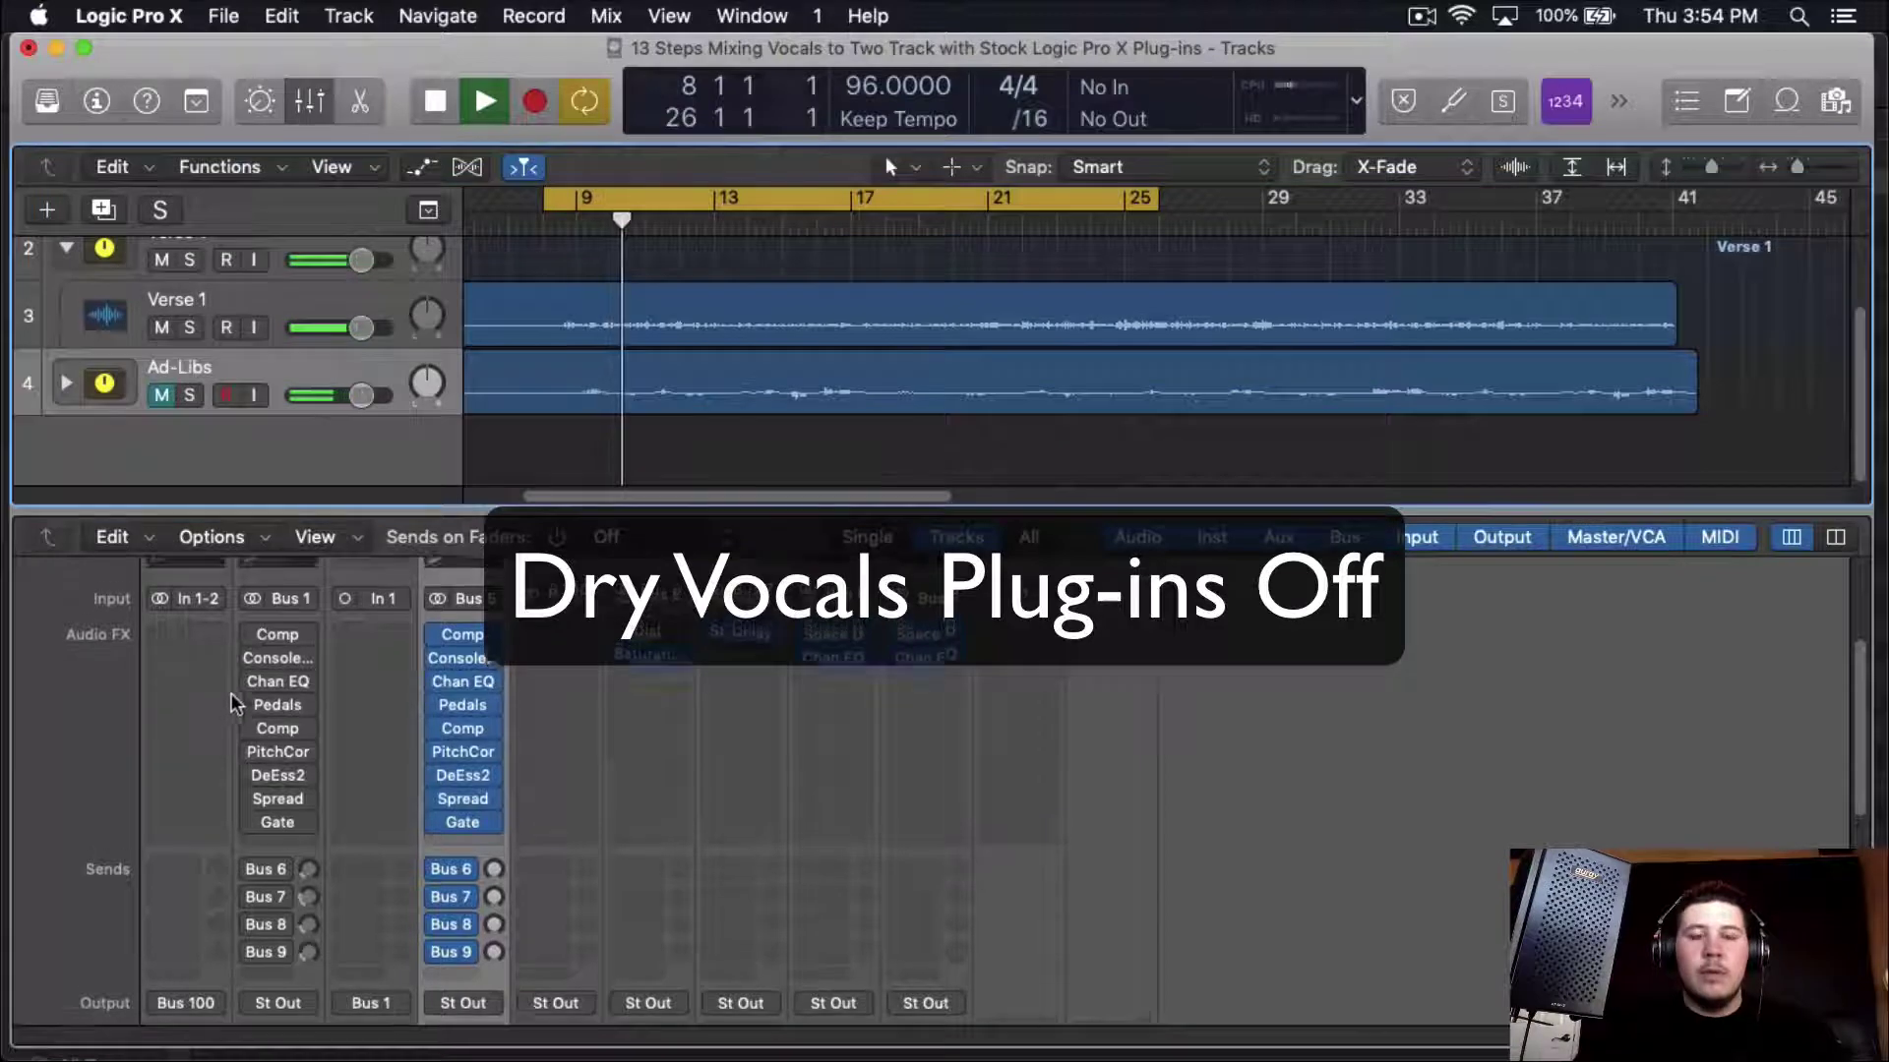
{"action": "scroll", "coordinate": [445, 954], "scroll_direction": "down", "scroll_amount": 5}
{"action": "scroll", "coordinate": [444, 953], "scroll_direction": "up", "scroll_amount": 5}
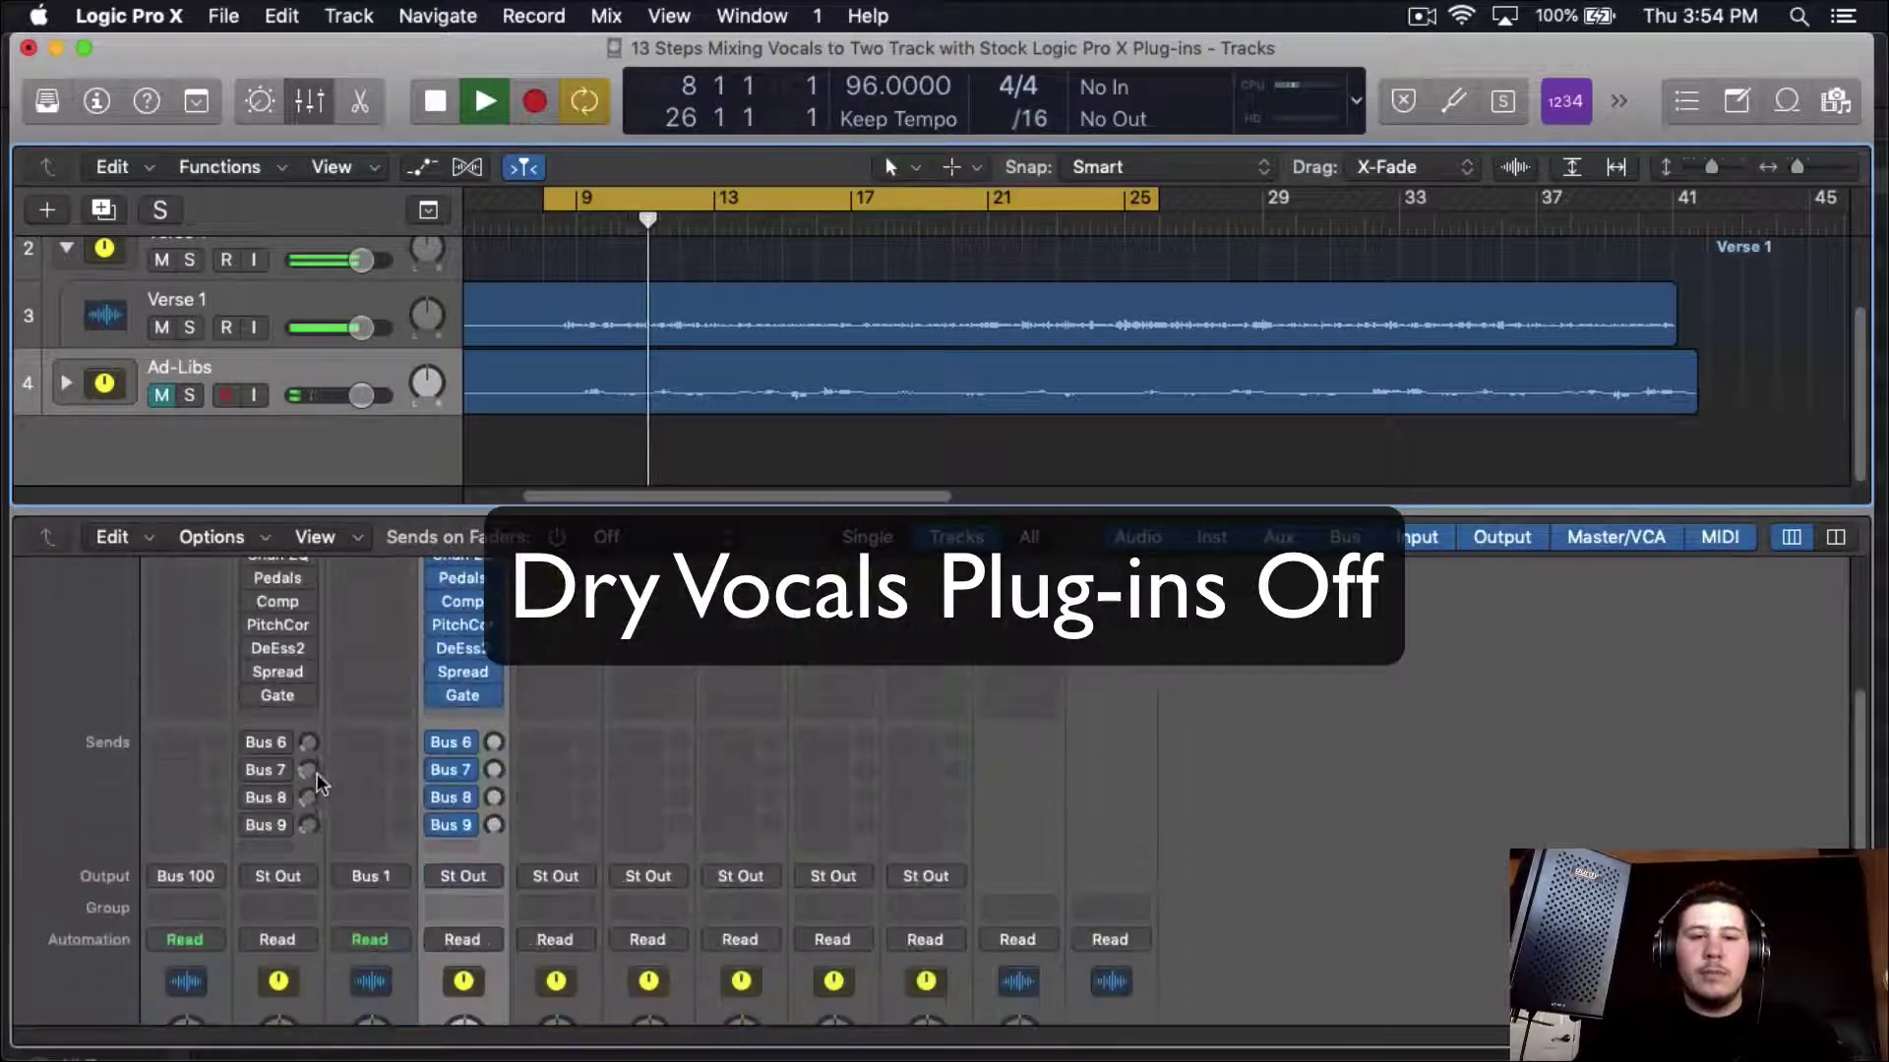
- Turn on Verse 1's effects one at a time during playback, from the first compressor through Pedals and Pitch Correction to the Gate
{"action": "left_click", "coordinate": [251, 671]}
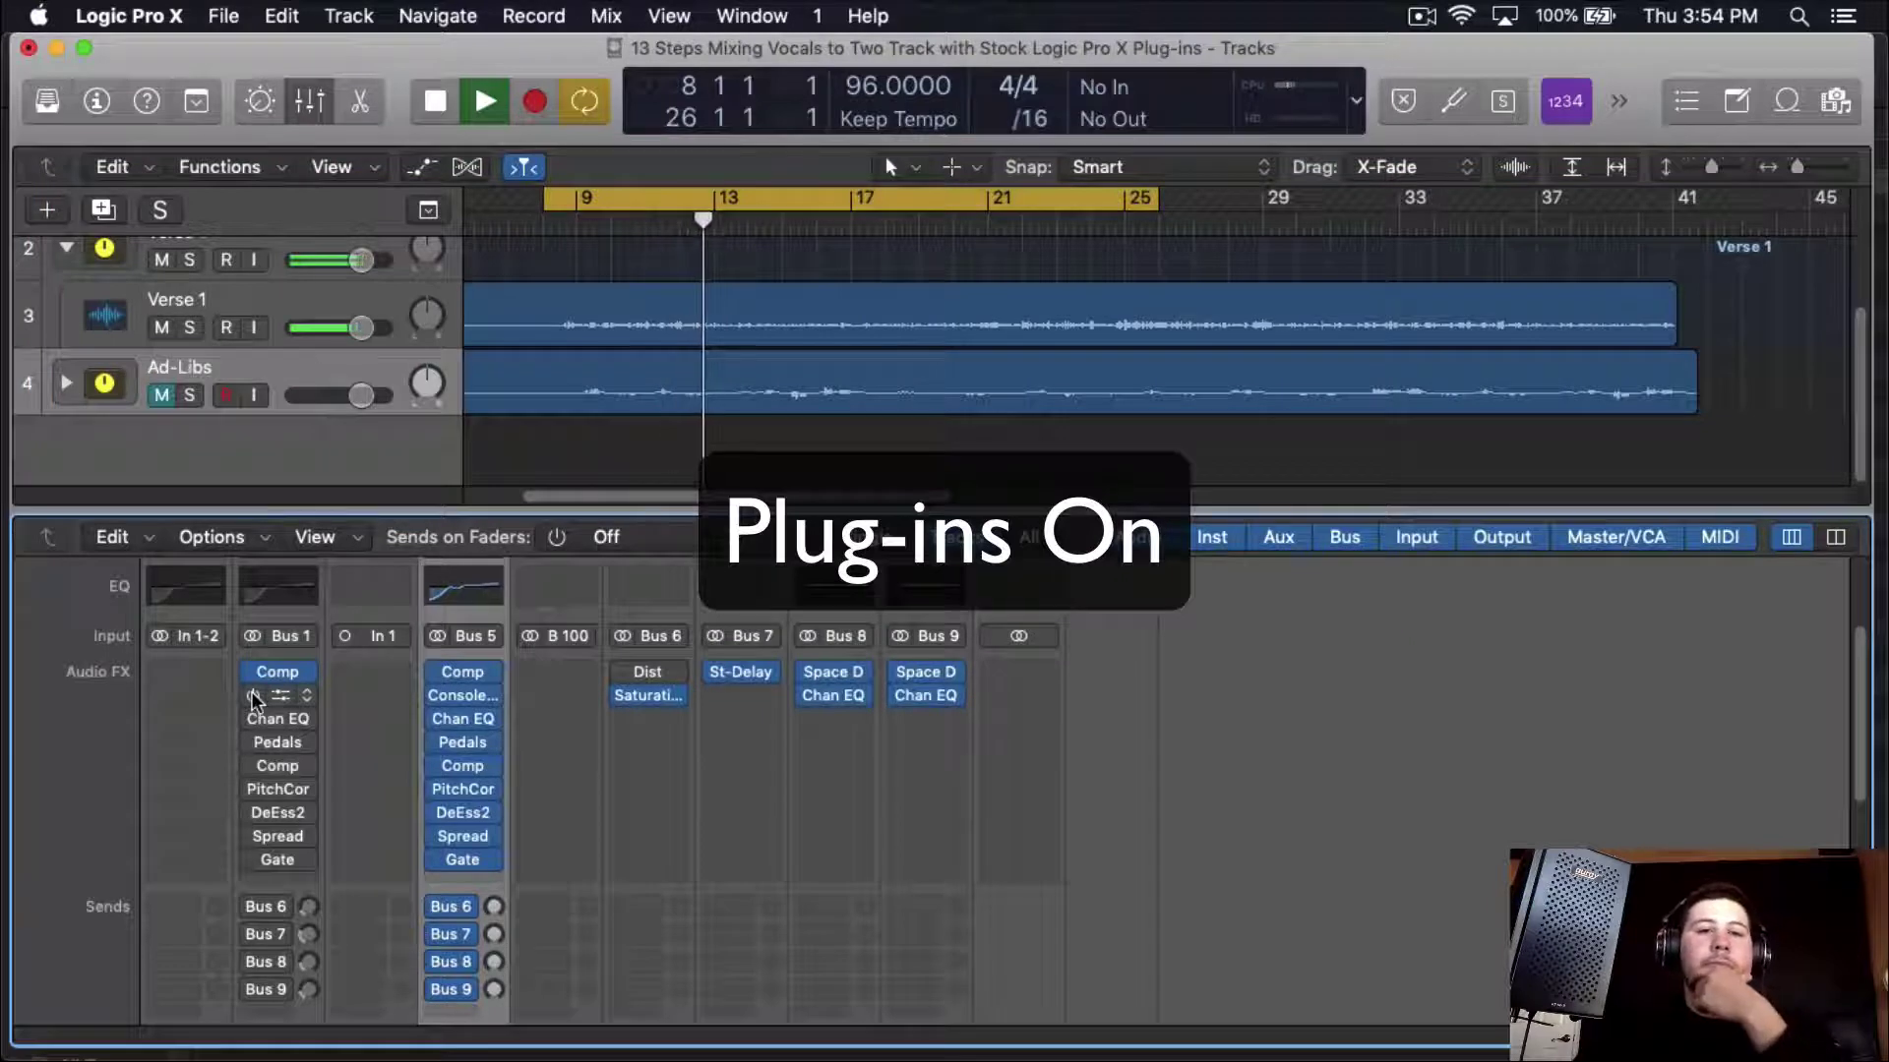
{"action": "left_click", "coordinate": [253, 697]}
{"action": "left_click", "coordinate": [251, 722]}
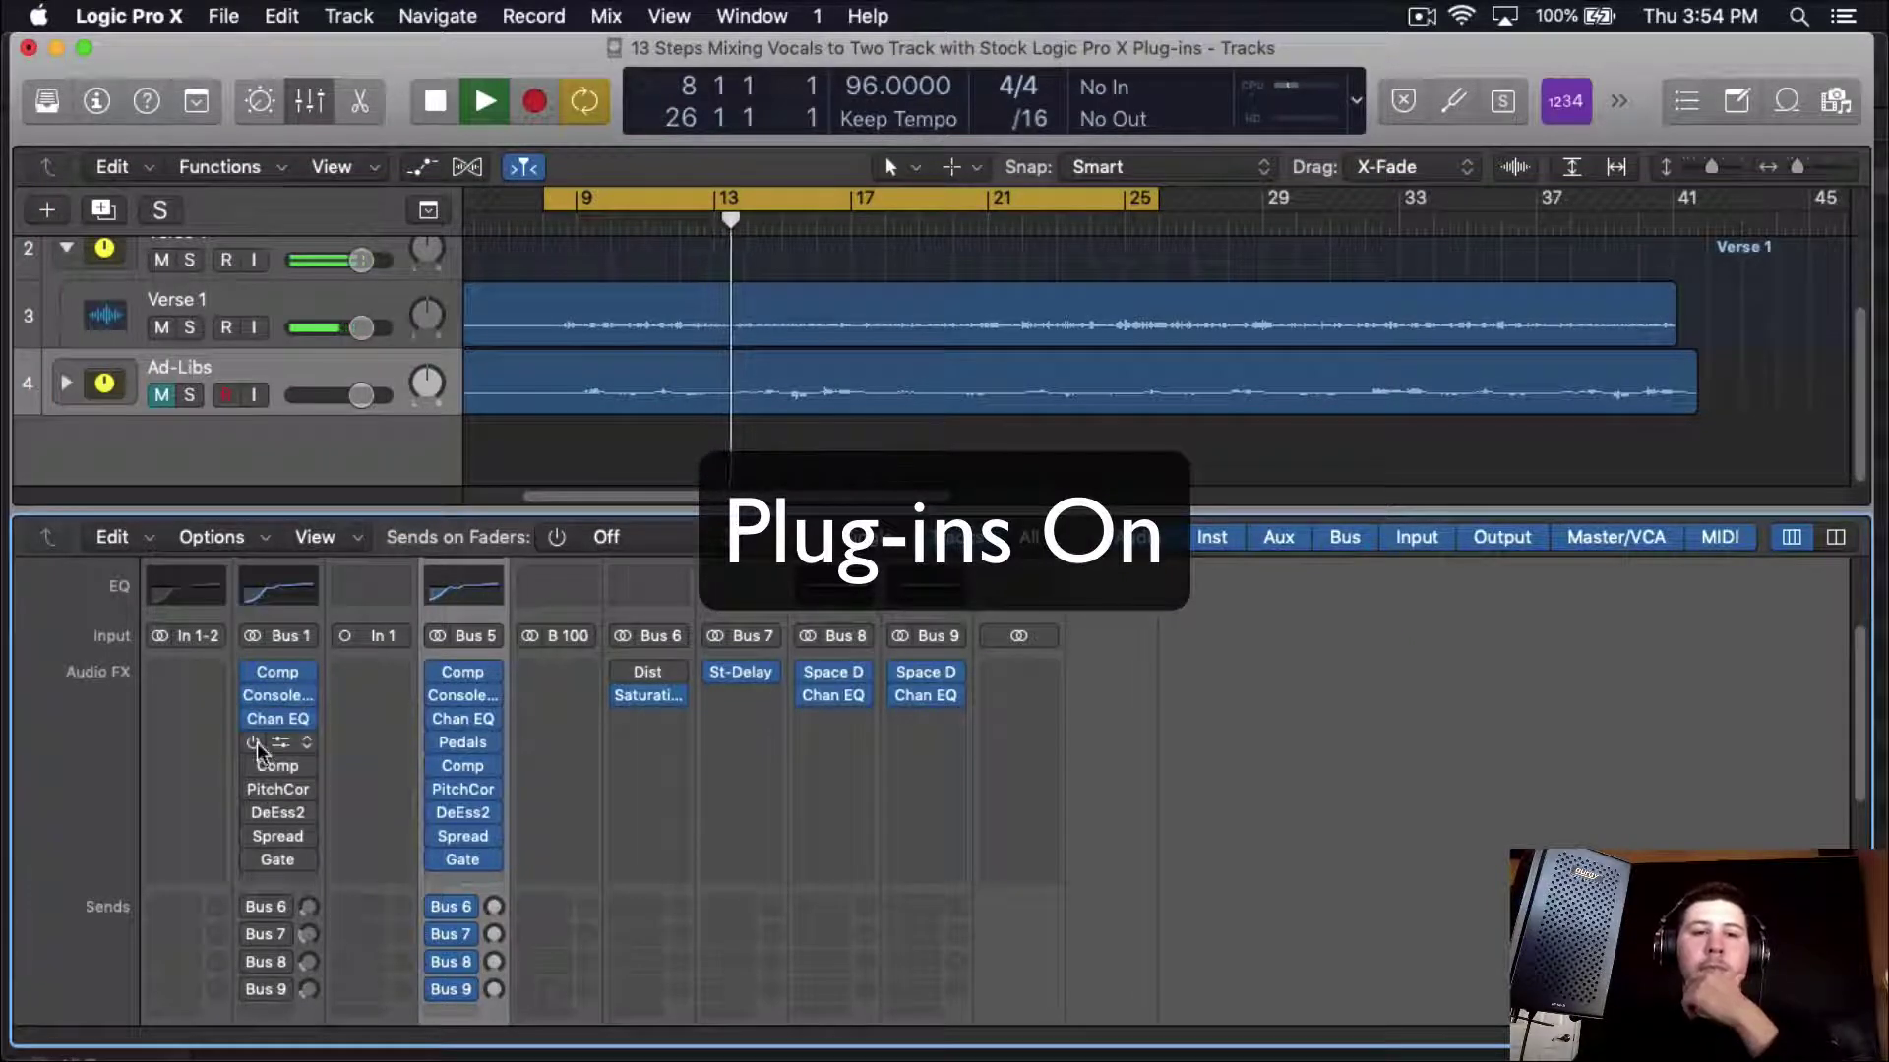
{"action": "left_click", "coordinate": [257, 741]}
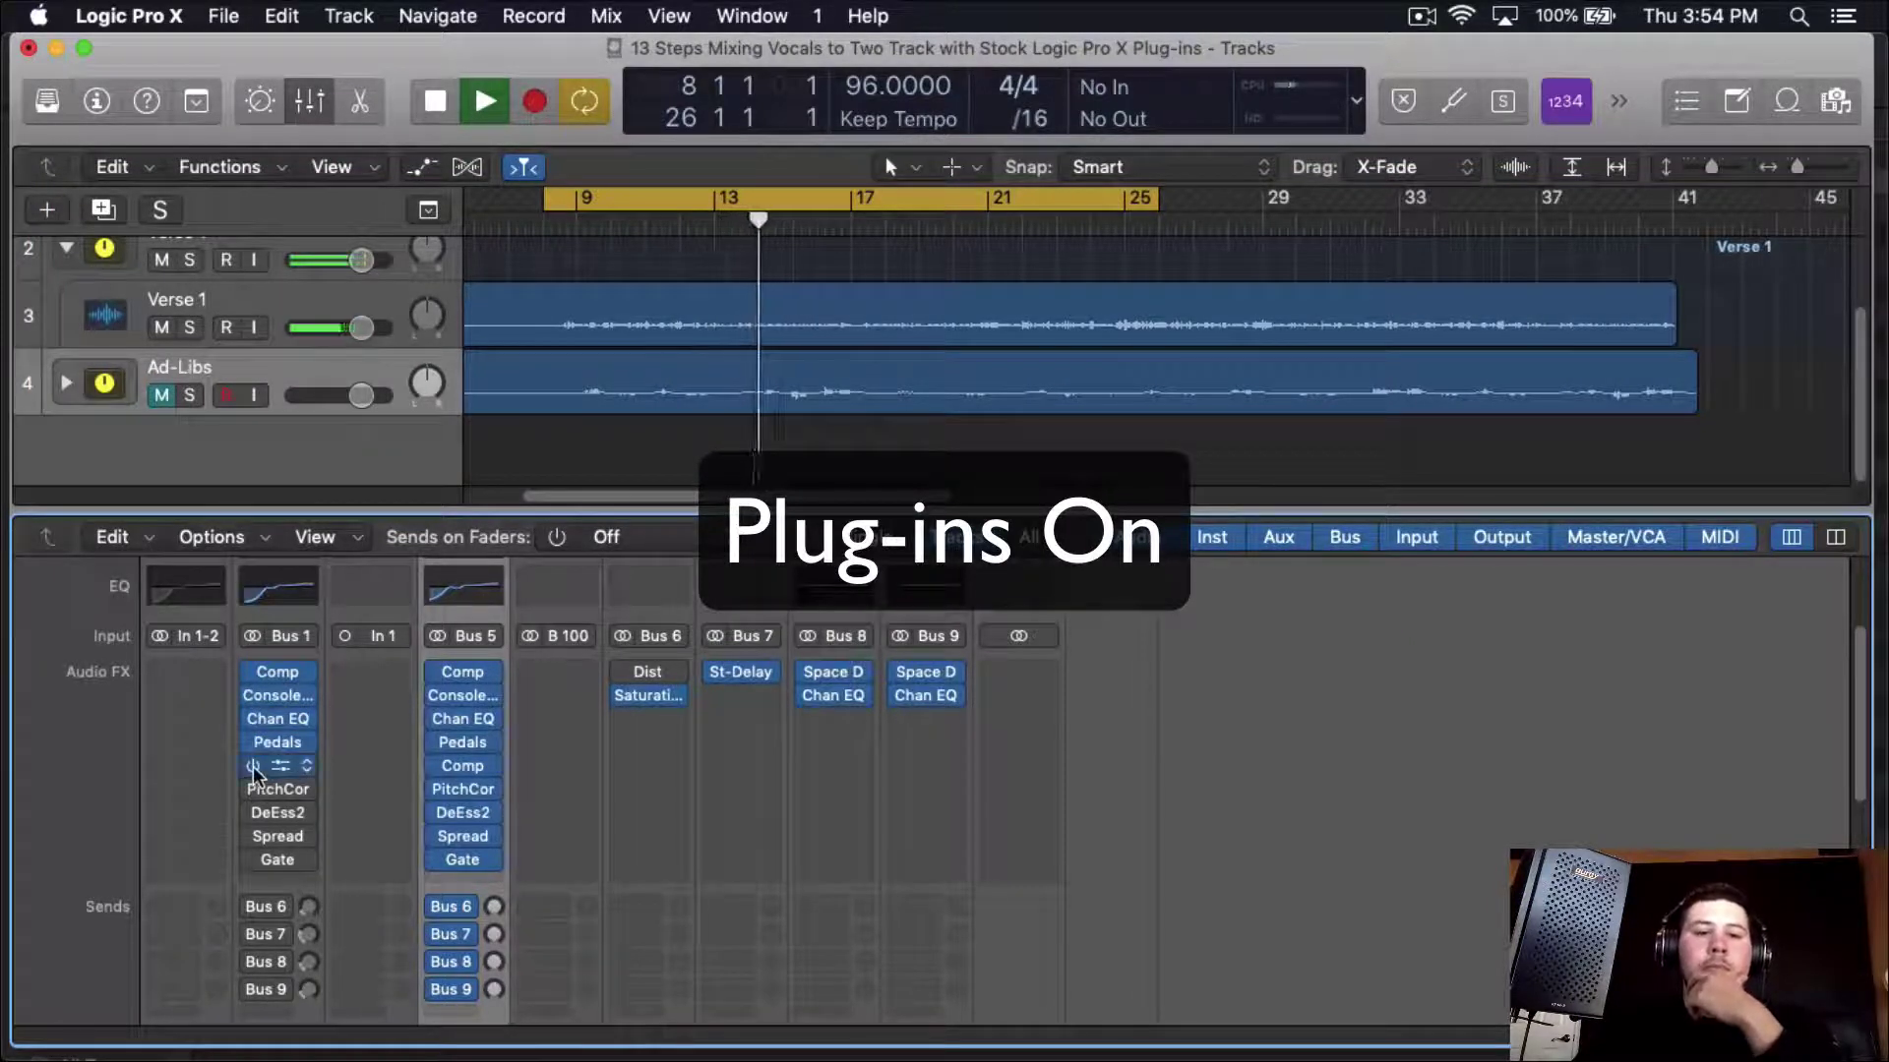
{"action": "left_click", "coordinate": [252, 766]}
{"action": "left_click", "coordinate": [252, 789]}
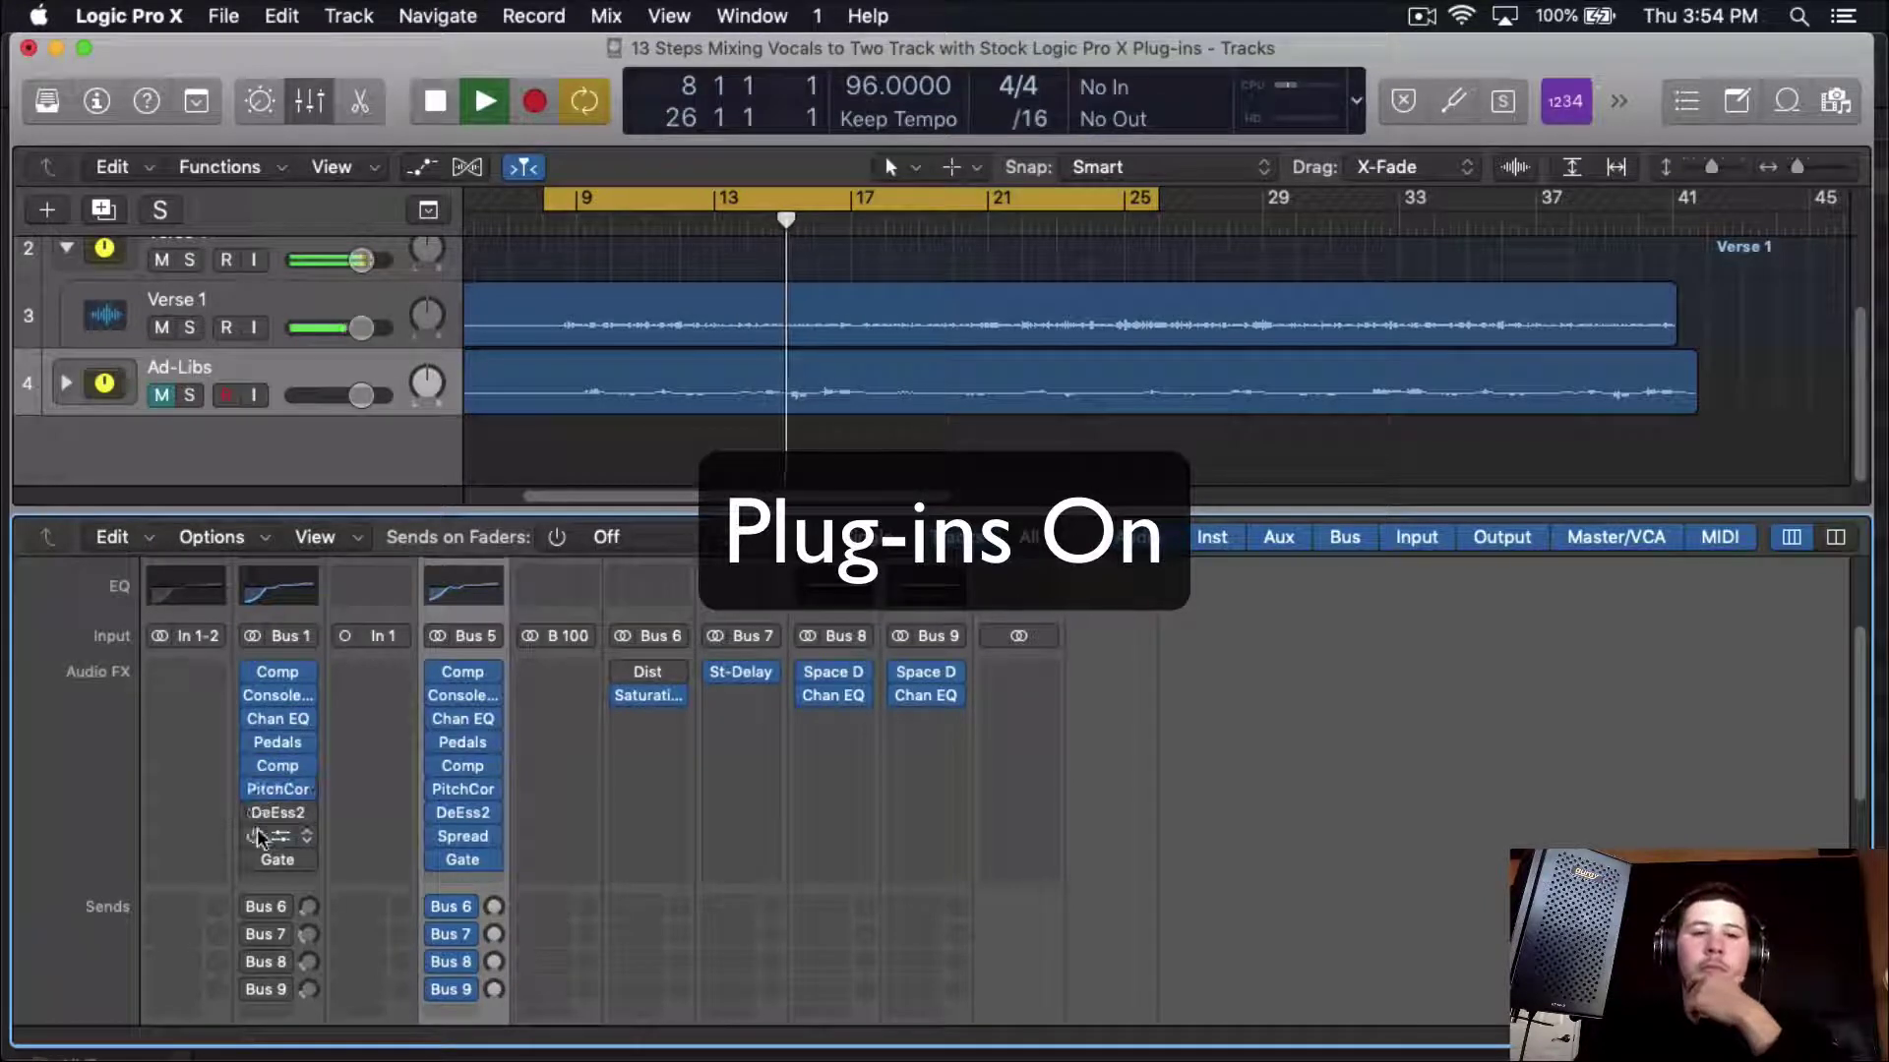
{"action": "left_click", "coordinate": [252, 813]}
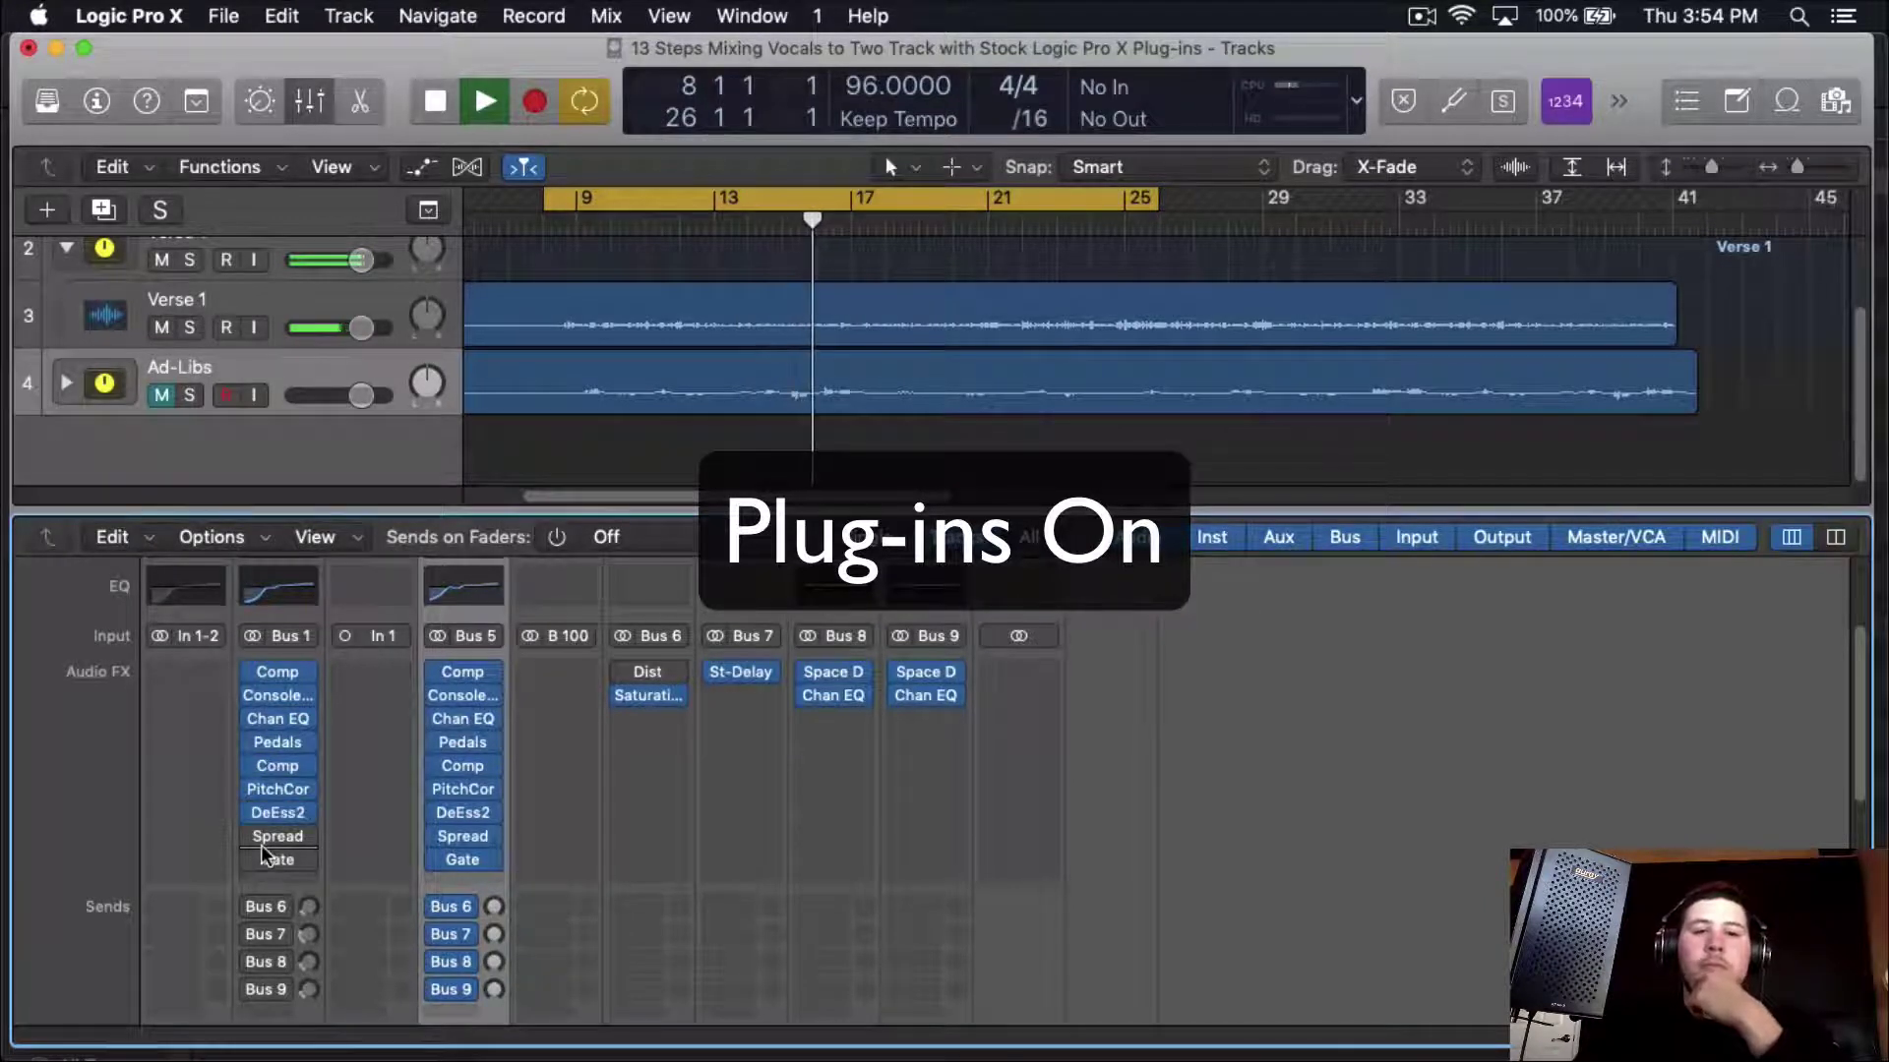
{"action": "left_click", "coordinate": [254, 835]}
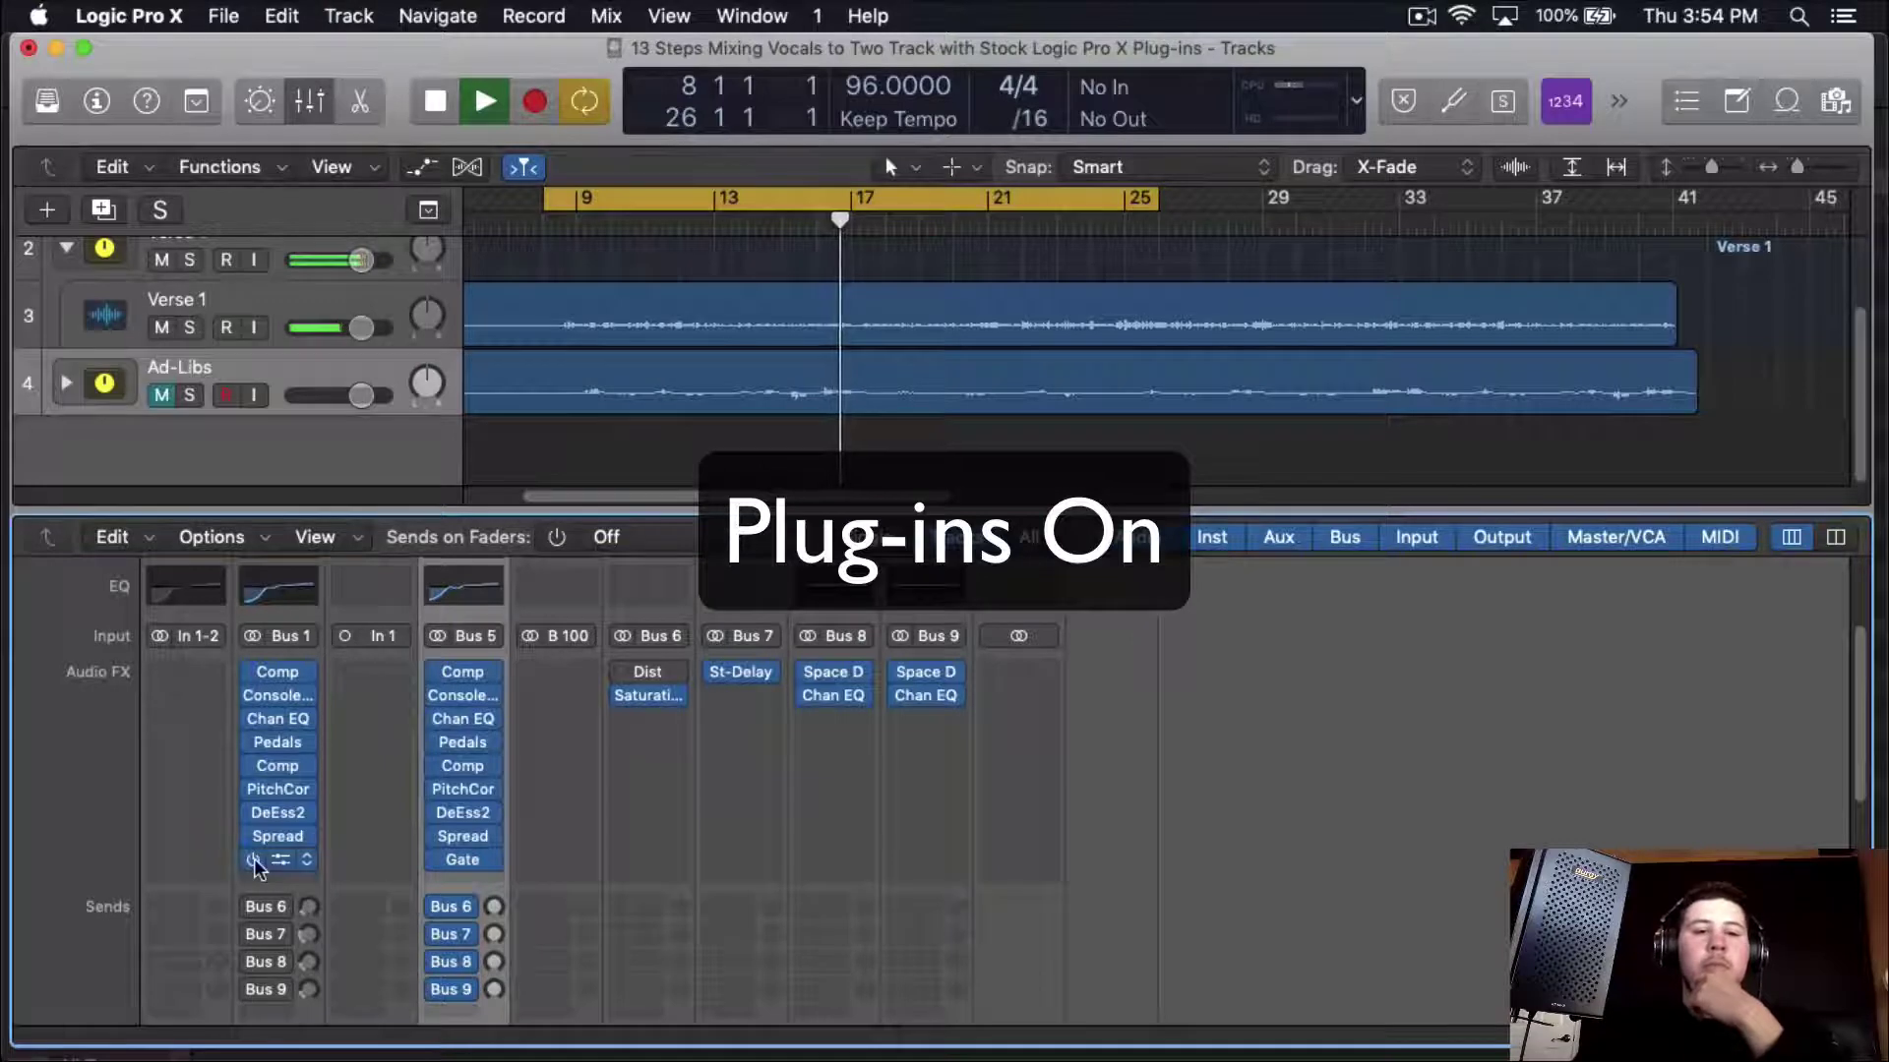
{"action": "left_click", "coordinate": [253, 859]}
- Turn on Verse 1's sends to Buses 6, 7, 8 and 9, listen to the full chain, and stop playback
{"action": "scroll", "coordinate": [254, 859], "scroll_direction": "down", "scroll_amount": 3}
{"action": "left_click", "coordinate": [251, 804]}
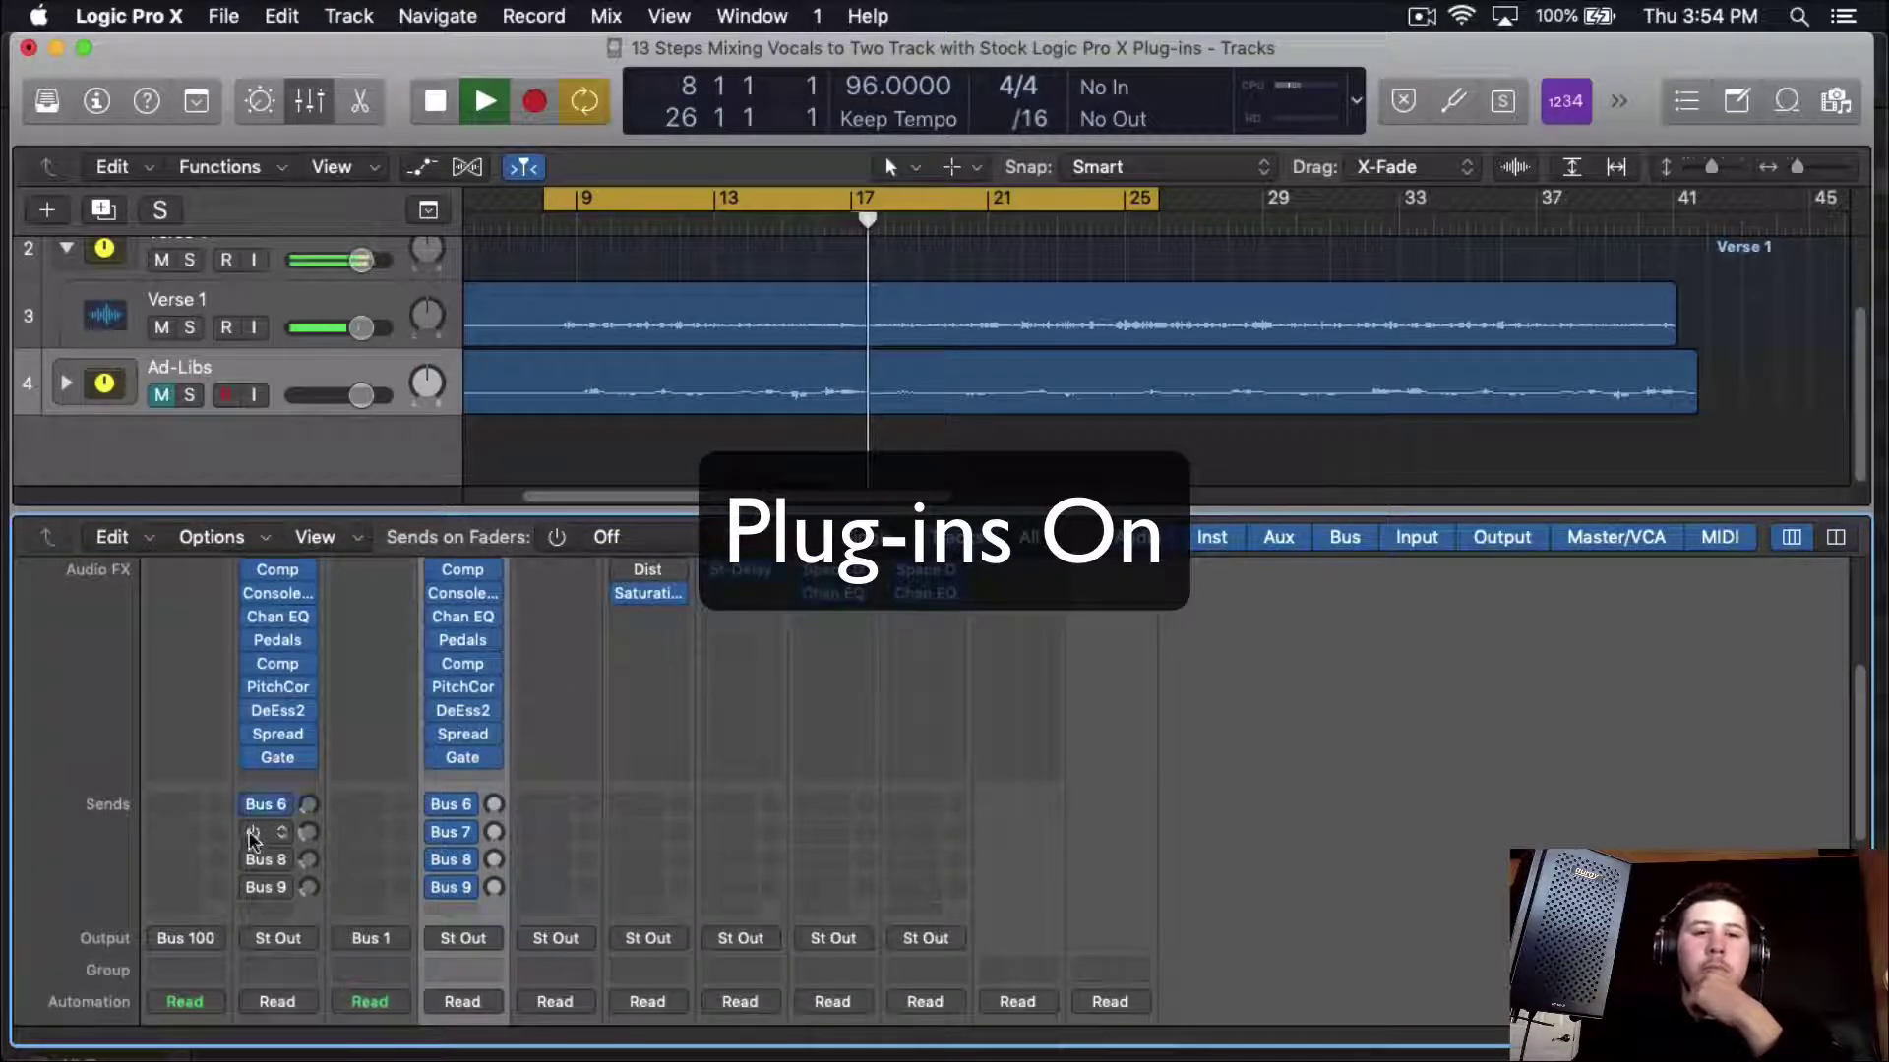
{"action": "left_click", "coordinate": [252, 832]}
{"action": "left_click", "coordinate": [251, 859]}
{"action": "left_click", "coordinate": [252, 888]}
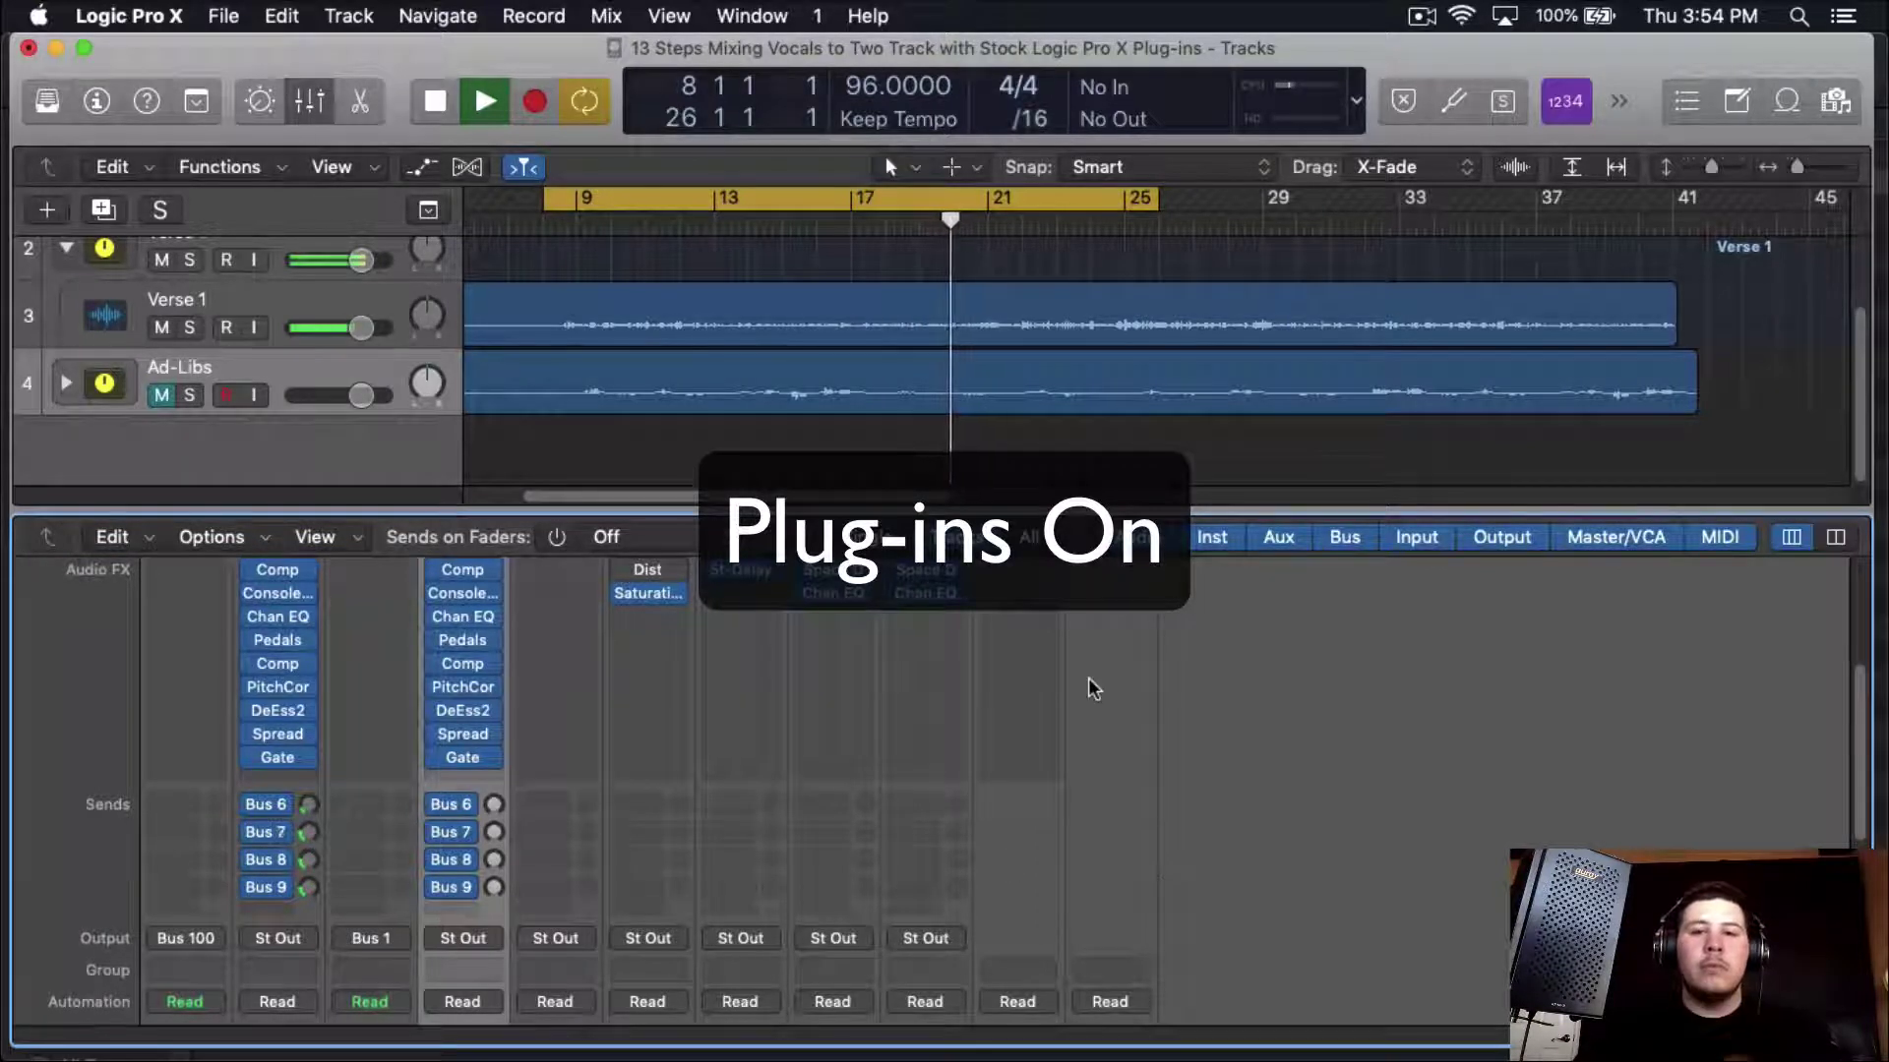
{"action": "key", "text": "space"}
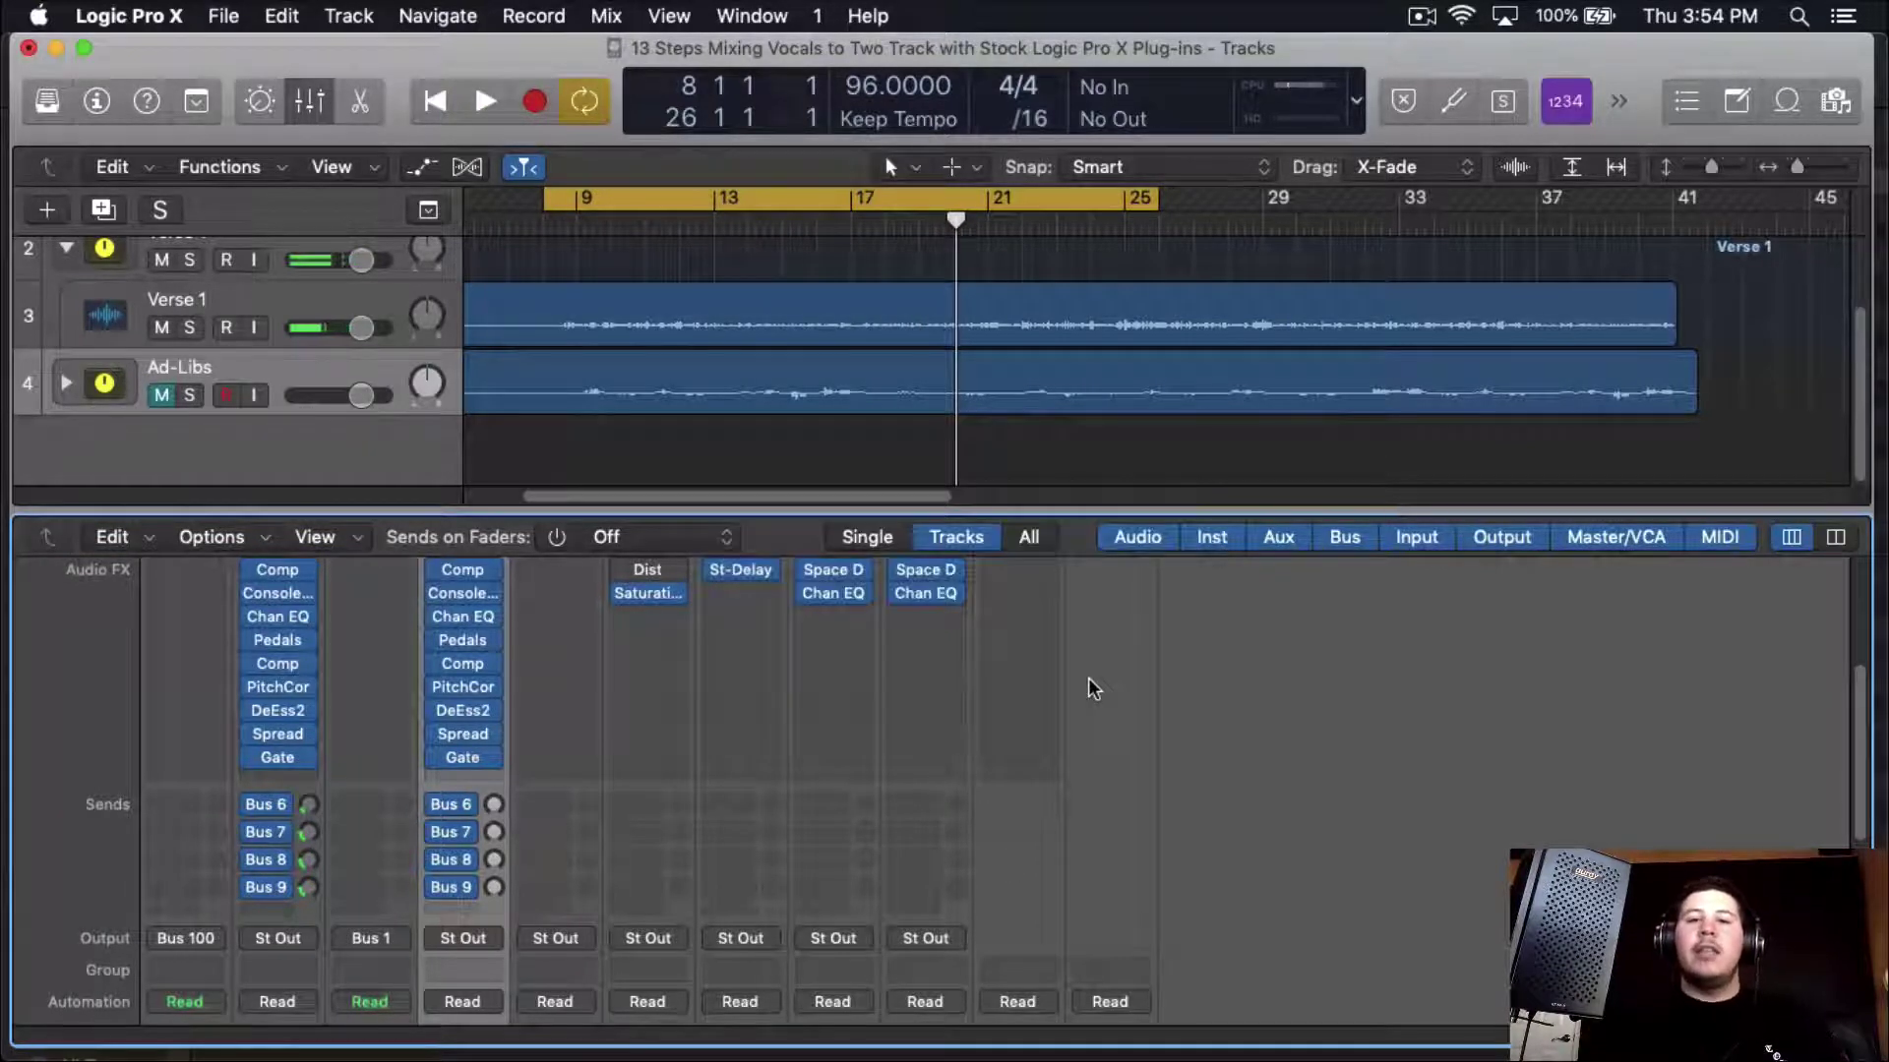
- Sweep the threshold of Verse 1's first compressor between 0 and -45 dB and leave it at about -10 dB
{"action": "scroll", "coordinate": [1088, 677], "scroll_direction": "up", "scroll_amount": 5}
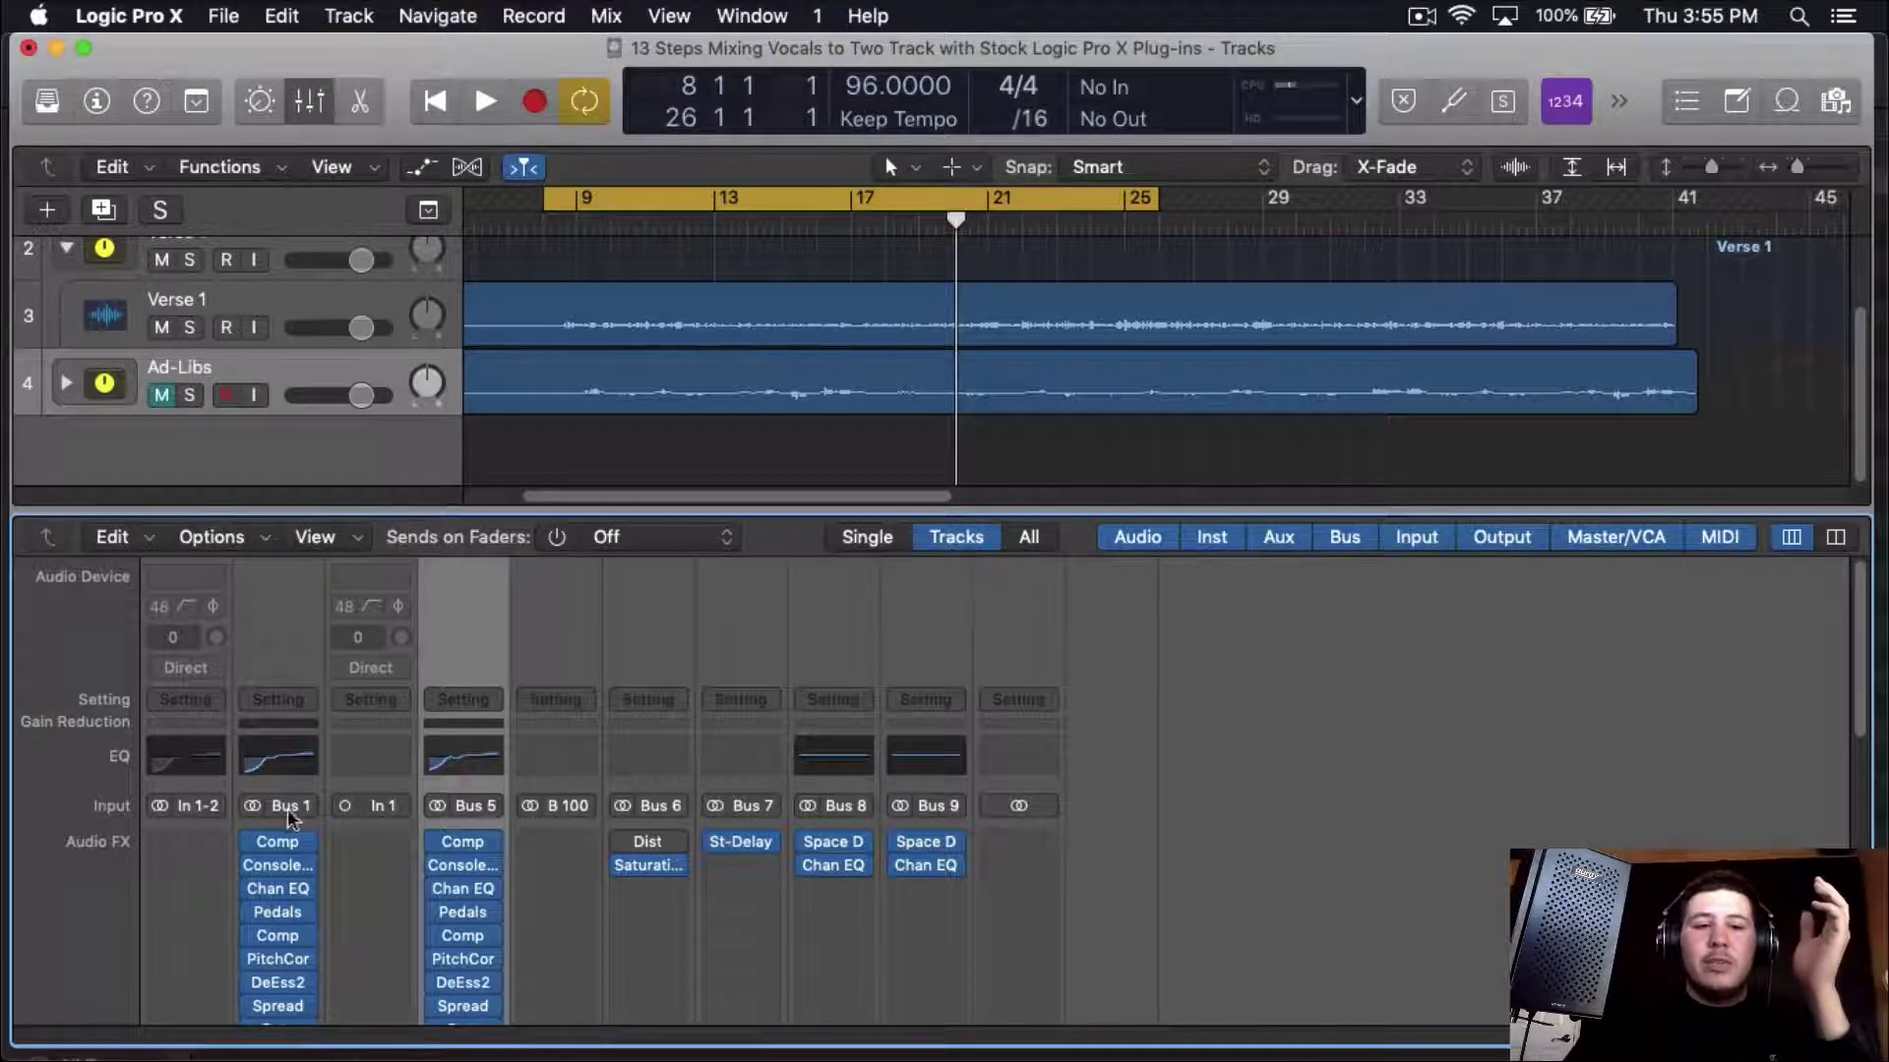
{"action": "left_click", "coordinate": [277, 841]}
{"action": "left_click_drag", "start_coordinate": [343, 692], "coordinate": [356, 728]}
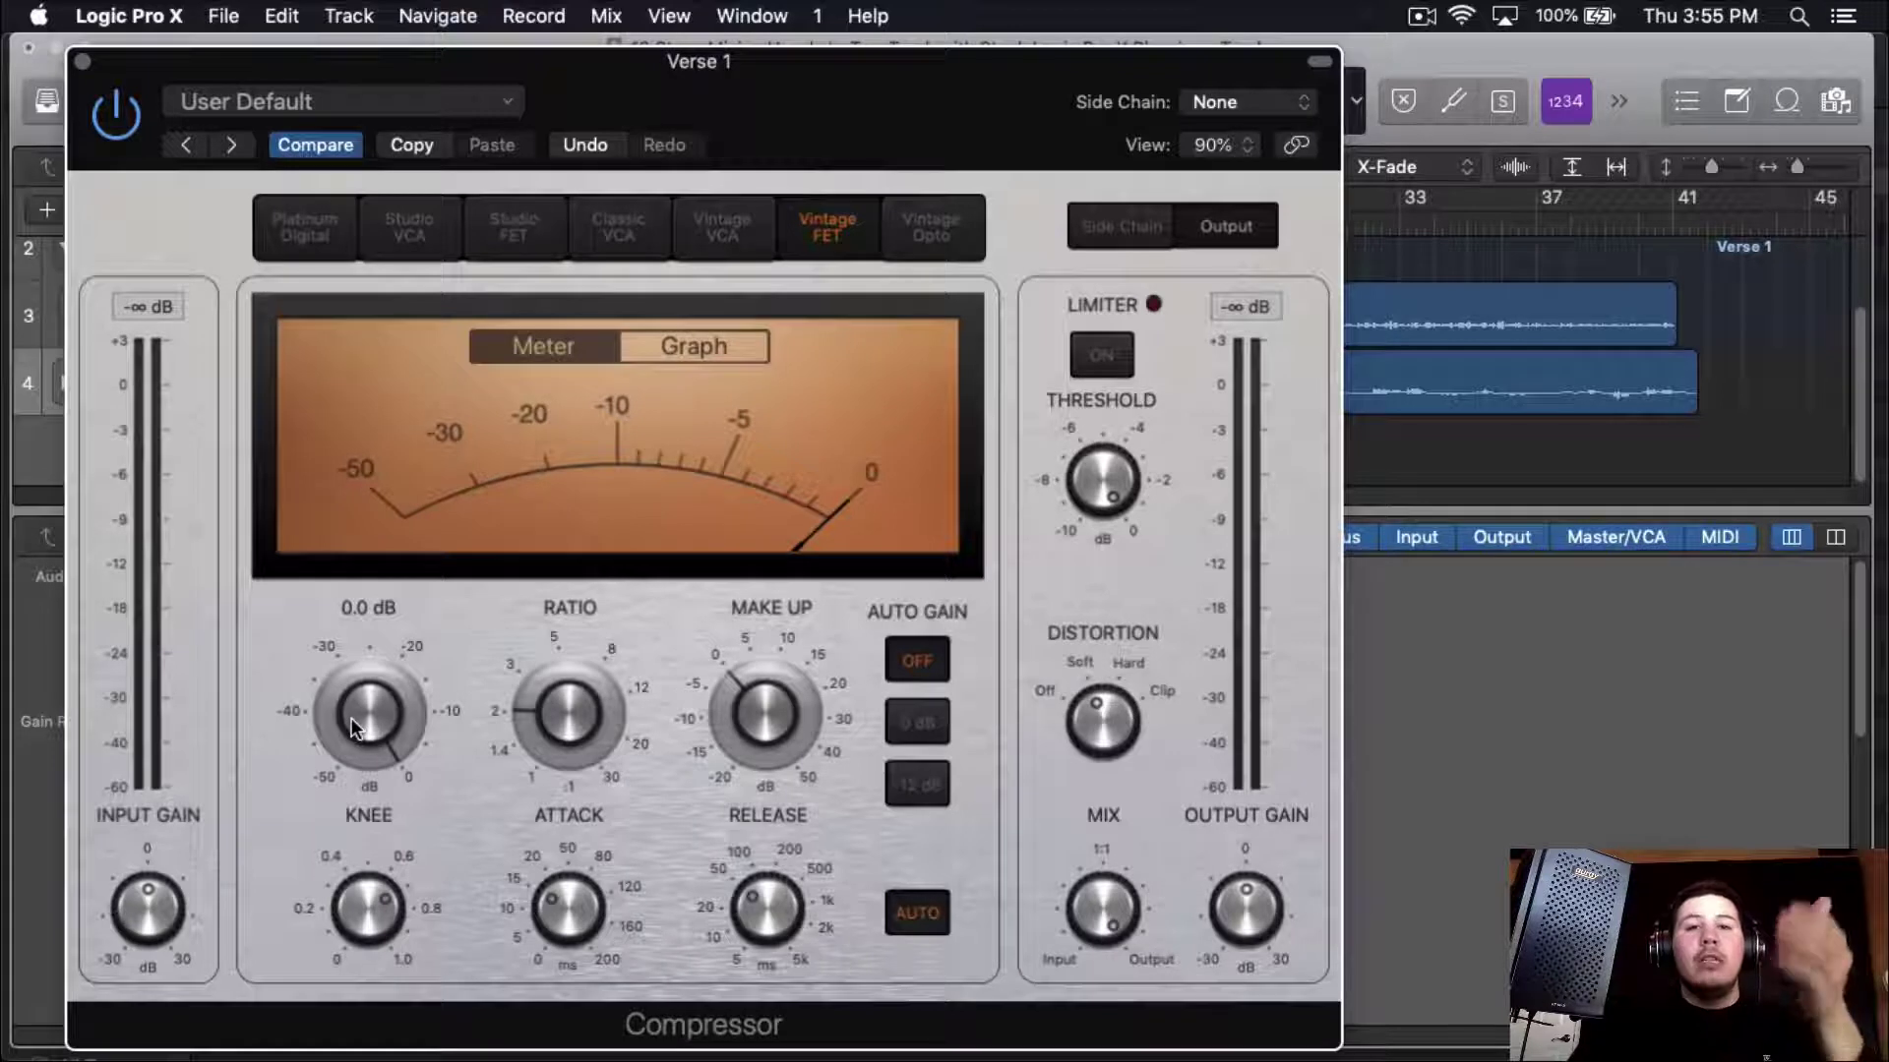
{"action": "left_click_drag", "start_coordinate": [356, 727], "coordinate": [327, 1058]}
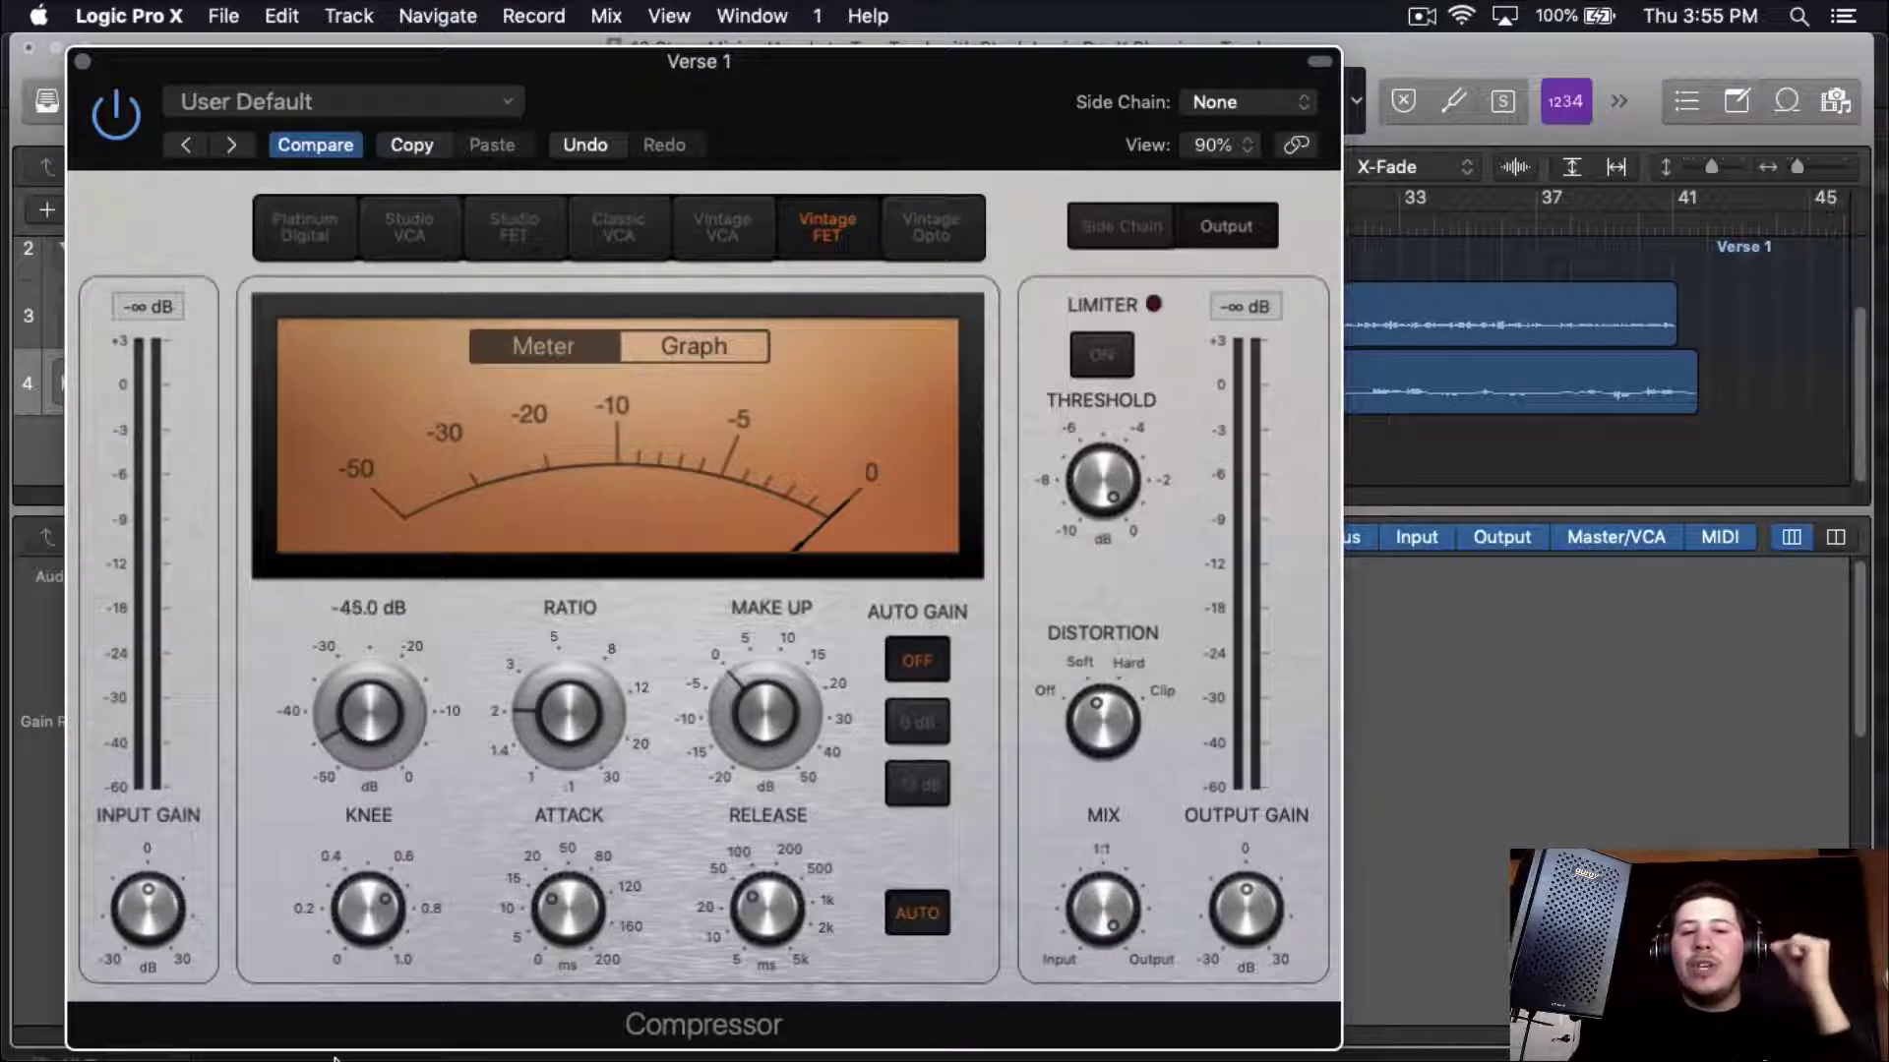
{"action": "left_click_drag", "start_coordinate": [366, 763], "coordinate": [423, 466]}
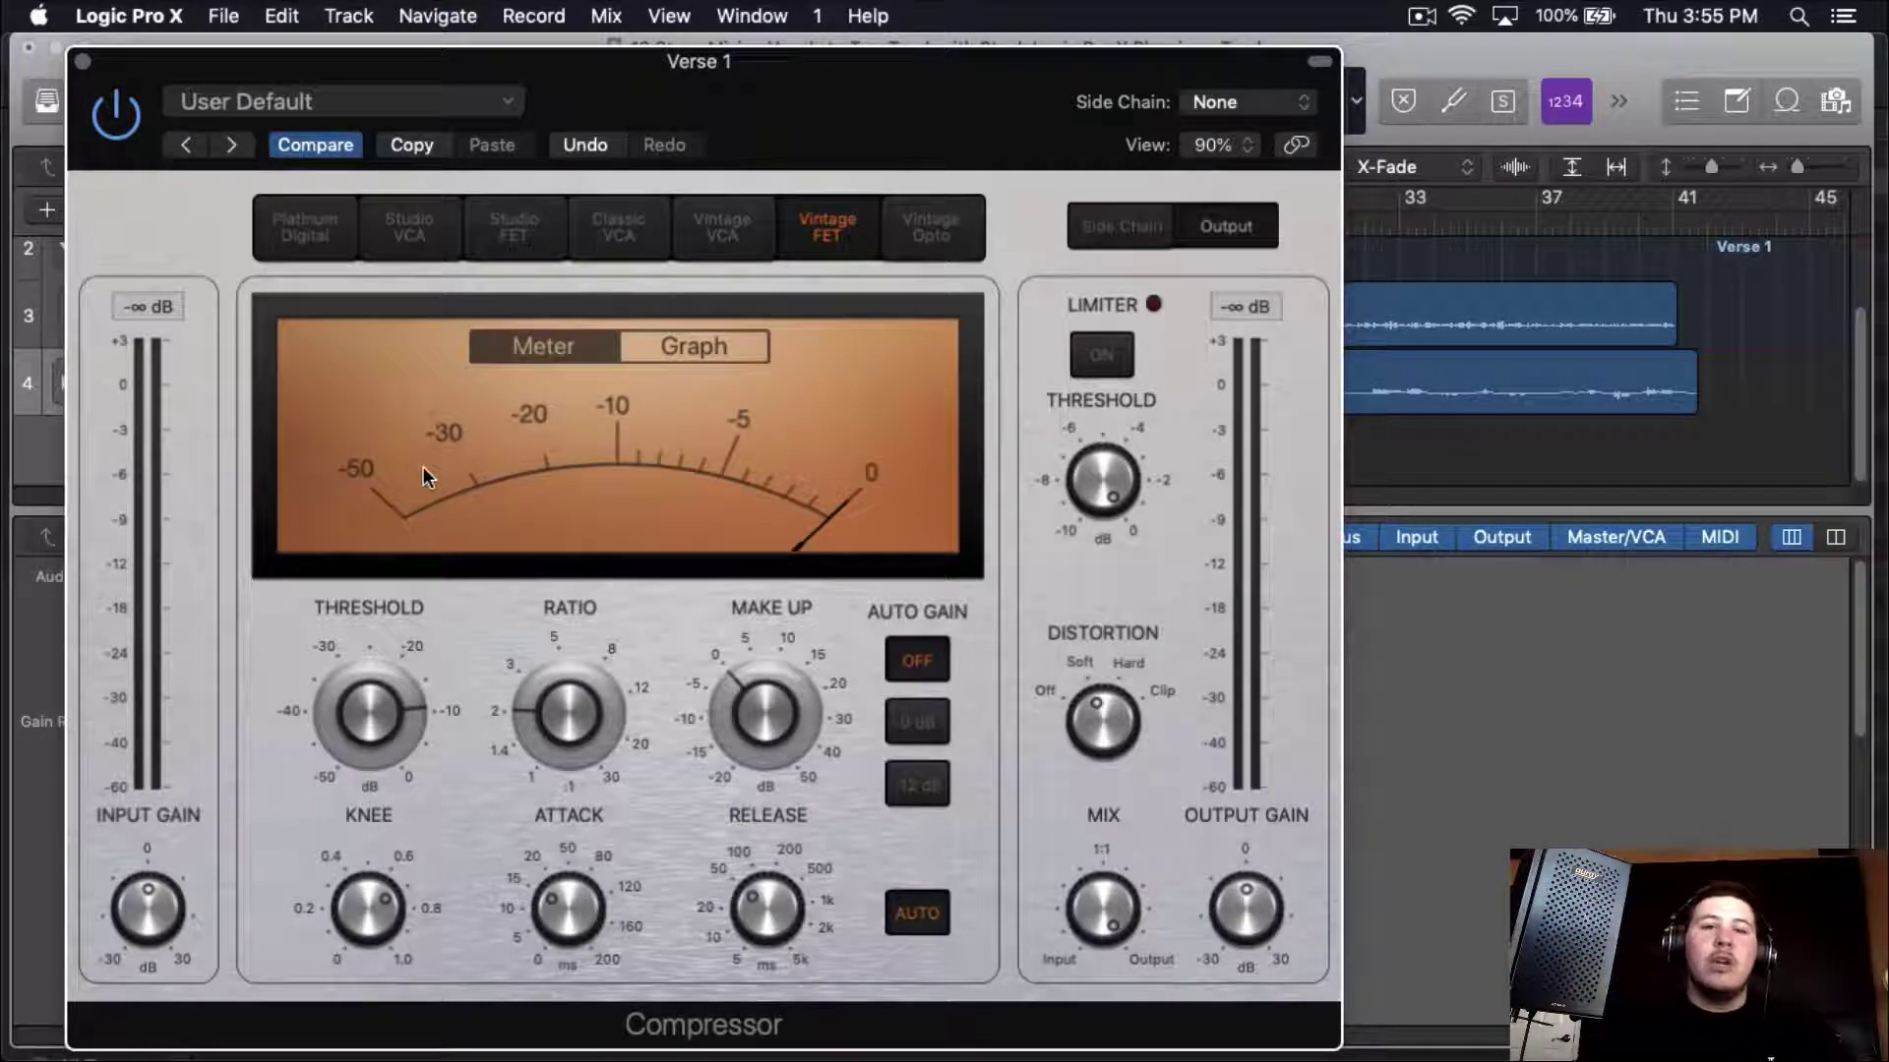
{"action": "left_click", "coordinate": [83, 61]}
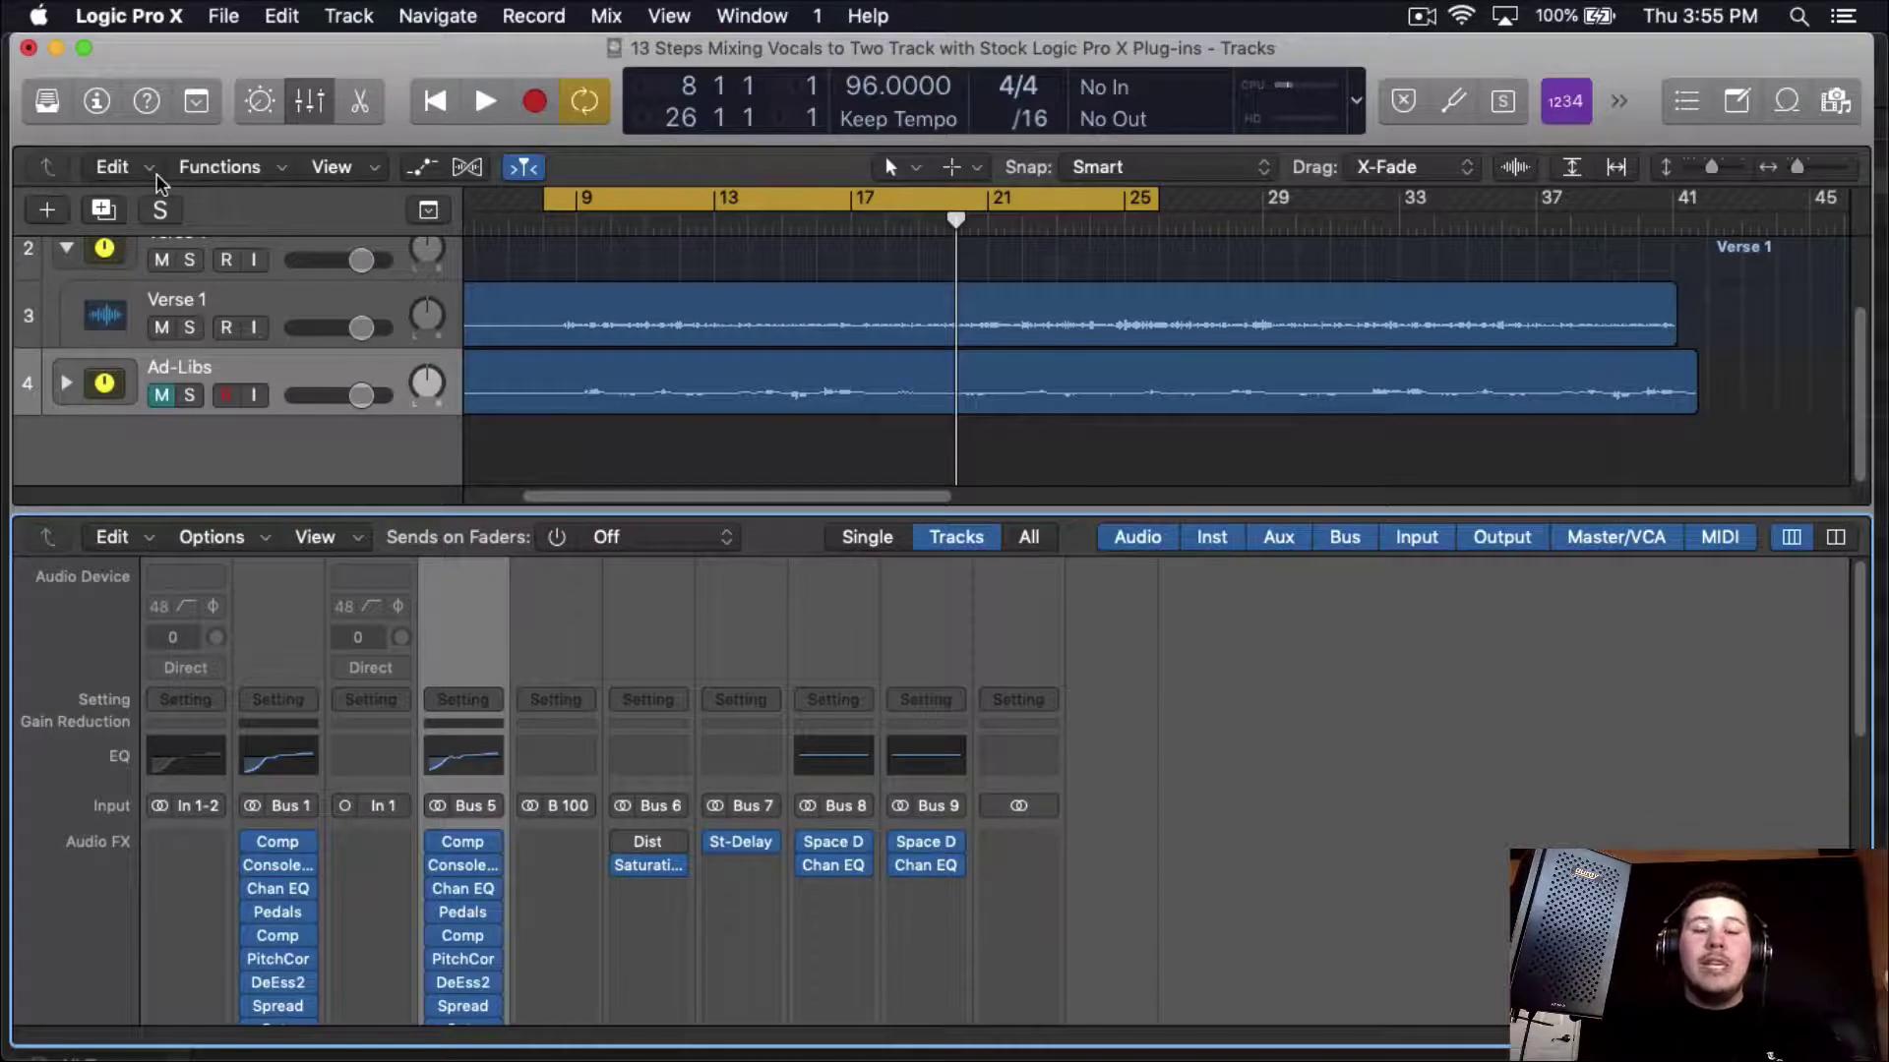